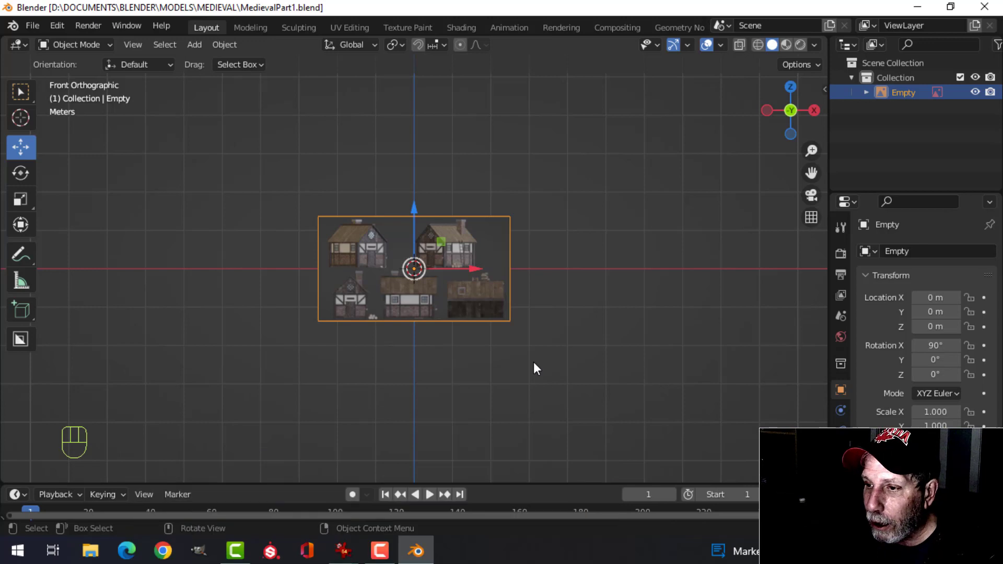
Switch to IrfanView to examine the MedievalHouseWIP.jpg render, and return to the reference image in Blender
scroll(534, 363, "up", 1)
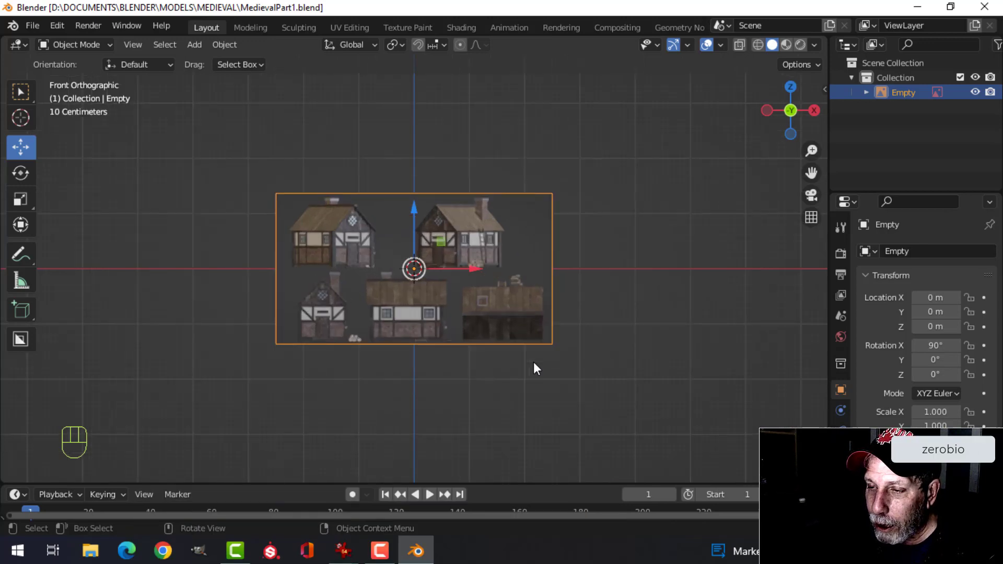
scroll(534, 363, "up", 1)
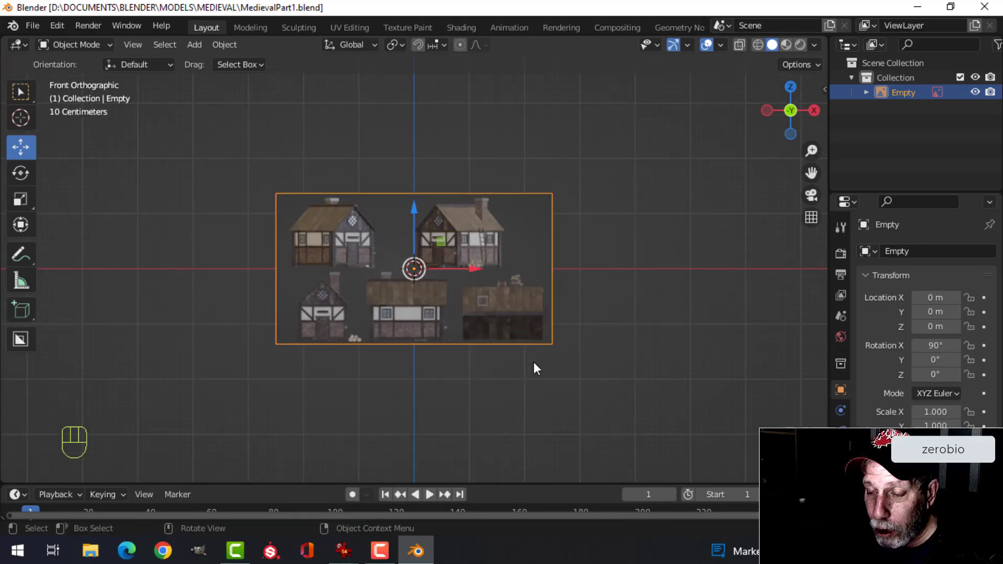
scroll(534, 363, "down", 1)
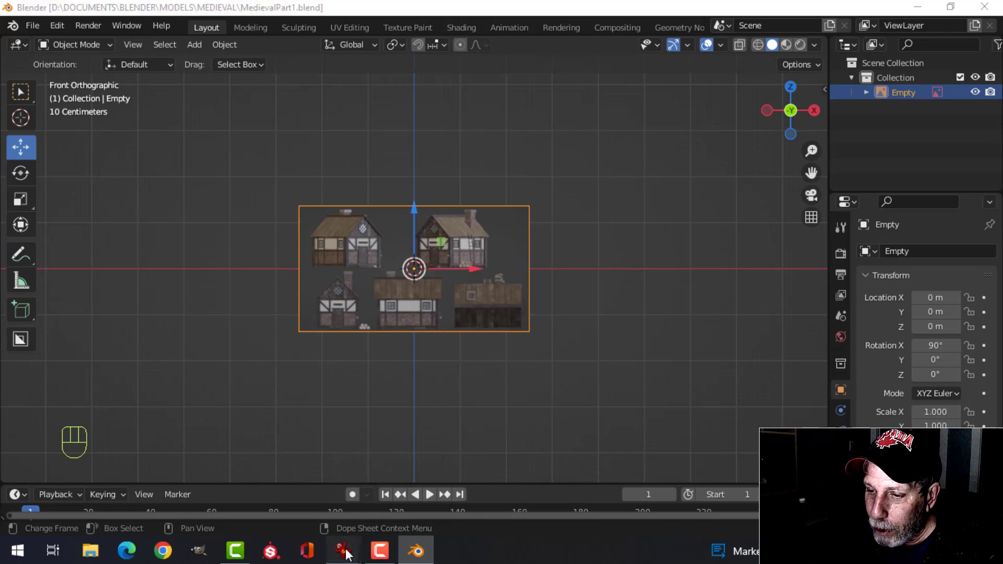
mouse_move(343, 550)
left_click(277, 509)
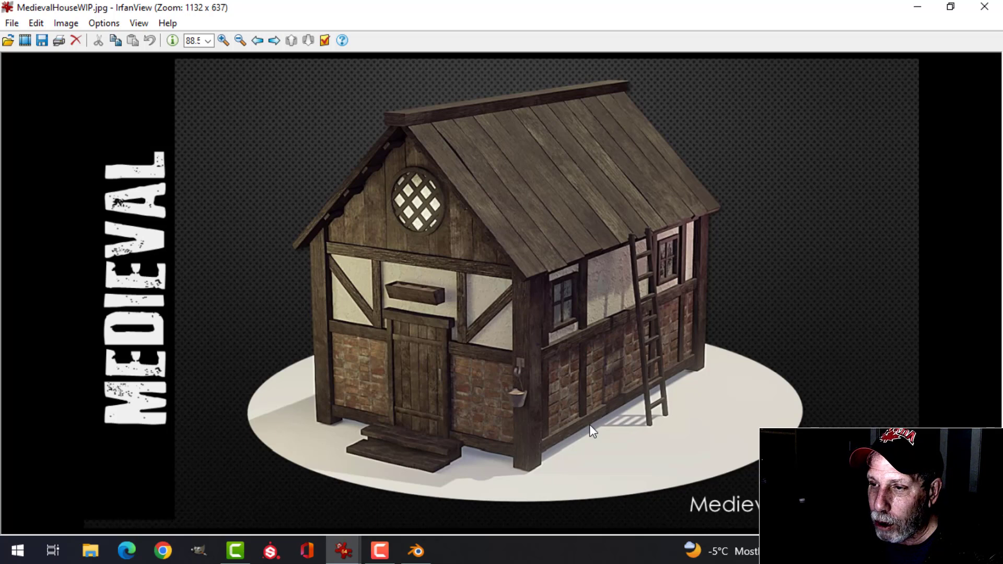
key("alt+Tab")
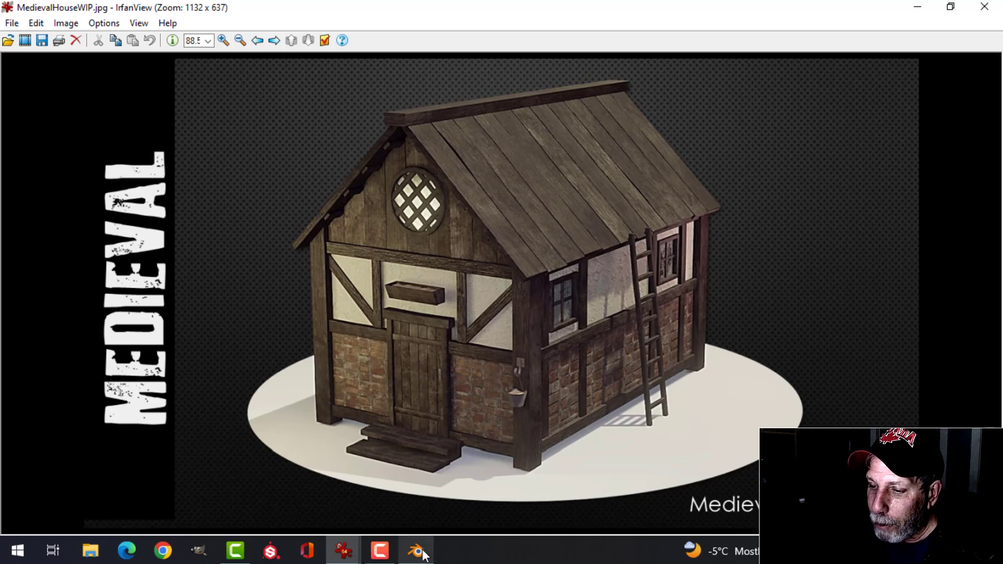
scroll(605, 306, "up", 5)
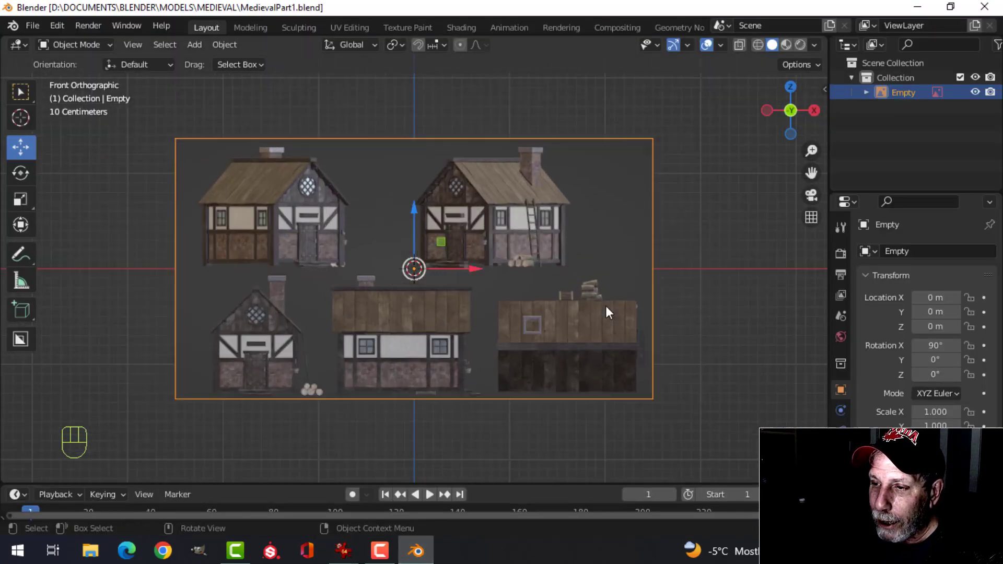
scroll(606, 307, "down", 1)
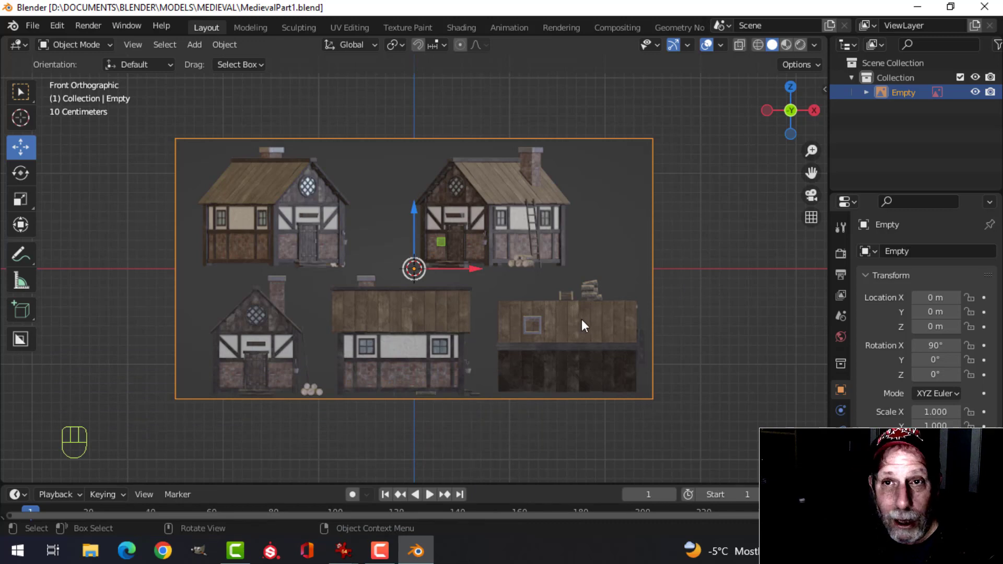
Scale the reference image up by a factor of 3
key("s")
key("3")
left_click(694, 337)
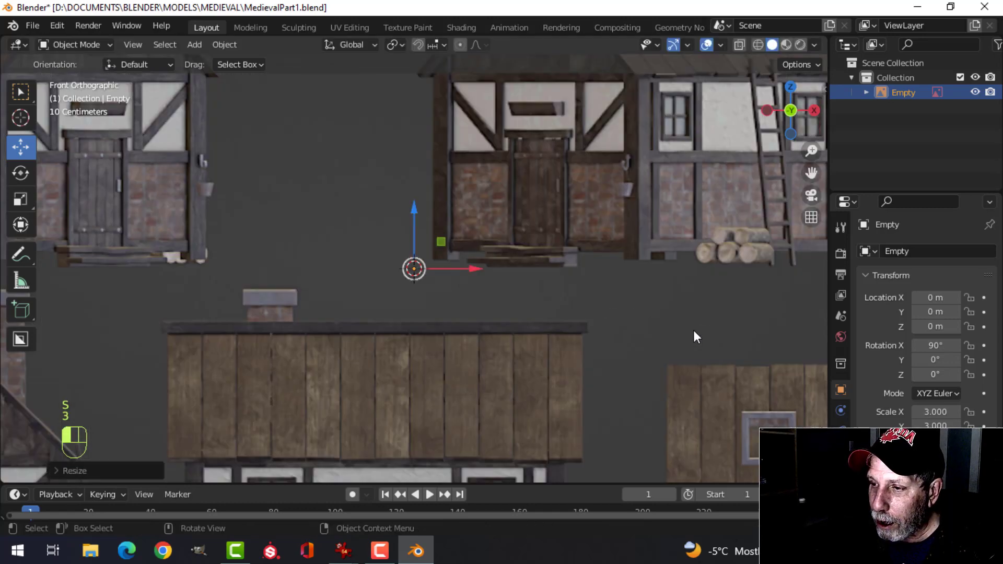
Move the reference image so the front elevation's door centres on the world origin, at about X 4.97 m and Z 3.79 m
scroll(603, 300, "down", 6)
key("g")
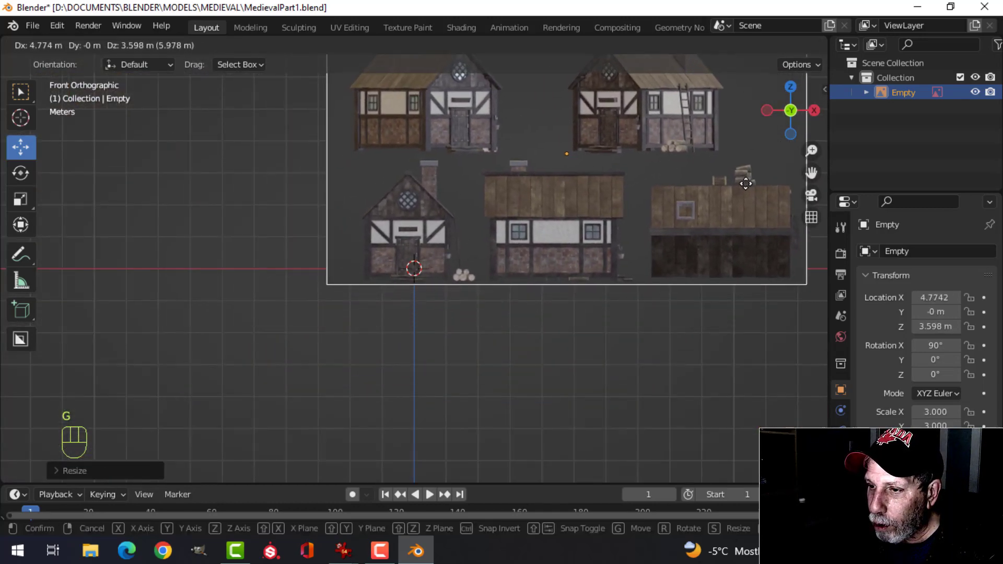
left_click(750, 178)
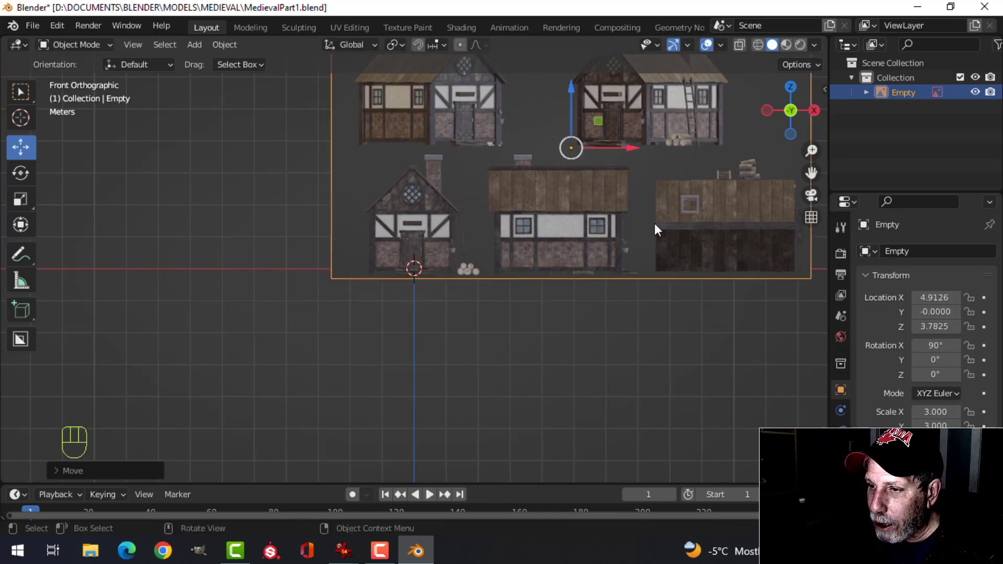
scroll(572, 248, "up", 6)
key("g")
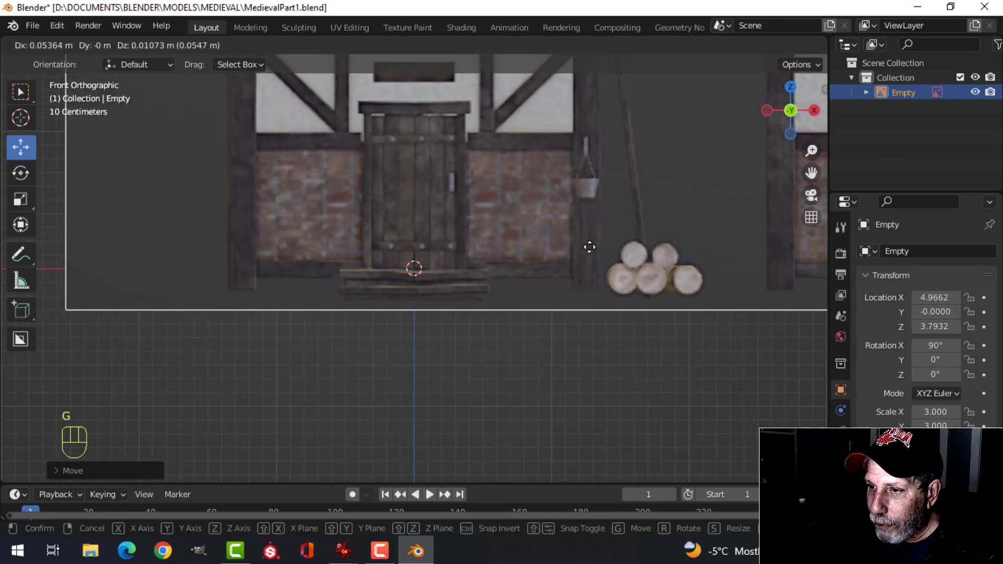
key("Escape")
Nudge the reference image up about 0.015 m to refine the alignment of the house base with the ground line
scroll(589, 246, "down", 3)
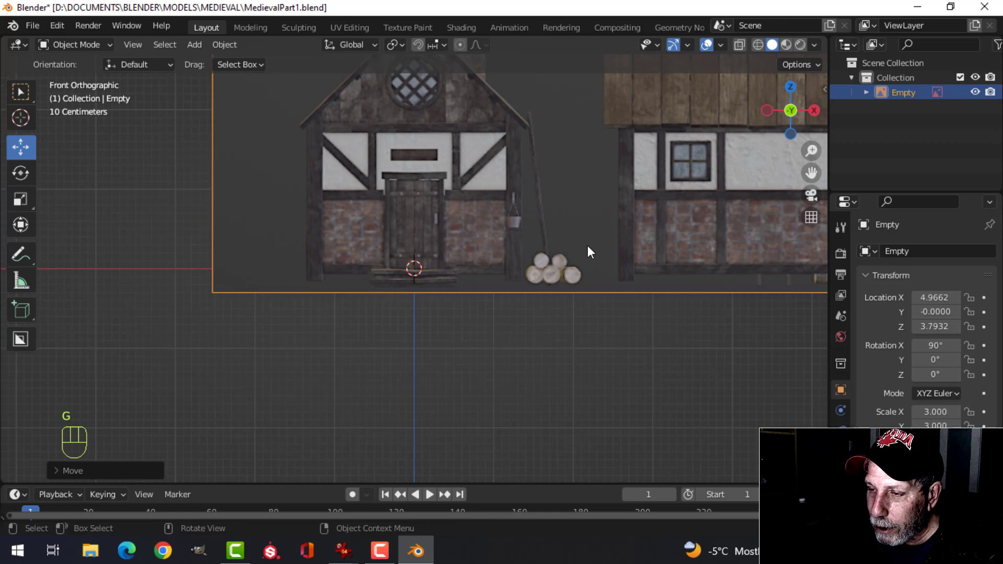
scroll(587, 245, "up", 3)
scroll(585, 246, "down", 2)
scroll(581, 245, "up", 1)
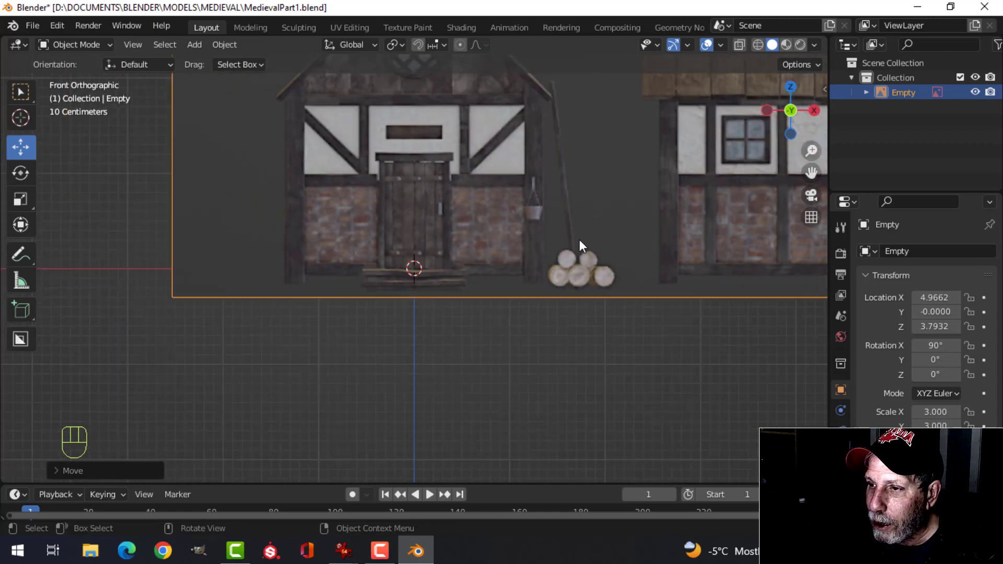
scroll(579, 241, "down", 1)
scroll(572, 234, "up", 1)
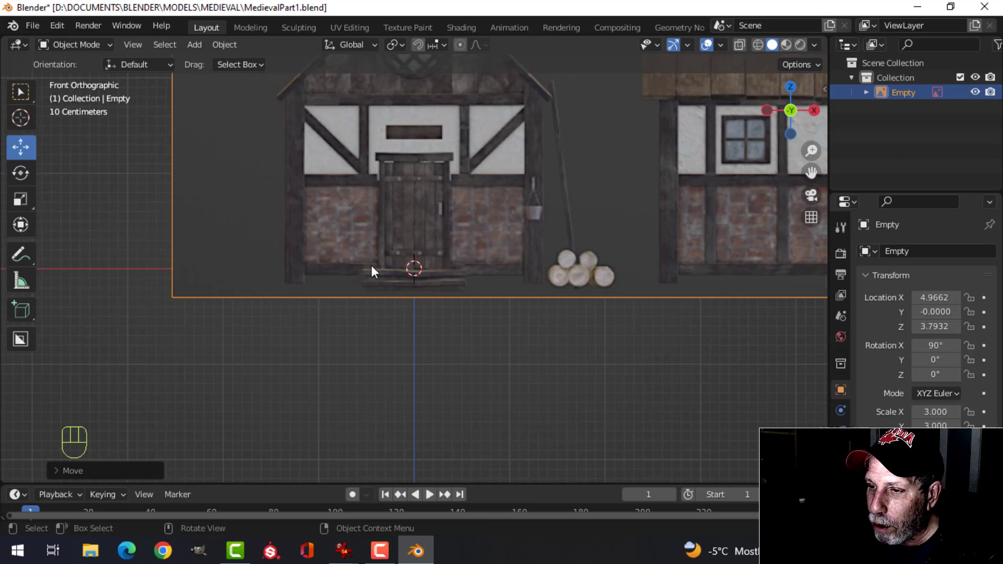
left_click(457, 257)
key("g")
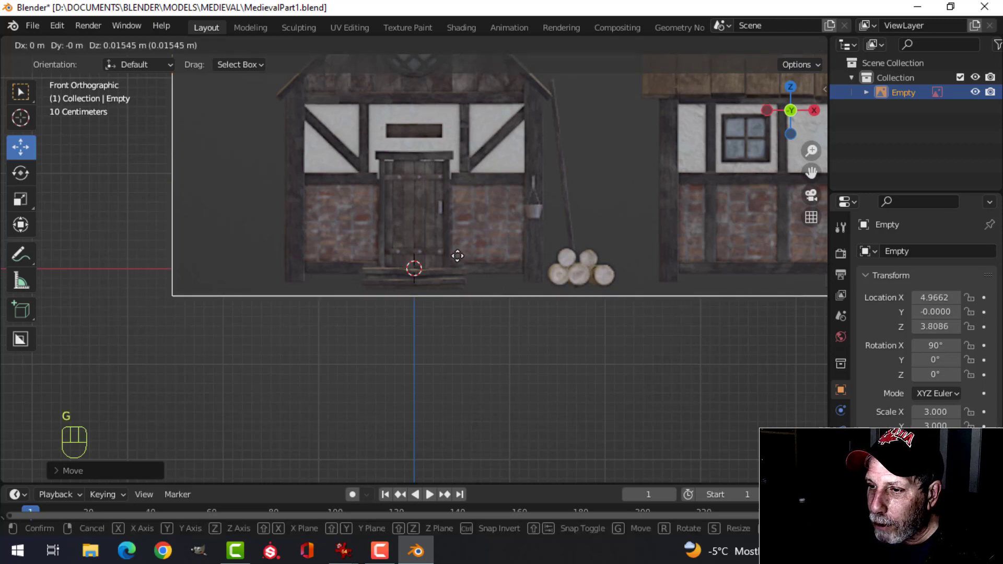
left_click(457, 256)
Add a cube mesh at the world origin over the front elevation of the house
middle_click_drag(482, 212, 448, 271, "shift")
scroll(474, 243, "up", 1)
scroll(474, 243, "down", 2)
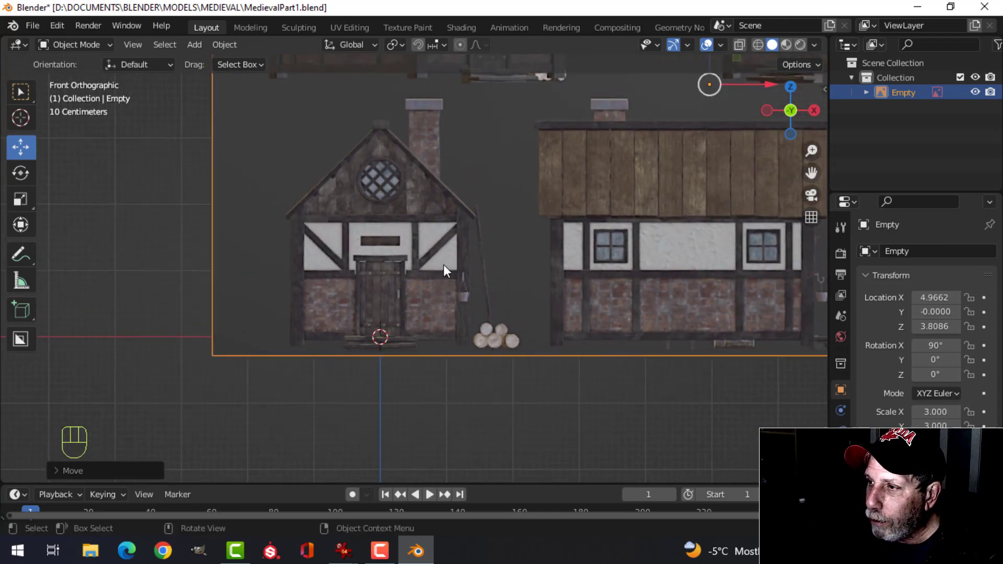
key("shift+a")
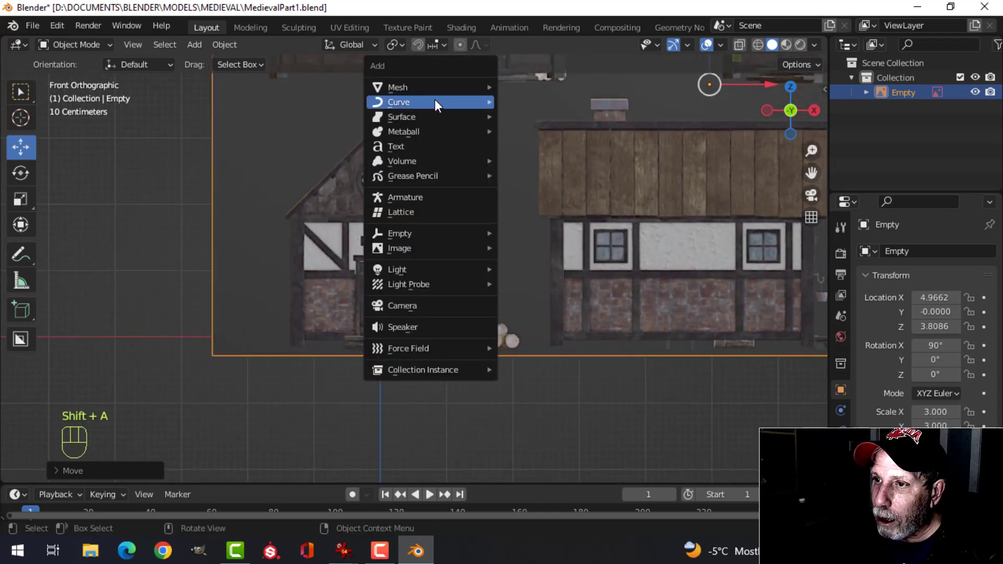
mouse_move(434, 87)
left_click(522, 103)
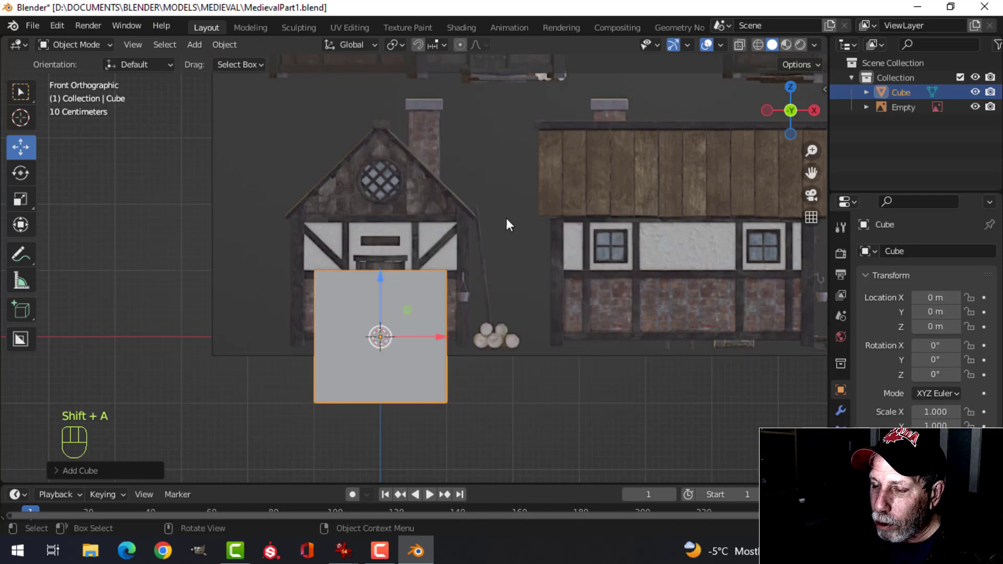
In edit mode, raise all the cube's geometry along Z so its base lines up with the bottom of the house wall
scroll(504, 214, "up", 3)
key("Tab")
scroll(485, 253, "down", 3)
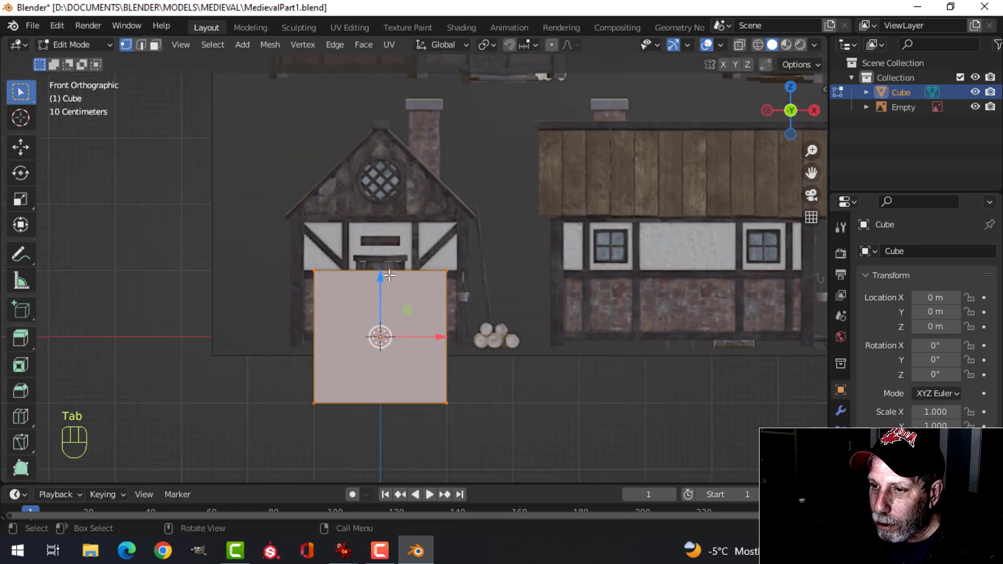
left_click_drag(381, 275, 359, 218)
Show the cube in wireframe and scale it along X by about 1.25 to match the width of the front wall
scroll(423, 225, "up", 3)
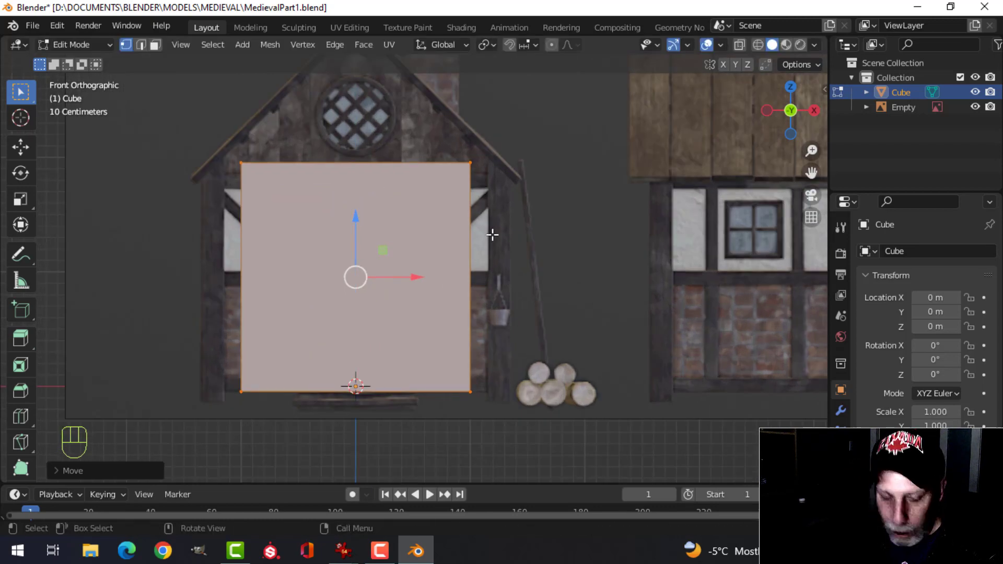
key("z")
left_click(421, 235)
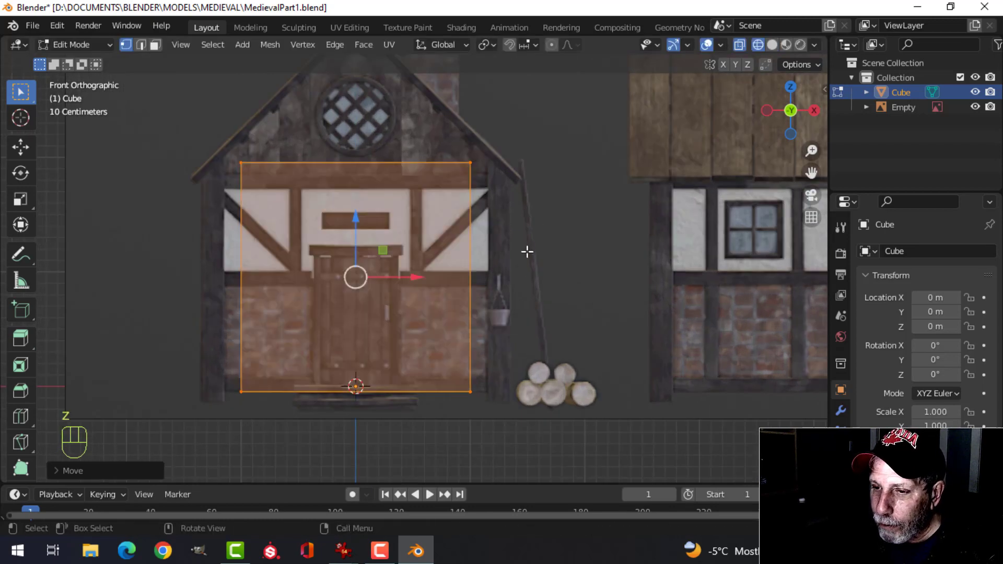
key("s")
key("x")
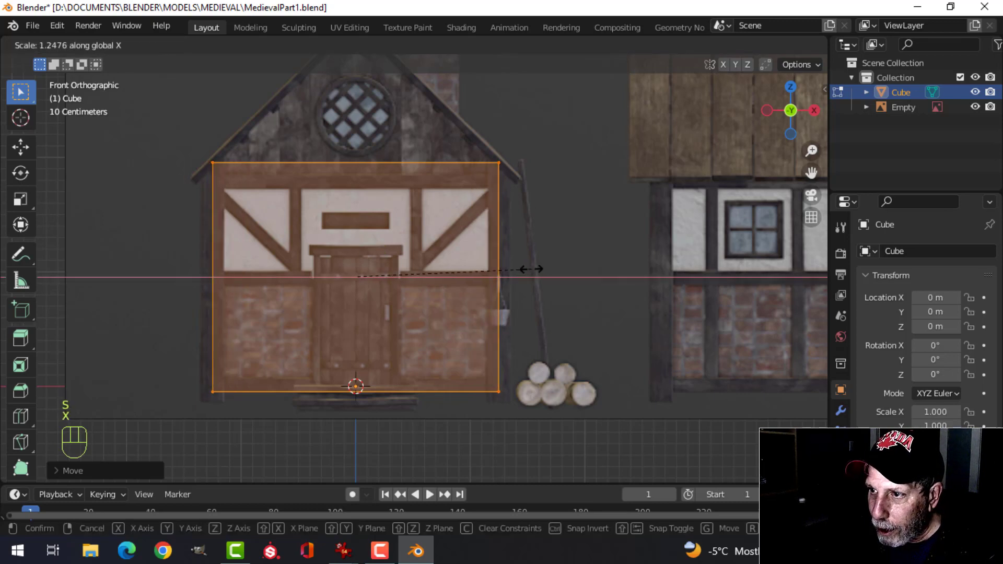
left_click(530, 269)
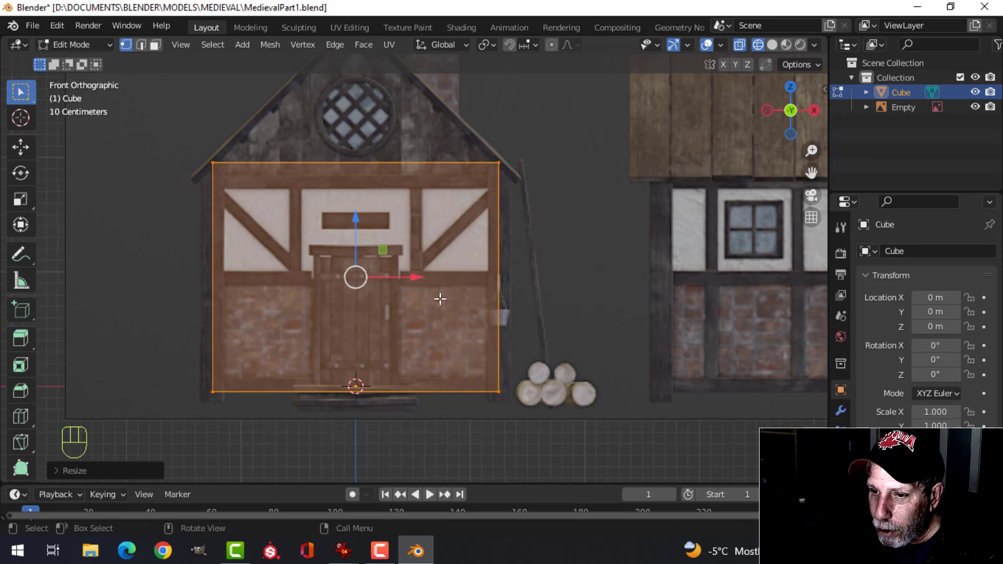
Select the cube's top vertices and lower them along Z to the horizontal beam beneath the gable
scroll(439, 298, "up", 2)
scroll(455, 293, "down", 1)
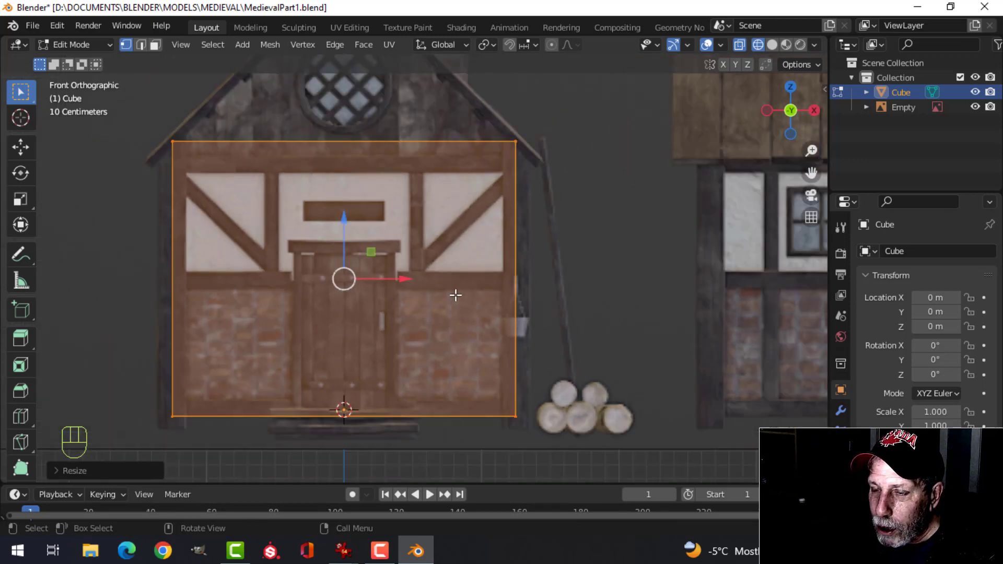
key("alt+a")
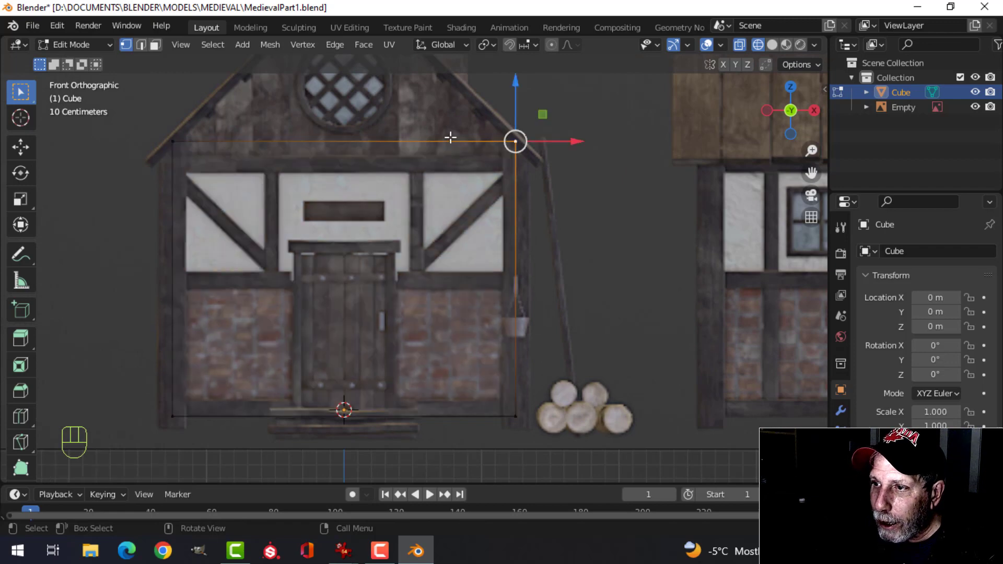
left_click_drag(241, 136, 537, 157)
scroll(510, 152, "down", 1)
middle_click_drag(511, 152, 508, 199)
key("KP_1")
scroll(508, 199, "up", 5)
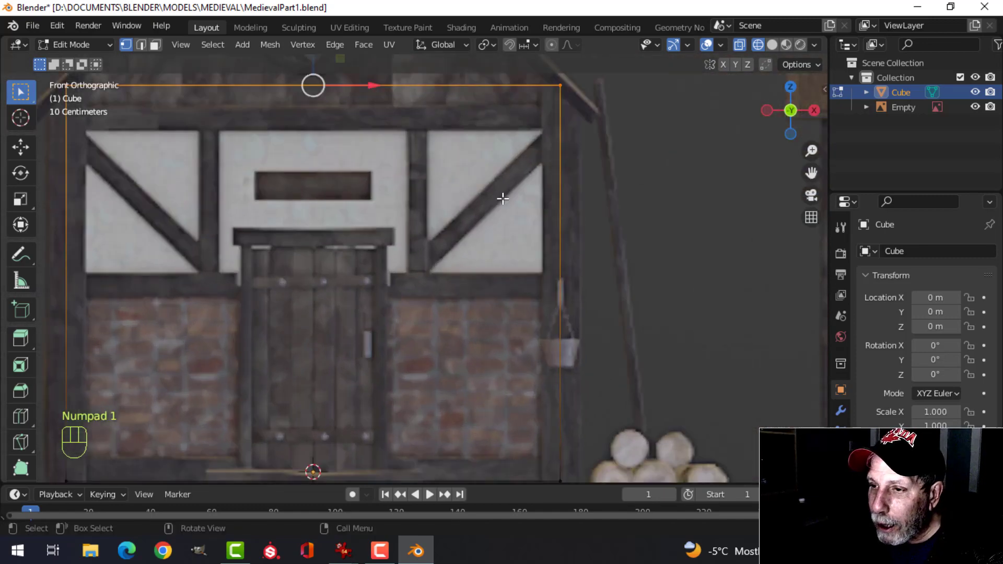
scroll(443, 193, "down", 2)
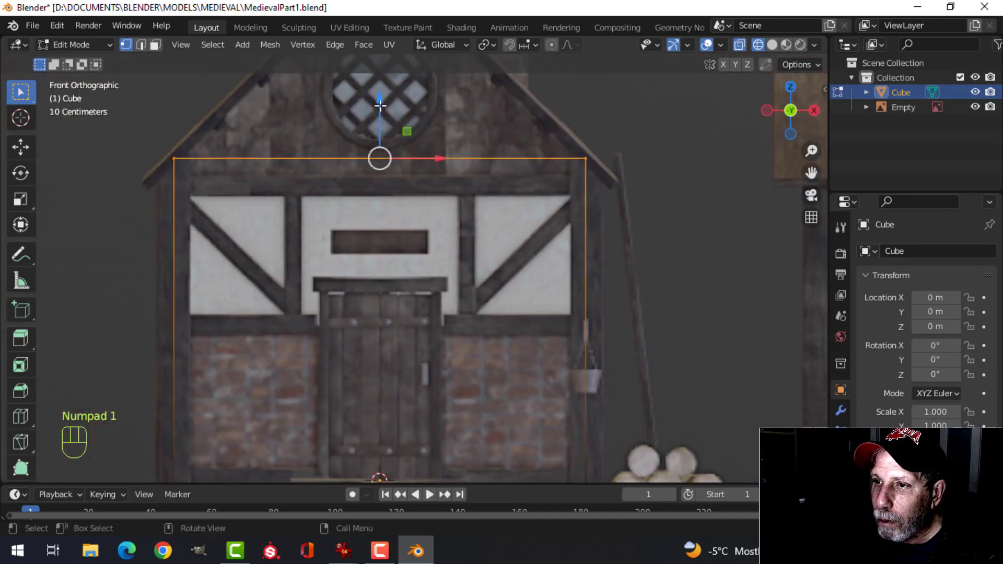
left_click_drag(380, 105, 380, 129)
scroll(510, 175, "down", 2)
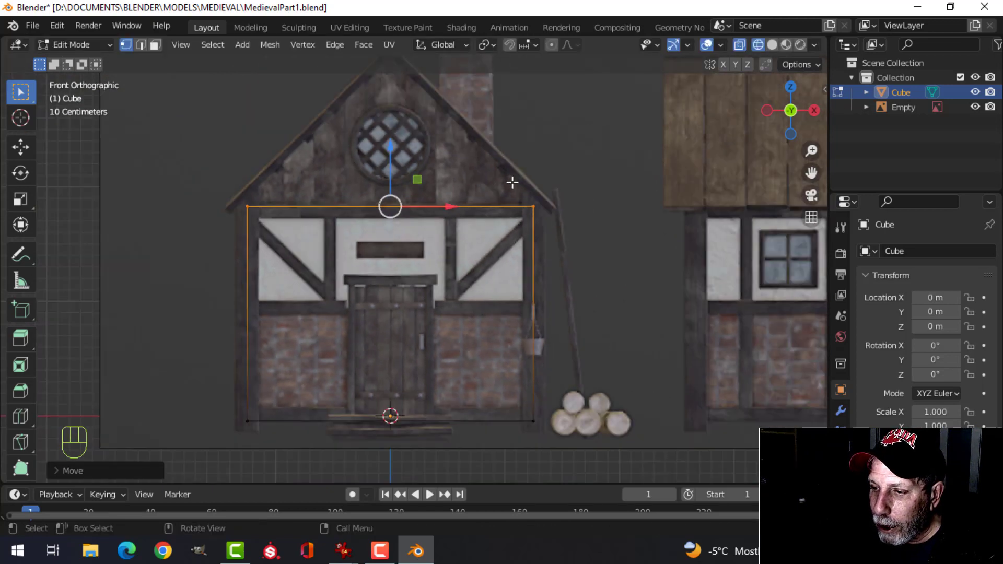
Select all of the cube's geometry, and return to object mode with solid shading
key("a")
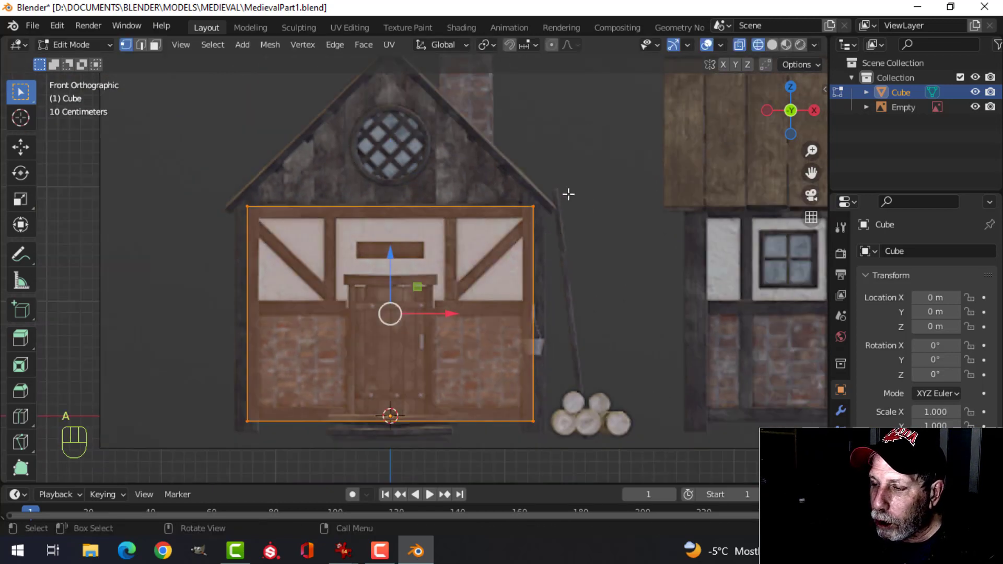
scroll(568, 193, "down", 3)
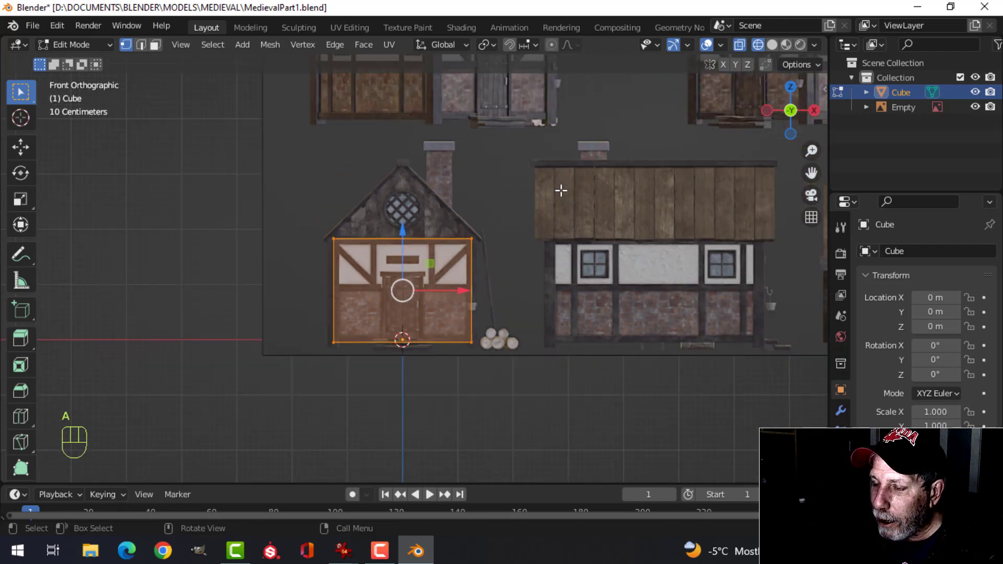
key("z")
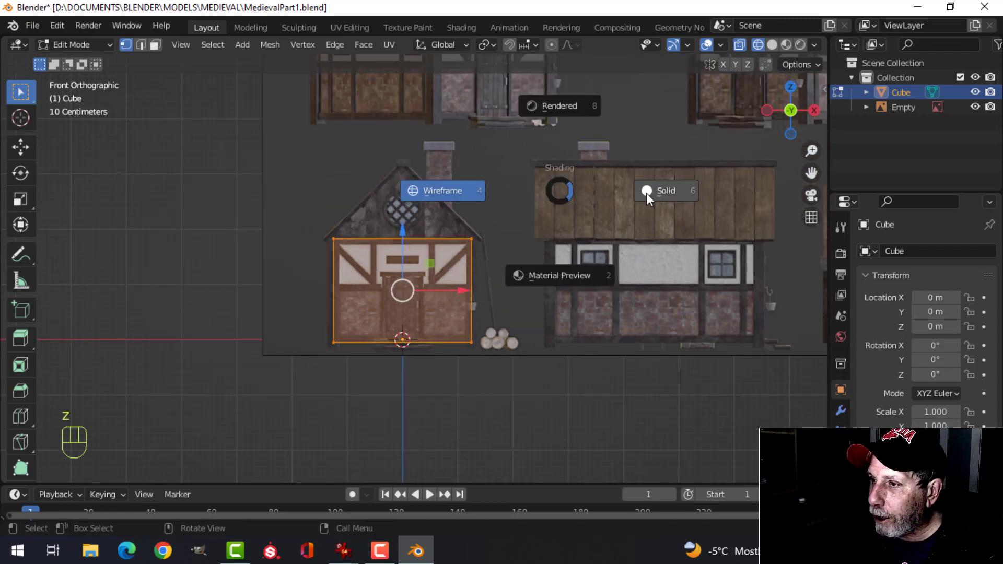
left_click(650, 193)
key("Tab")
Move the reference image back along Y so it stands well behind the cube, and reselect the cube
middle_click_drag(562, 262, 505, 259, "shift")
left_click(499, 247)
left_click_drag(506, 259, 542, 250)
left_click(424, 271)
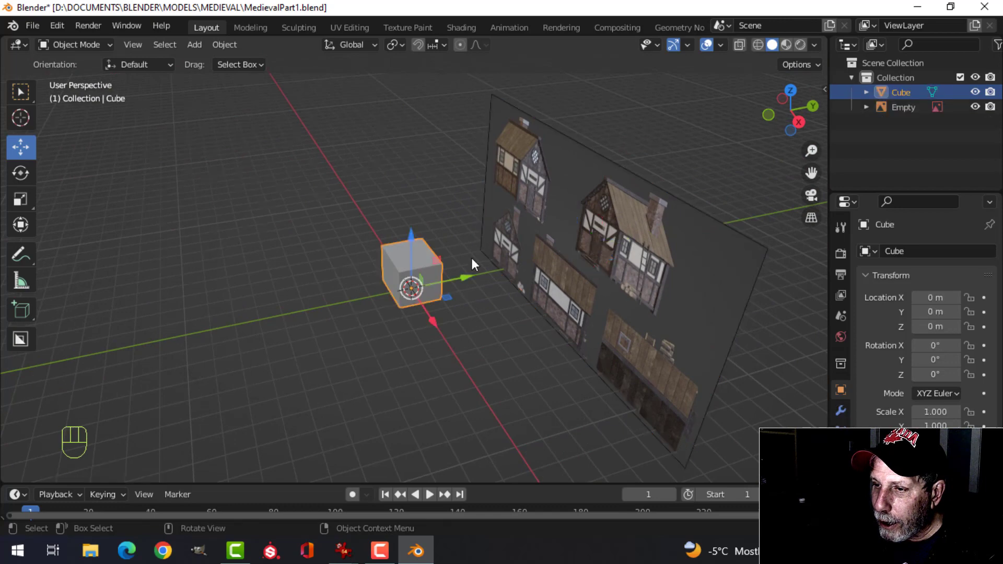
From the front view, rotate the cube 90° about the Z axis in object mode
key("KP_1")
scroll(475, 256, "up", 4)
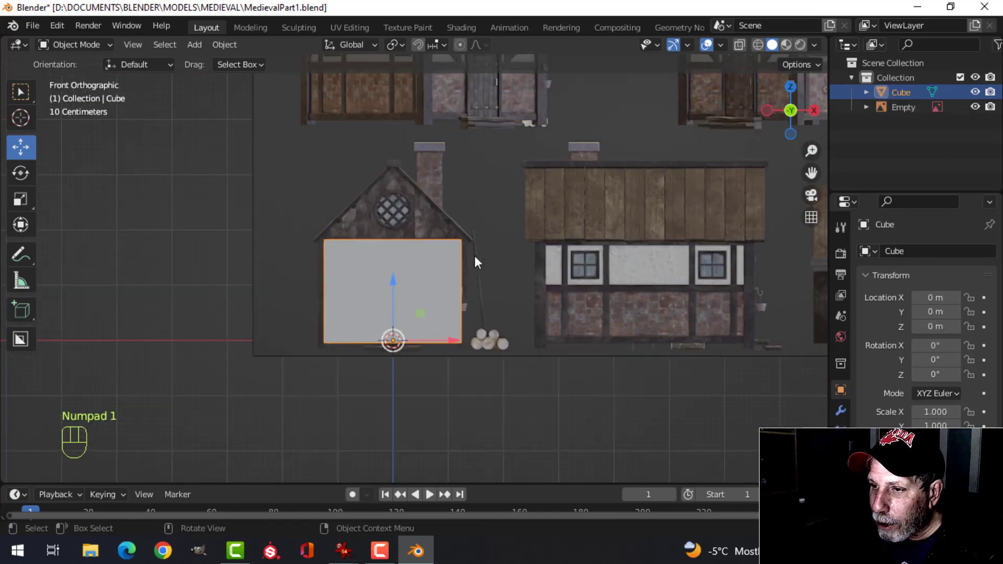
key("Tab")
key("Tab")
type("r")
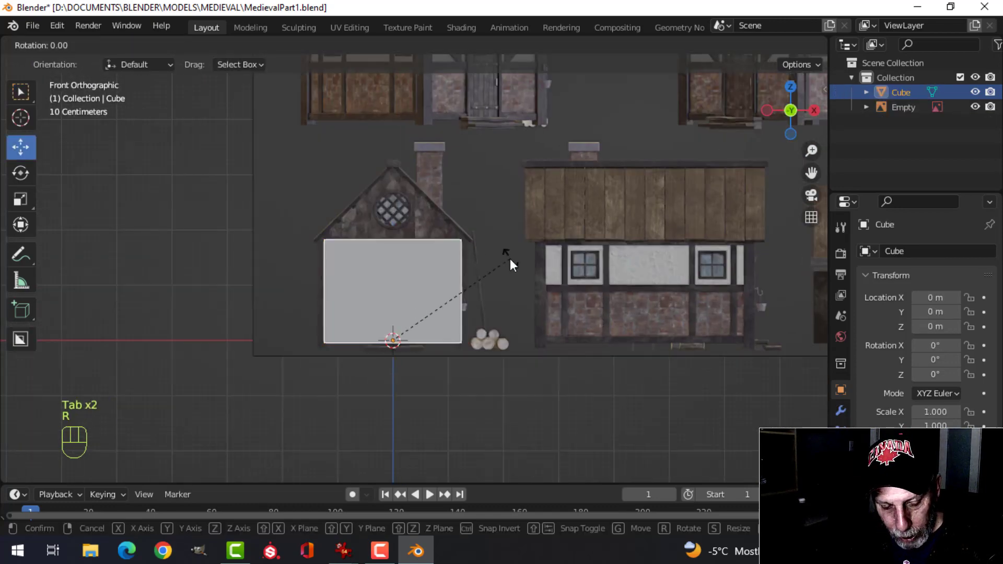
type("z90")
left_click(509, 259)
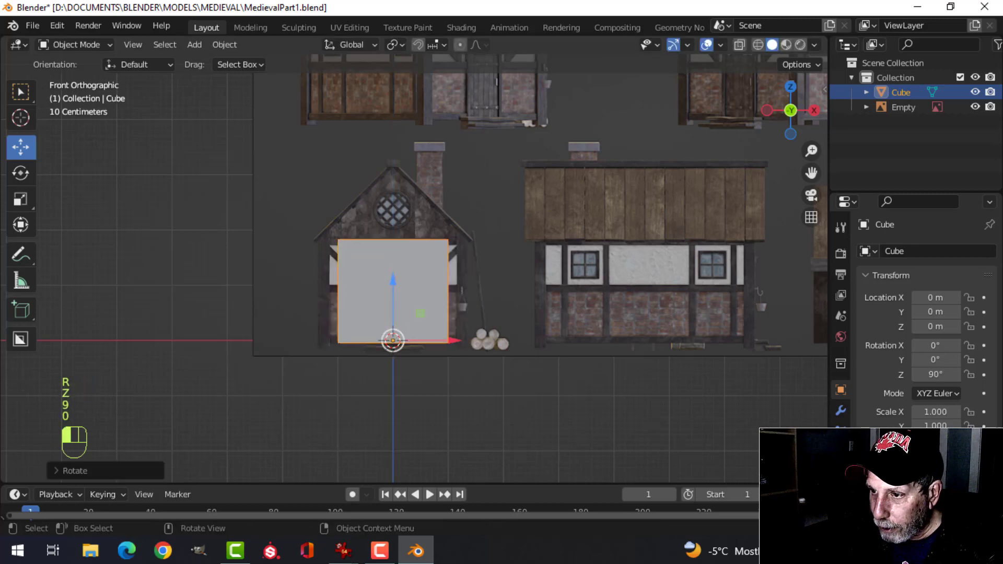
Move the cube along X onto the two-window side elevation, aligning its left edge with the left corner post in wireframe shading
left_click_drag(454, 327, 682, 328)
key("z")
left_click(588, 340)
mouse_move(662, 315)
middle_mouse_down("shift")
mouse_move(578, 302)
mouse_move(457, 255)
mouse_move(509, 302)
middle_mouse_up("shift")
scroll(578, 299, "up", 2)
scroll(461, 269, "up", 2)
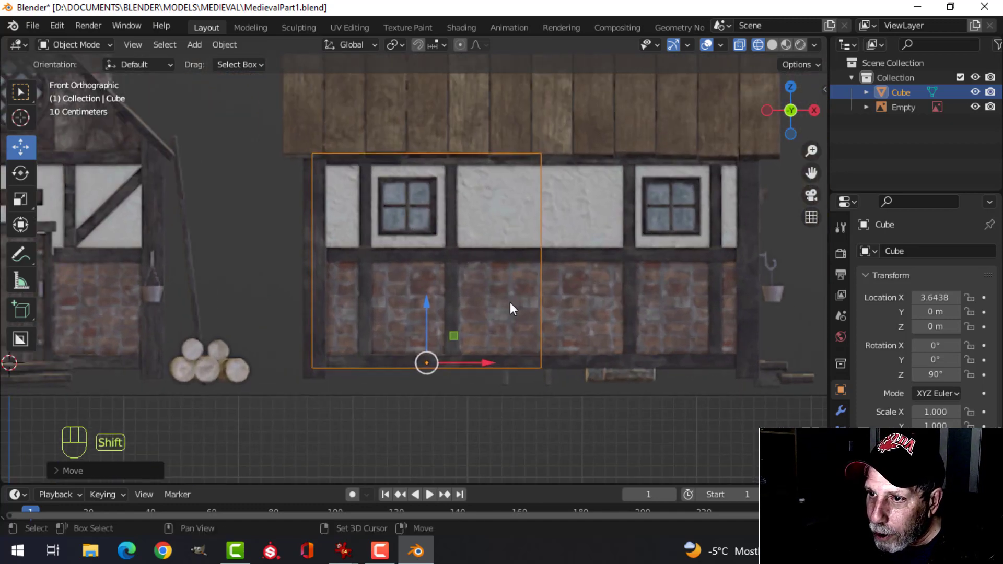
left_click_drag(491, 361, 496, 356)
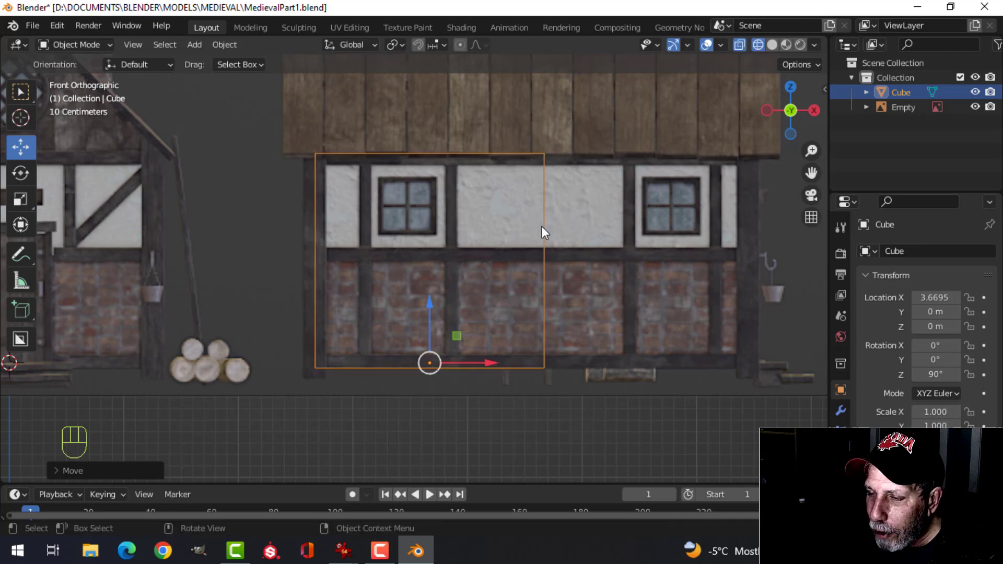
Select the cube's right-hand vertices and stretch them along X to the side elevation's right corner post, and restore solid shading
key("Tab")
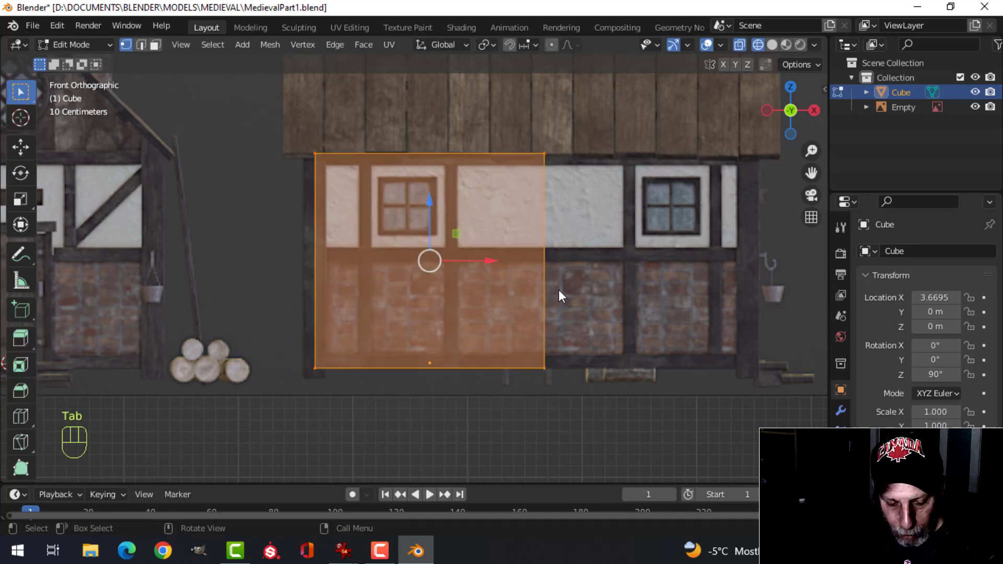
key("alt+a")
key("b")
left_click_drag(528, 127, 591, 409)
middle_click_drag(658, 291, 519, 313, "shift")
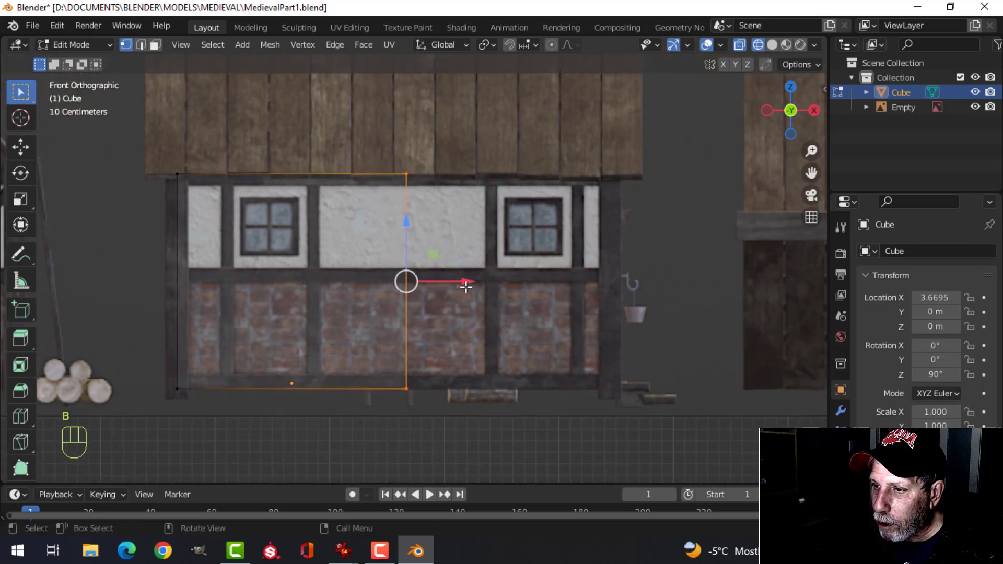
left_click_drag(465, 286, 667, 306)
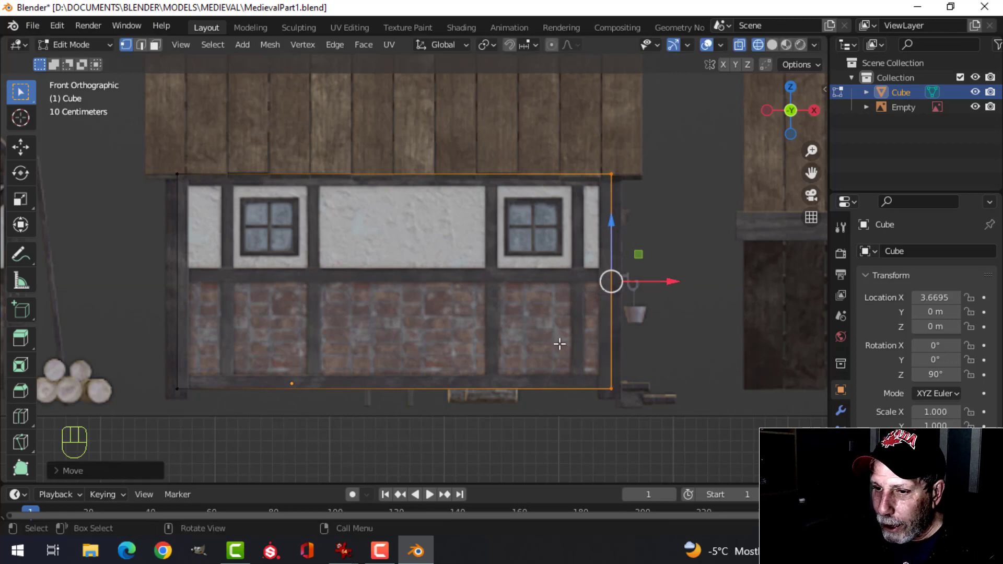
key("z")
left_click(640, 323)
scroll(658, 222, "down", 3)
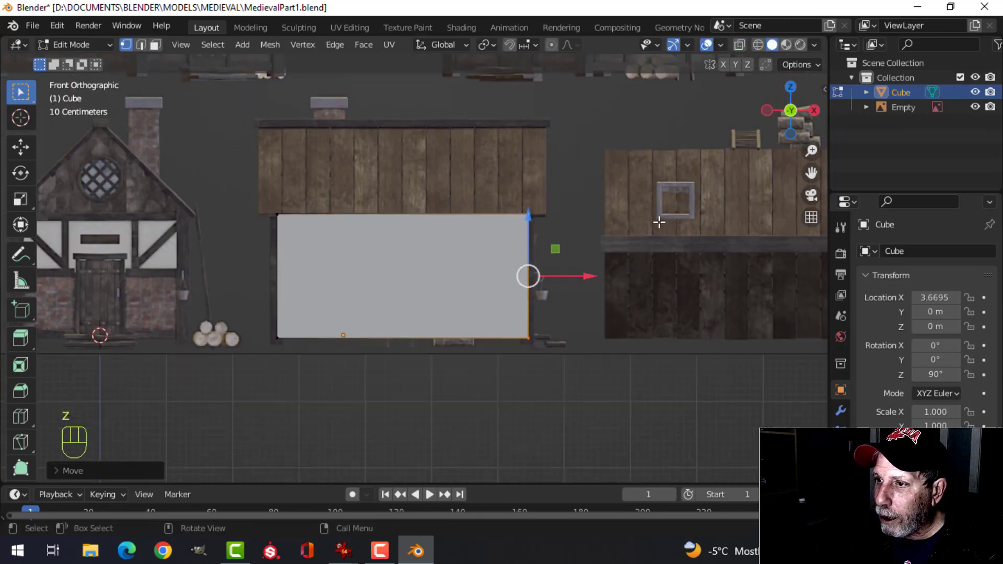
mouse_move(616, 241)
middle_mouse_down()
mouse_move(515, 306)
mouse_move(627, 253)
mouse_move(633, 260)
middle_mouse_up()
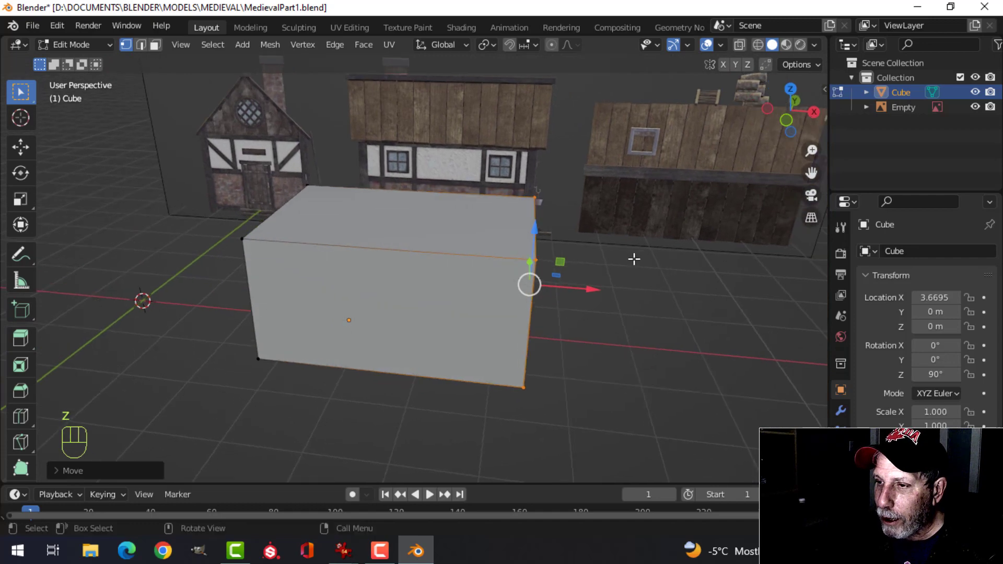
In object mode, rotate the lengthened cube 90° about the Z axis and return to the front view
key("Tab")
middle_click_drag(518, 281, 564, 275)
type("r")
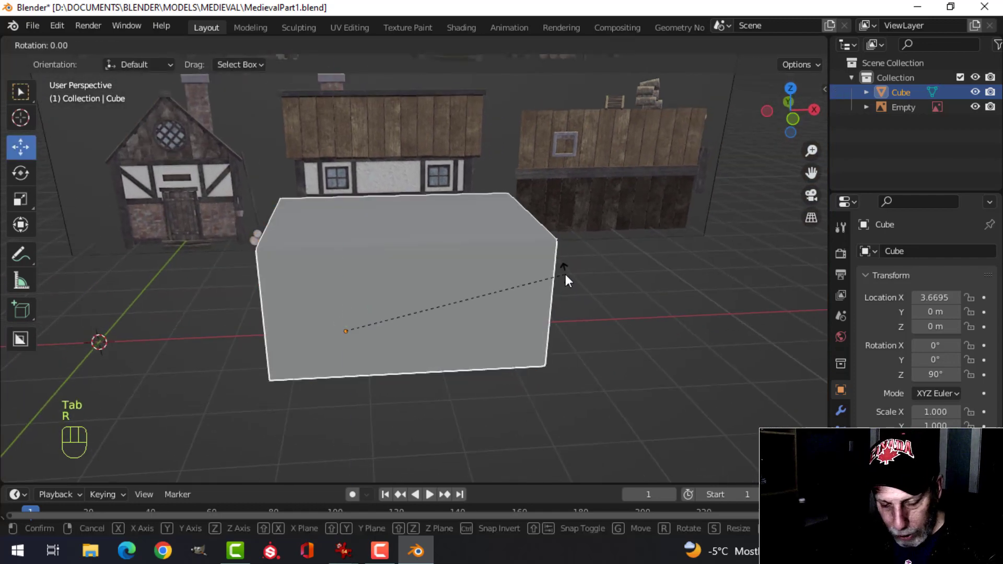
type("z90")
left_click(565, 274)
key("KP_1")
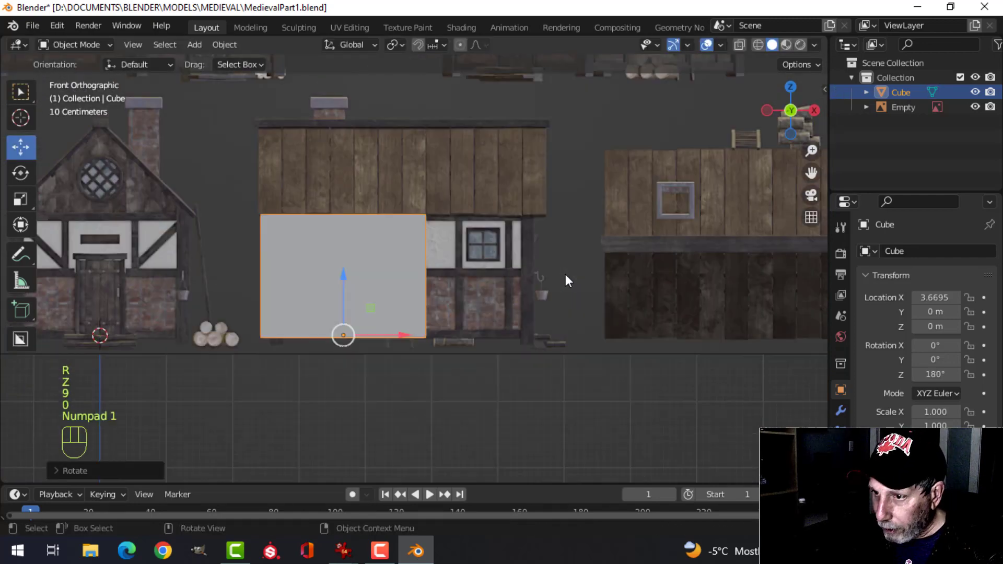
Move the cube back along X onto the front elevation, centring it between the two corner posts
scroll(554, 276, "up", 2)
middle_click_drag(462, 293, 672, 305, "shift")
scroll(622, 292, "down", 3)
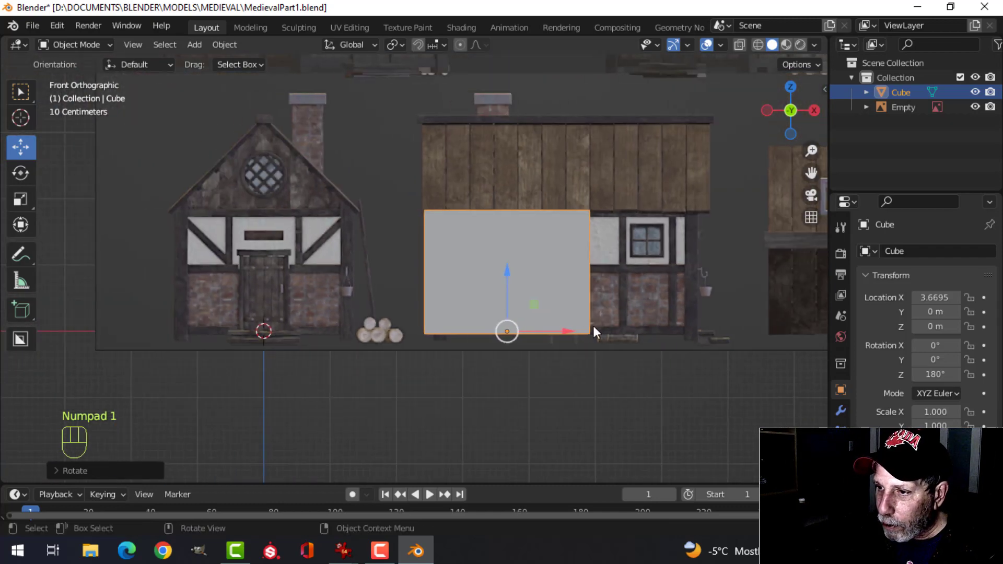
left_click_drag(563, 333, 311, 343)
scroll(336, 295, "up", 3)
middle_click_drag(341, 291, 536, 280, "shift")
scroll(507, 285, "up", 1)
left_click_drag(398, 388, 402, 387)
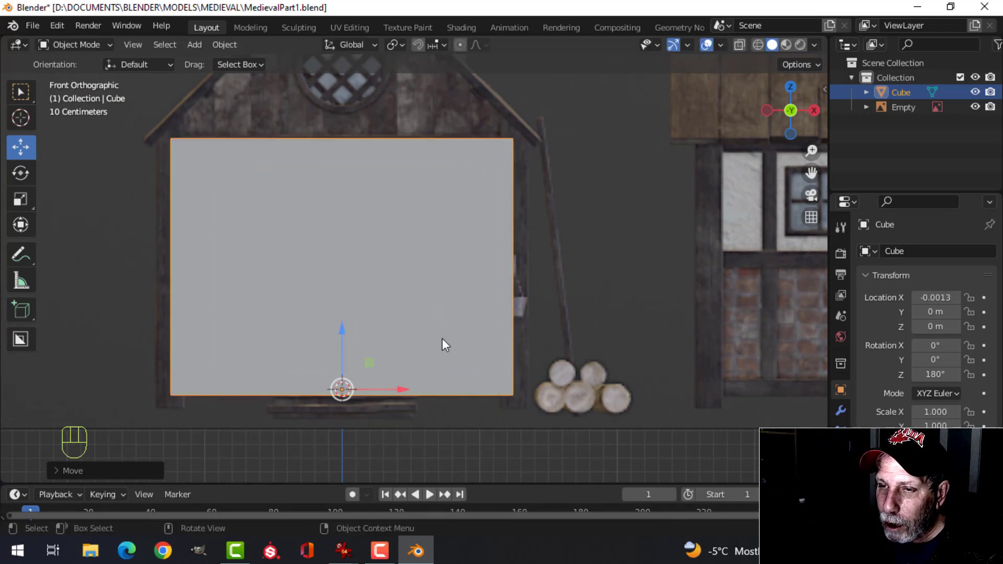
Enter edit mode with face selection and select the cube's top face
scroll(475, 317, "down", 1)
middle_click_drag(487, 311, 546, 272)
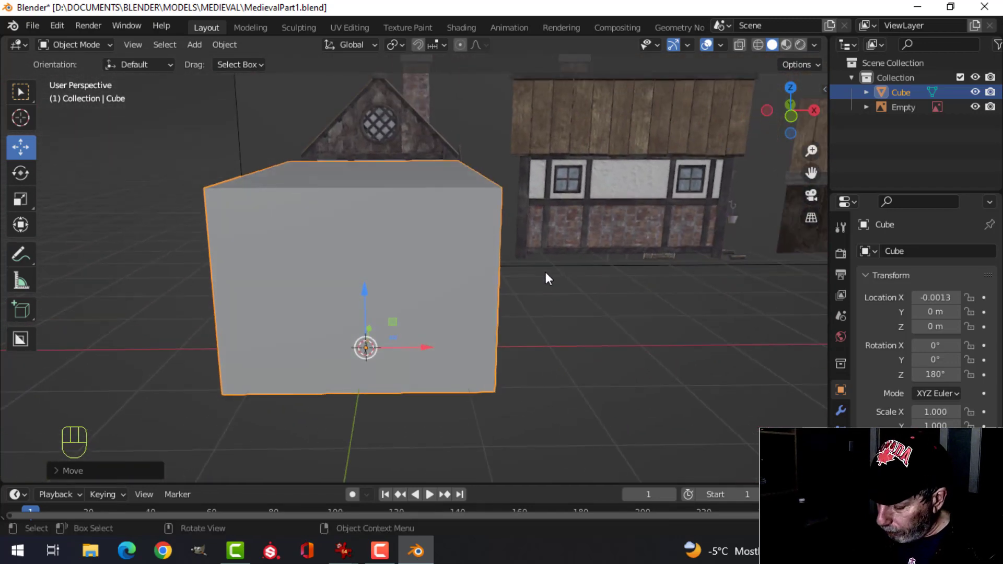
key("KP_1")
key("Tab")
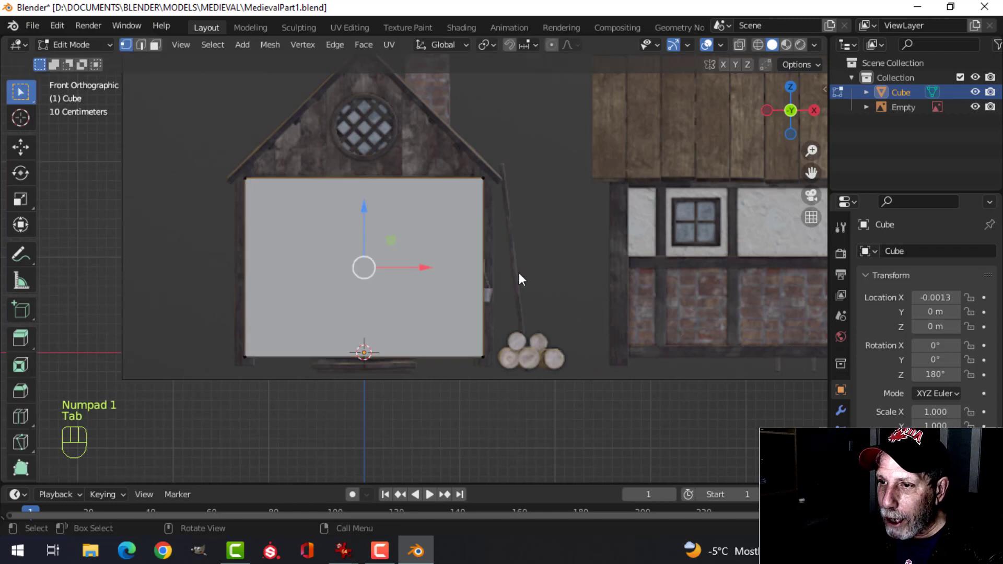
key("3")
middle_click_drag(519, 272, 476, 282)
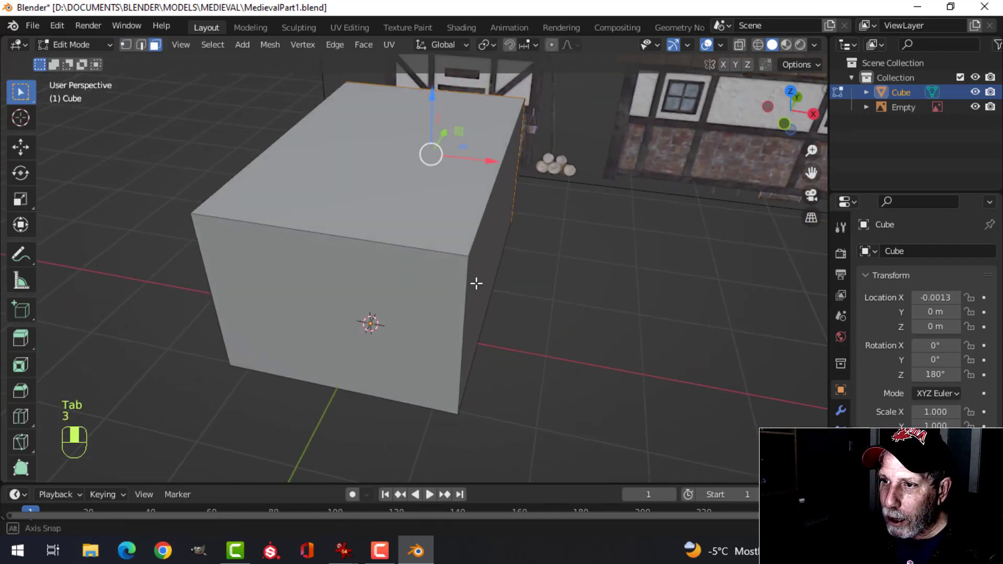
middle_click_drag(407, 195, 528, 320)
From the front view in wireframe, extrude the top face and raise it along Z to the peak of the gable
key("KP_1")
scroll(515, 255, "up", 5)
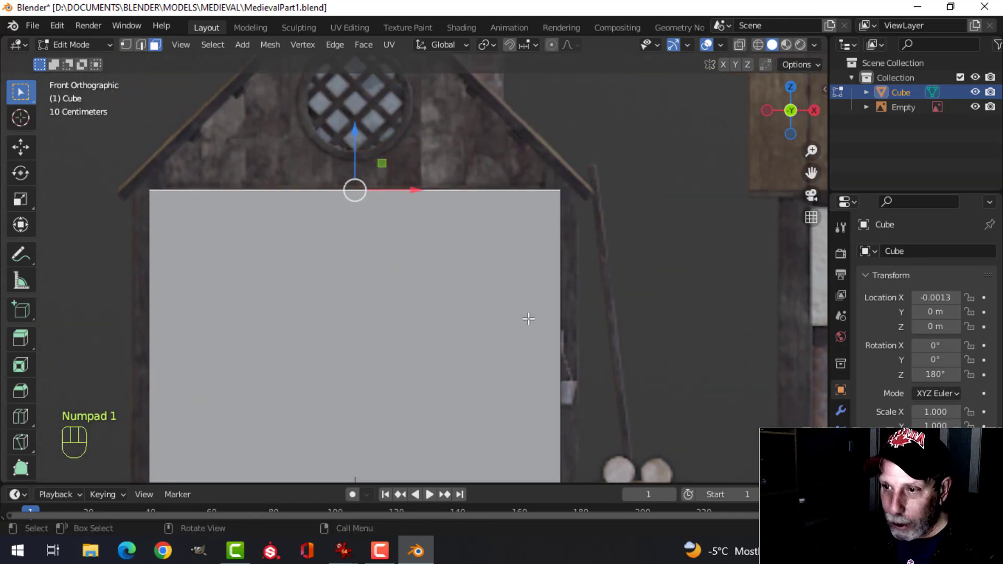
key("z")
left_click(410, 304)
middle_click_drag(395, 255, 416, 327, "shift")
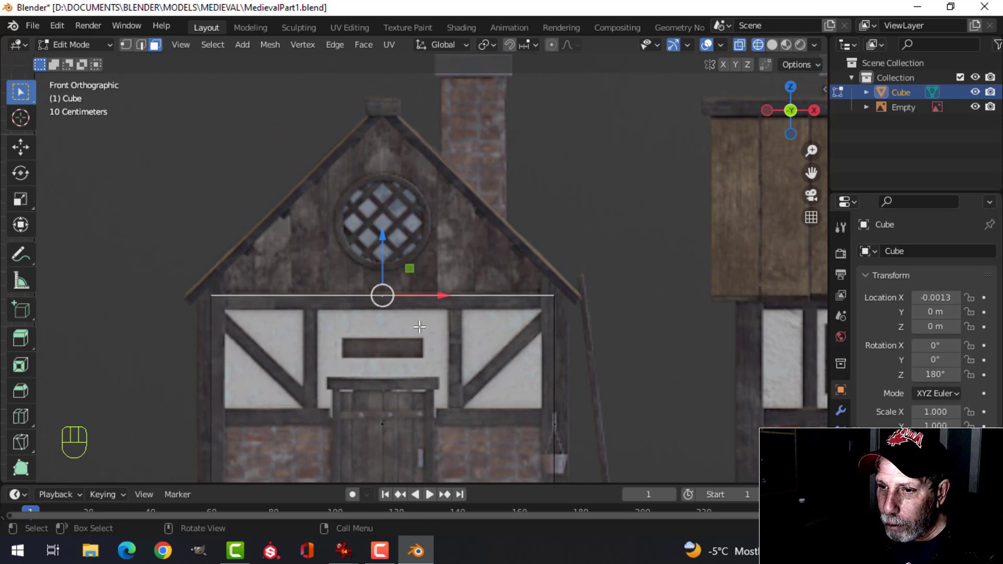
key("e")
left_click(419, 327)
left_click_drag(386, 241, 420, 474)
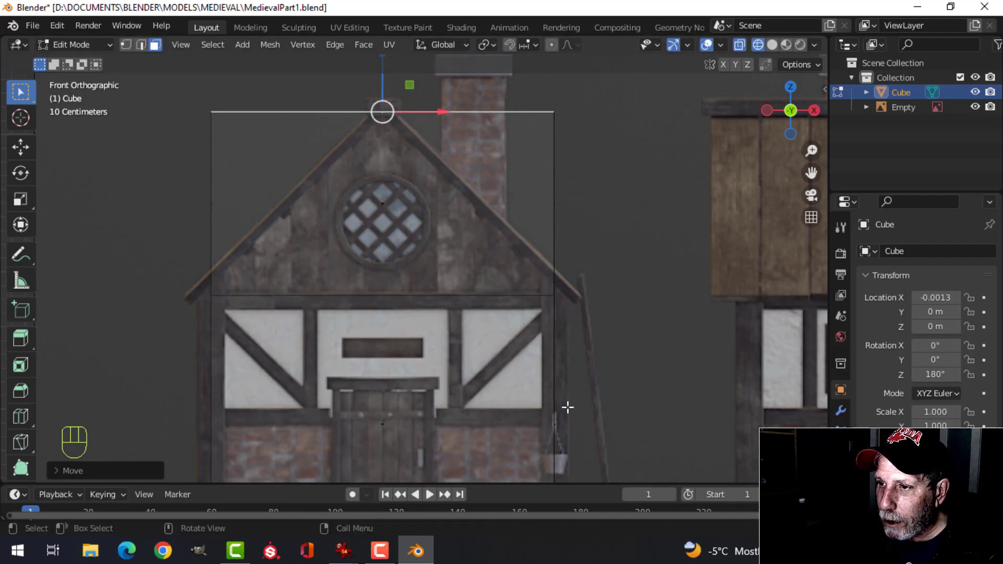
In vertex mode with solid shading, merge the two top vertices at the end facing away from the reference at their center
scroll(581, 279, "down", 2)
middle_click_drag(575, 256, 481, 301)
key("1")
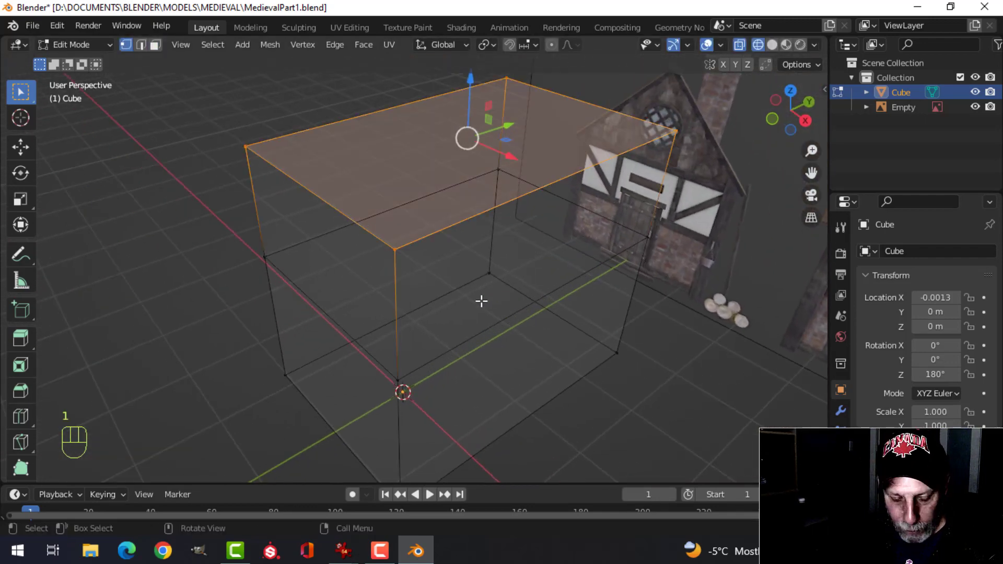
key("z")
left_click(583, 296)
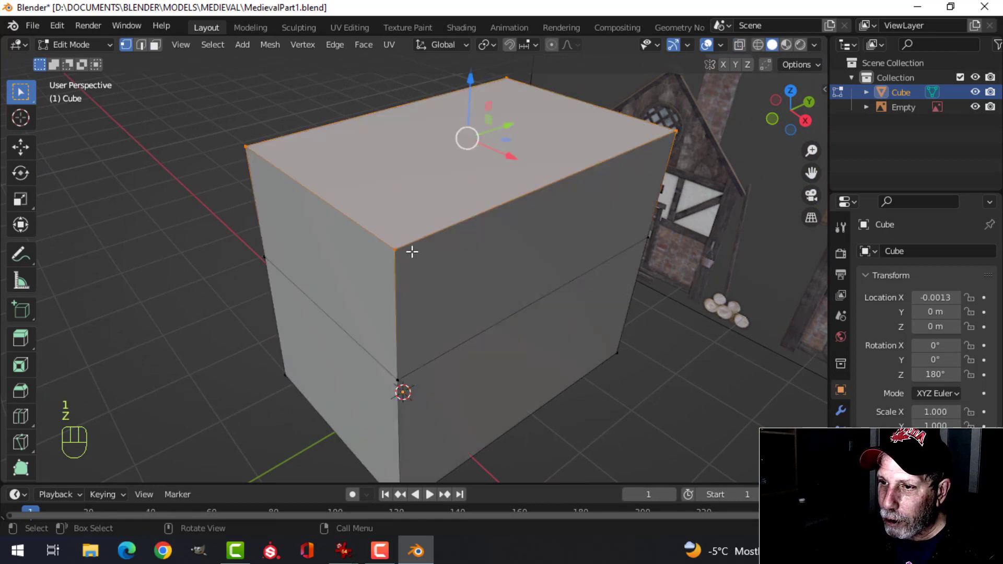
left_click(412, 256)
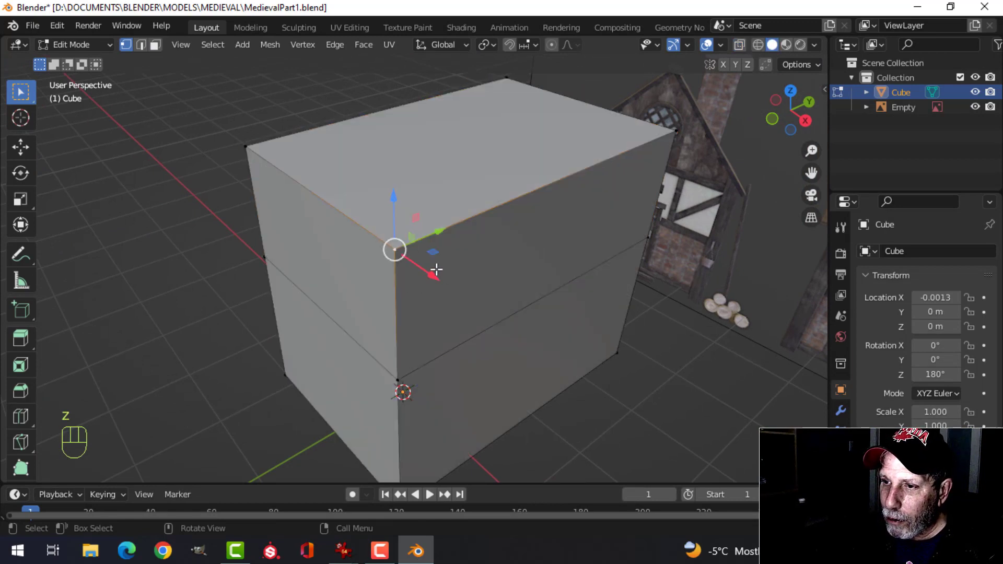
left_click(279, 167, "shift")
key("m")
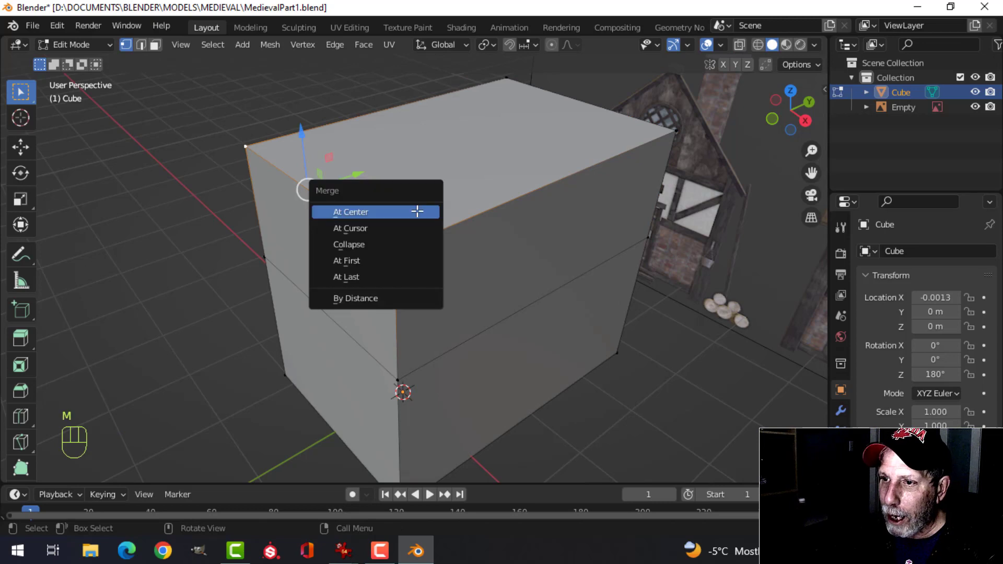
left_click(417, 212)
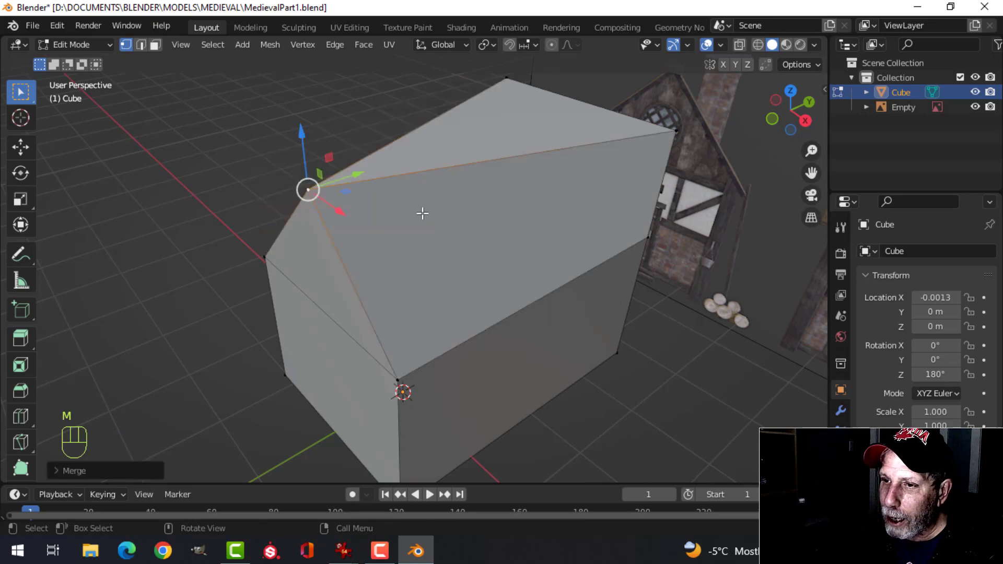
Merge the two top vertices nearest the reference at their center to form the roof ridge, and clear the selection
left_click(673, 134)
middle_click_drag(673, 134, 507, 111, "shift")
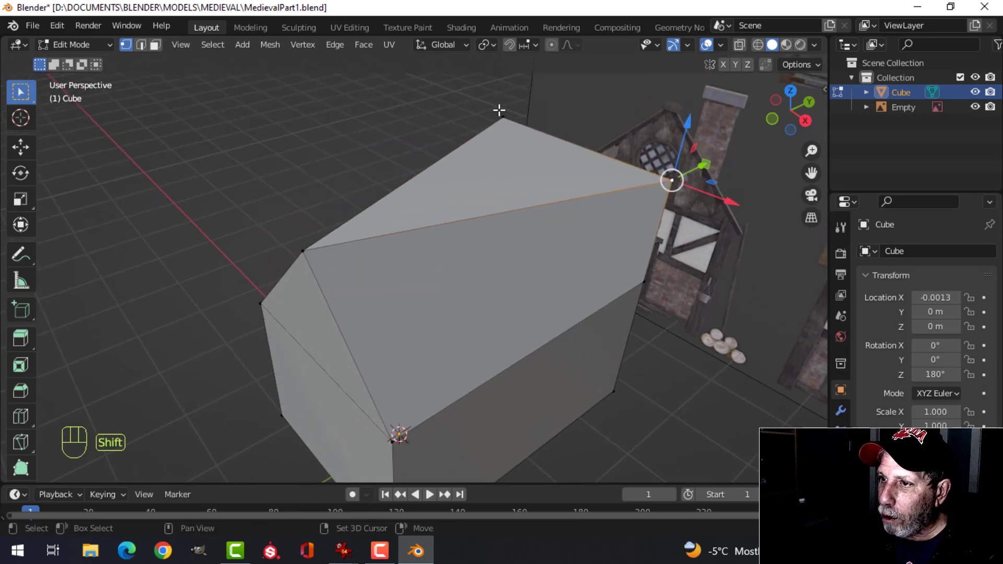
left_click(500, 110, "shift")
key("m")
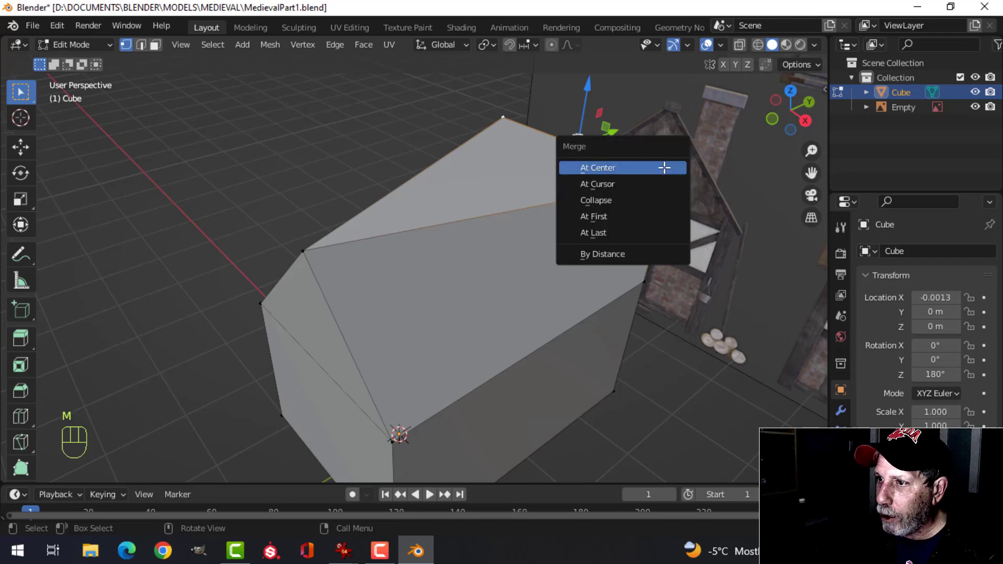
left_click(663, 166)
middle_click_drag(662, 166, 588, 207)
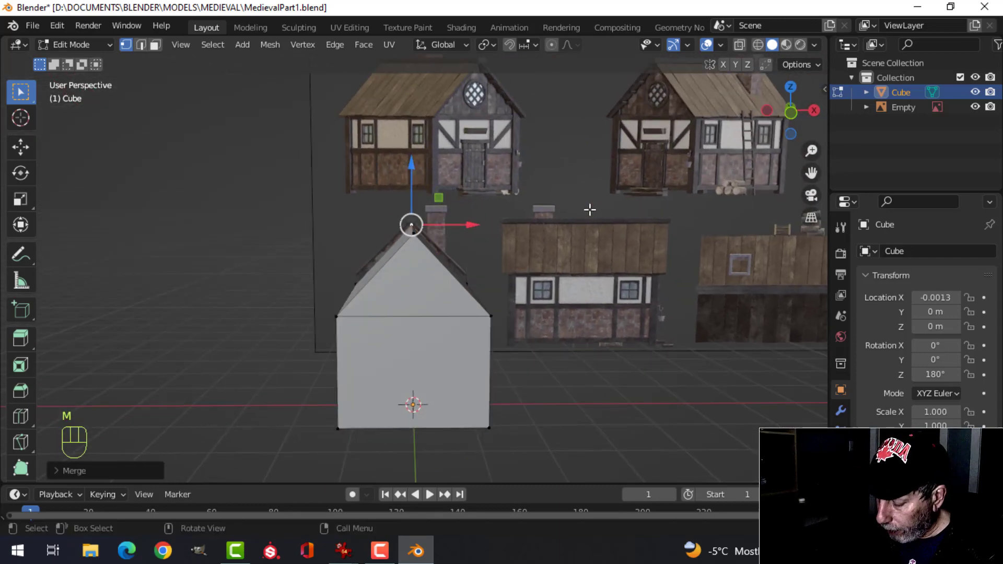
key("KP_1")
scroll(559, 207, "up", 4)
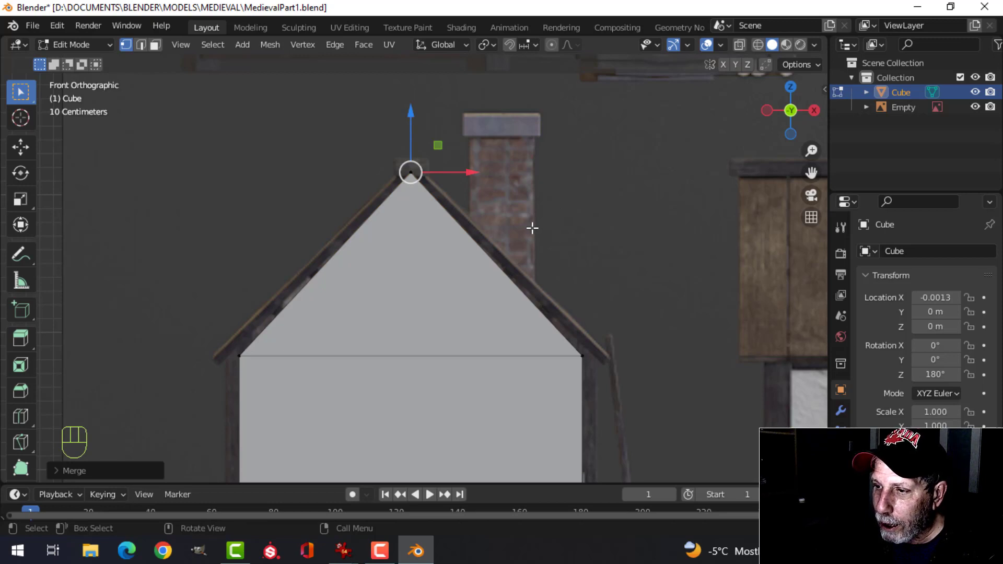
scroll(532, 228, "up", 1)
scroll(537, 230, "down", 3)
mouse_move(537, 230)
middle_mouse_down()
mouse_move(542, 251)
mouse_move(426, 276)
mouse_move(559, 224)
mouse_move(472, 271)
mouse_move(437, 275)
mouse_move(517, 232)
mouse_move(546, 240)
middle_mouse_up()
key("alt+a")
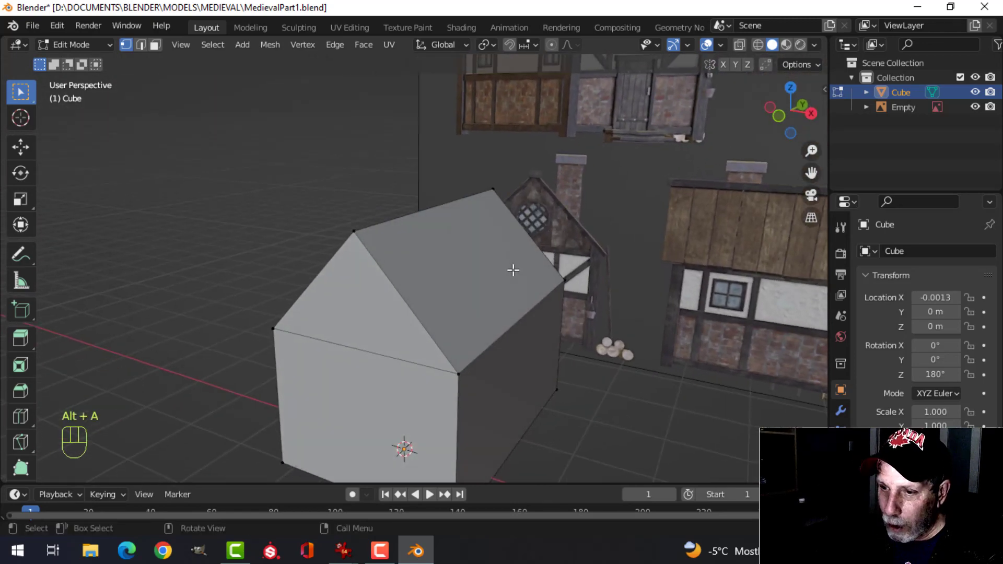
Select both sloping roof faces, separate them by selection into their own object, and return to object mode
key("3")
scroll(511, 269, "down", 2)
middle_click_drag(481, 286, 580, 284)
left_click(443, 273)
left_click(398, 271, "shift")
middle_click_drag(499, 273, 477, 270)
scroll(403, 258, "up", 2)
key("p")
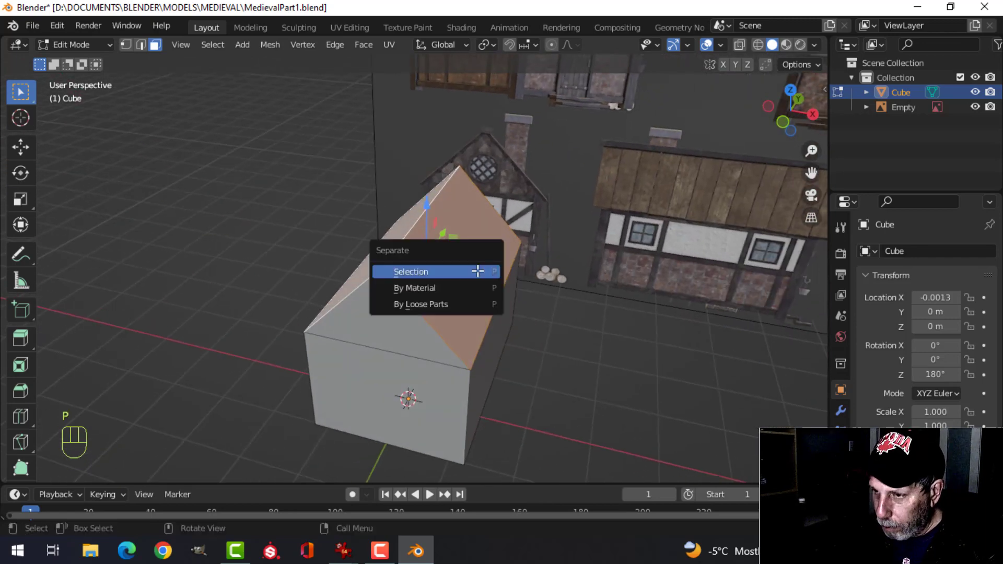
left_click(478, 272)
key("Tab")
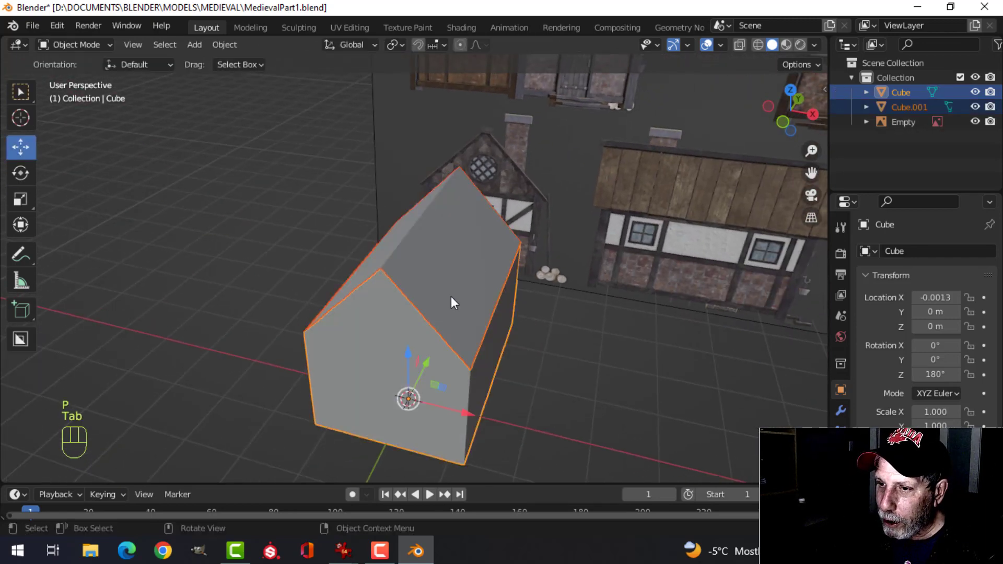
Delete the triangular gable faces at both ends of the house in edit mode
middle_click_drag(452, 299, 281, 282)
key("Tab")
scroll(471, 320, "down", 3)
middle_click_drag(471, 320, 485, 377)
key("x")
left_click(459, 339)
left_click(404, 370)
key("x")
left_click(399, 373)
scroll(452, 333, "up", 2)
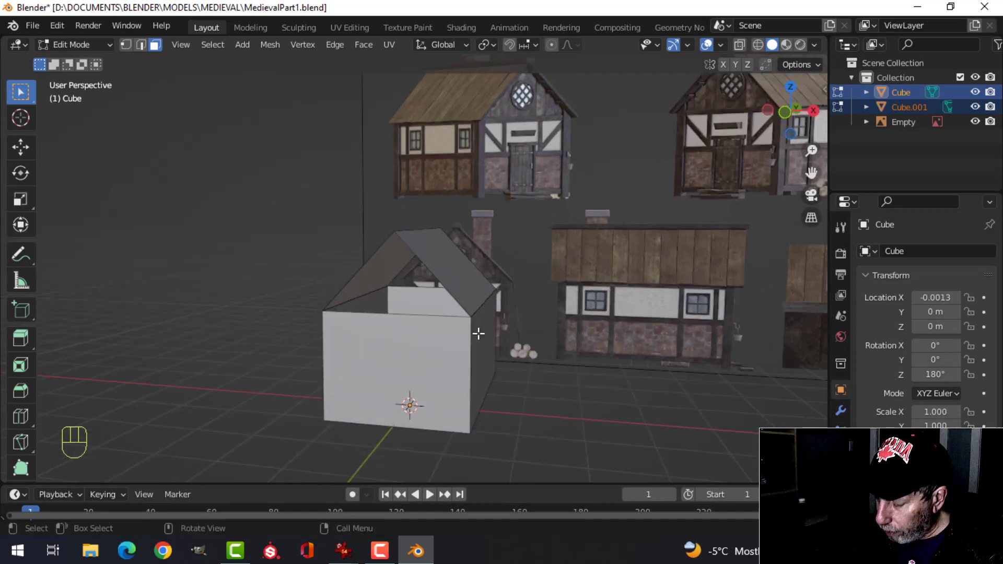
From the front view in wireframe, add a horizontal loop cut around the walls and slide it to the middle beam
key("KP_1")
scroll(477, 331, "up", 3)
scroll(485, 350, "down", 1)
middle_click_drag(493, 369, 461, 270, "shift")
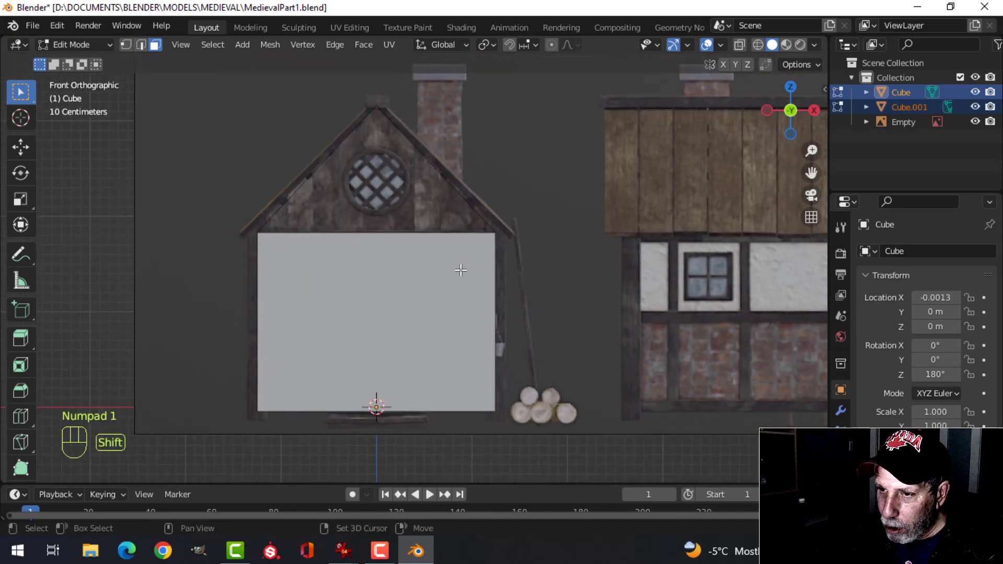
key("z")
left_click(336, 268)
scroll(470, 313, "up", 2)
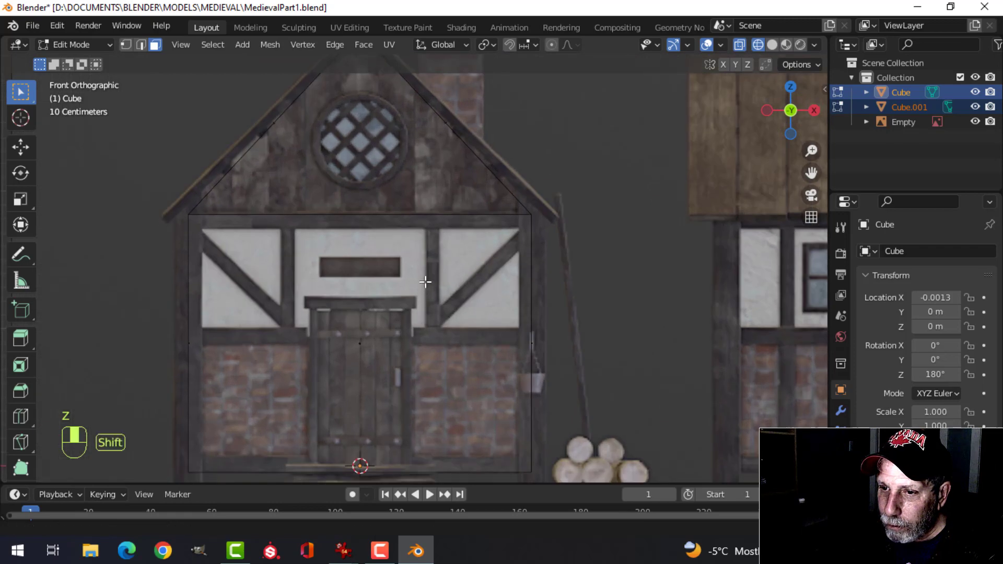
middle_click_drag(512, 386, 520, 281, "shift")
key("ctrl+r")
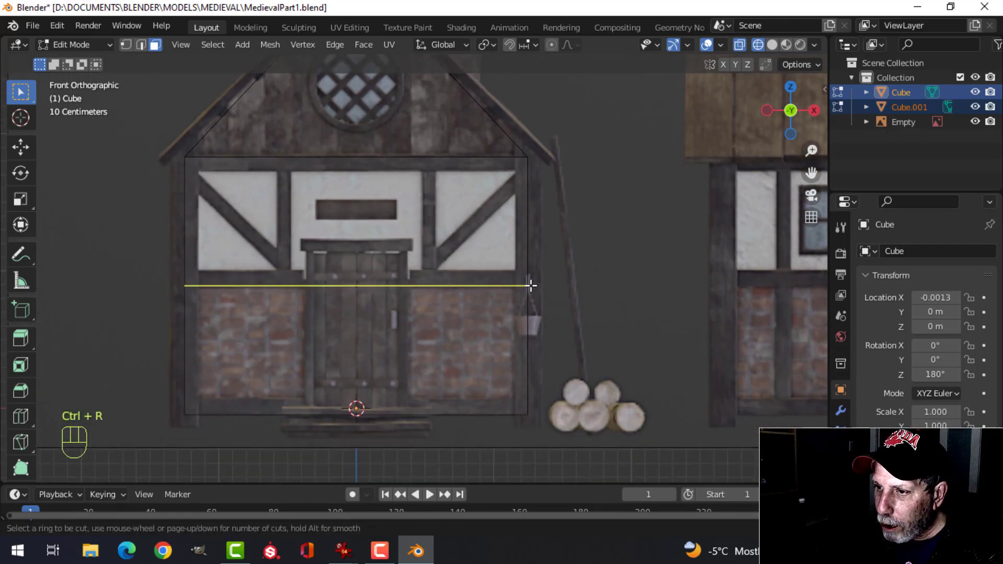
left_click(530, 285)
left_click(526, 279)
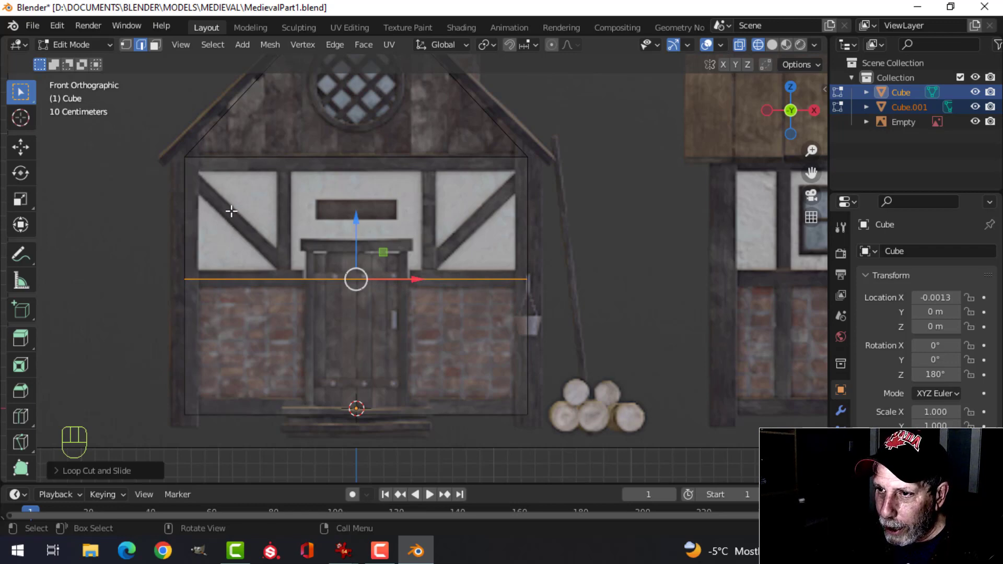
Switch to solid shading, return to object mode and deselect everything, viewing the house body in perspective
middle_click_drag(552, 275, 382, 301)
mouse_move(442, 308)
middle_mouse_down()
mouse_move(571, 312)
mouse_move(513, 309)
mouse_move(538, 294)
mouse_move(495, 310)
mouse_move(515, 314)
mouse_move(510, 285)
mouse_move(480, 292)
mouse_move(505, 293)
mouse_move(520, 268)
mouse_move(447, 272)
mouse_move(456, 270)
middle_mouse_up()
key("z")
left_click(653, 308)
key("Tab")
key("alt+a")
scroll(627, 202, "up", 4)
middle_click_drag(712, 210, 542, 228, "shift")
scroll(525, 280, "down", 5)
middle_click_drag(543, 228, 500, 246)
scroll(551, 220, "up", 2)
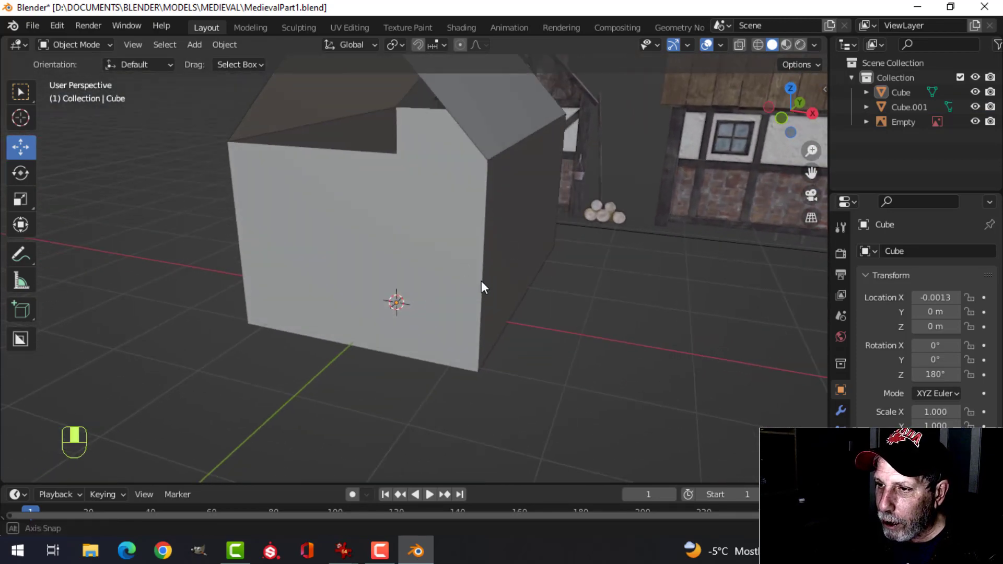
Snap the 3D cursor to the selected vertical front corner edge of the house walls, and return to object mode with nothing selected
mouse_move(481, 280)
middle_mouse_down()
mouse_move(472, 268)
mouse_move(490, 285)
mouse_move(474, 278)
middle_mouse_up()
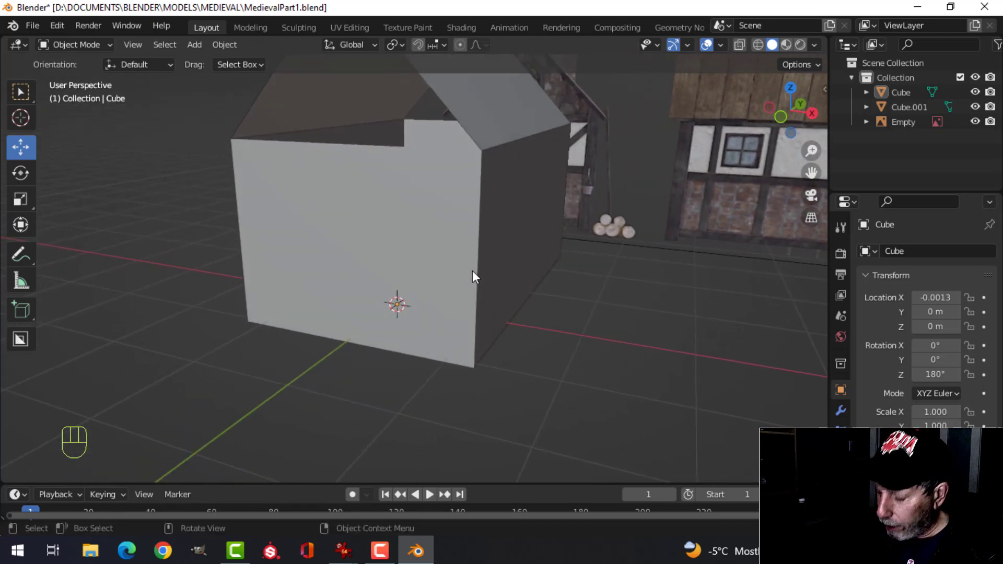
key("Tab")
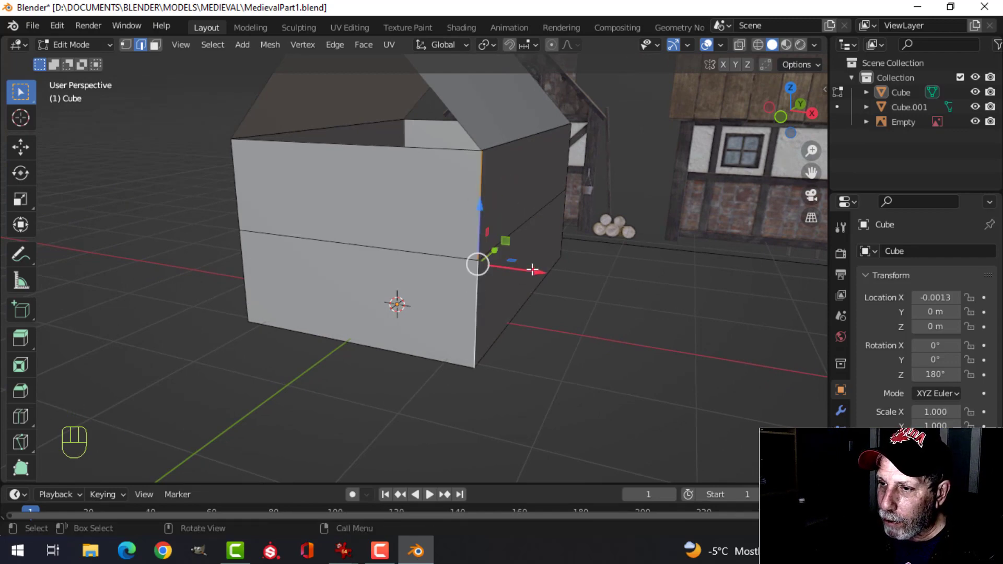
middle_click_drag(473, 294, 548, 246)
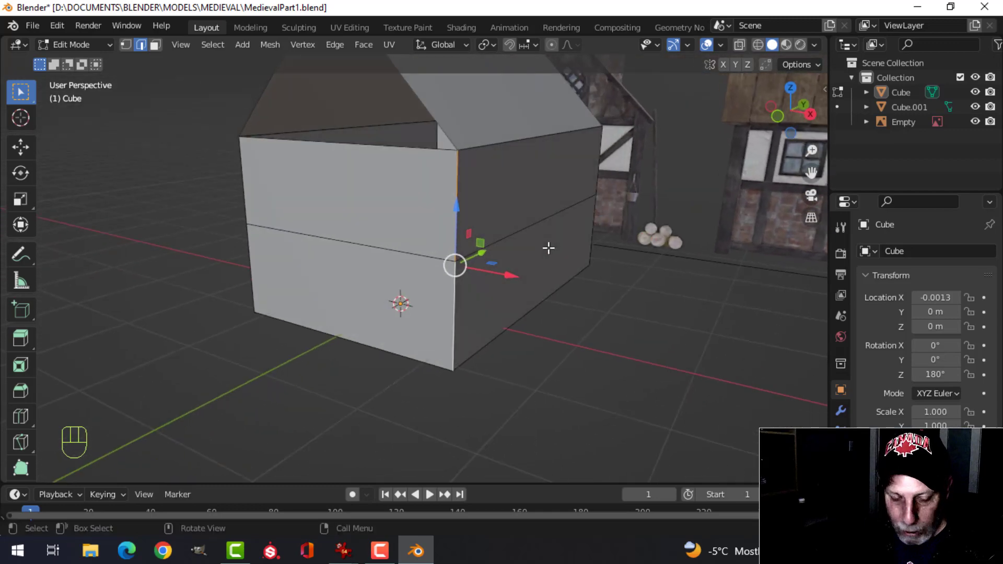
key("shift+s")
left_click(536, 335)
key("Tab")
middle_click_drag(474, 299, 535, 273)
key("alt+a")
scroll(552, 269, "up", 1)
scroll(552, 268, "down", 1)
From the front view, add a cube at the 3D cursor and scale it in wireframe to about 0.098 to match the corner post's width
key("KP_1")
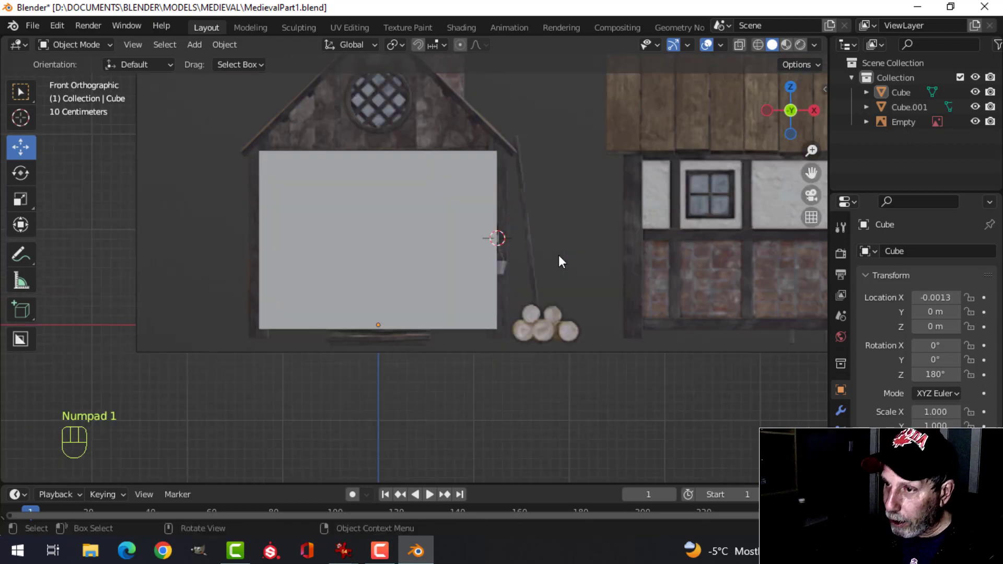
key("shift+a")
mouse_move(537, 234)
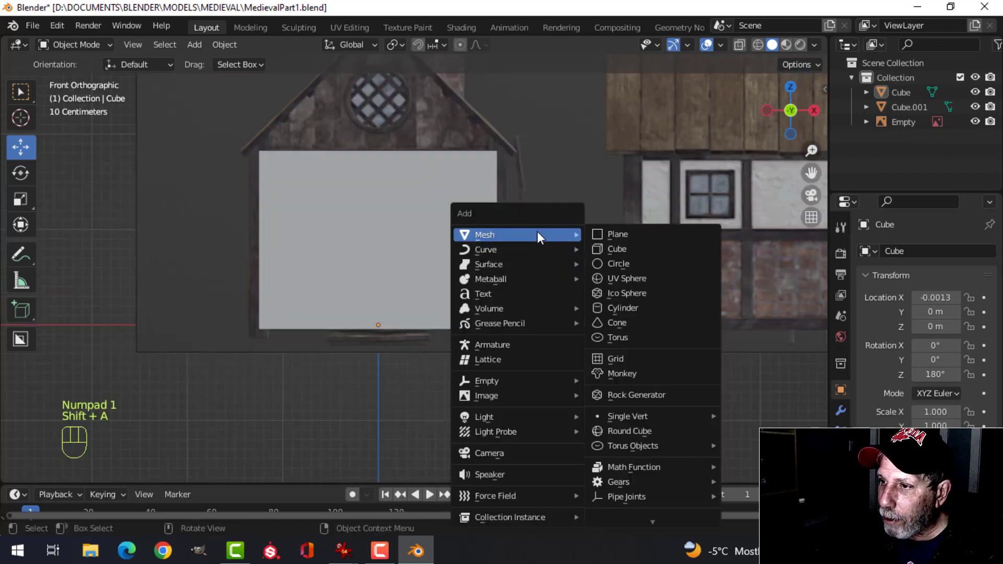
left_click(606, 249)
key("z")
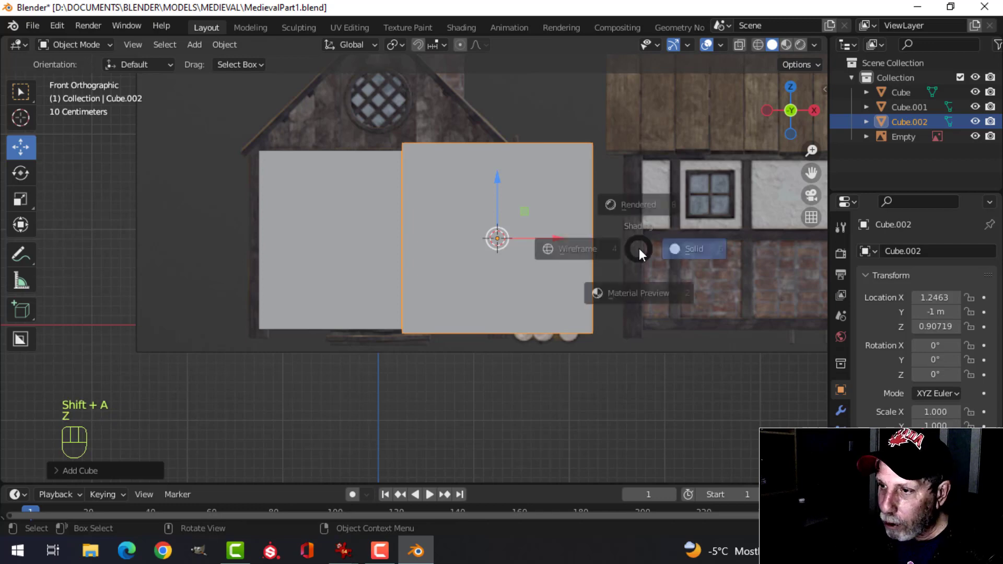
left_click(547, 250)
scroll(678, 230, "up", 2)
key("s")
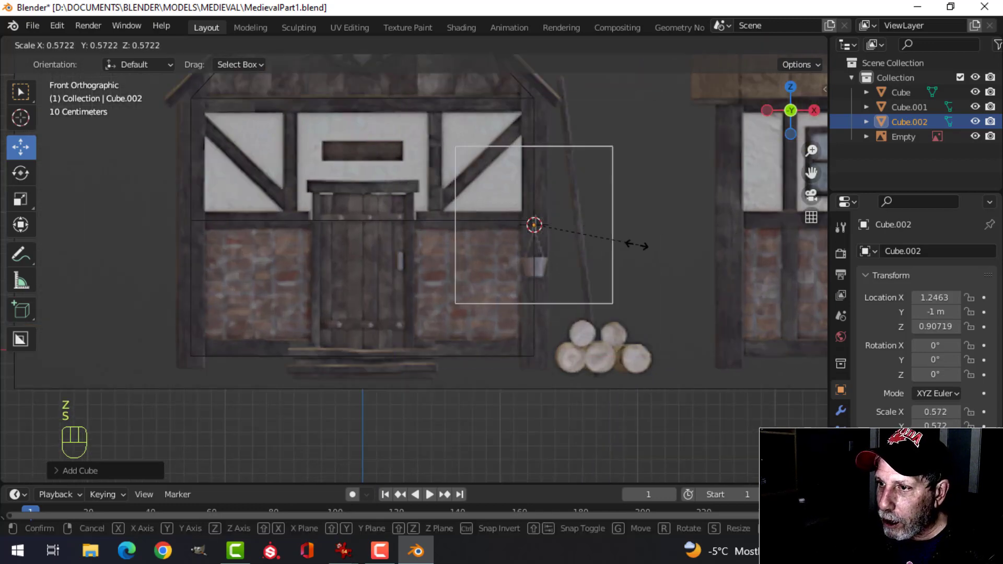
left_click(548, 235)
scroll(567, 235, "up", 3)
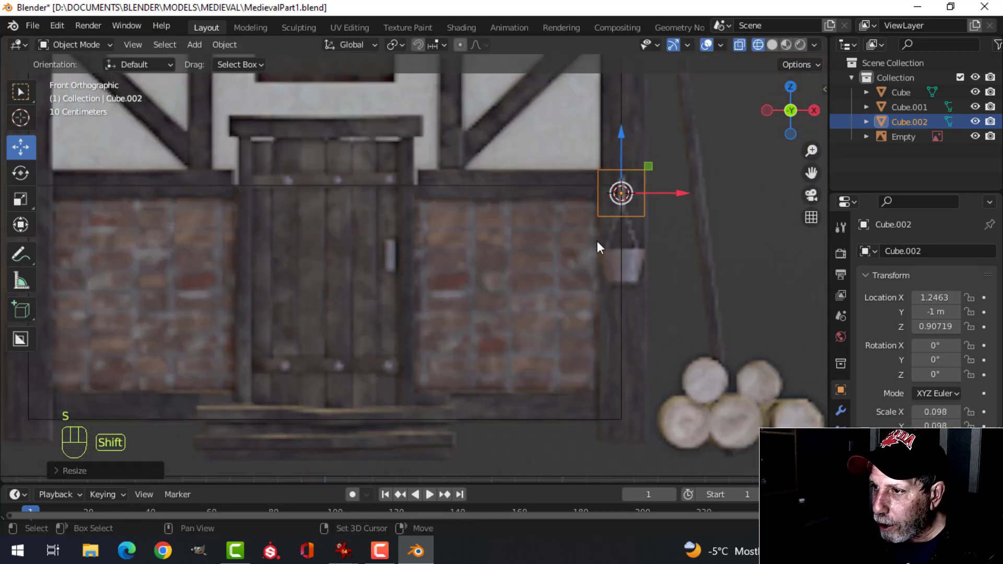
Align the small cube with the reference corner post and move it down to the post's base, at about Z -0.03 m
middle_click_drag(596, 240, 448, 270, "shift")
scroll(543, 257, "up", 2)
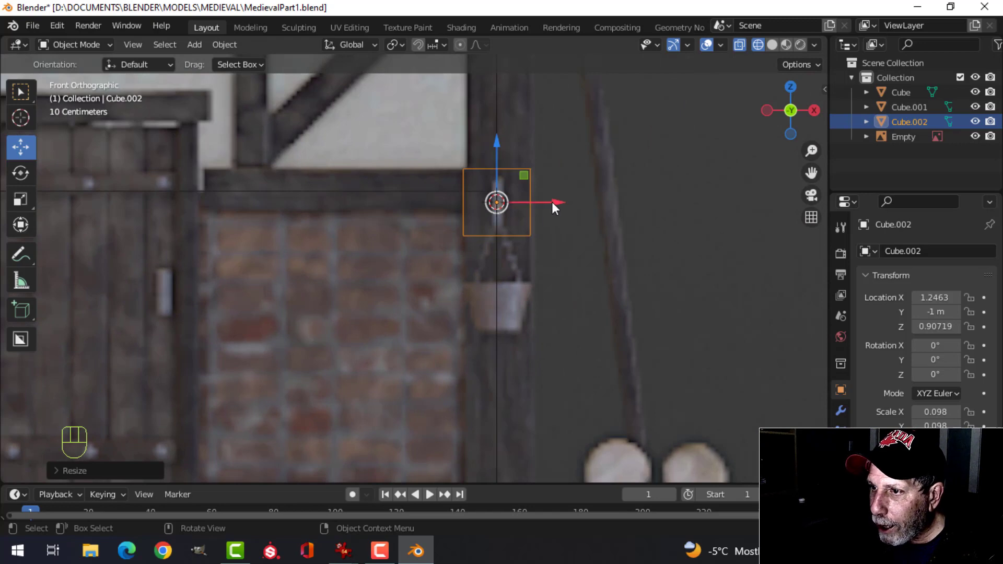
left_click_drag(553, 203, 554, 204)
left_click_drag(499, 143, 481, 268)
scroll(539, 320, "down", 3)
left_click_drag(455, 148, 455, 185)
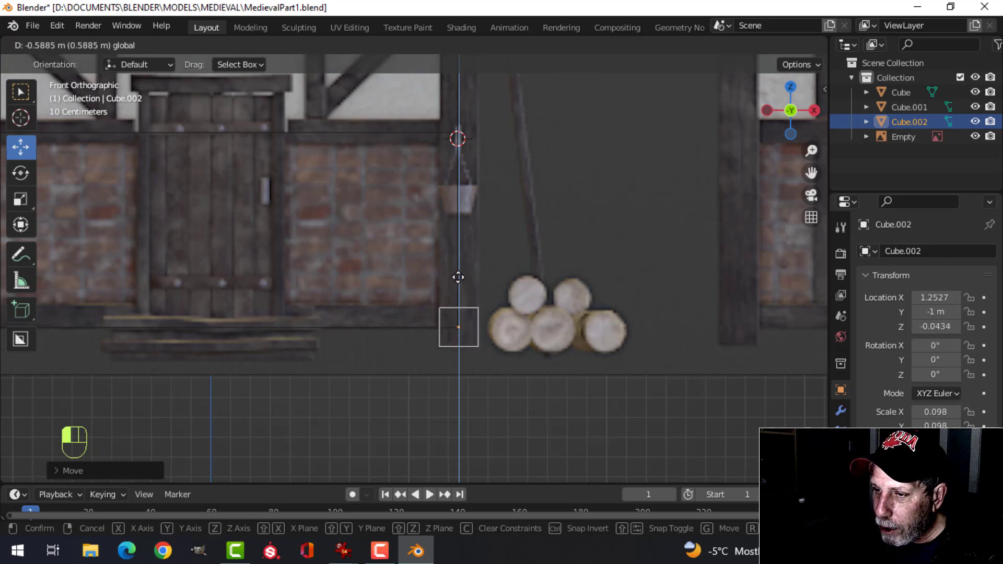
left_click_drag(459, 274, 459, 275)
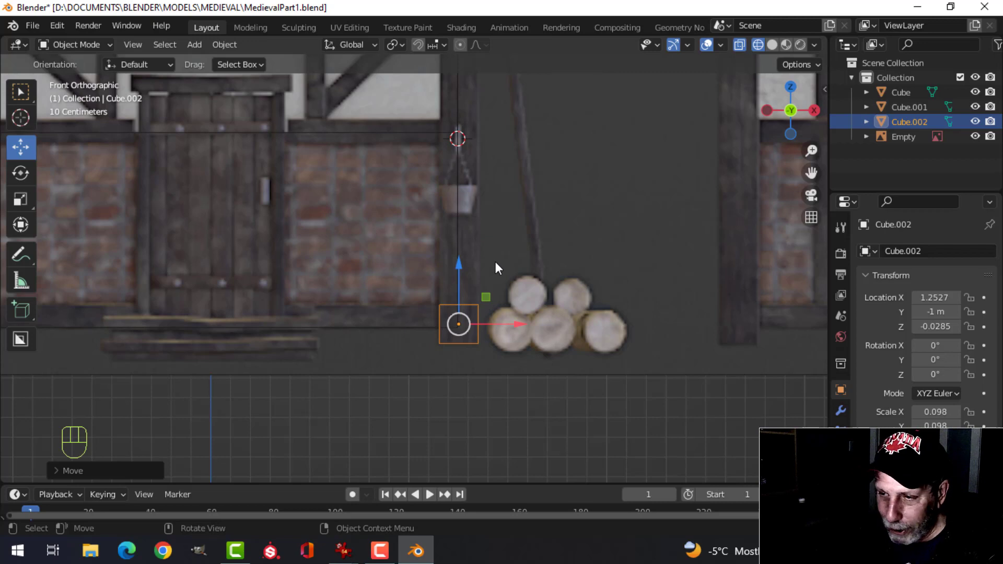
In edit mode, box-select the top of the small cube and raise it to the eave to form the corner post
key("Tab")
key("alt+a")
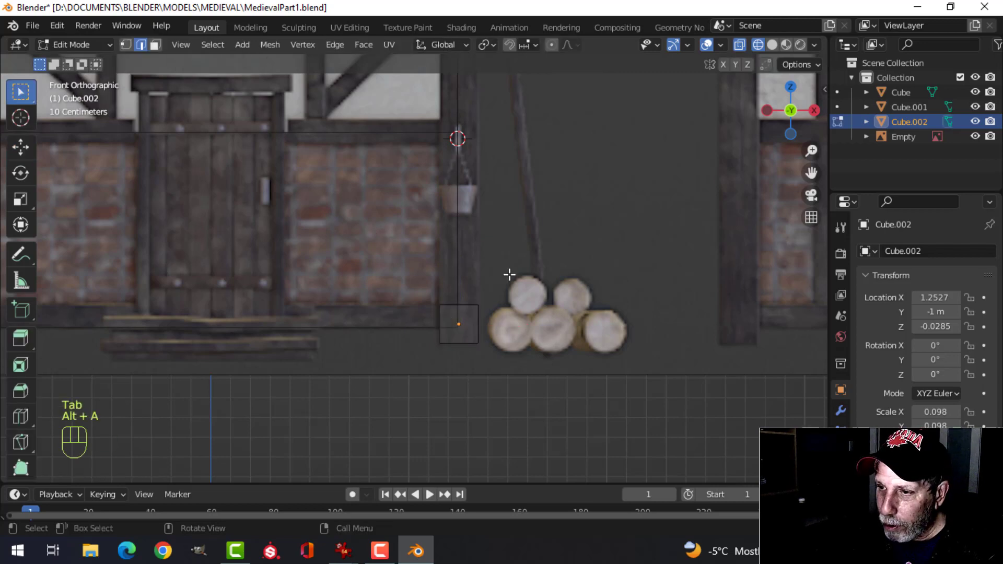
key("b")
left_click_drag(396, 277, 501, 320)
scroll(545, 288, "down", 2)
scroll(545, 289, "down", 1)
middle_click_drag(533, 254, 548, 306, "shift")
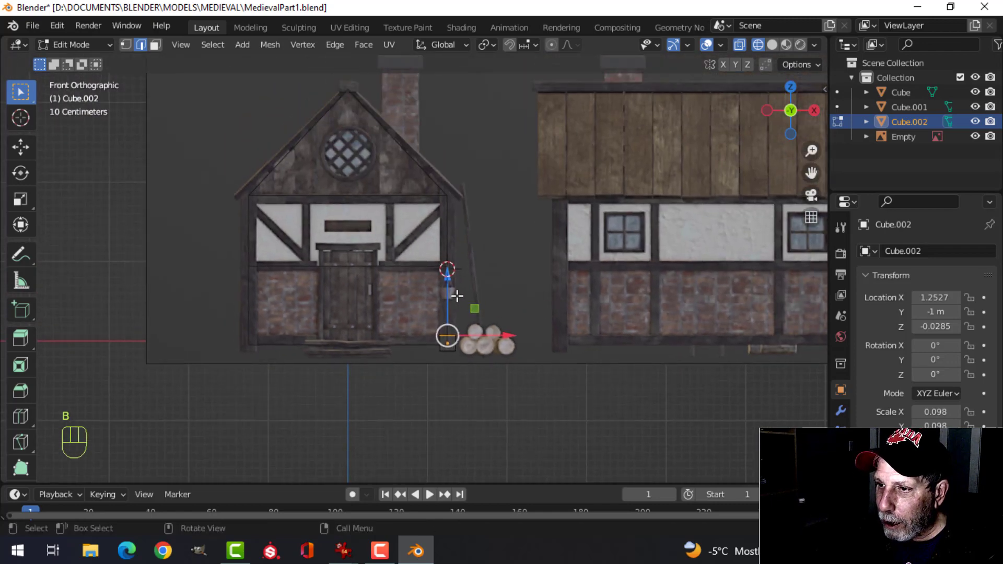
left_click_drag(450, 275, 493, 138)
Fine-tune the height of the corner post's top edges so they meet the lower end of the roof slope
scroll(507, 149, "up", 5)
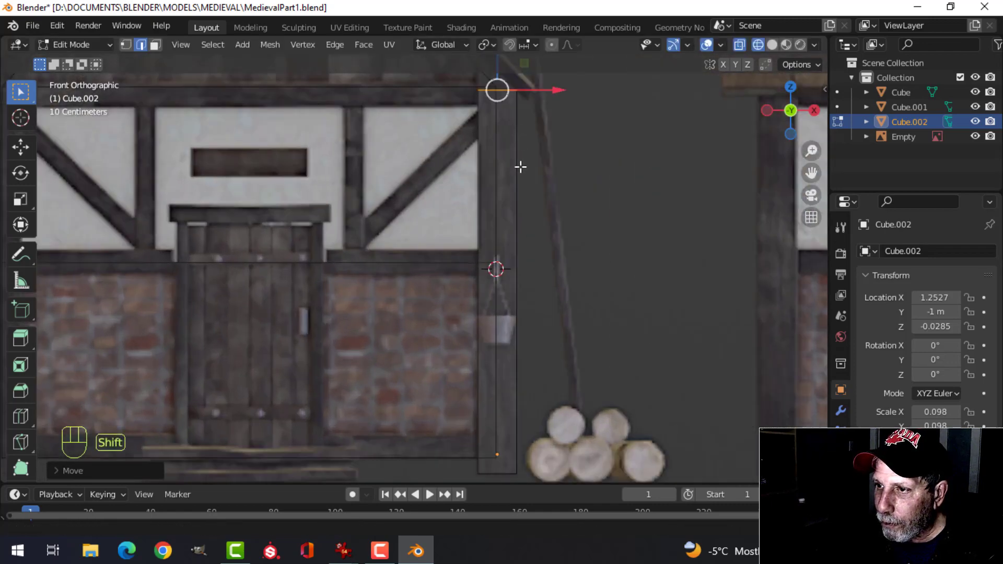
middle_click_drag(520, 166, 491, 318, "shift")
scroll(502, 287, "up", 2)
scroll(503, 287, "up", 1)
middle_click_drag(546, 264, 487, 300, "shift")
scroll(475, 256, "up", 2)
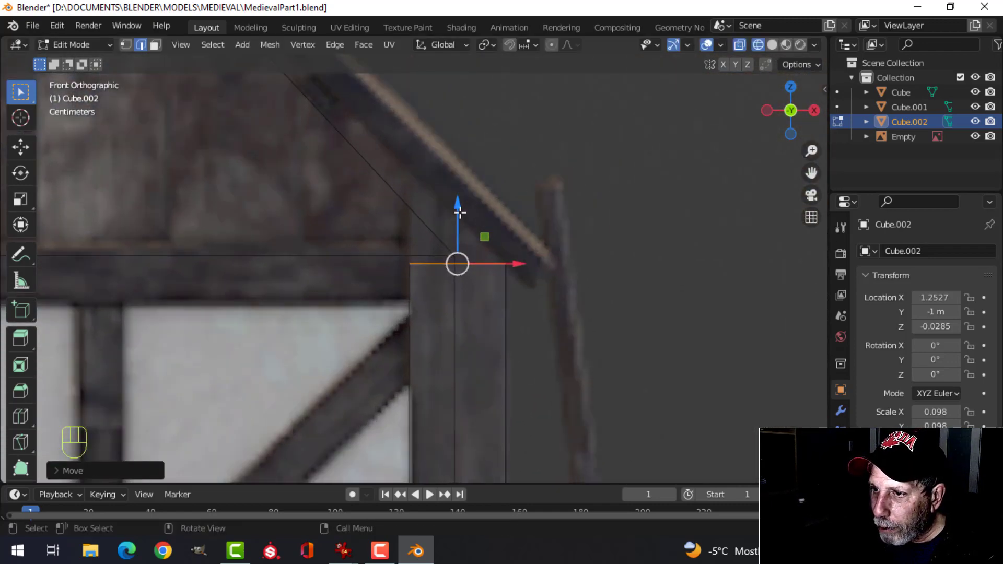
left_click_drag(458, 212, 461, 212)
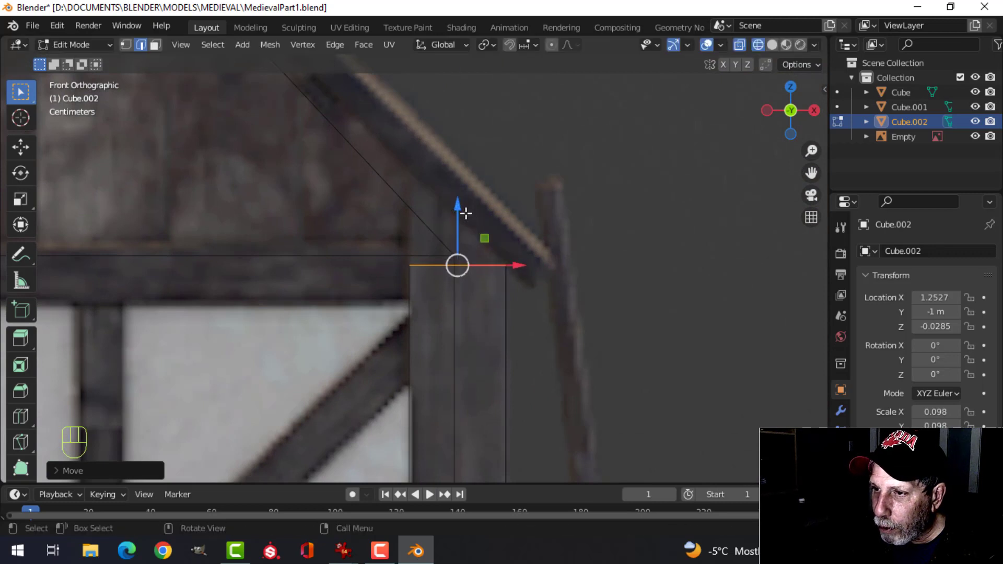
scroll(488, 237, "down", 2)
key("alt+a")
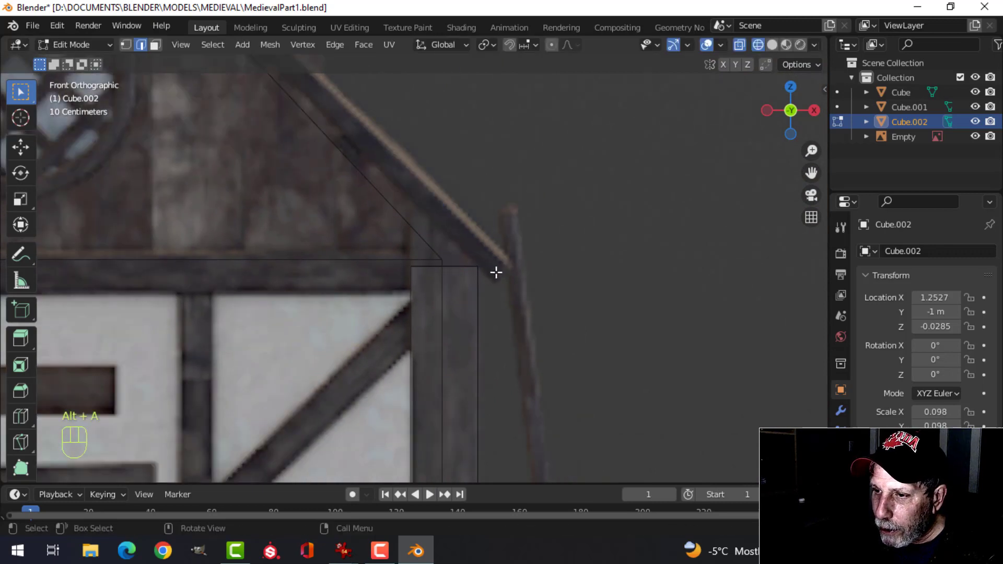
key("b")
left_click_drag(399, 256, 479, 268)
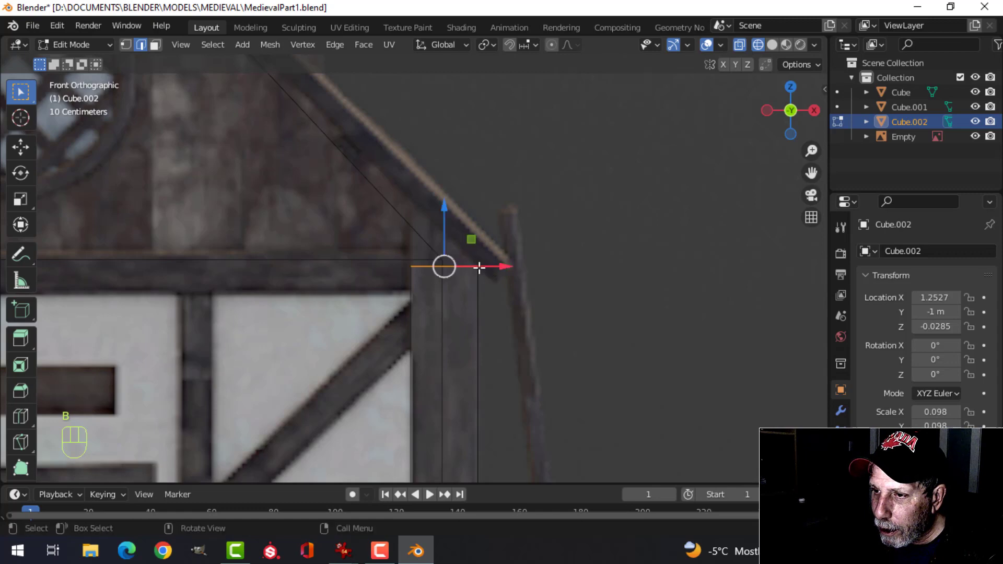
left_click_drag(446, 225, 445, 219)
Switch to solid shading, leave edit mode and deselect everything, viewing the new corner post in perspective
key("z")
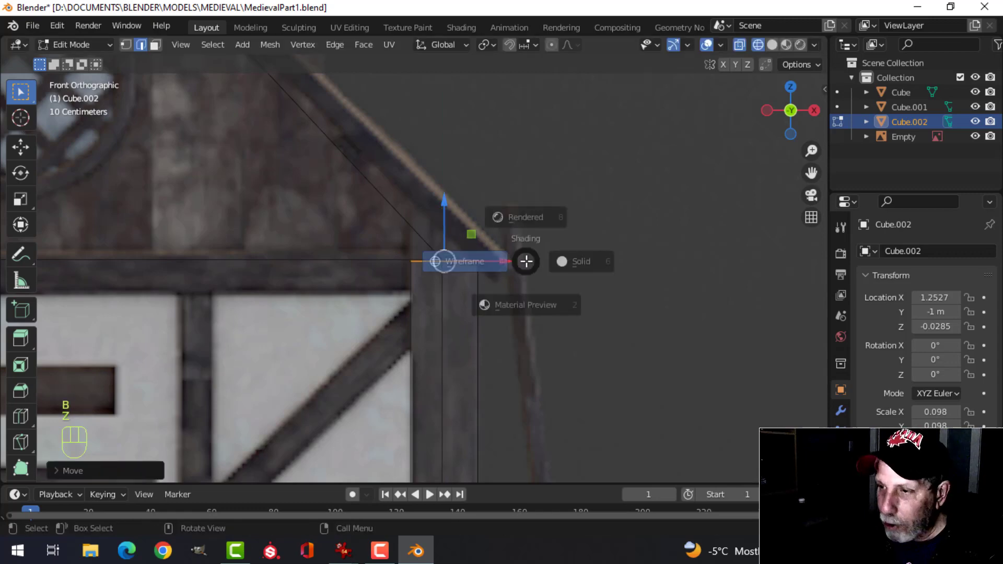
left_click(609, 261)
mouse_move(584, 269)
middle_mouse_down()
mouse_move(537, 326)
mouse_move(468, 360)
mouse_move(471, 267)
mouse_move(452, 298)
mouse_move(519, 280)
mouse_move(544, 312)
mouse_move(349, 315)
mouse_move(224, 280)
mouse_move(429, 293)
mouse_move(532, 200)
mouse_move(461, 274)
mouse_move(311, 324)
middle_mouse_up()
key("Tab")
key("alt+a")
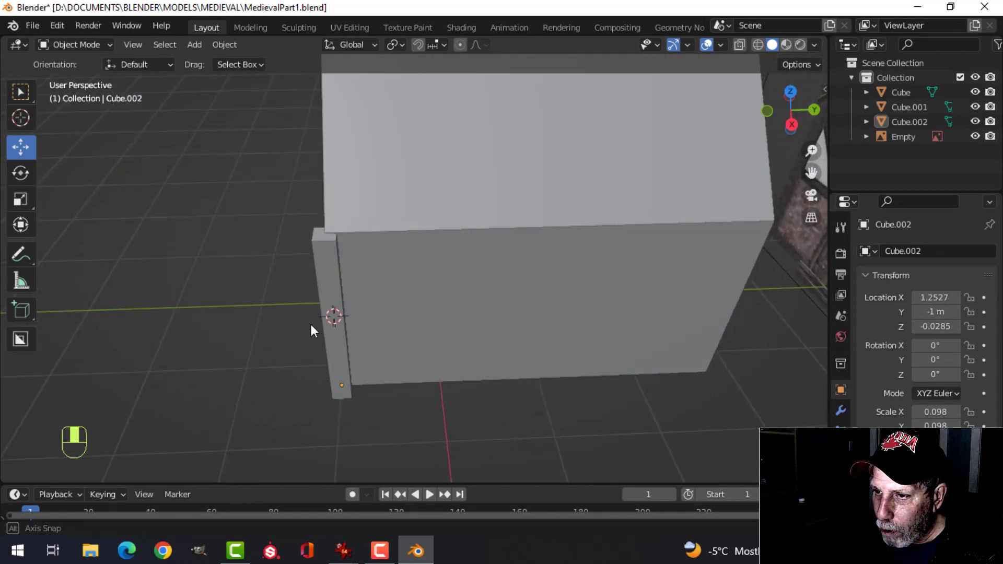
middle_click_drag(374, 305, 540, 278)
Snap the 3D cursor to the centre of the house body's whole geometry and return to object mode
left_click(459, 258)
middle_click_drag(582, 240, 576, 257)
key("Tab")
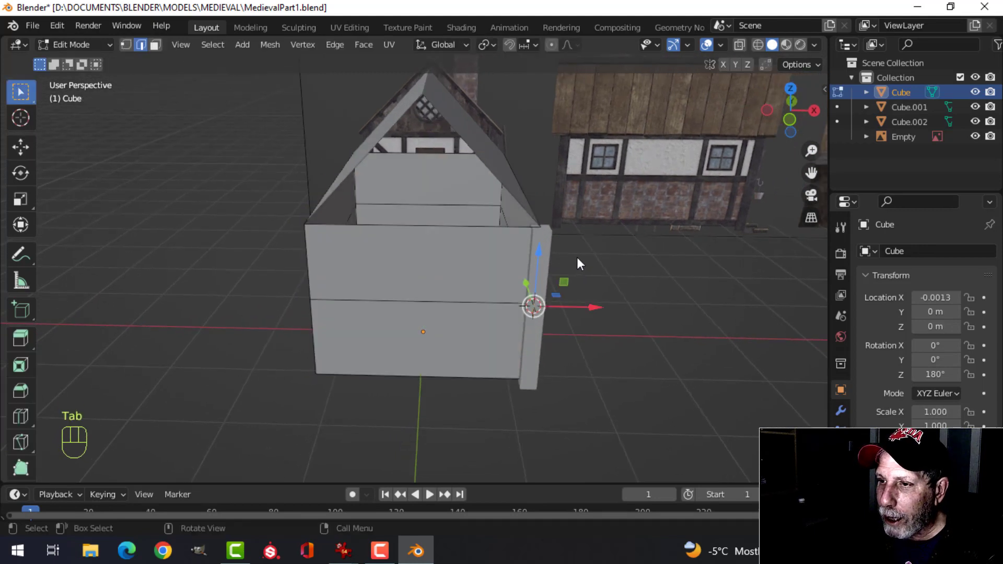
key("a")
key("shift+s")
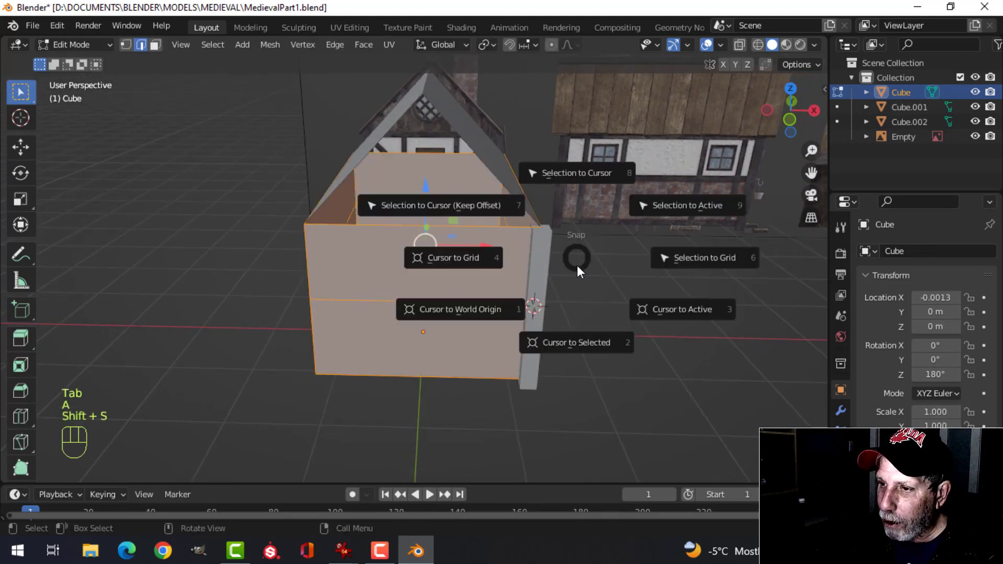
left_click(568, 340)
key("Tab")
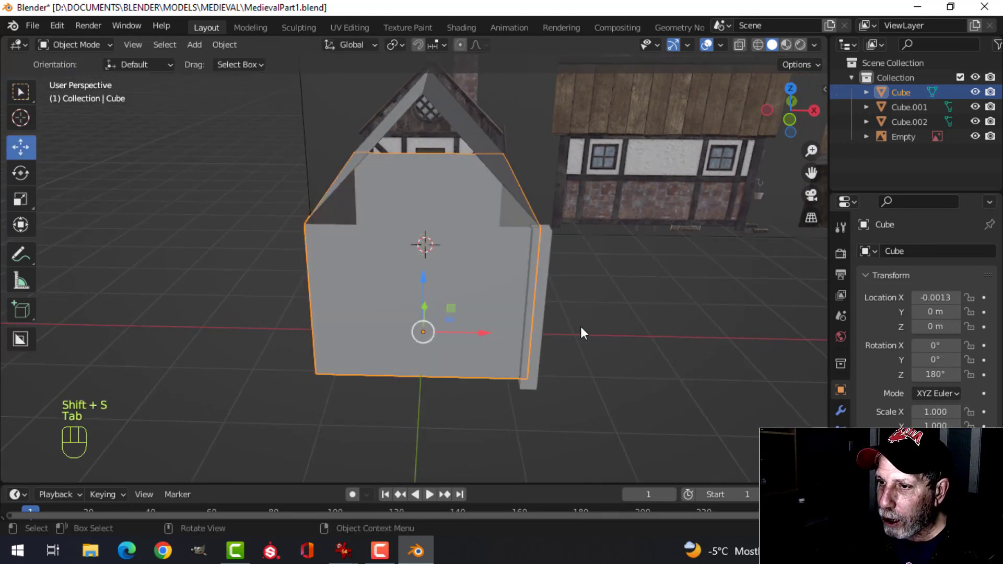
Select the corner post alone and set its origin to the 3D cursor
key("alt+a")
middle_click_drag(494, 271, 554, 272)
left_click(533, 289)
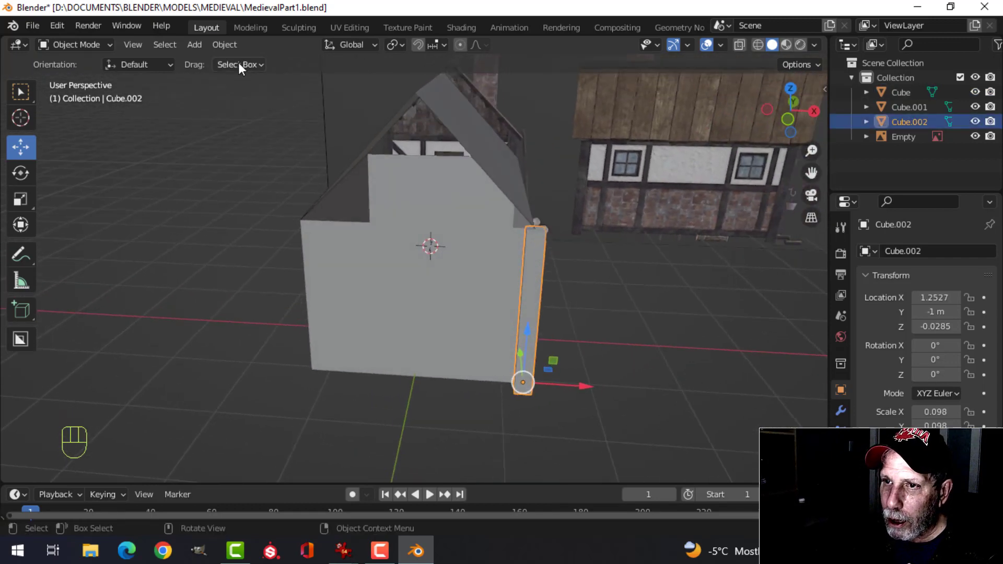
left_click(222, 45)
mouse_move(255, 75)
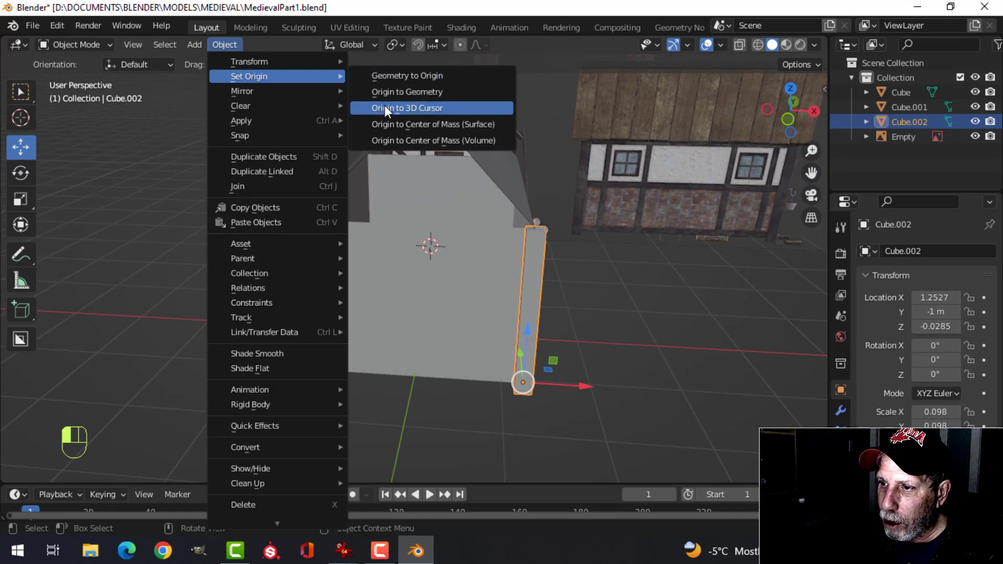
left_click(385, 107)
Add a Mirror modifier to the corner post on the X and Y axes so all four house corners get a post
left_click(842, 413)
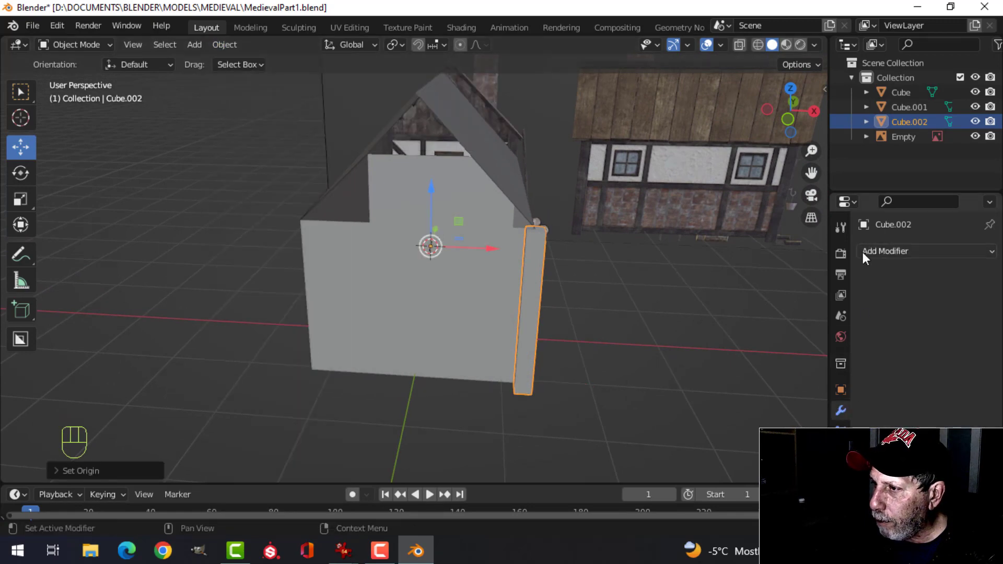
left_click(863, 251)
left_click(719, 421)
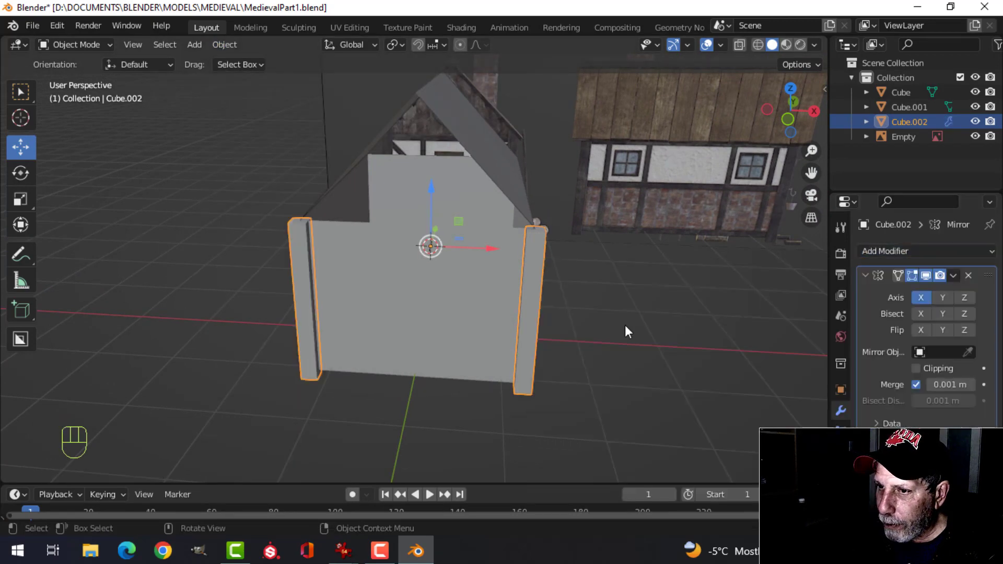
middle_click_drag(625, 325, 941, 302)
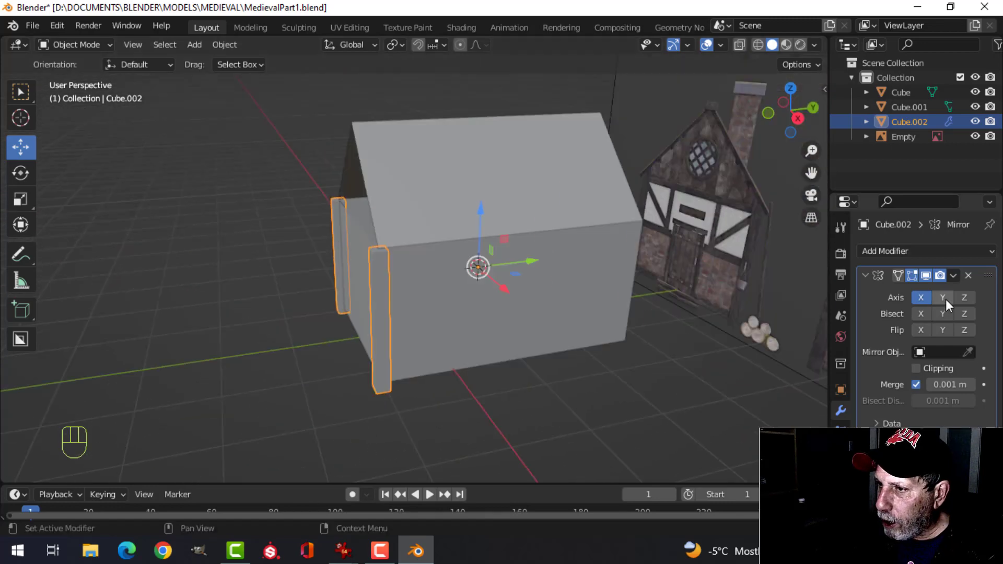
left_click(943, 299)
middle_click_drag(680, 293, 595, 231)
scroll(640, 245, "up", 2)
scroll(640, 246, "down", 2)
mouse_move(572, 237)
middle_mouse_down()
mouse_move(604, 225)
mouse_move(569, 235)
middle_mouse_up()
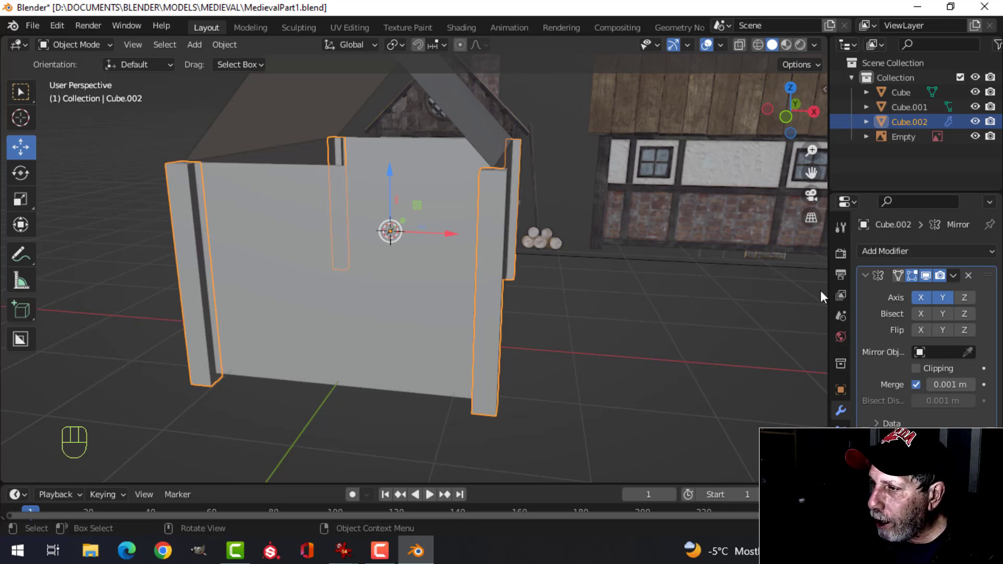
scroll(560, 275, "up", 2)
scroll(559, 274, "down", 3)
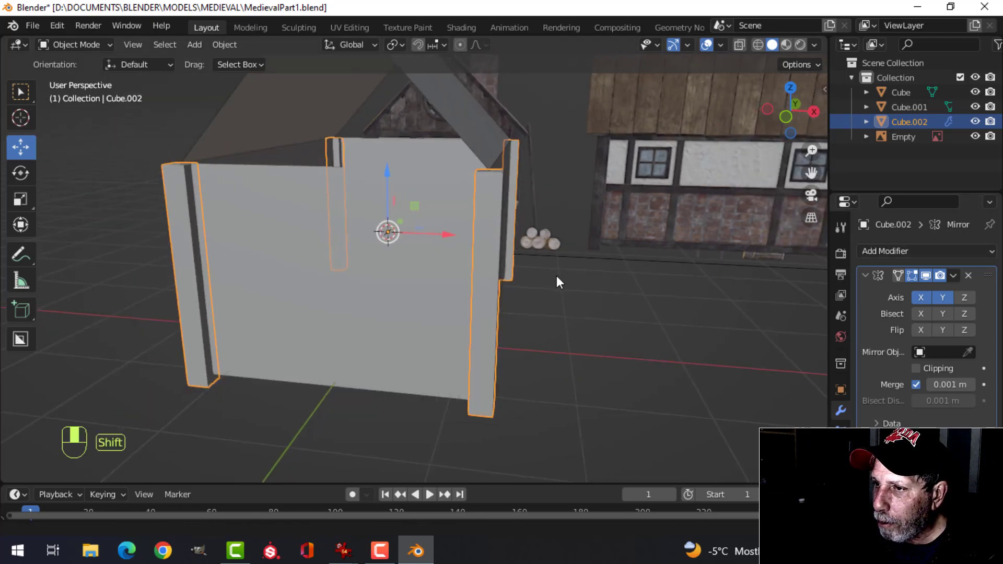
Add a Bevel modifier to the corner posts with an amount of 0.01 m
left_click(882, 251)
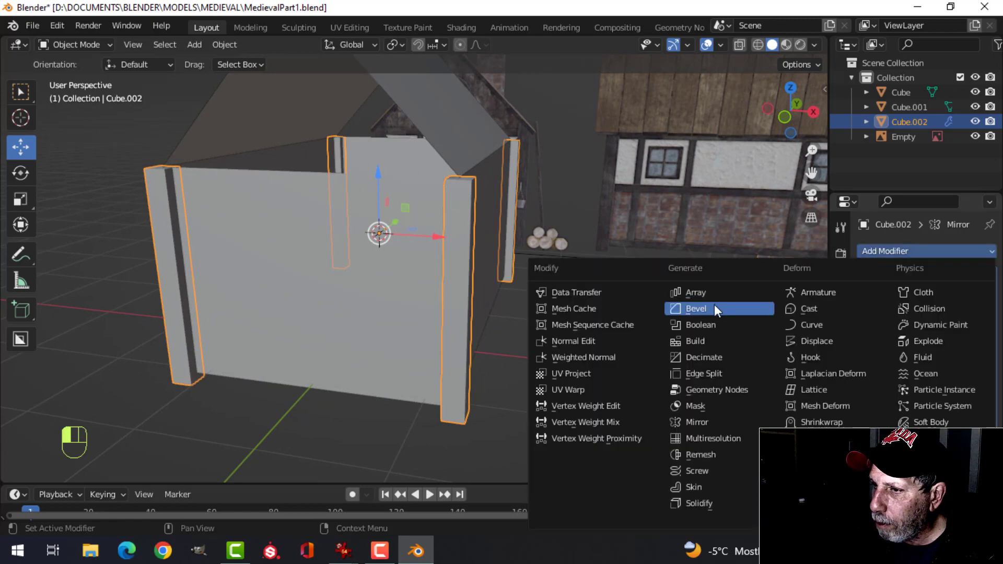
left_click(700, 309)
scroll(649, 300, "up", 5)
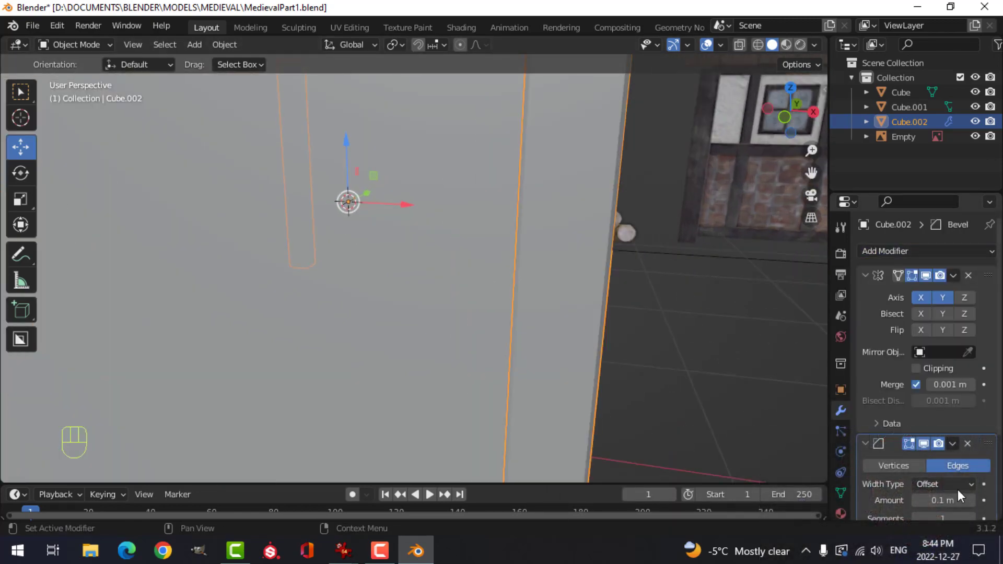
scroll(956, 493, "down", 2)
scroll(946, 486, "down", 4)
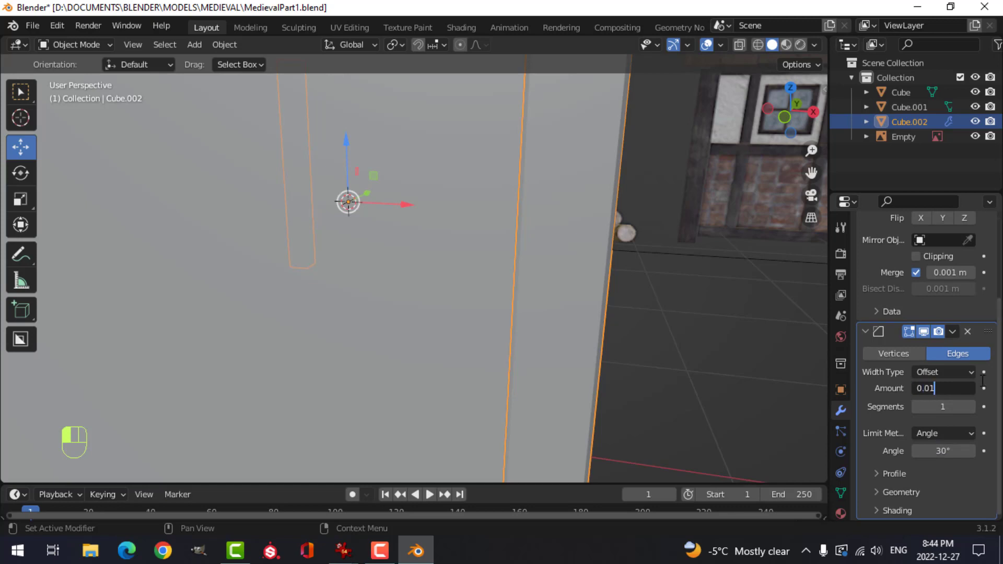
key("Return")
Deselect everything and return to the front orthographic view of the house
middle_click_drag(522, 296, 428, 267)
key("alt+a")
scroll(491, 277, "down", 1)
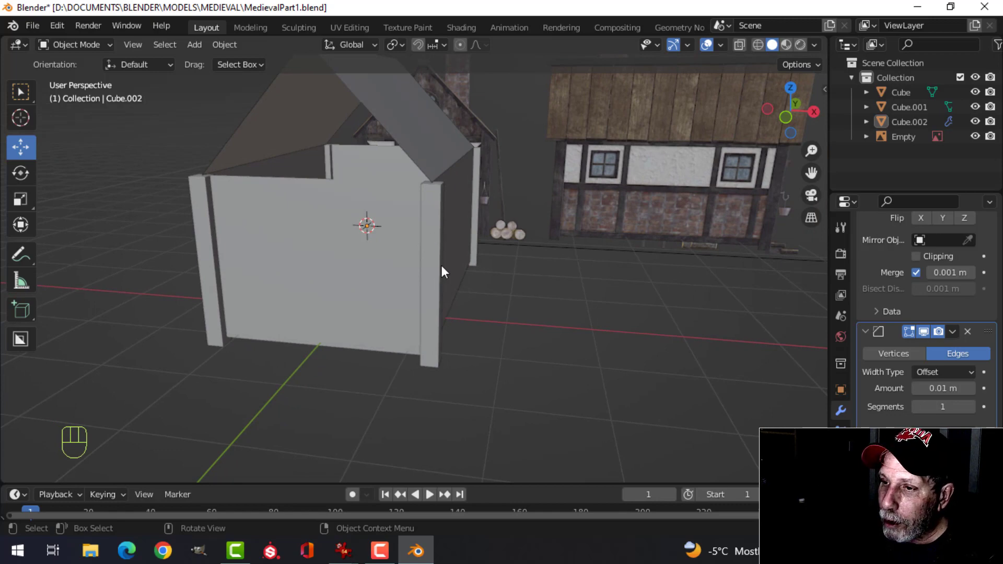
mouse_move(384, 258)
middle_mouse_down()
mouse_move(427, 263)
mouse_move(401, 268)
mouse_move(428, 272)
mouse_move(421, 250)
middle_mouse_up()
key("KP_1")
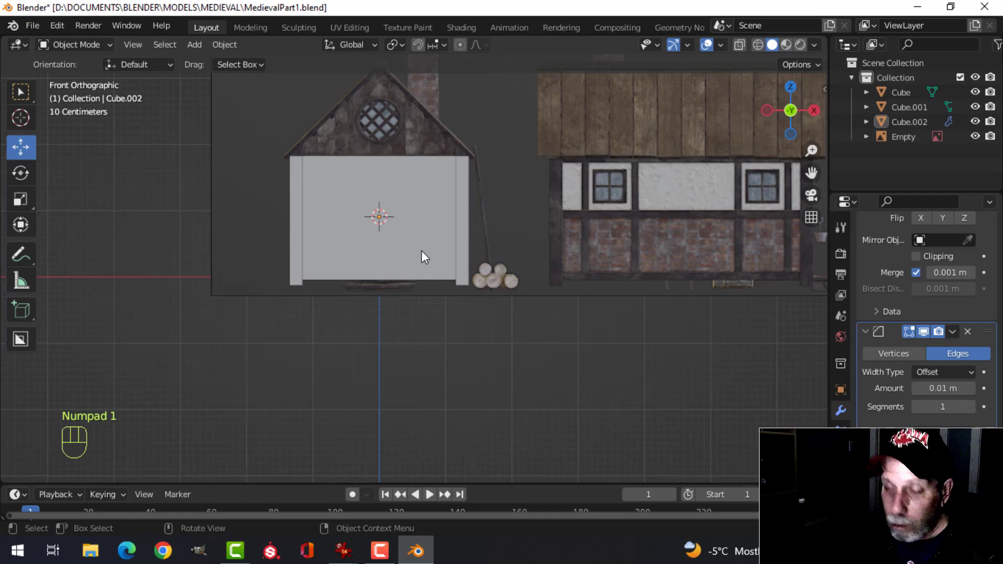
Switch to wireframe shading to reveal the front reference and select the mirrored corner posts object
key("z")
left_click(311, 261)
scroll(400, 254, "up", 3)
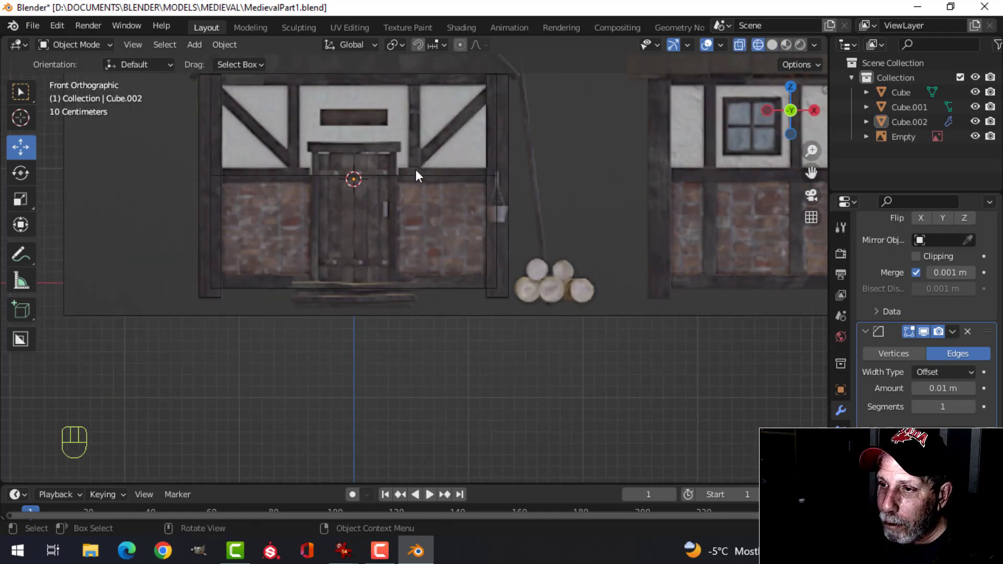
left_click(505, 177)
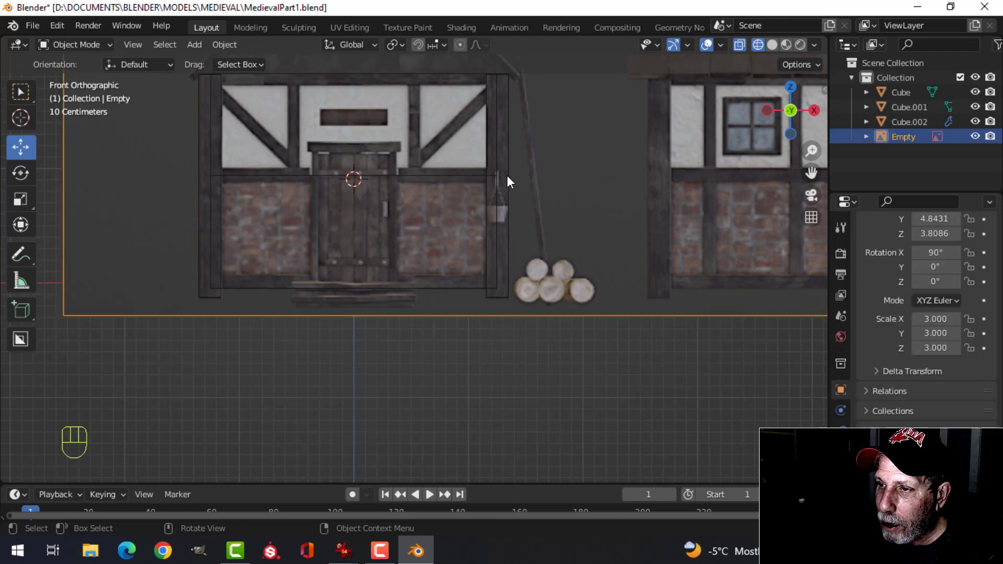
scroll(500, 180, "down", 1)
left_click(488, 165)
middle_click_drag(505, 174, 465, 195)
key("alt+a")
left_click(469, 190)
scroll(478, 196, "down", 2)
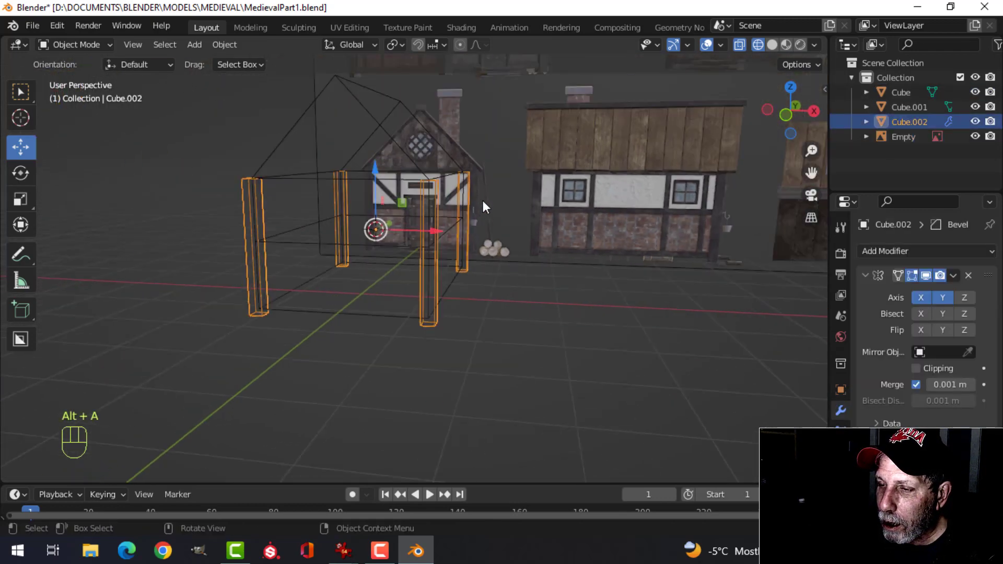
Duplicate the corner posts, shift the copy along the X axis, remove its Mirror modifier and return to solid shading
key("shift+d")
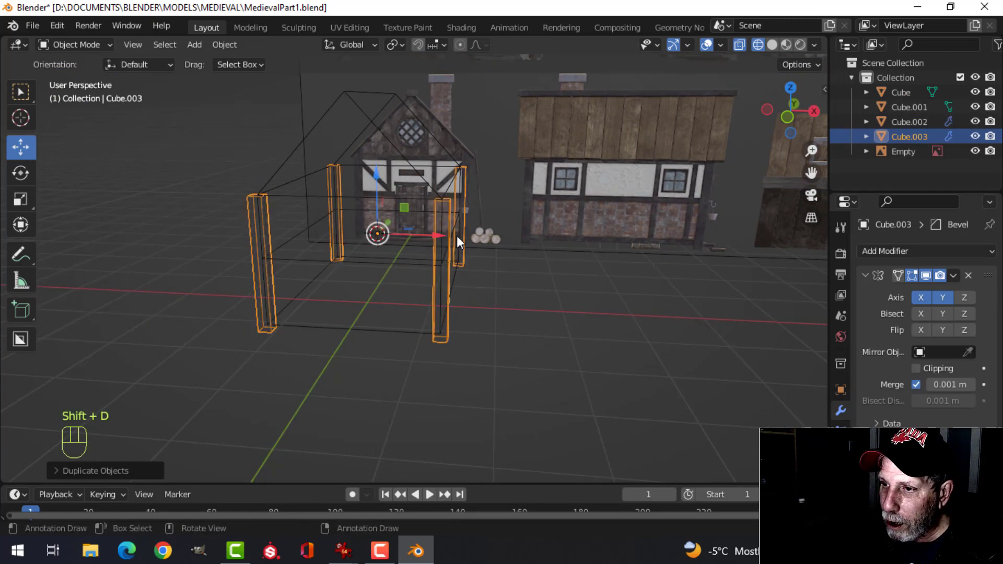
key("x")
left_click(400, 234)
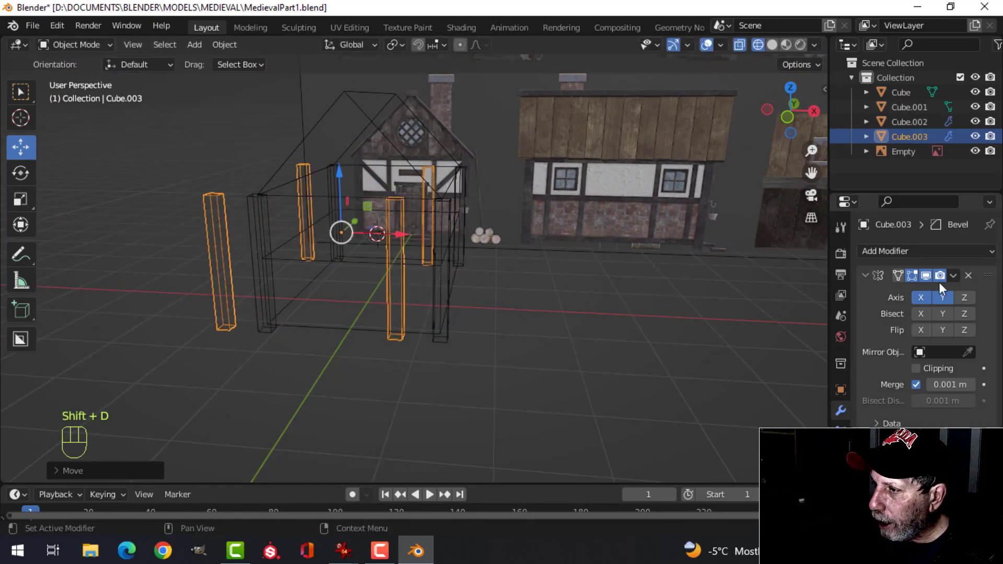
left_click(967, 273)
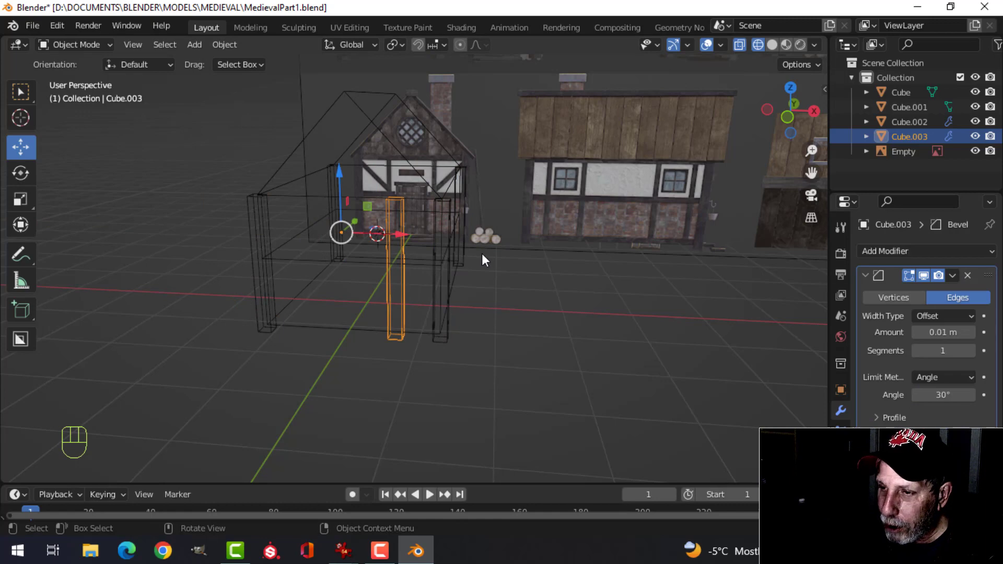
key("z")
left_click(598, 246)
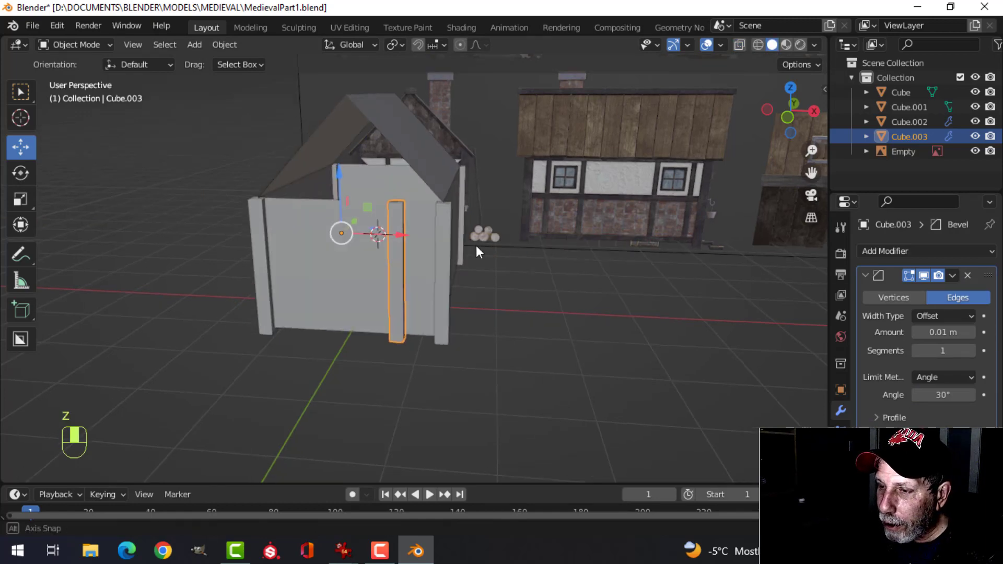
Rotate the duplicated post's entire mesh 90° about the Y axis to lay it horizontally
middle_click_drag(475, 245, 449, 261)
scroll(477, 251, "up", 3)
key("Tab")
key("a")
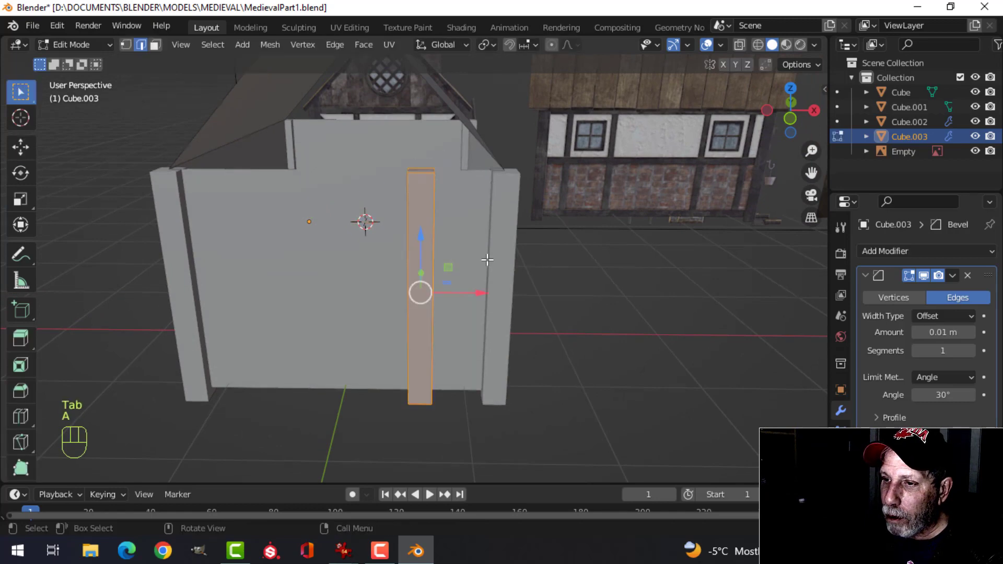
type("ry90")
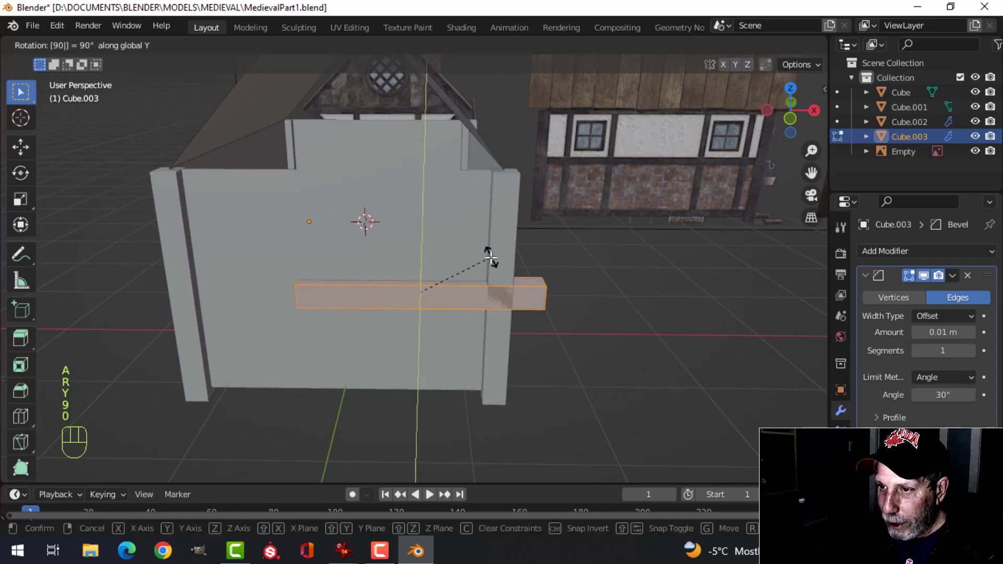
left_click(491, 257)
Scale the horizontal beam down uniformly, pull it clear of the front wall and thin it along the Y axis
middle_click_drag(511, 254, 392, 273)
middle_click_drag(320, 262, 439, 204, "shift")
scroll(398, 228, "up", 2)
key("s")
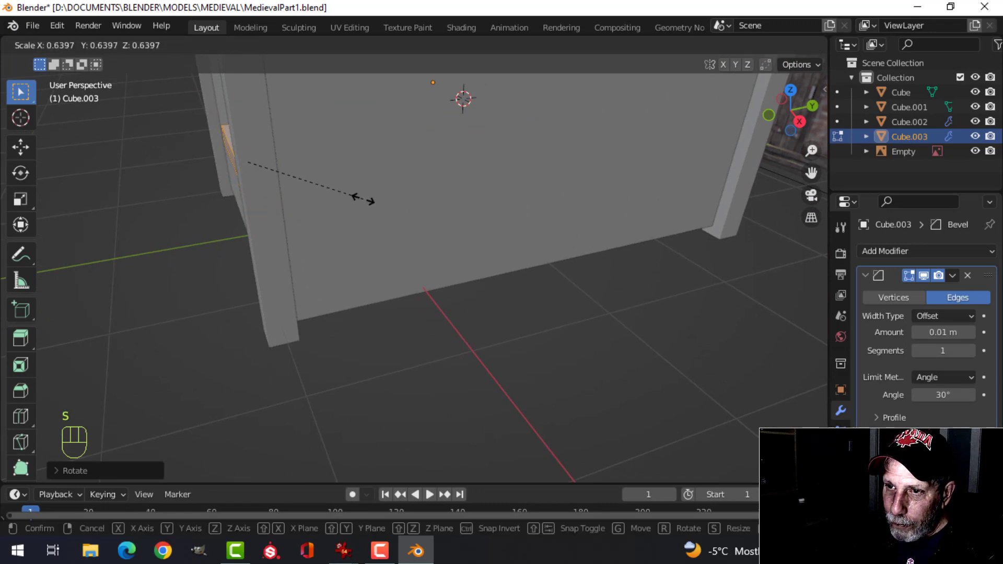
left_click(280, 205)
middle_click_drag(280, 206, 324, 205)
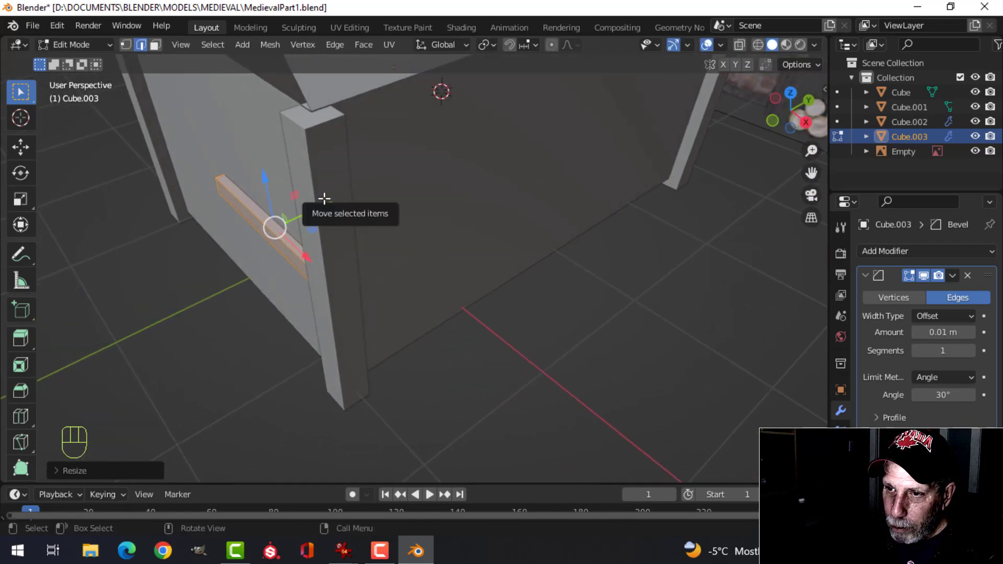
left_click_drag(324, 199, 362, 211)
key("s")
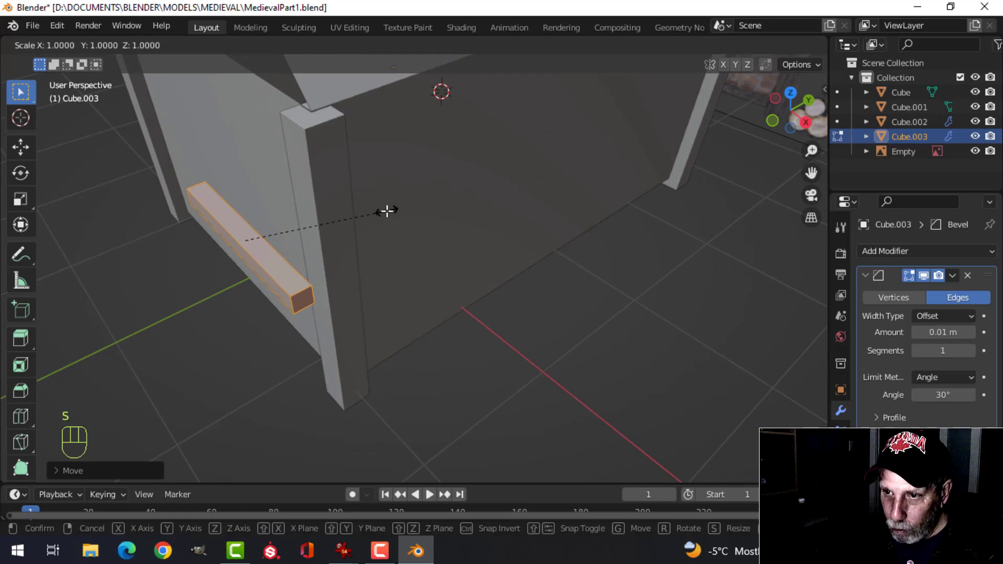
key("y")
left_click(315, 224)
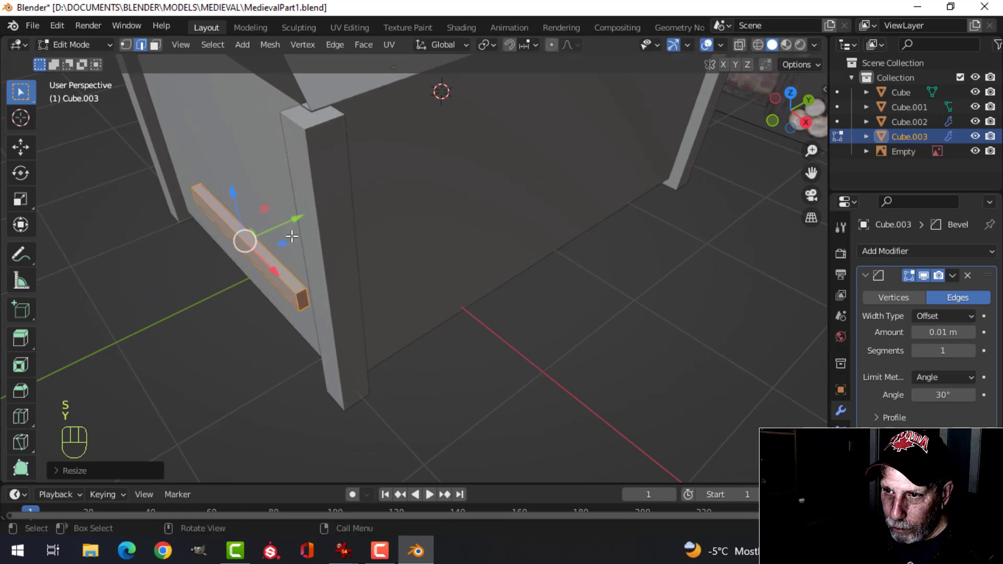
Move the thinned beam back along the Y axis until it sits partly embedded in the front wall
left_click_drag(298, 216, 309, 195)
middle_click_drag(298, 202, 519, 232)
scroll(538, 222, "up", 2)
left_click_drag(565, 177, 558, 167)
middle_click_drag(654, 218, 568, 184)
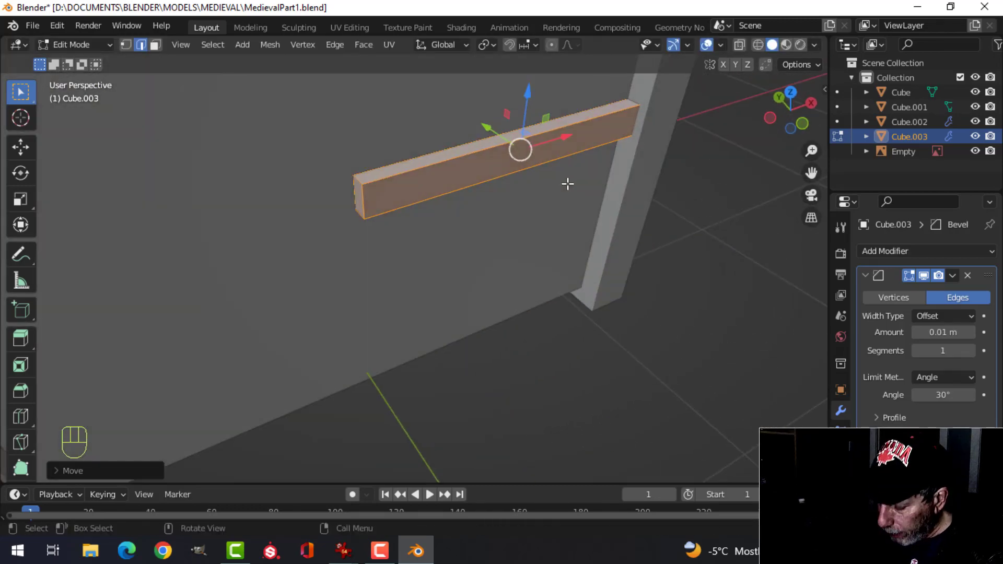
In front wireframe view, raise the beam to the height of the reference's horizontal timber above the brickwork
key("KP_1")
scroll(491, 180, "down", 3)
middle_click_drag(473, 172, 507, 262, "shift")
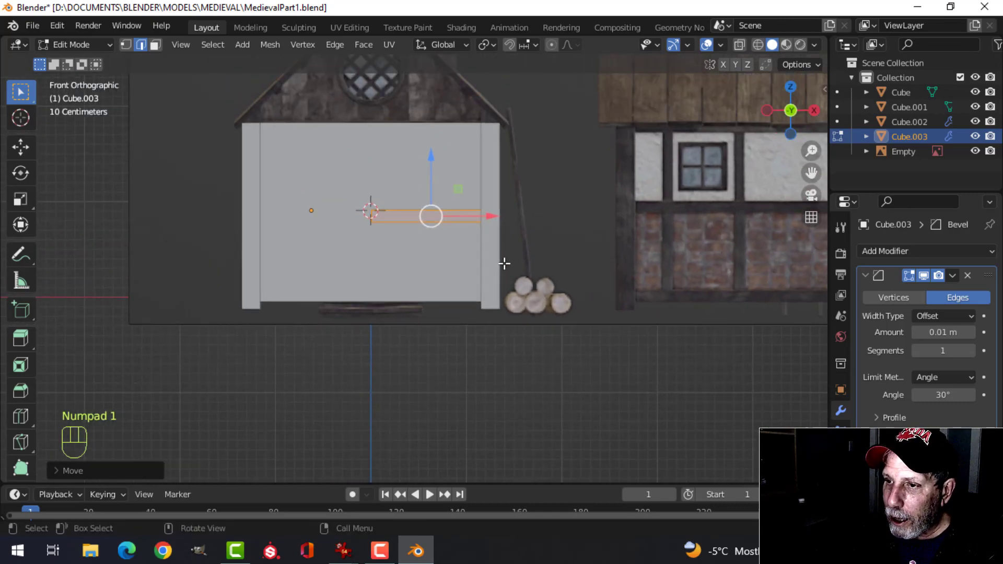
key("z")
left_click(393, 277)
scroll(429, 258, "up", 3)
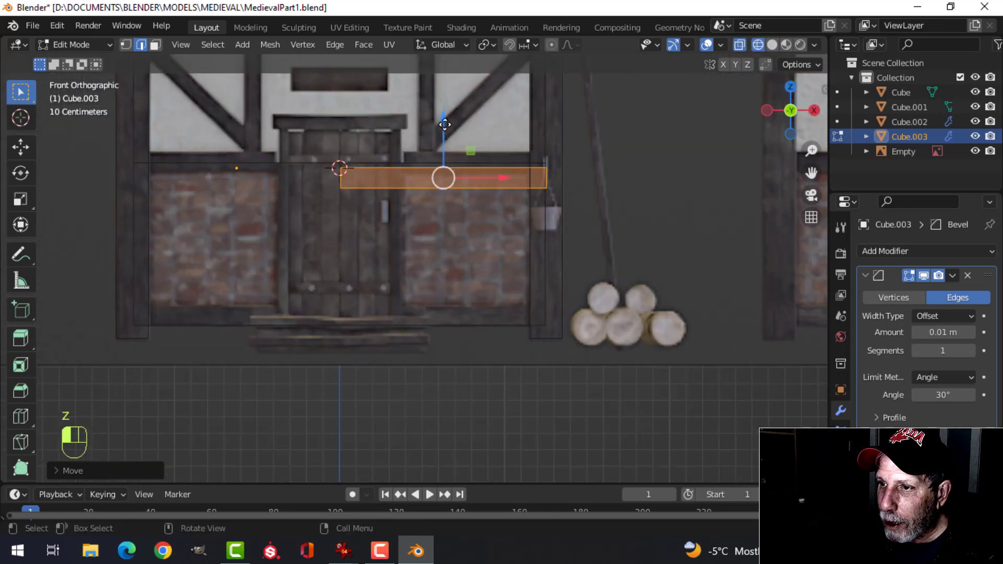
left_click_drag(444, 124, 444, 110)
Scale the beam slightly thinner along Z and nudge it in Z and X to fit the reference timber
scroll(497, 170, "up", 3)
middle_click_drag(498, 176, 487, 274, "shift")
scroll(466, 238, "up", 2)
scroll(478, 219, "down", 1)
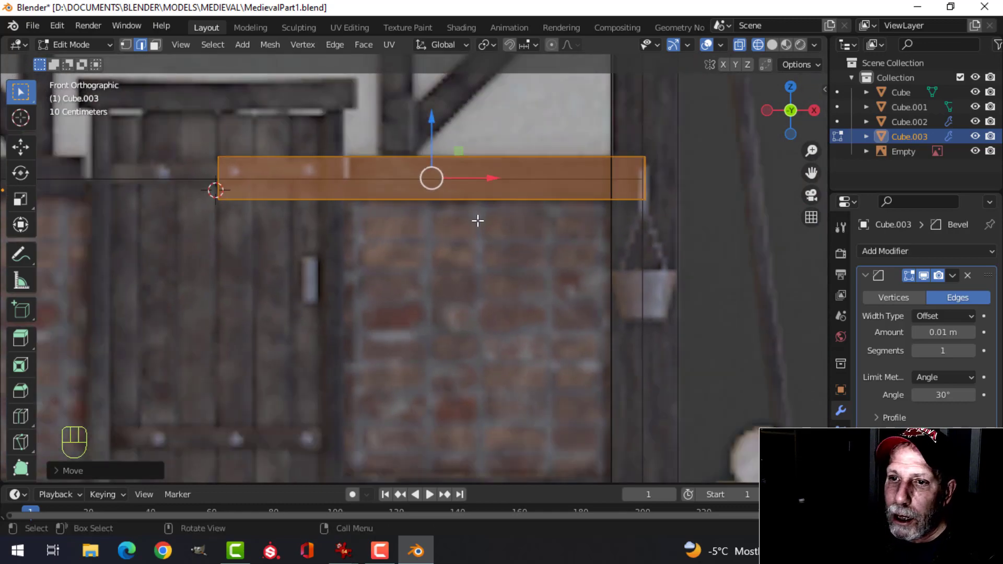
scroll(477, 222, "down", 2)
middle_click_drag(473, 222, 606, 236, "shift")
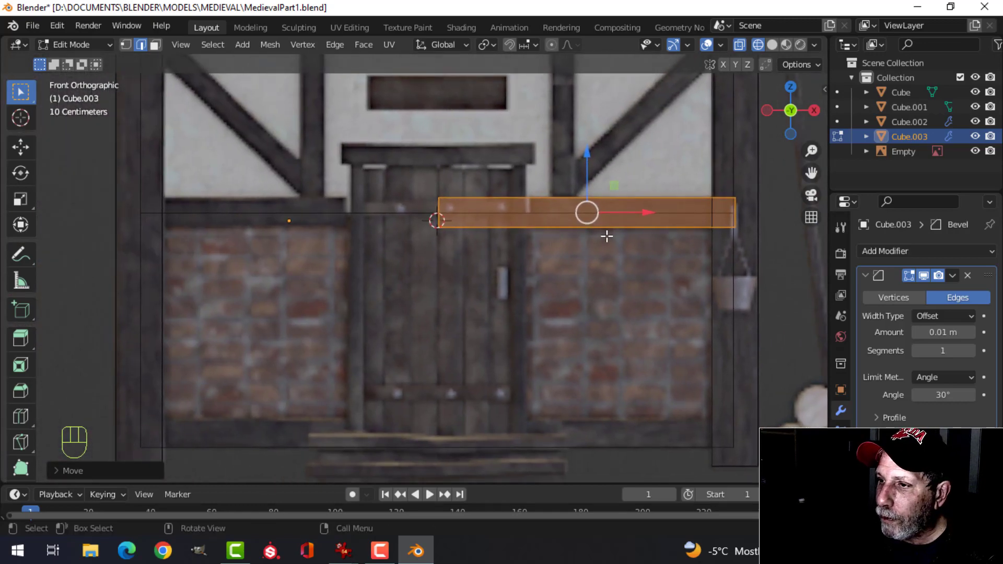
key("s")
key("z")
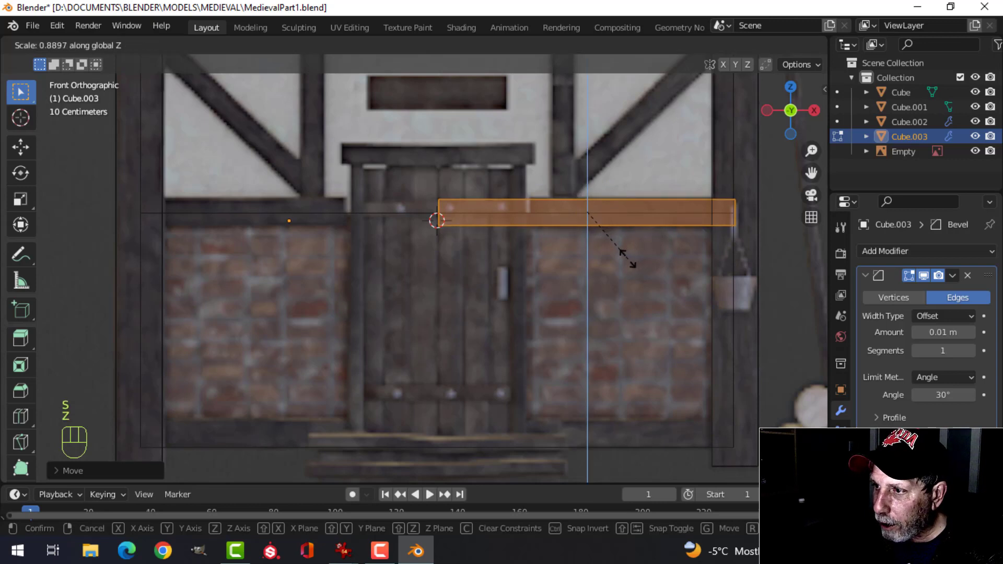
left_click(628, 259)
left_click_drag(591, 166, 590, 164)
left_click_drag(640, 212, 627, 211)
Stretch the beam's inner end along the X axis across the door to the opposite corner post
key("alt+a")
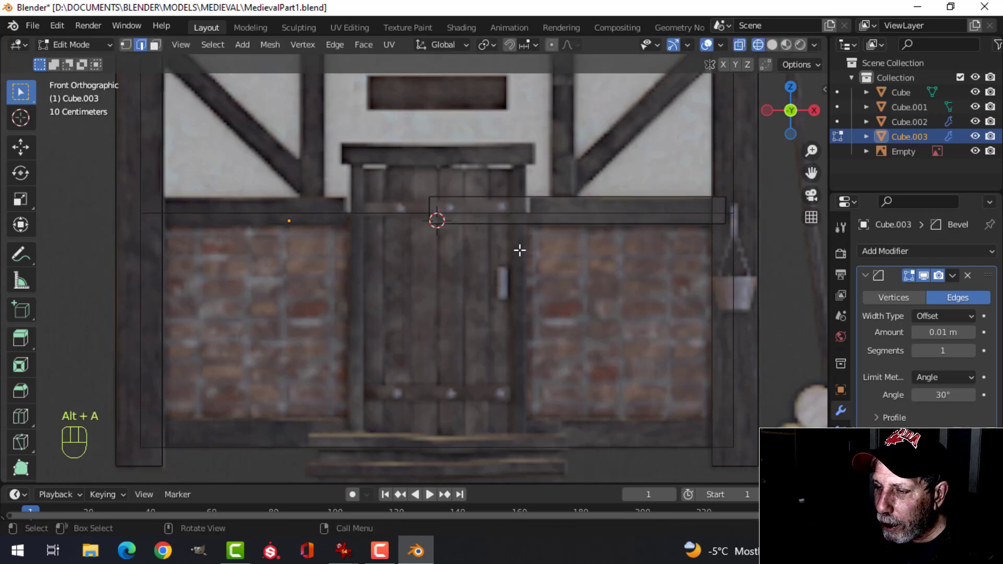
key("b")
left_click_drag(402, 164, 484, 269)
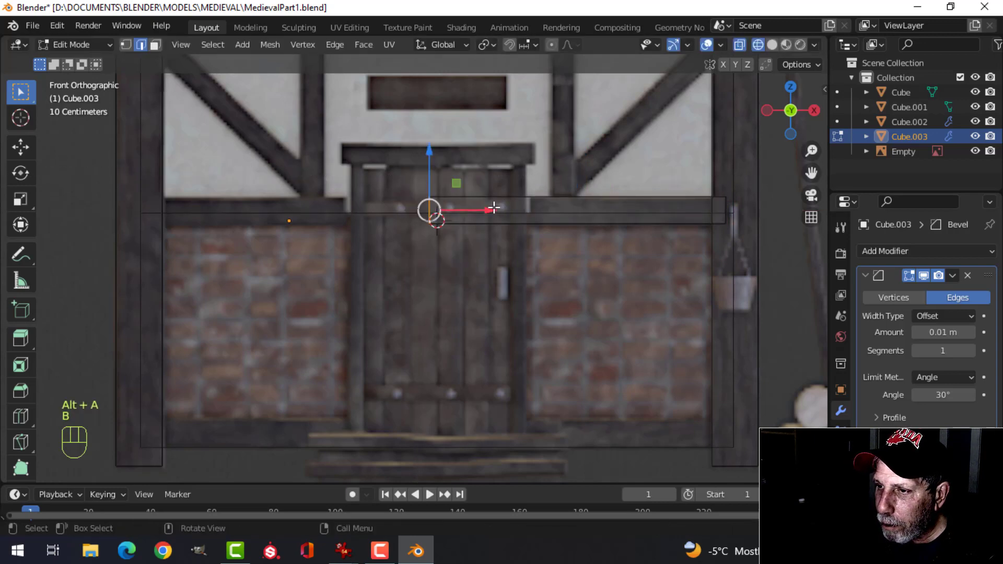
left_click_drag(493, 208, 215, 244)
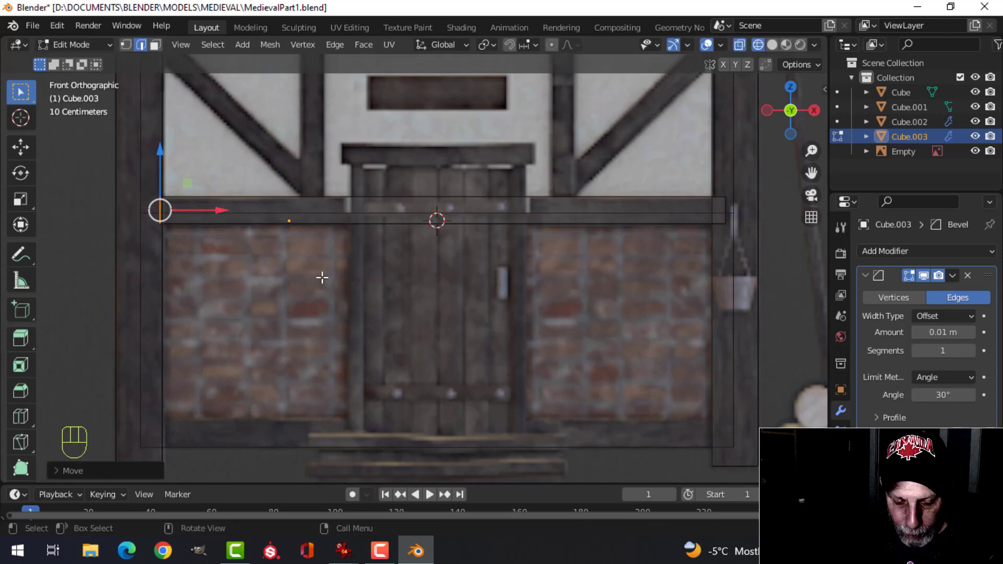
Check the stretched beam between the front corner posts in solid shading and return to Object Mode
key("z")
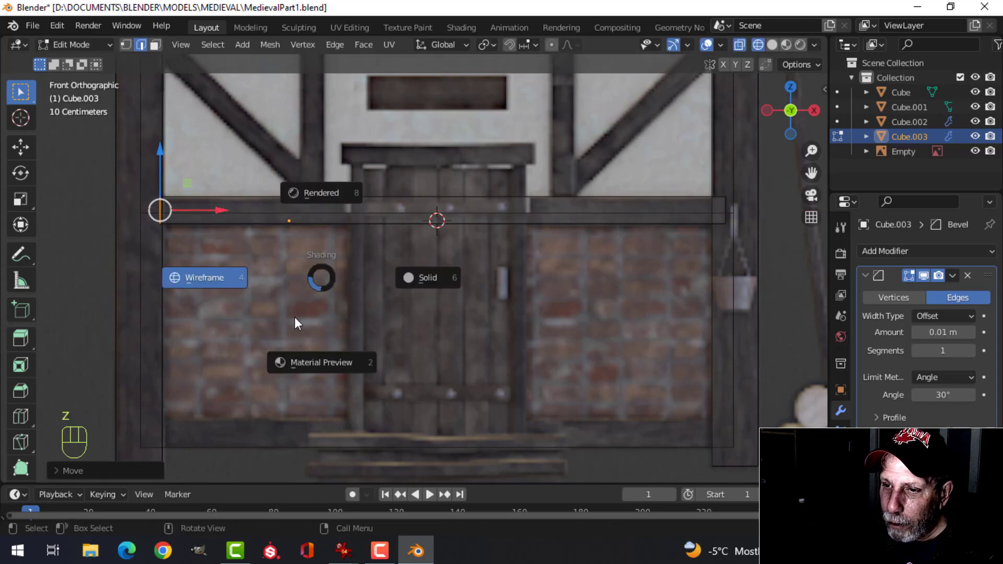
left_click(322, 340)
key("alt+a")
scroll(427, 303, "down", 3)
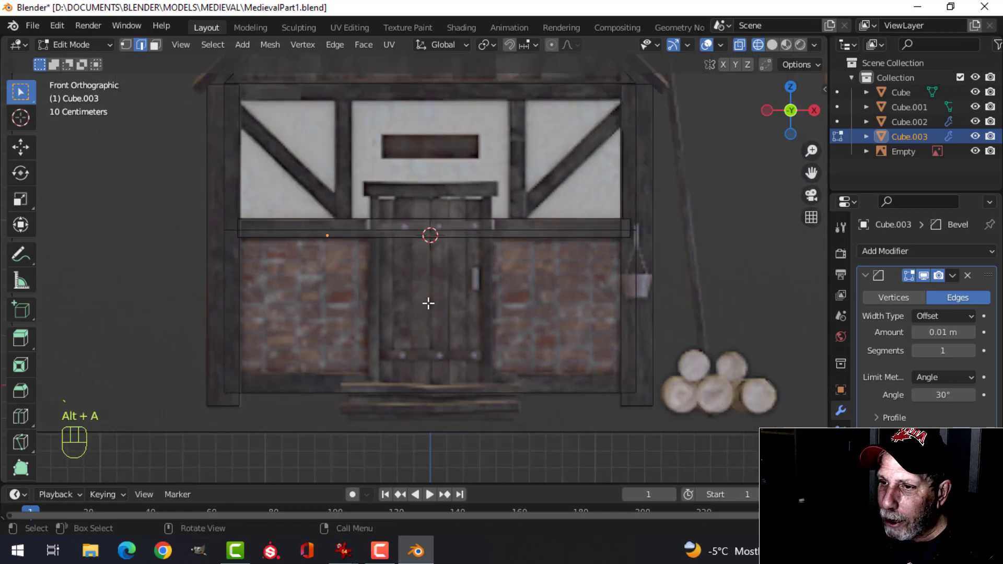
middle_click_drag(427, 303, 389, 314)
key("z")
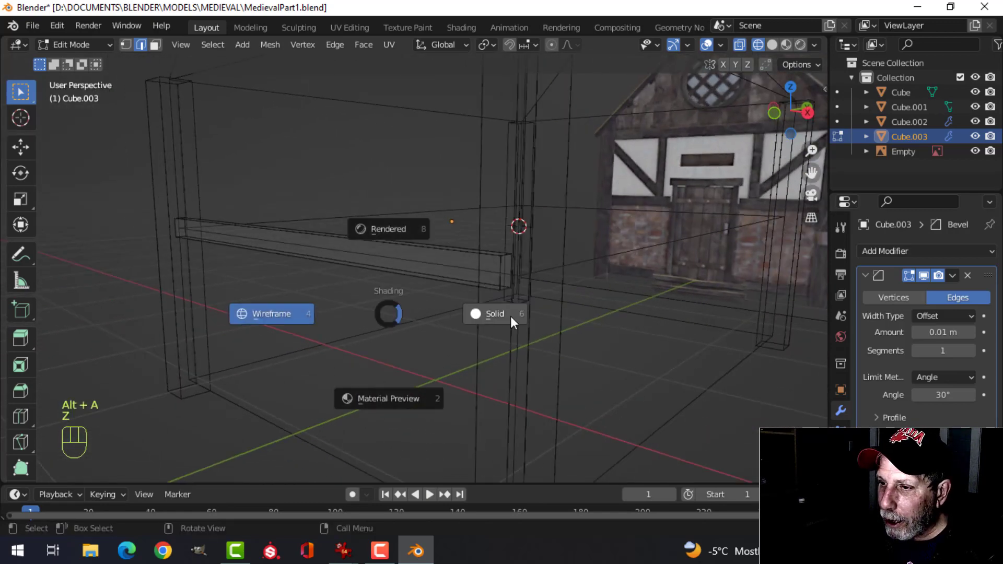
left_click(510, 320)
mouse_move(452, 293)
middle_mouse_down()
mouse_move(533, 313)
mouse_move(406, 311)
mouse_move(428, 269)
middle_mouse_up()
scroll(533, 313, "up", 2)
key("Tab")
scroll(499, 309, "down", 1)
Add a second Bevel modifier to the horizontal beam with an amount of 0.01 m
key("alt+a")
left_click(429, 268)
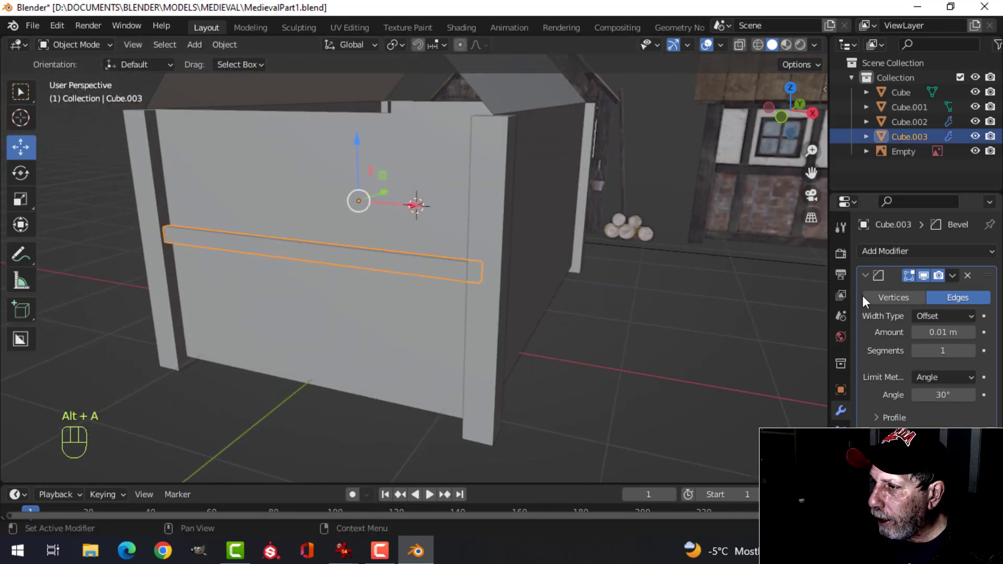
left_click(883, 252)
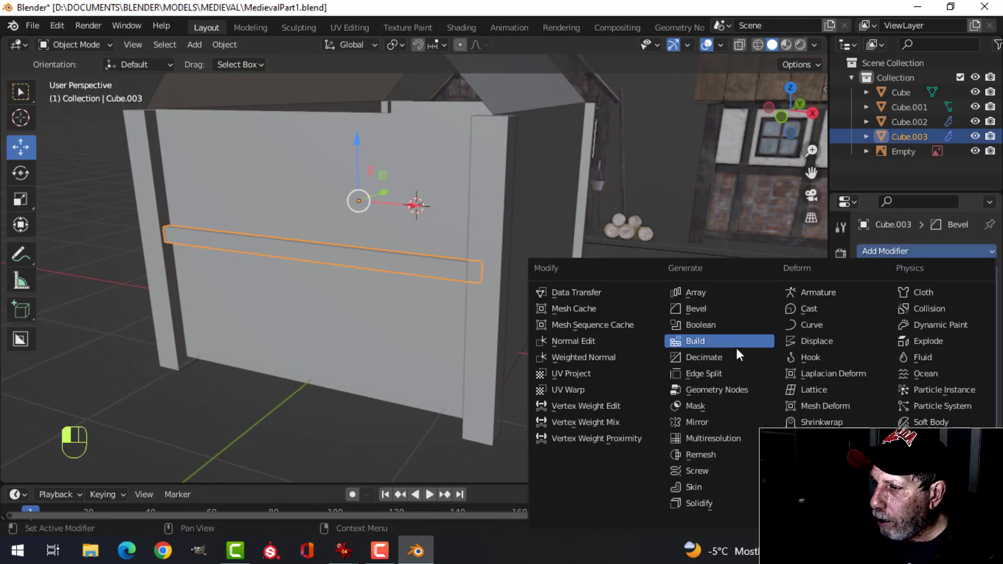
left_click(708, 309)
scroll(925, 313, "down", 5)
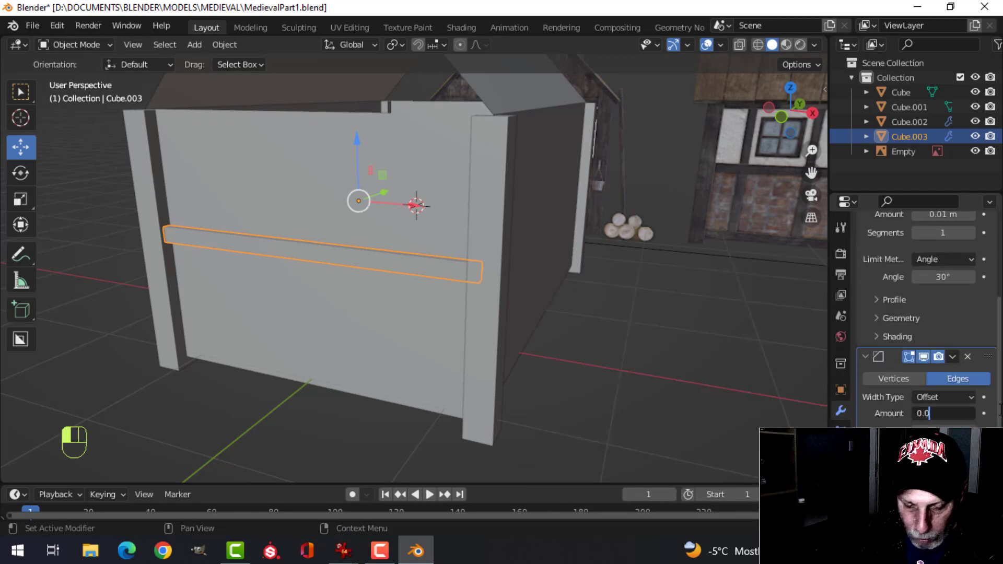
key("alt+a")
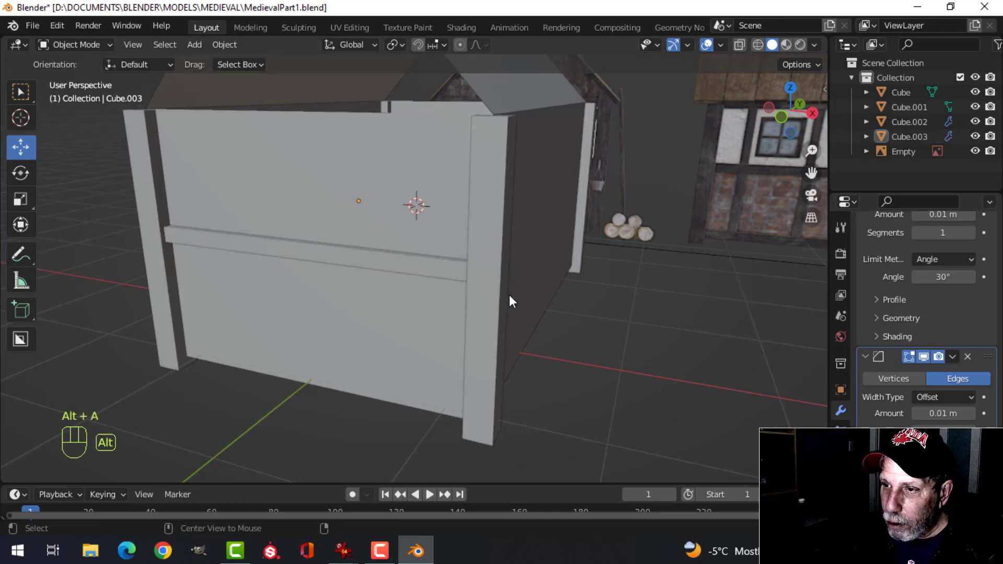
Apply all transforms to the horizontal beam so its bevel is evenly proportioned
scroll(501, 297, "up", 3)
middle_click_drag(493, 298, 456, 283, "shift")
mouse_move(438, 282)
middle_mouse_down()
mouse_move(374, 288)
mouse_move(431, 297)
middle_mouse_up()
left_click(433, 298)
key("ctrl+a")
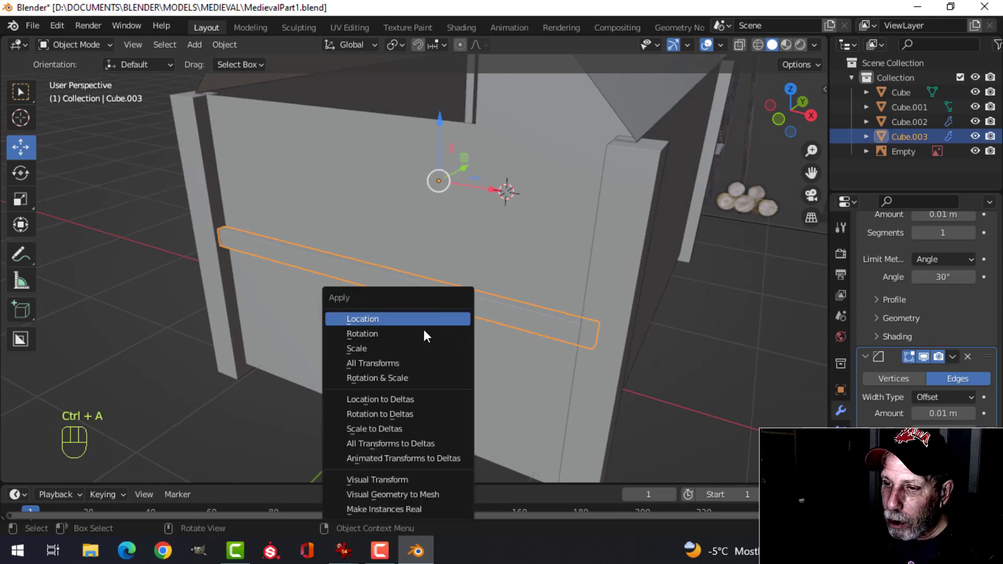
left_click(405, 362)
scroll(484, 323, "up", 3)
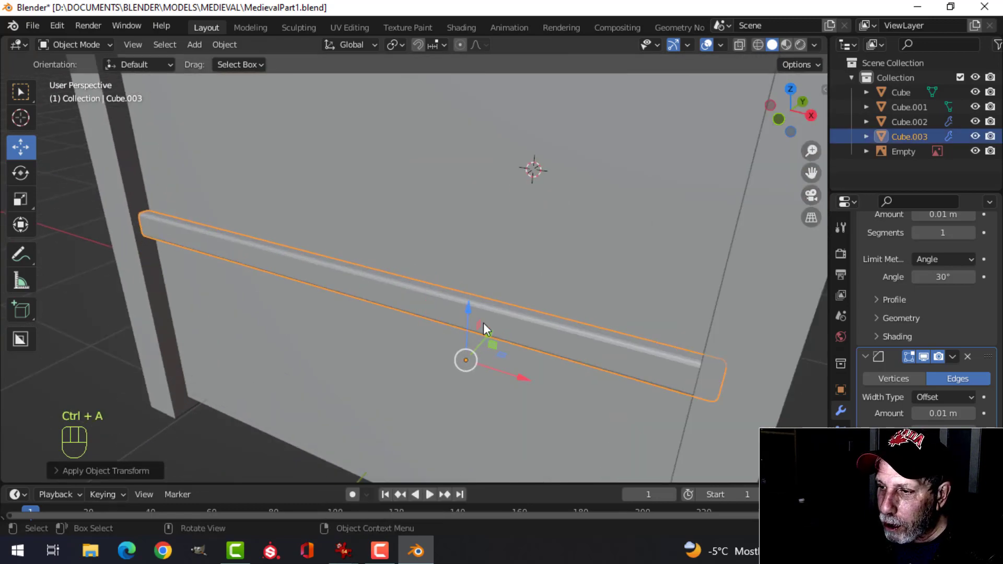
Apply all transforms to the mirrored corner posts object and deselect it
key("alt+a")
middle_click_drag(562, 340, 494, 246)
left_click(607, 277)
key("ctrl+a")
left_click(606, 280)
key("alt+a")
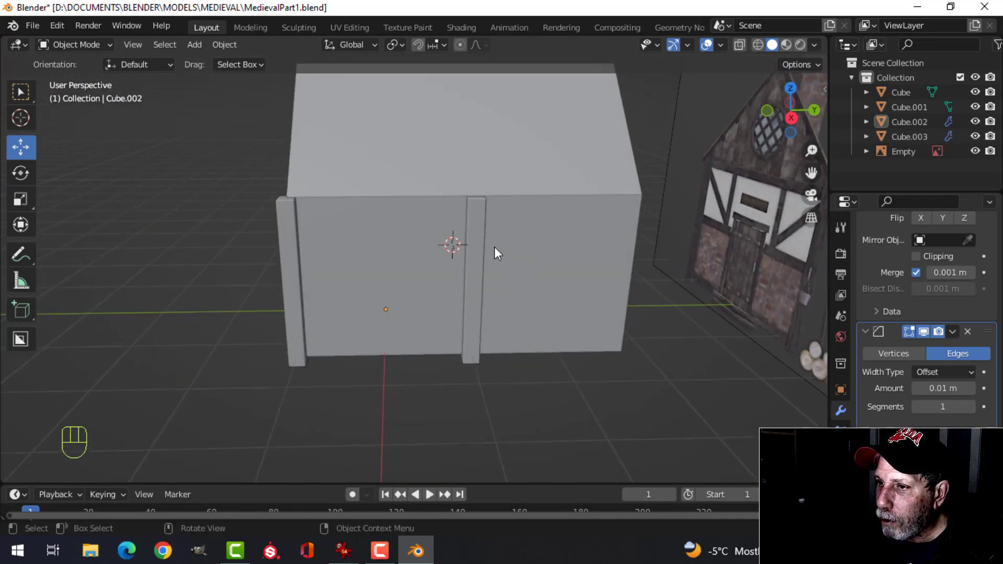
Set the origin of the mirrored corner posts object to the 3D cursor and deselect it
left_click(483, 237)
key("Tab")
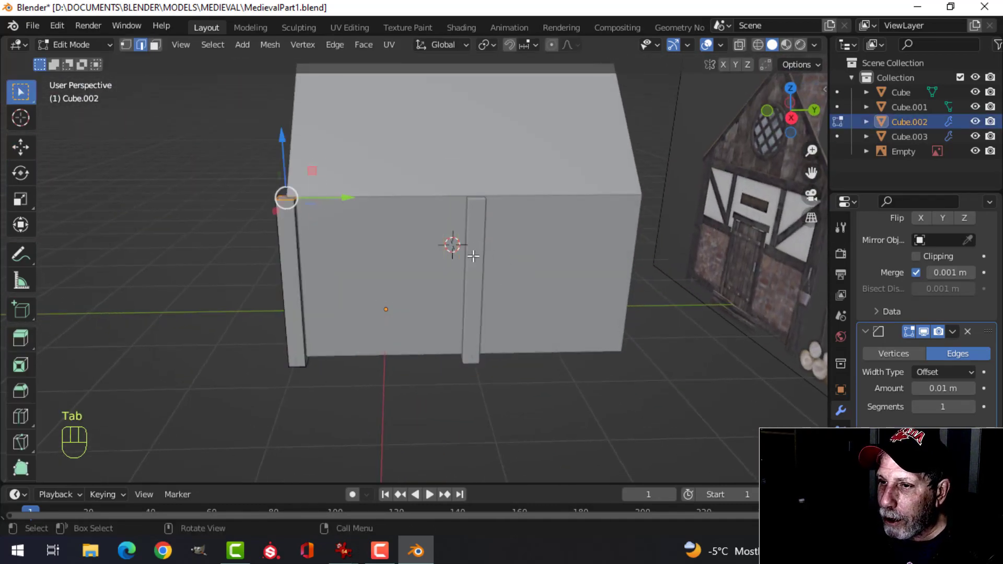
key("Tab")
middle_click_drag(441, 304, 429, 266)
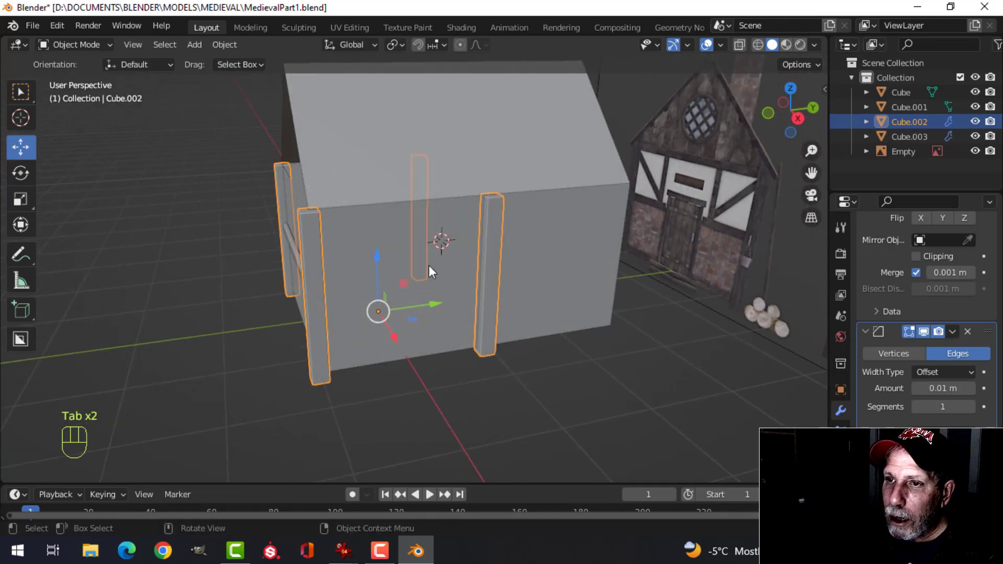
left_click(226, 45)
mouse_move(241, 76)
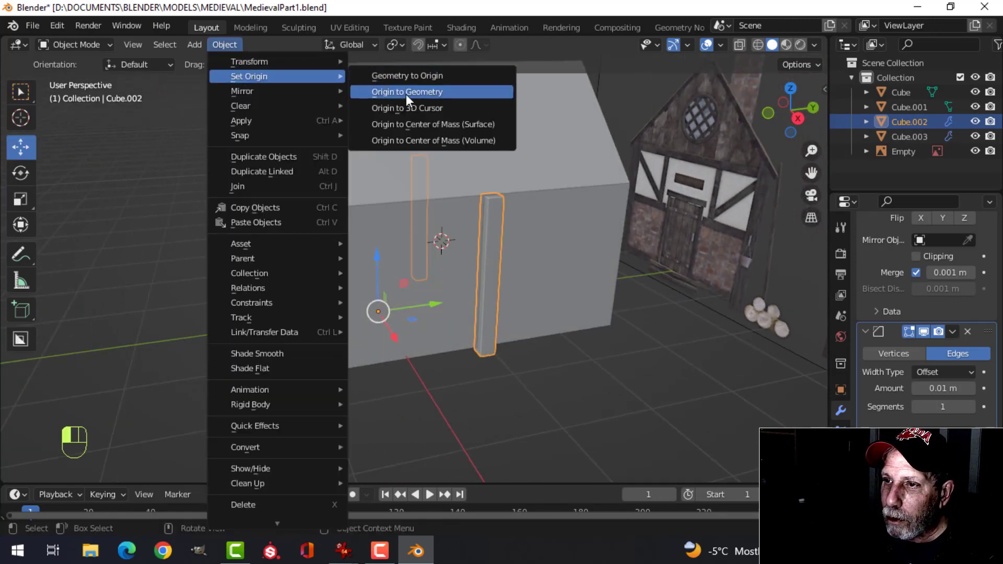
left_click(415, 105)
key("alt+a")
Set the origin of the front horizontal beam to the 3D cursor
middle_click_drag(566, 225, 489, 224)
scroll(489, 229, "up", 3)
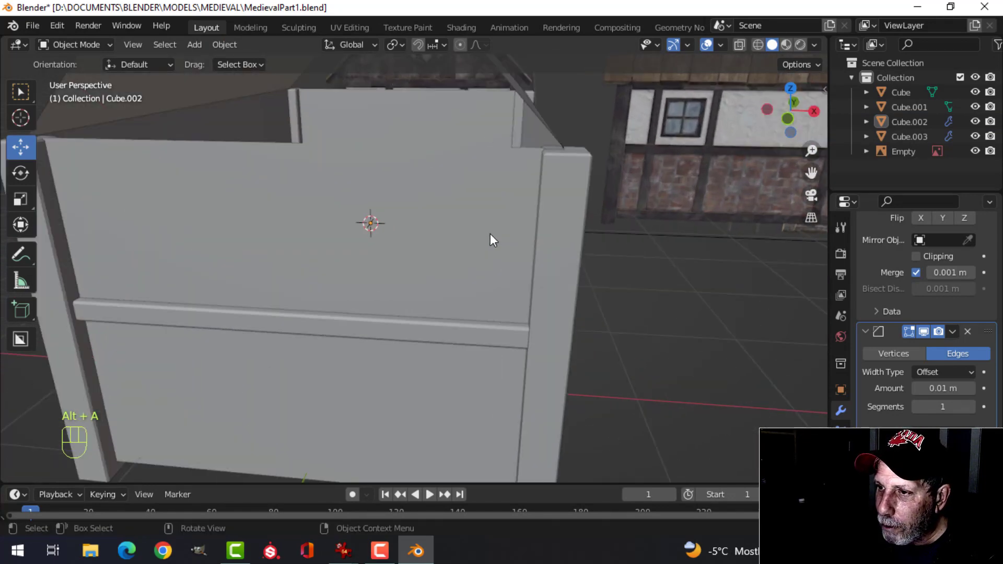
middle_click_drag(560, 198, 527, 222)
scroll(487, 226, "up", 3)
left_click(497, 221)
key("KP_1")
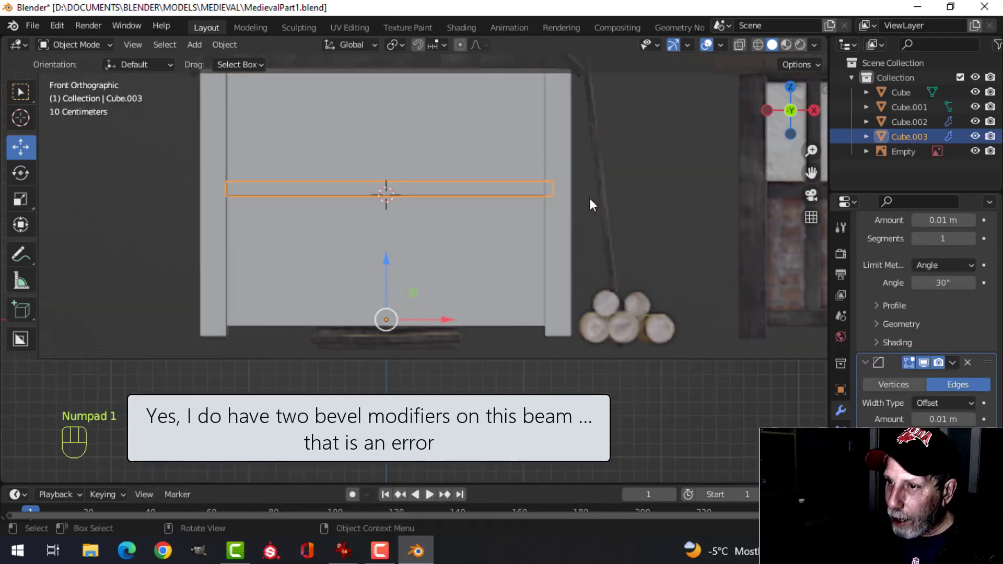
scroll(528, 193, "down", 3)
middle_click_drag(527, 192, 366, 204)
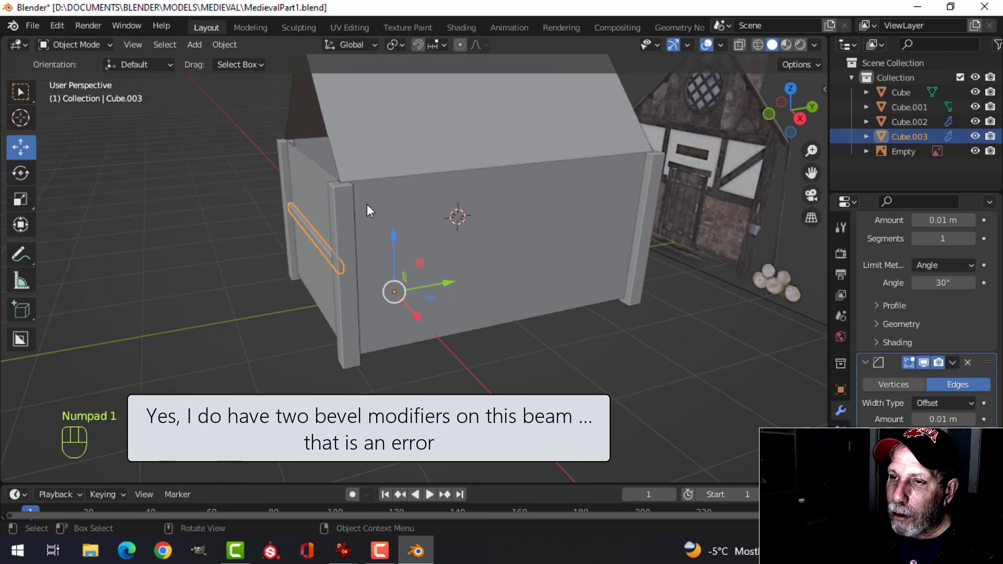
left_click(224, 44)
mouse_move(236, 75)
left_click(402, 108)
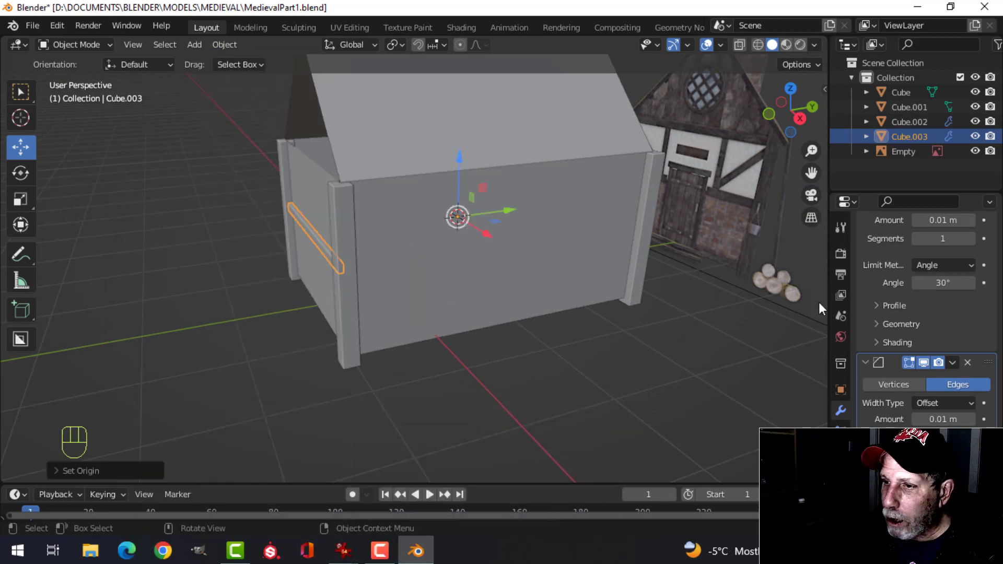
Remove the beam's duplicate Bevel modifier and add a Mirror modifier that mirrors on the Y axis only
left_click(865, 363)
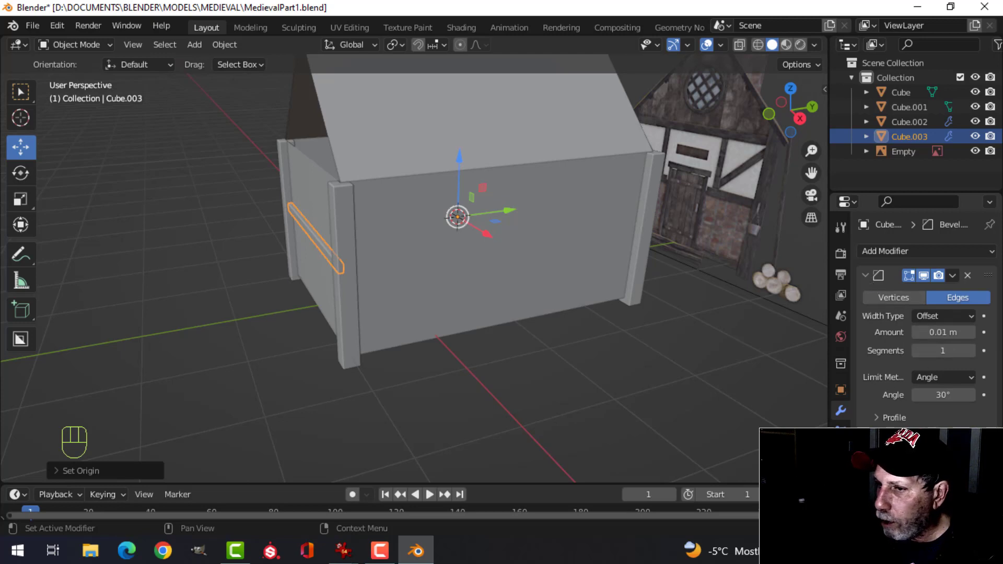
middle_click_drag(400, 275, 761, 284)
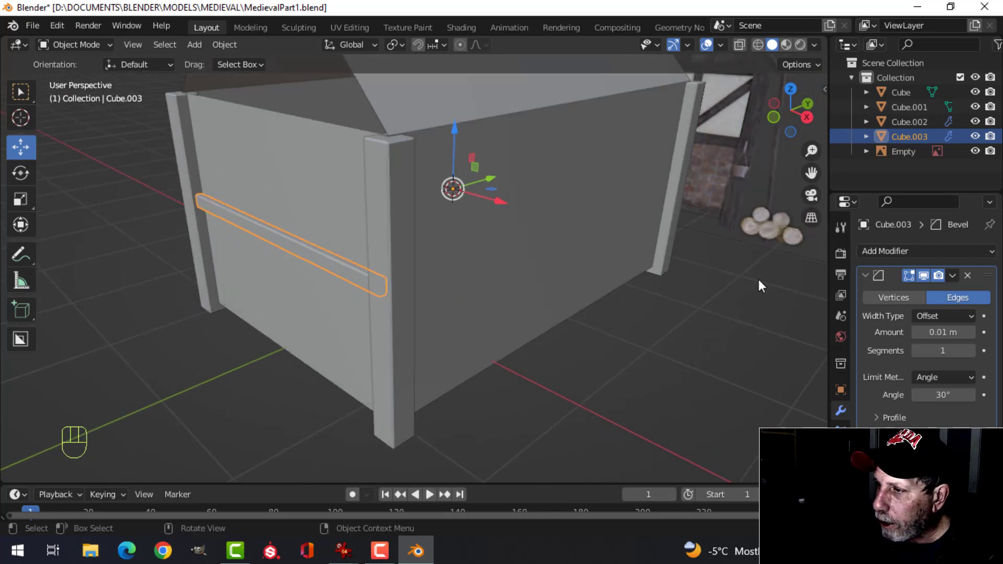
left_click(863, 275)
left_click(886, 251)
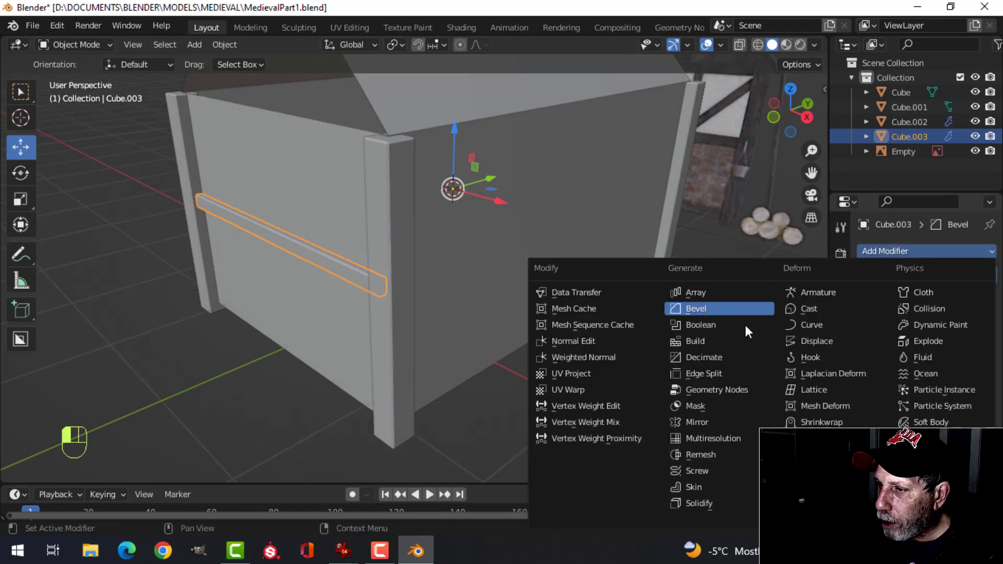
left_click(735, 421)
left_click(940, 316)
left_click(920, 317)
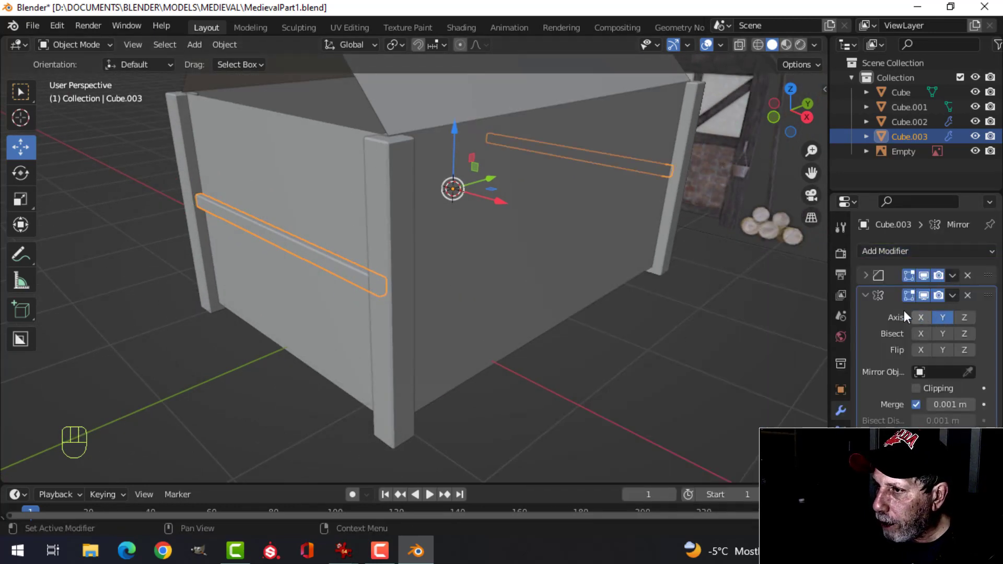
Examine the mirrored horizontal beams on the front and rear walls from several angles
middle_click_drag(751, 285, 506, 302)
scroll(477, 277, "down", 4)
middle_click_drag(591, 285, 602, 246, "shift")
scroll(539, 244, "up", 3)
scroll(539, 244, "down", 3)
scroll(678, 243, "down", 2)
middle_click_drag(508, 249, 642, 239)
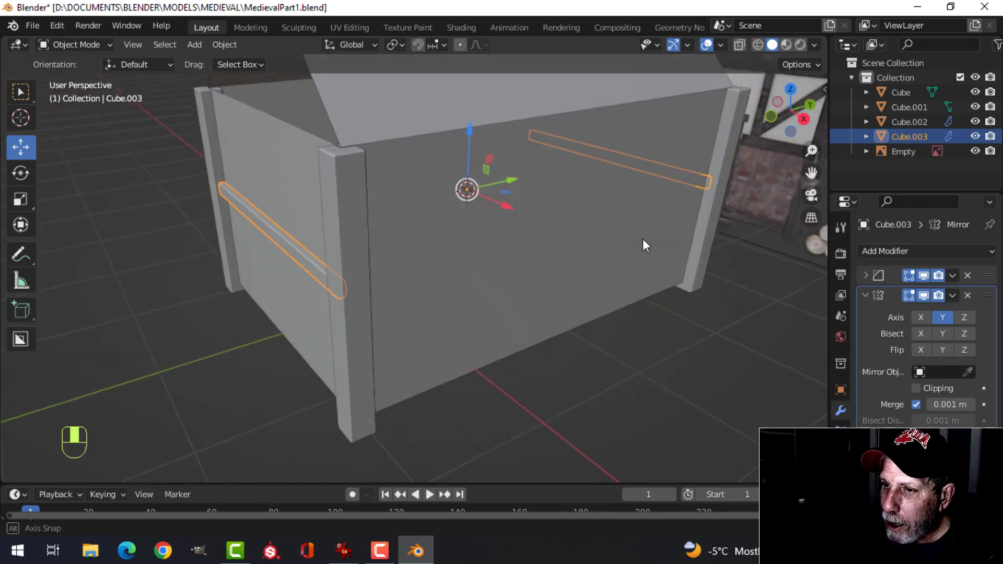
mouse_move(477, 238)
middle_mouse_down("shift")
mouse_move(518, 249)
mouse_move(487, 246)
mouse_move(497, 258)
mouse_move(475, 257)
middle_mouse_up("shift")
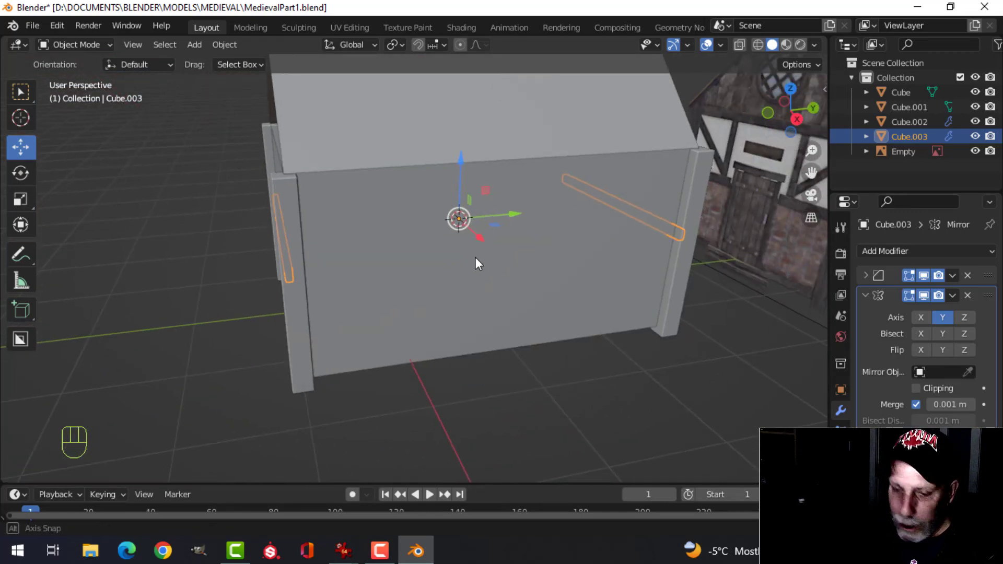
Duplicate the mirrored beam and rotate the copy 90 degrees about the Z axis
key("shift+d")
key("r")
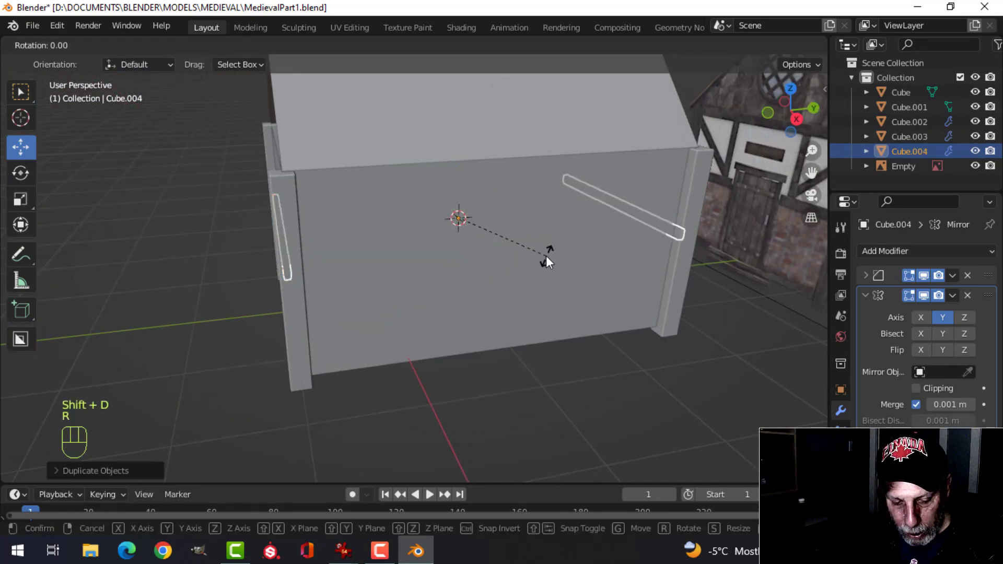
key("z")
key("9")
key("0")
left_click(547, 255)
Move the duplicated beam's whole mesh in Edit Mode about 0.65 m along negative X so it sits against the side wall
middle_click_drag(519, 269, 585, 261)
key("Tab")
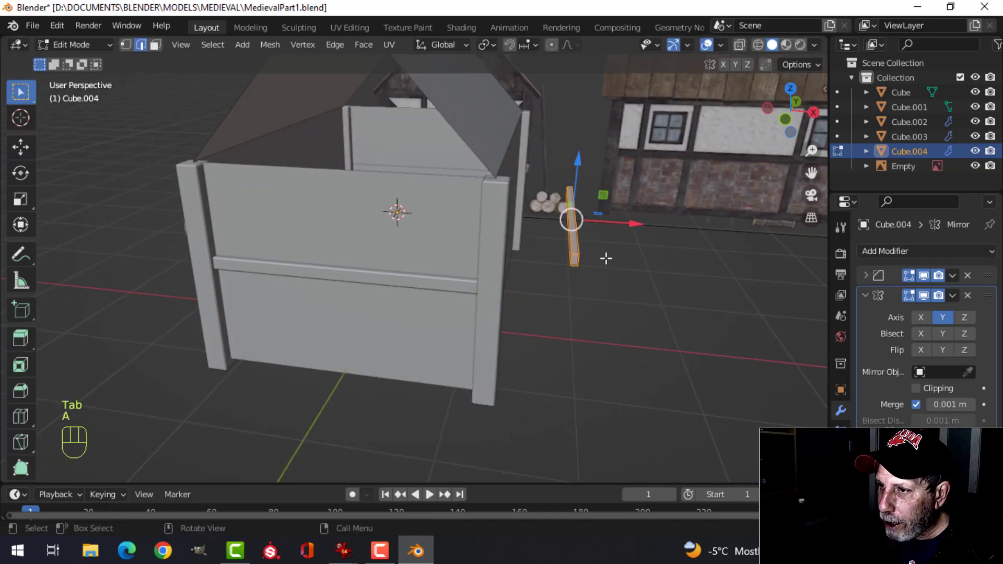
scroll(606, 258, "up", 3)
middle_click_drag(659, 235, 573, 255, "shift")
middle_click_drag(574, 255, 577, 255)
left_click_drag(622, 220, 527, 207)
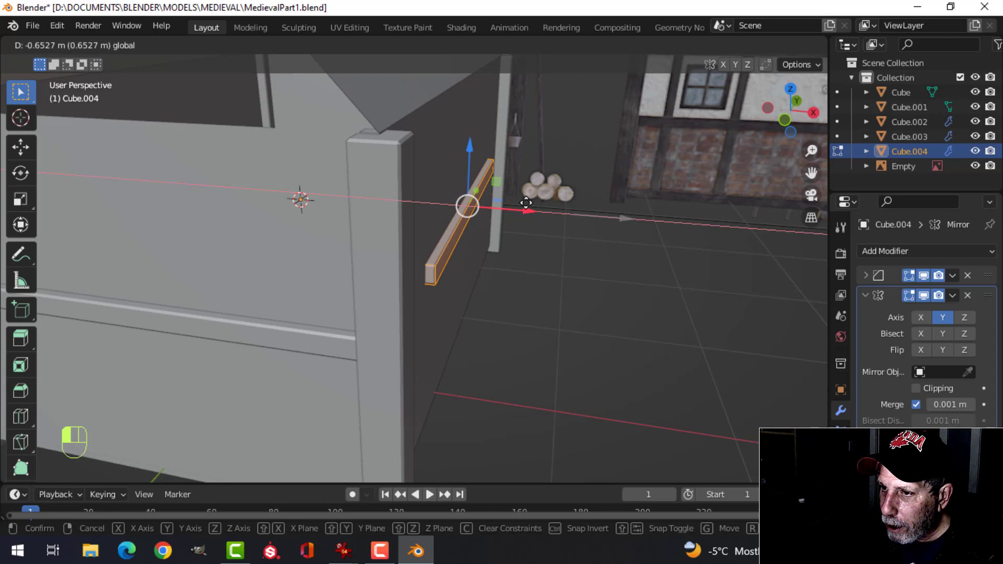
left_click_drag(526, 203, 526, 203)
Stretch both end faces of the side beam along Y into the front and rear corner posts
key("alt+a")
middle_click_drag(508, 271, 364, 289)
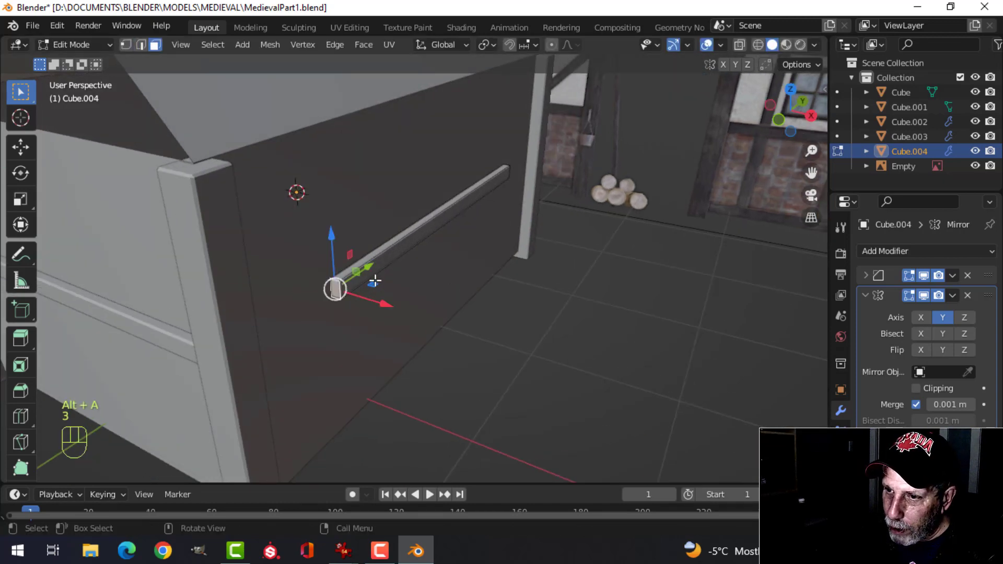
left_click_drag(368, 269, 315, 290)
left_click_drag(258, 308, 251, 313)
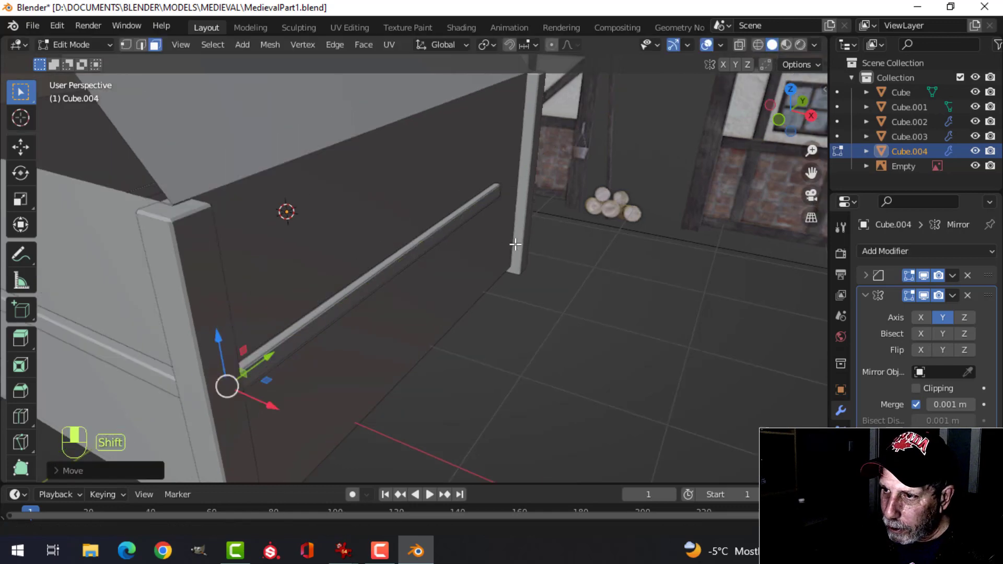
middle_click_drag(251, 313, 406, 251)
left_click(406, 252)
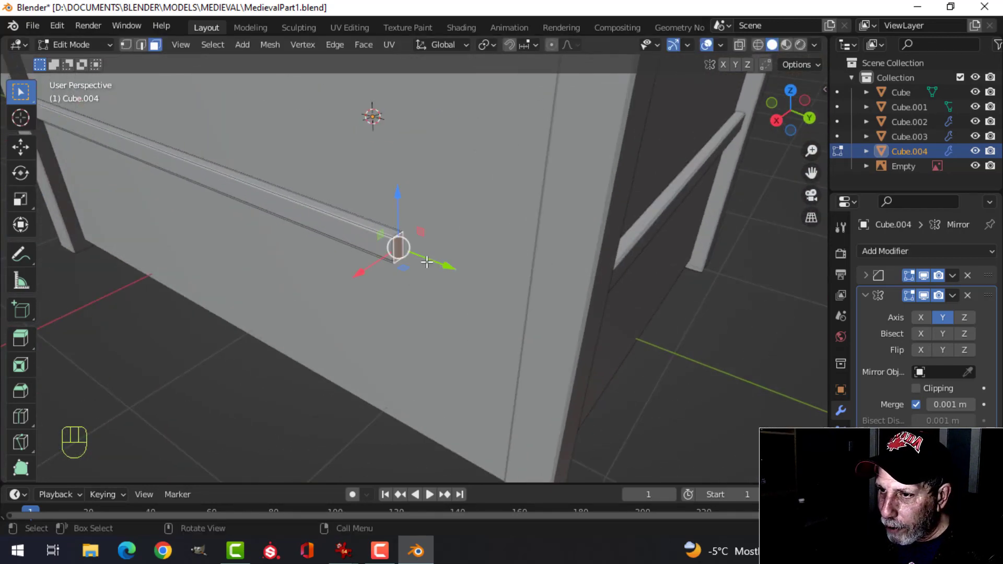
left_click_drag(445, 260, 601, 289)
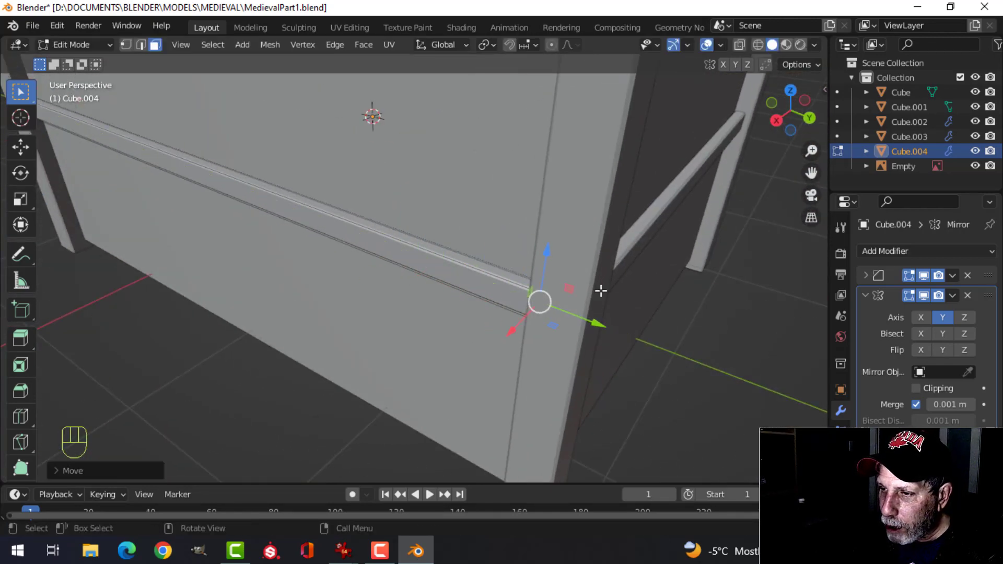
Delete the side beam's two hidden end faces, using wireframe shading for the front one, and return to Object Mode
key("x")
left_click(600, 289)
middle_click_drag(429, 275, 658, 255)
middle_click_drag(300, 285, 572, 233, "shift")
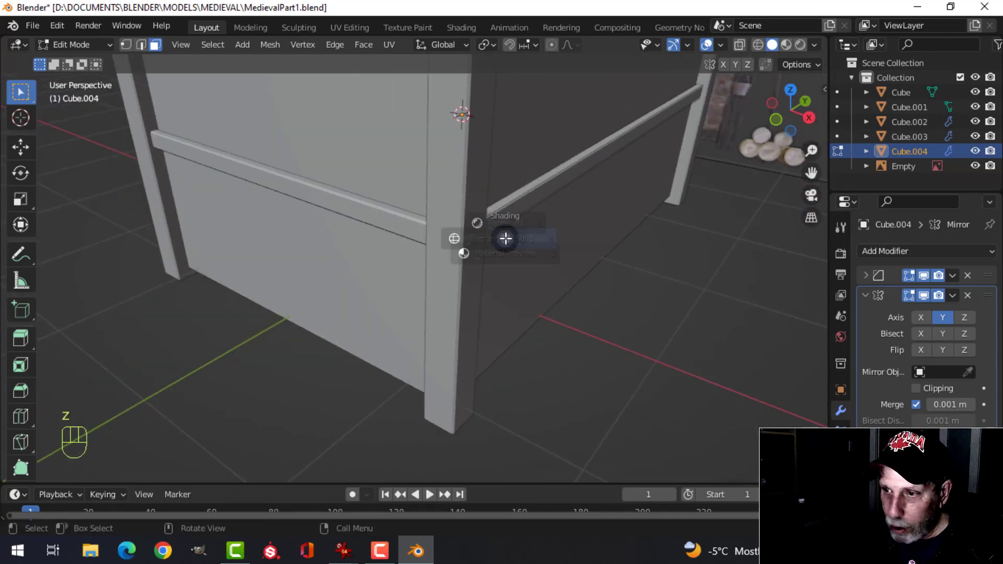
left_click(389, 244)
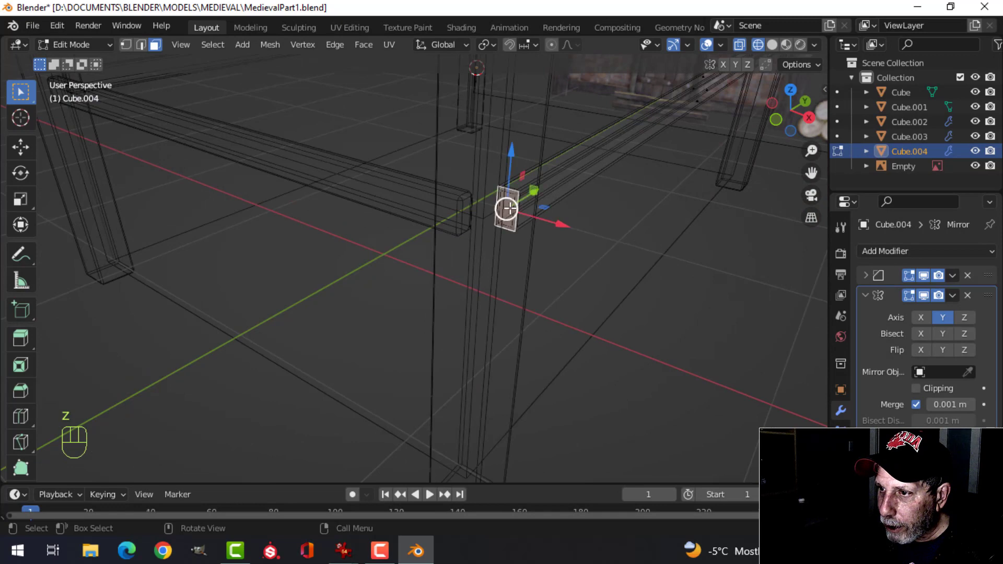
key("x")
left_click(509, 207)
key("Tab")
key("Tab")
key("Tab")
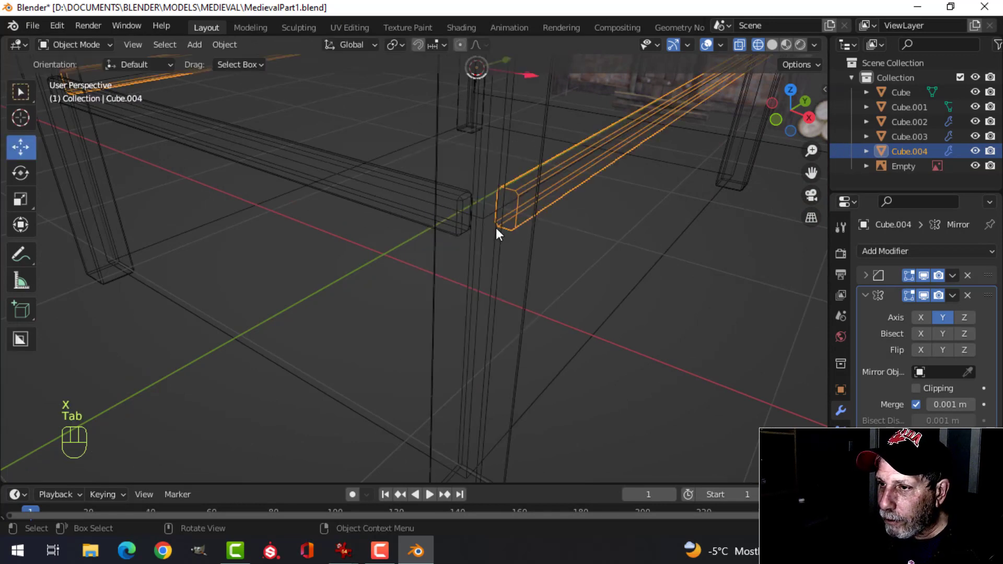
left_click(412, 199)
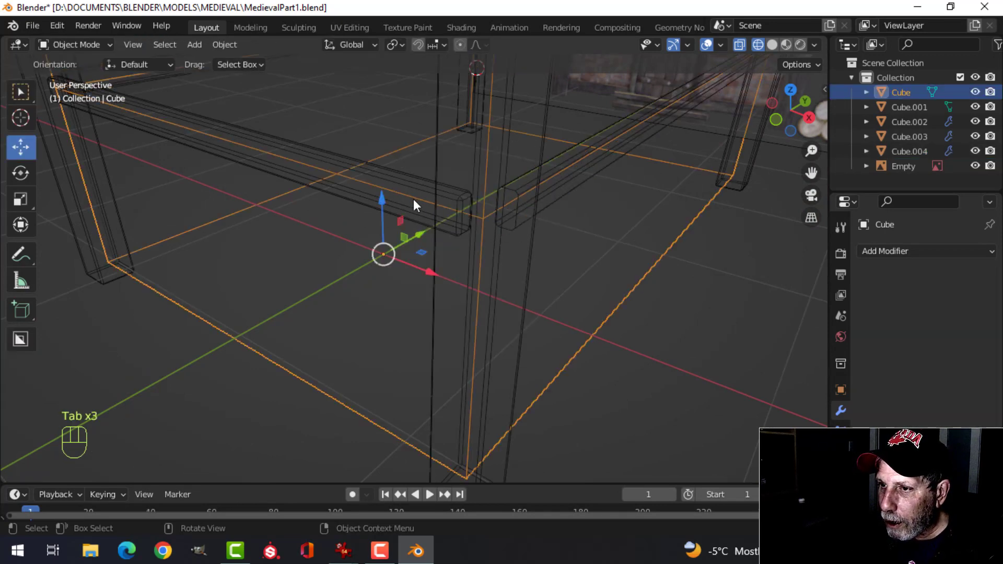
key("Tab")
left_click(464, 212)
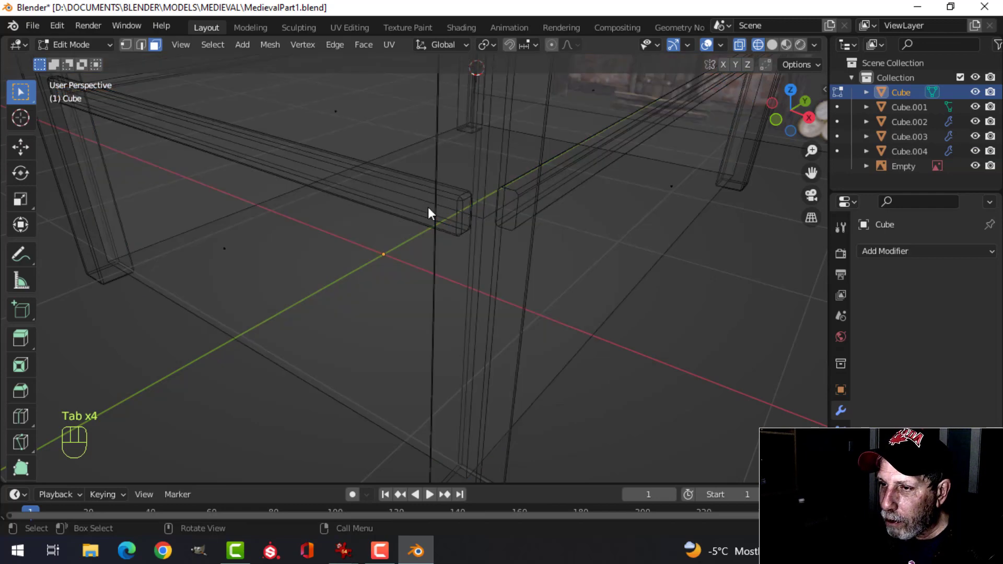
key("Tab")
Delete the front beam's end face hidden inside the corner post and return to Object Mode
left_click(472, 229)
key("Tab")
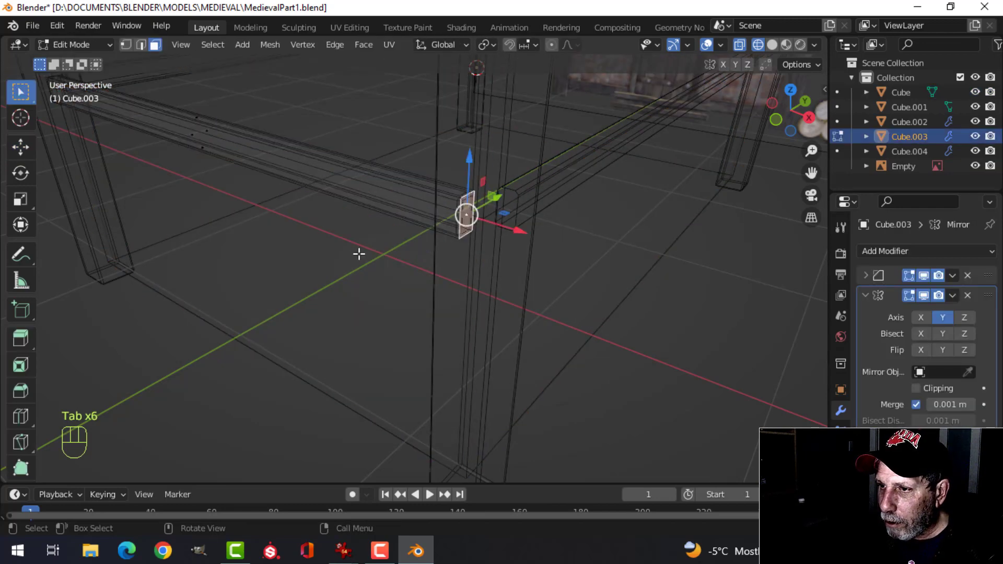
middle_click_drag(359, 254, 568, 273)
key("x")
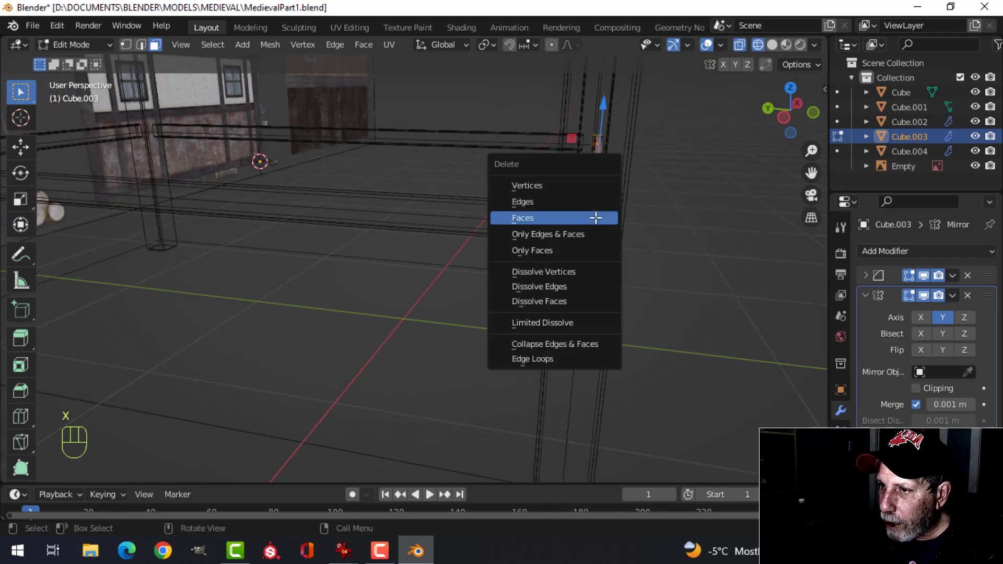
left_click(598, 217)
middle_click_drag(611, 231, 553, 241)
key("Tab")
Deselect everything and switch the viewport back to solid shading
middle_click_drag(439, 284, 474, 239)
key("alt+a")
key("z")
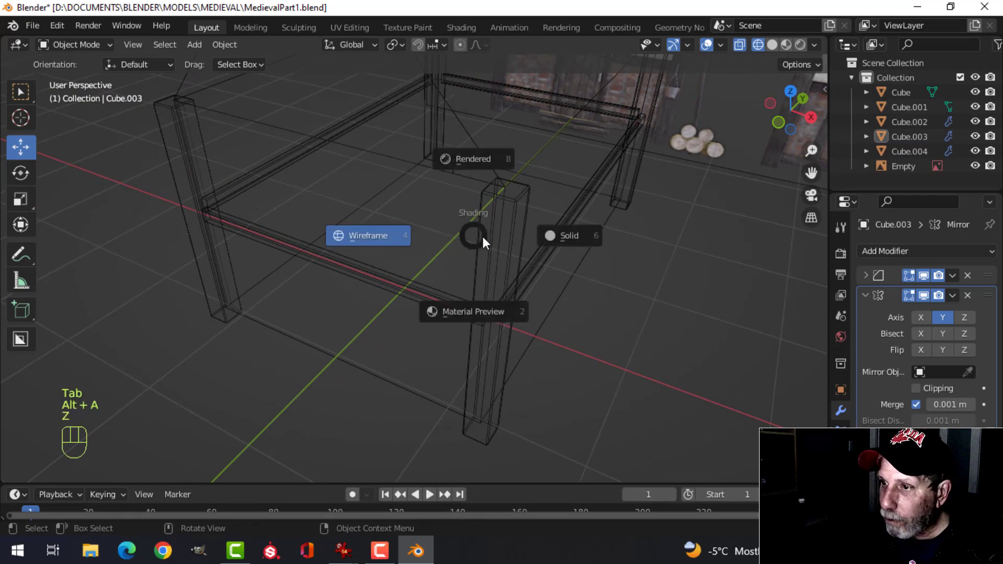
left_click(594, 234)
mouse_move(594, 234)
middle_mouse_down()
mouse_move(468, 253)
mouse_move(597, 280)
mouse_move(606, 293)
mouse_move(367, 239)
mouse_move(316, 253)
middle_mouse_up()
left_click(403, 233)
middle_click_drag(404, 235, 550, 247)
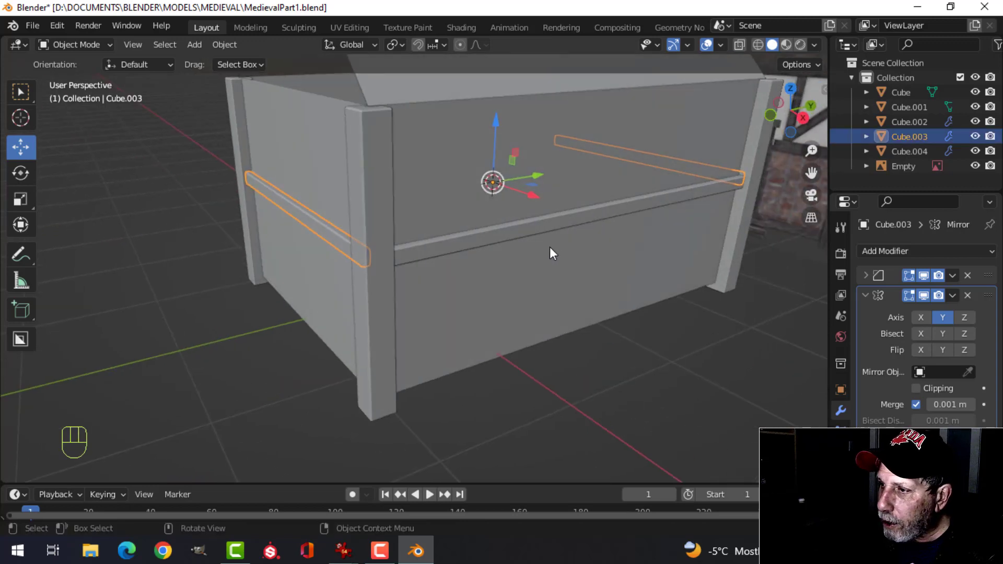
left_click(516, 242, "shift")
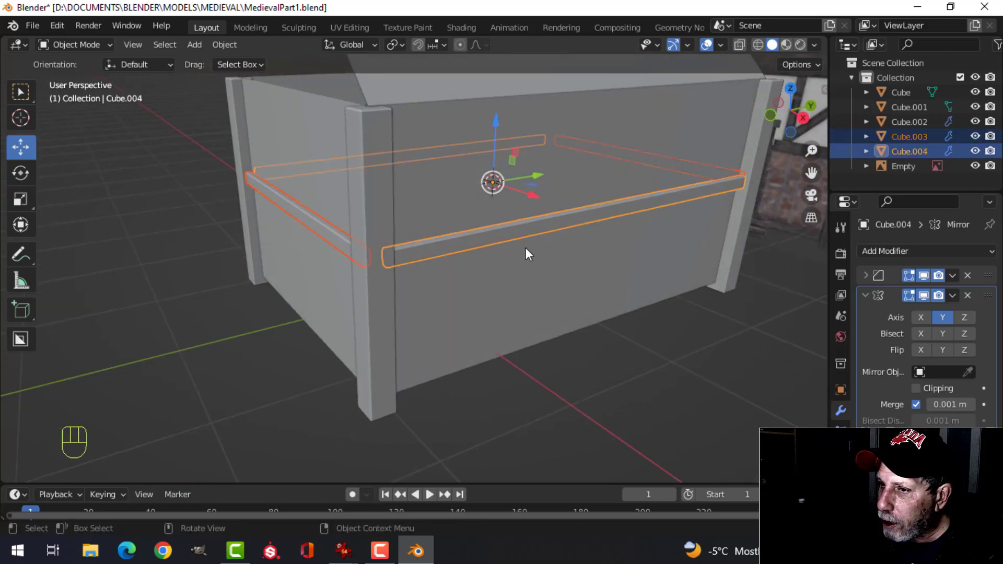
key("alt+a")
Move the front beam's Mirror modifier above its Bevel modifier and apply the mirror
left_click(325, 239)
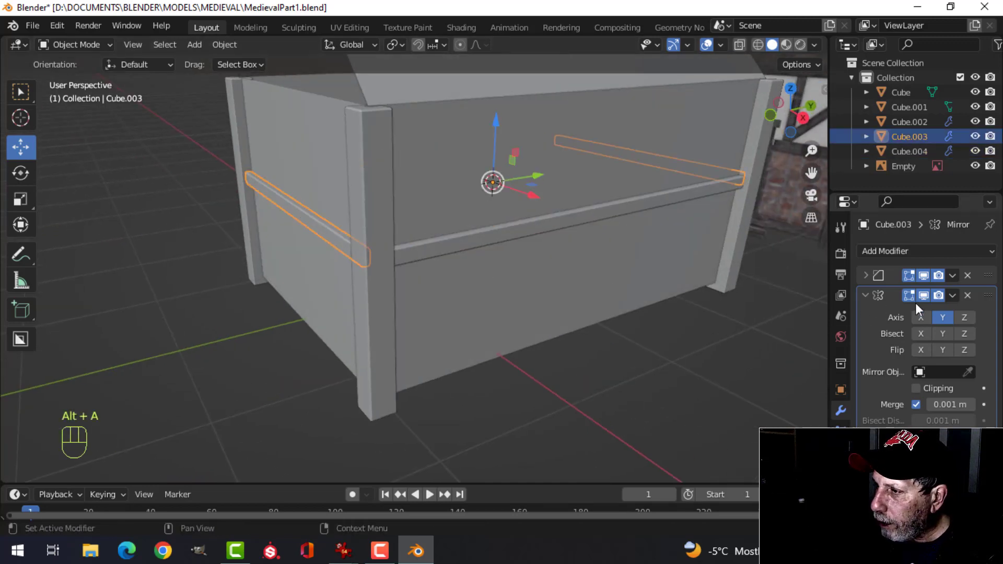
left_click_drag(983, 299, 983, 268)
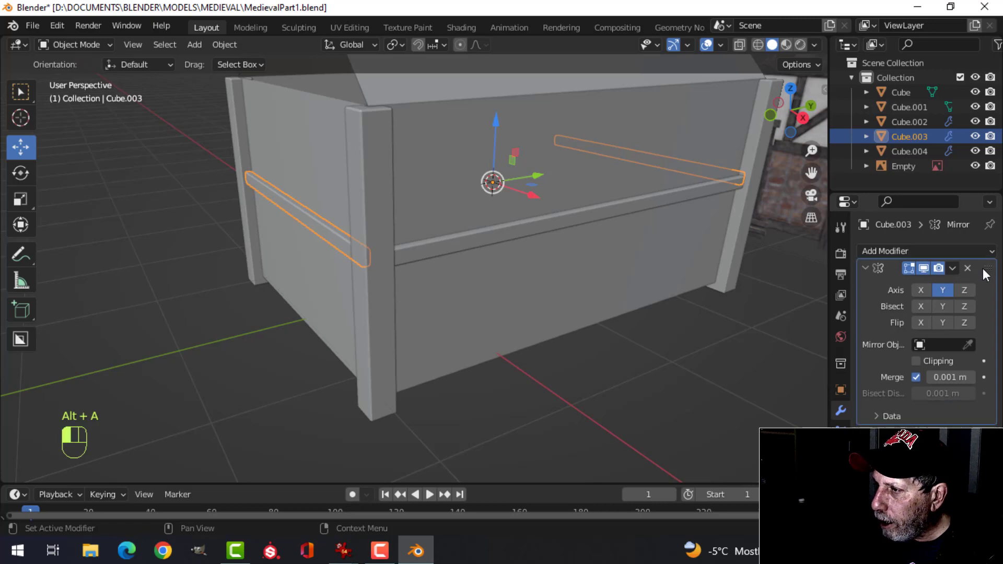
left_click(957, 274)
left_click(913, 285)
Place the side beam's Mirror modifier first in its stack, ahead of the bevel, and apply it
left_click(469, 244)
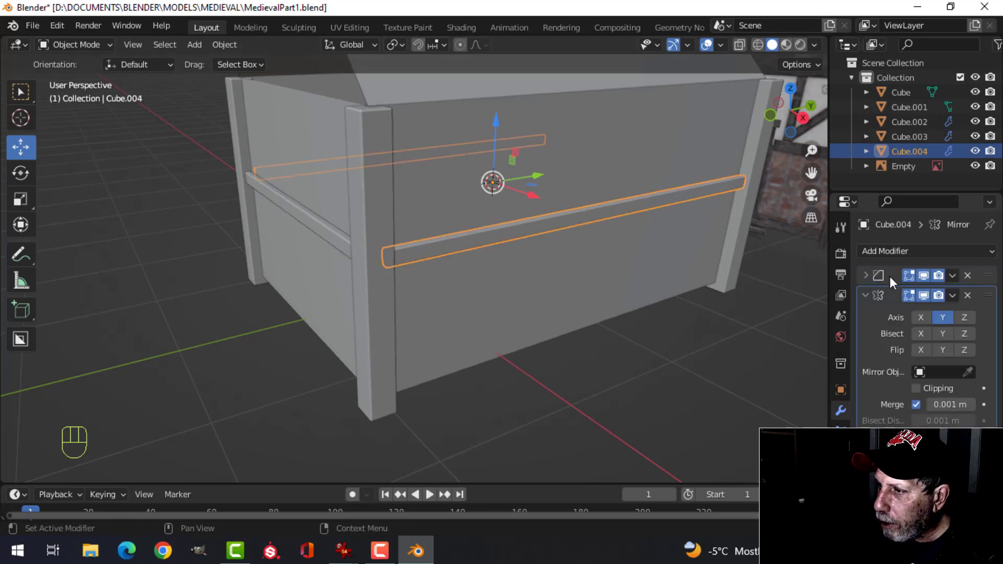
left_click_drag(978, 296, 978, 267)
left_click(952, 275)
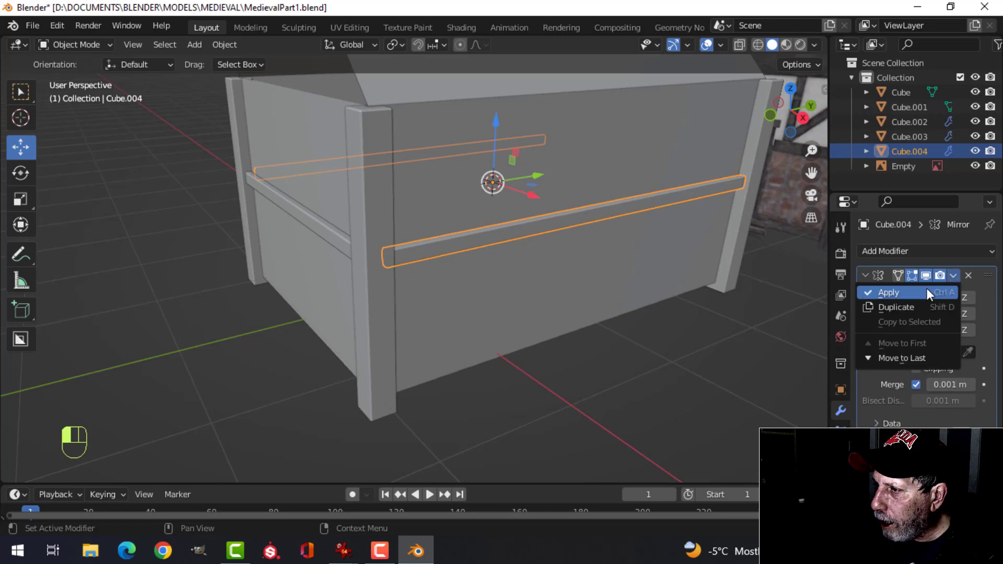
left_click(920, 287)
Join the front and side beams into one object and duplicate it straight down to the base timber in the front reference
left_click(330, 240, "shift")
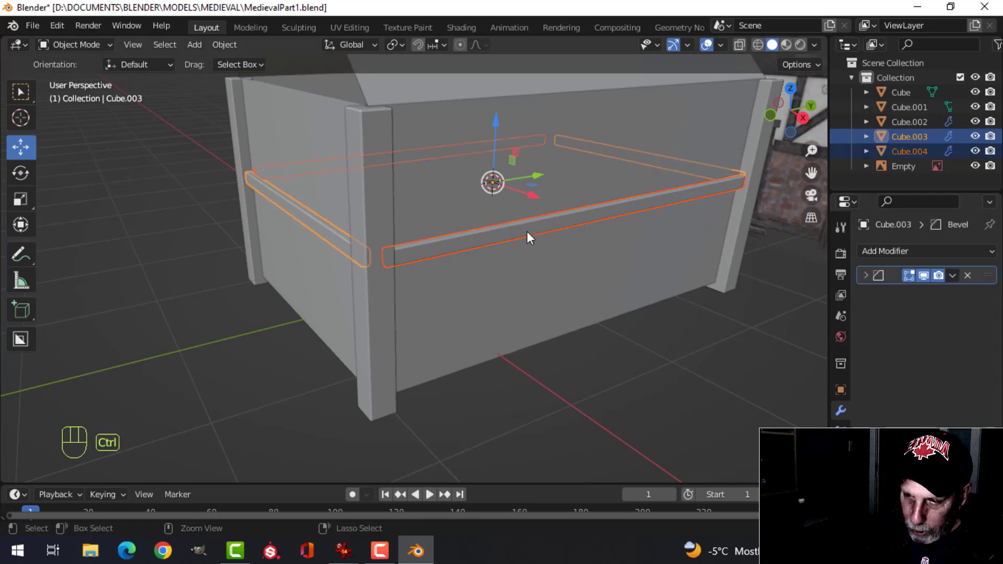
key("ctrl+j")
key("KP_1")
key("z")
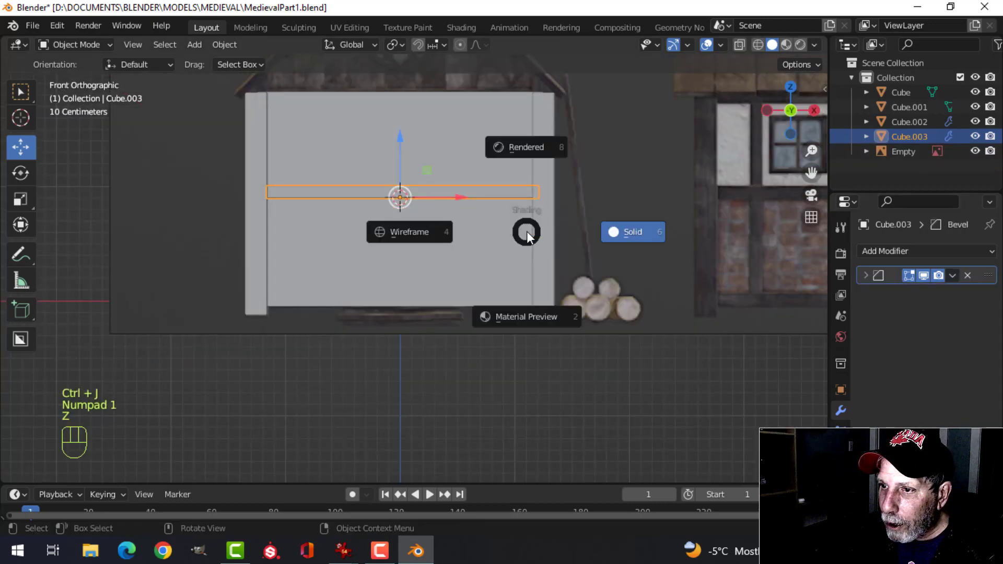
left_click(419, 234)
scroll(456, 301, "down", 1)
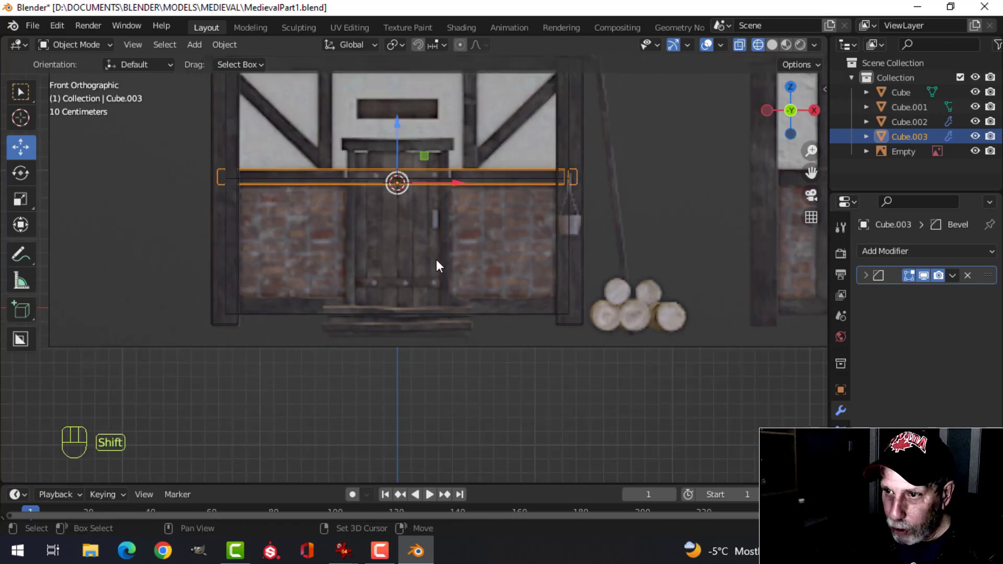
key("shift+d")
right_click(394, 158)
left_click_drag(393, 126, 404, 263)
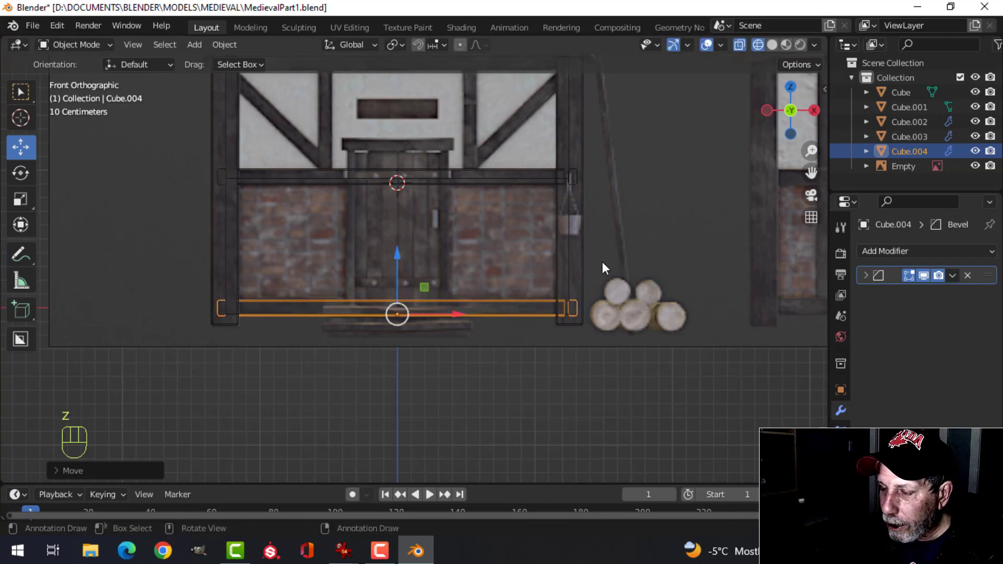
Inspect the duplicated base beams in solid shading from an angled view, with nothing selected
key("z")
left_click(672, 264)
mouse_move(612, 265)
middle_mouse_down()
mouse_move(453, 278)
mouse_move(413, 267)
mouse_move(555, 255)
mouse_move(576, 268)
mouse_move(600, 220)
mouse_move(577, 262)
middle_mouse_up()
key("alt+a")
Duplicate the base beams and move the copy straight up to the top timber under the eaves in the front reference
left_click(556, 307)
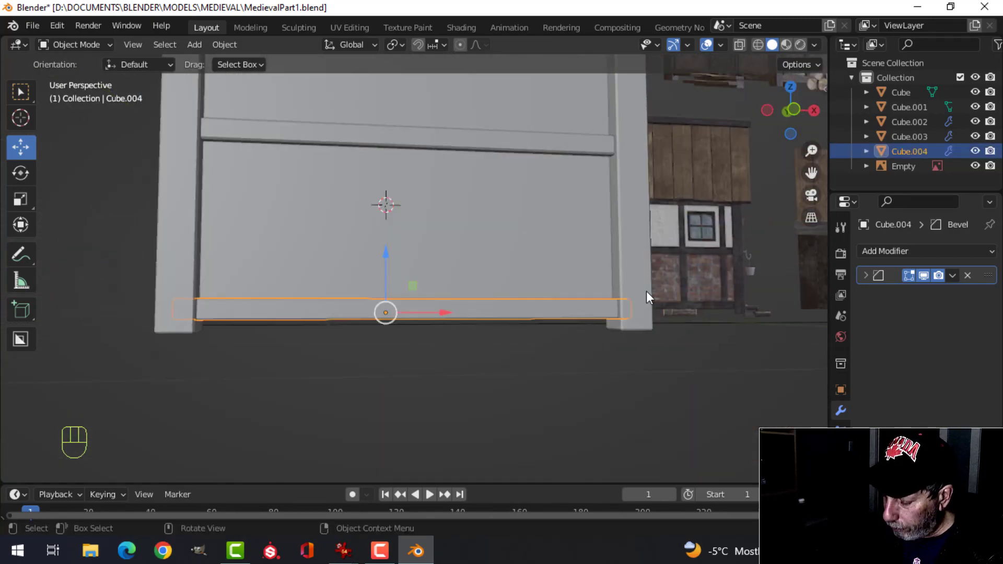
key("KP_1")
key("z")
left_click(521, 287)
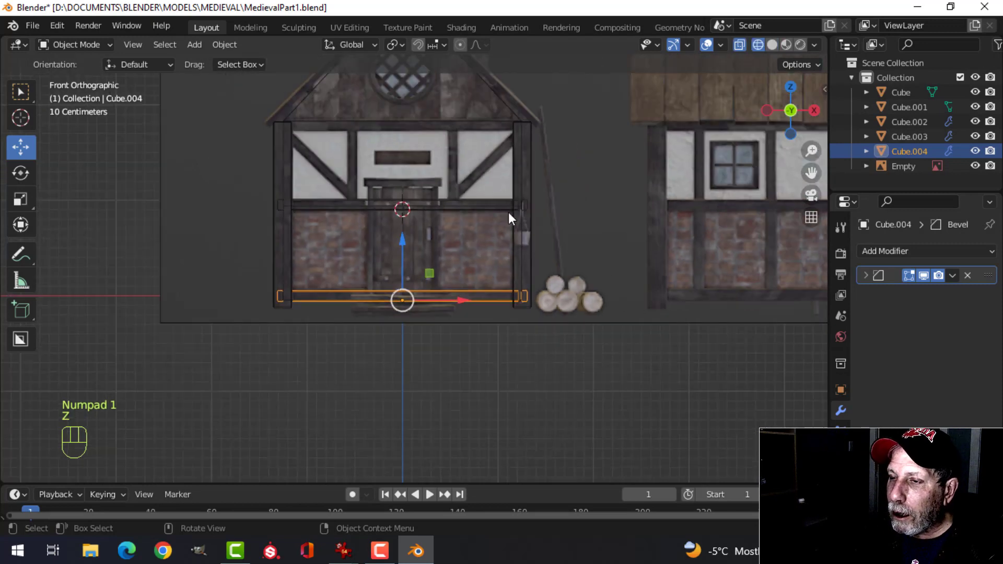
middle_click_drag(502, 246, 497, 294, "shift")
scroll(497, 293, "up", 2)
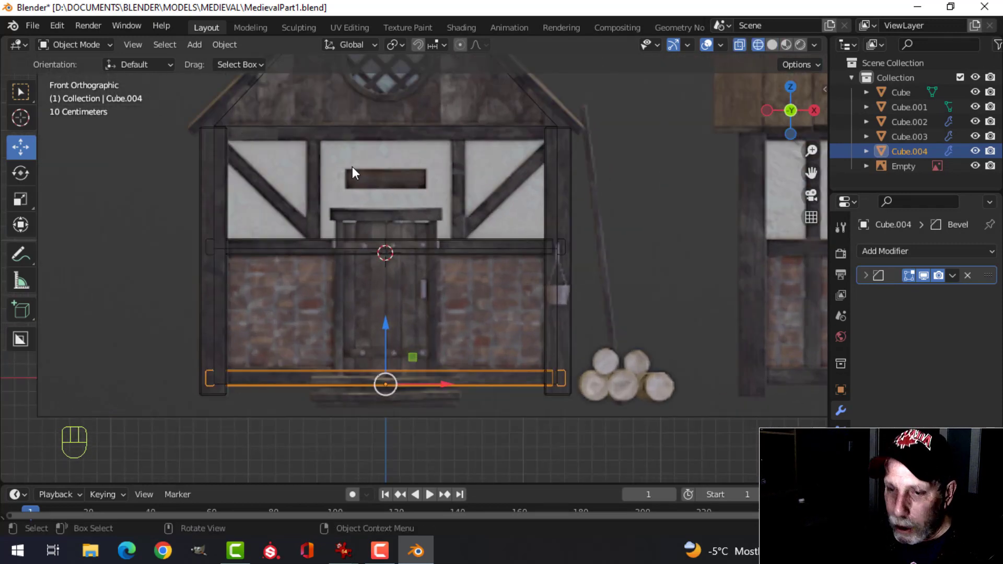
key("shift+d")
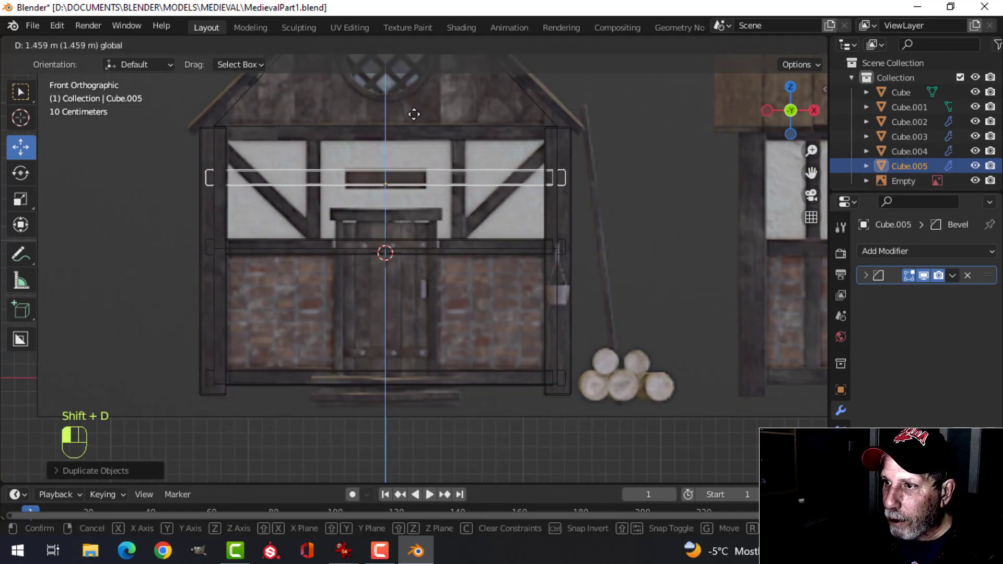
left_click(420, 81)
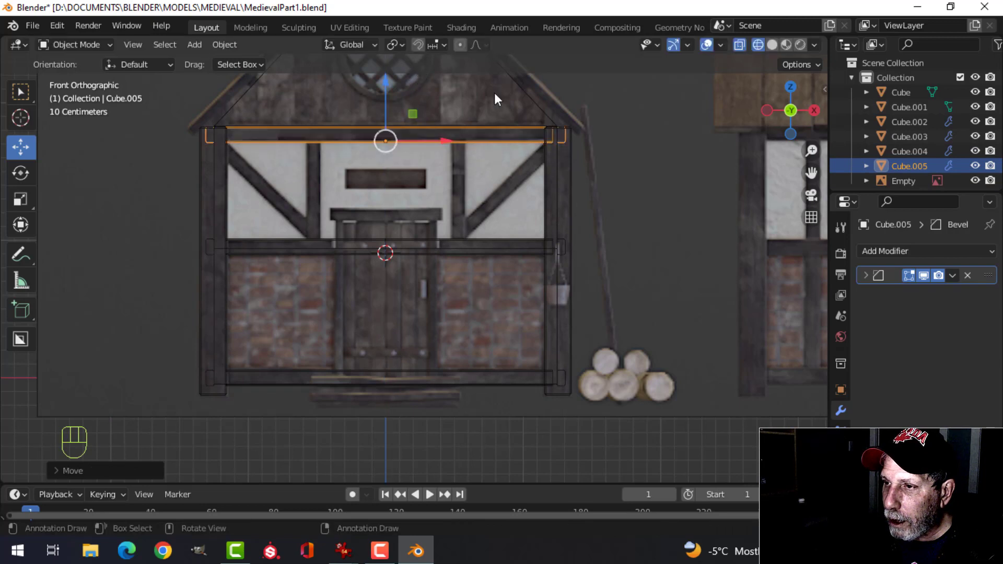
Open the corner posts for mesh editing and select the top face of the post
middle_click_drag(421, 81, 577, 191, "shift")
scroll(542, 218, "up", 2)
key("alt+a")
left_click(559, 207)
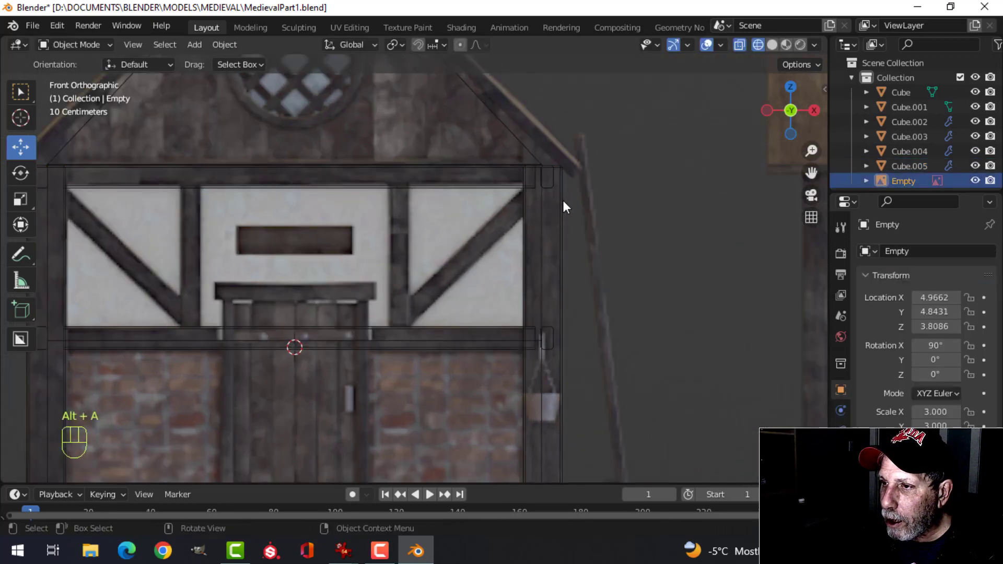
left_click(563, 201)
key("Tab")
scroll(548, 254, "down", 2)
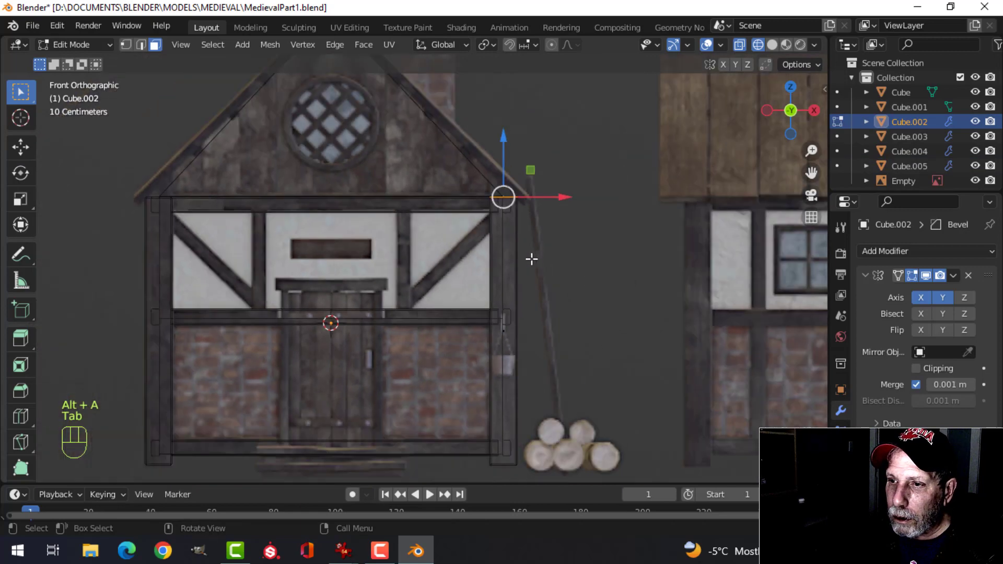
key("b")
left_click_drag(460, 183, 525, 209)
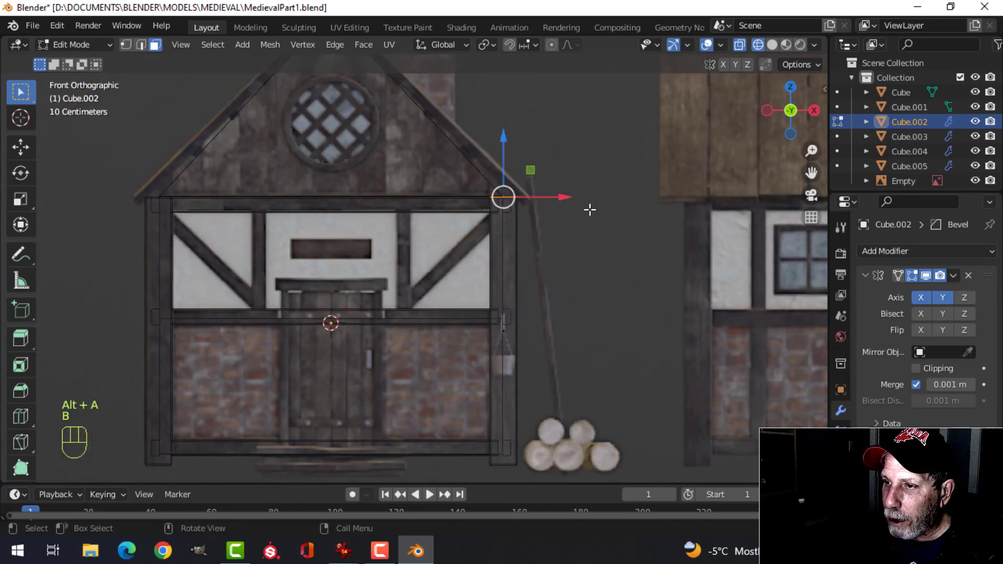
middle_click_drag(588, 209, 463, 235)
left_click_drag(317, 181, 320, 159)
key("ctrl+z")
key("KP_1")
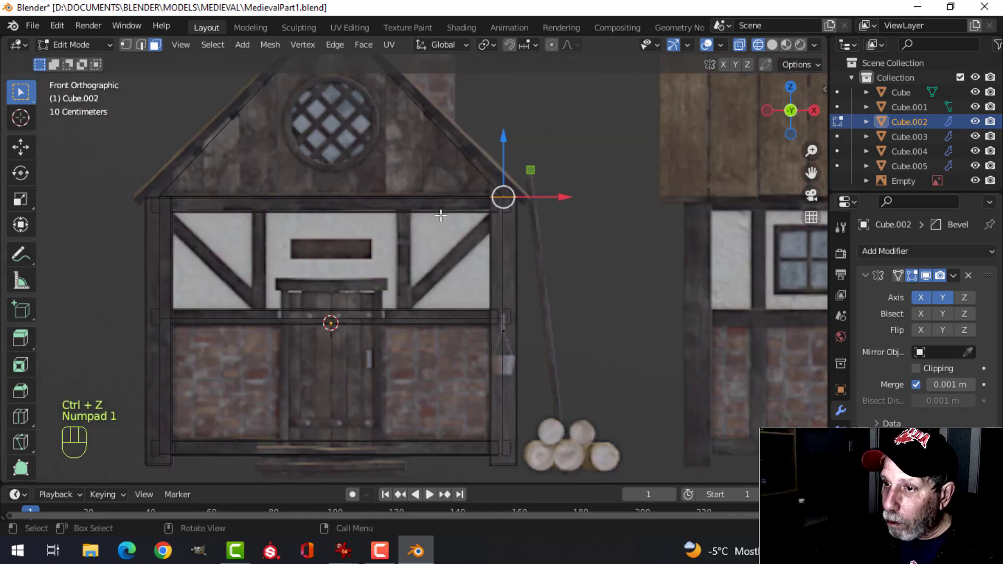
Raise the corner post's top face slightly above the top beam, then return to Object Mode in solid shading
scroll(442, 211, "up", 4)
middle_click_drag(524, 202, 329, 319, "shift")
scroll(355, 300, "up", 2)
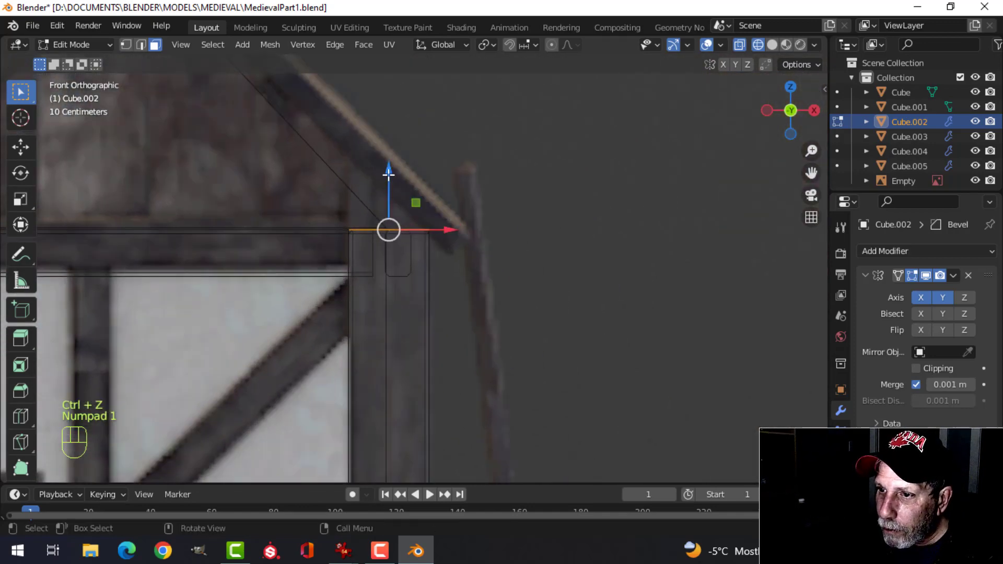
left_click_drag(388, 172, 387, 166)
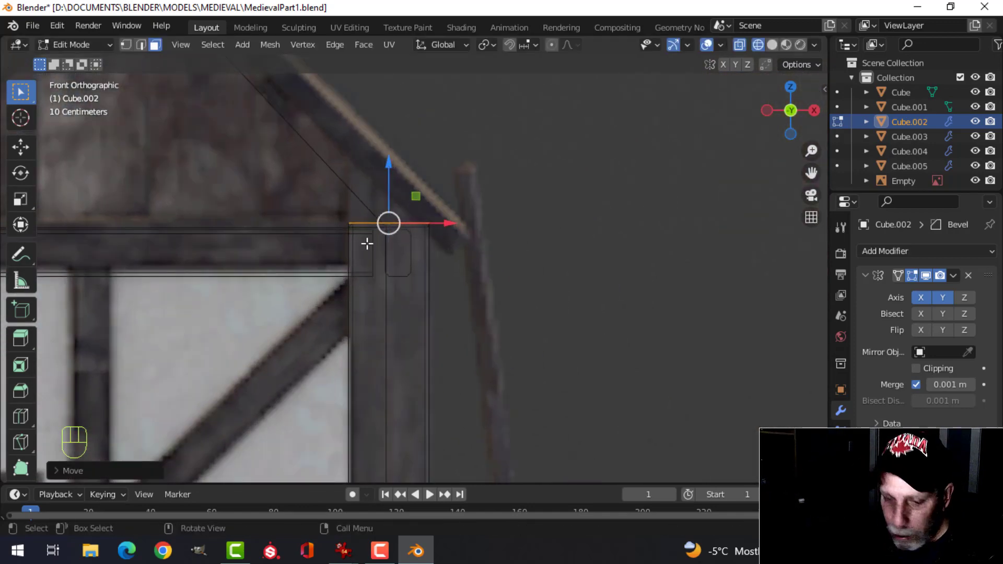
left_click(508, 240)
key("alt+a")
key("Tab")
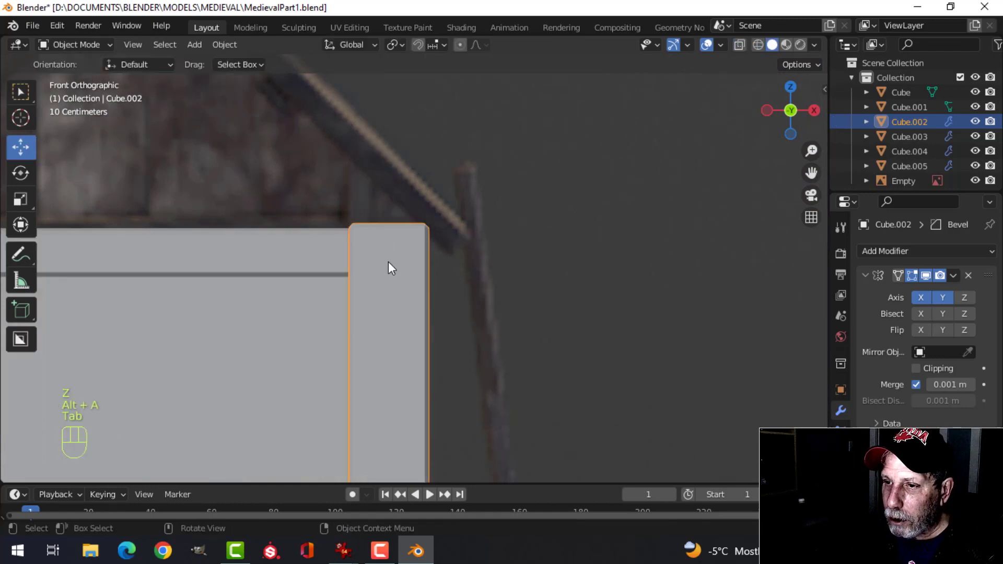
Deselect everything and save the file
key("alt+a")
mouse_move(387, 265)
middle_mouse_down()
mouse_move(378, 286)
mouse_move(412, 302)
mouse_move(455, 258)
mouse_move(538, 237)
mouse_move(416, 260)
mouse_move(364, 255)
mouse_move(363, 245)
mouse_move(439, 252)
mouse_move(379, 257)
mouse_move(422, 253)
middle_mouse_up()
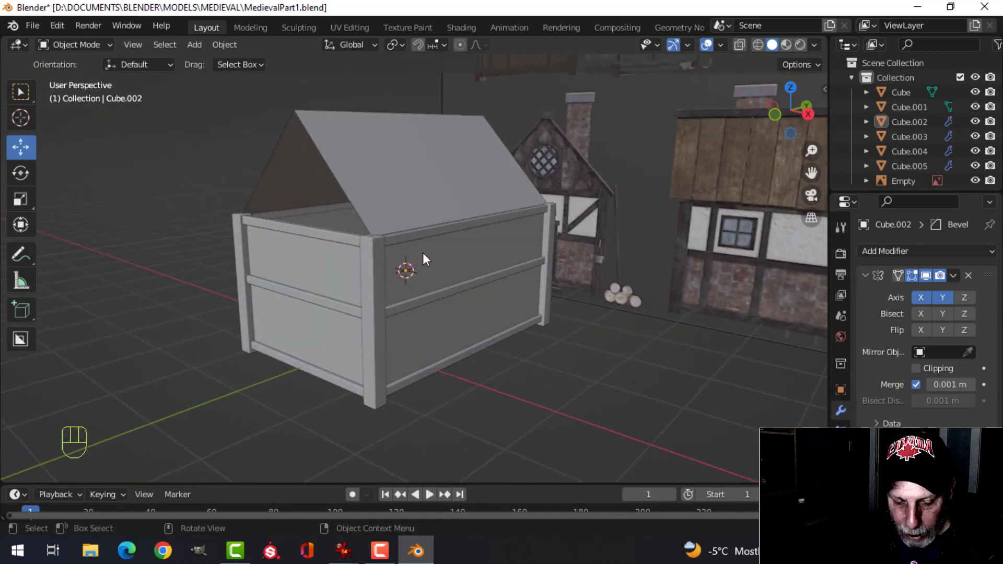
key("ctrl+s")
middle_click_drag(339, 272, 364, 282)
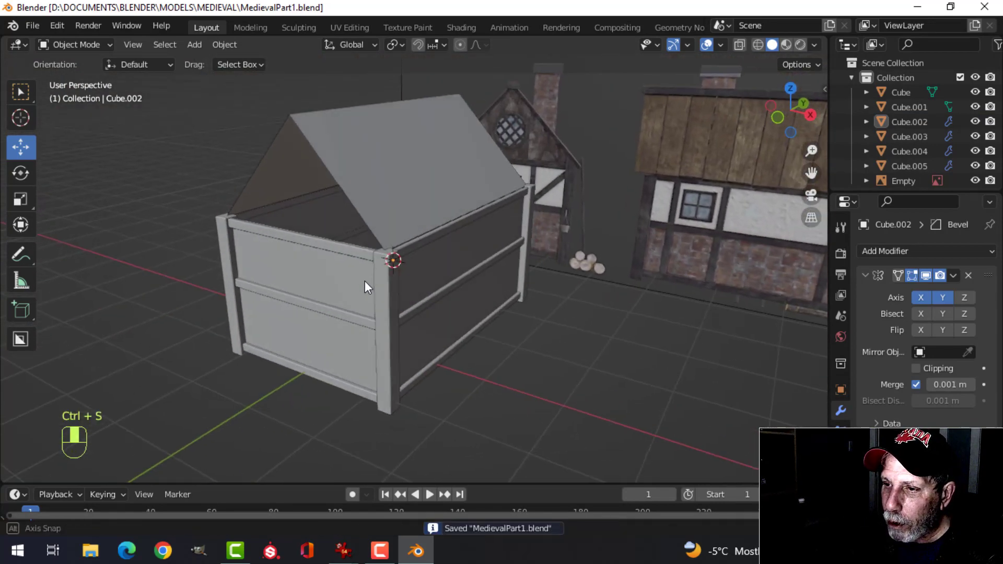
Enable Cavity in the viewport shading options so the timber edges stand out
left_click(814, 45)
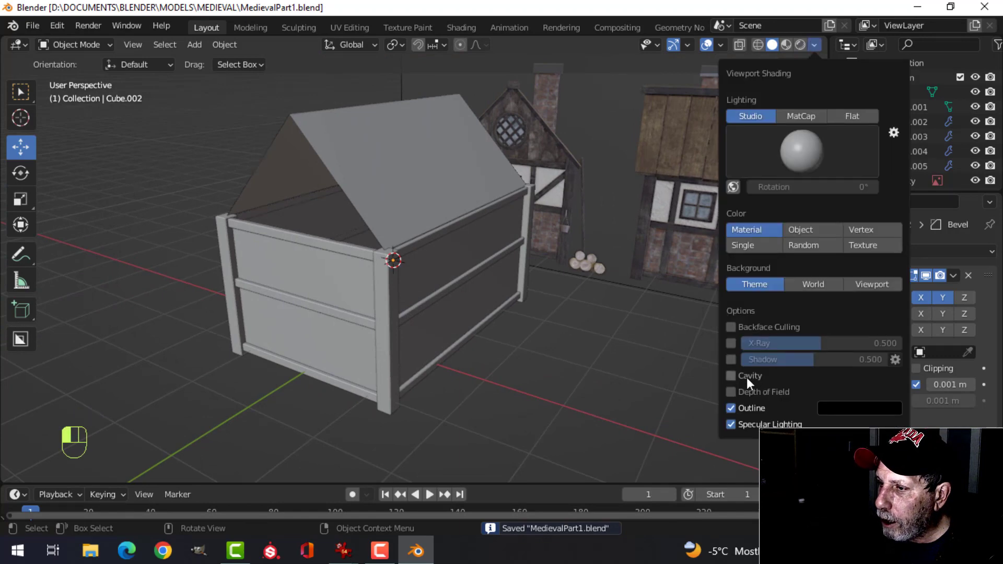
left_click(729, 376)
scroll(538, 332, "up", 3)
mouse_move(534, 330)
middle_mouse_down()
mouse_move(492, 329)
mouse_move(531, 329)
middle_mouse_up()
scroll(469, 305, "down", 1)
middle_click_drag(476, 293, 509, 324, "shift")
middle_click_drag(512, 322, 565, 233)
Delete the roof's slope on the negative X side, keeping only the opposite slope
left_click(506, 285)
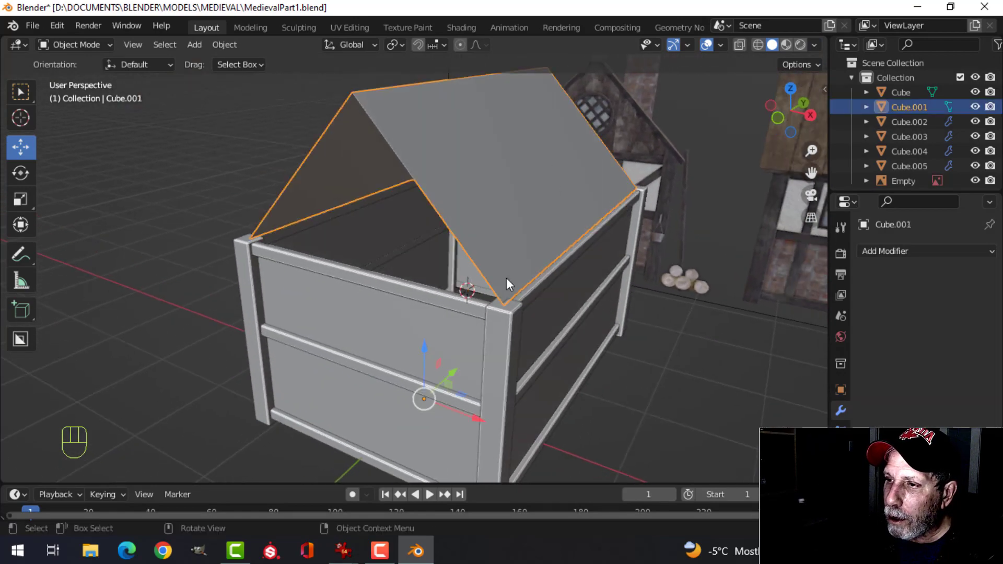
middle_click_drag(506, 278, 422, 324)
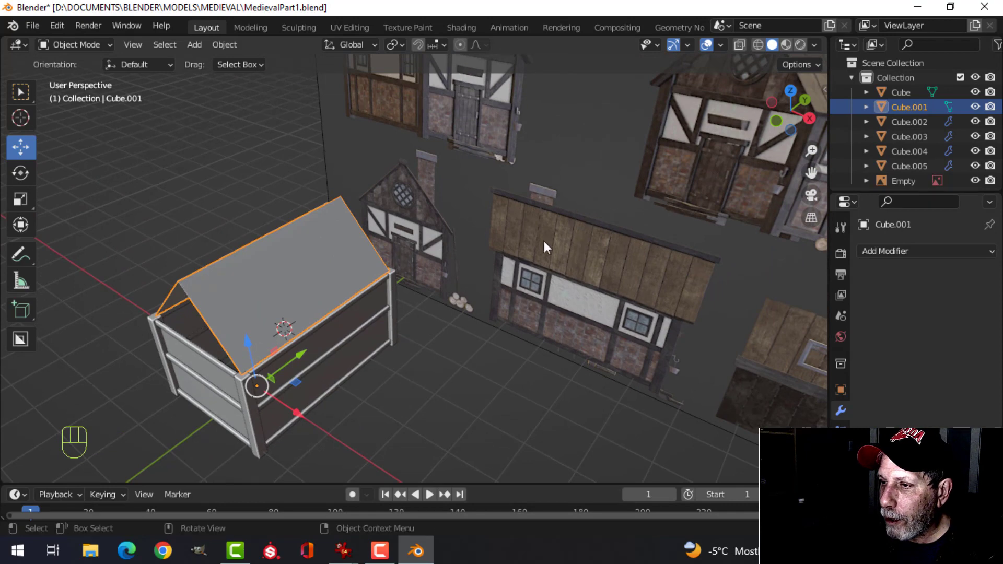
middle_click_drag(587, 267, 460, 221)
key("Tab")
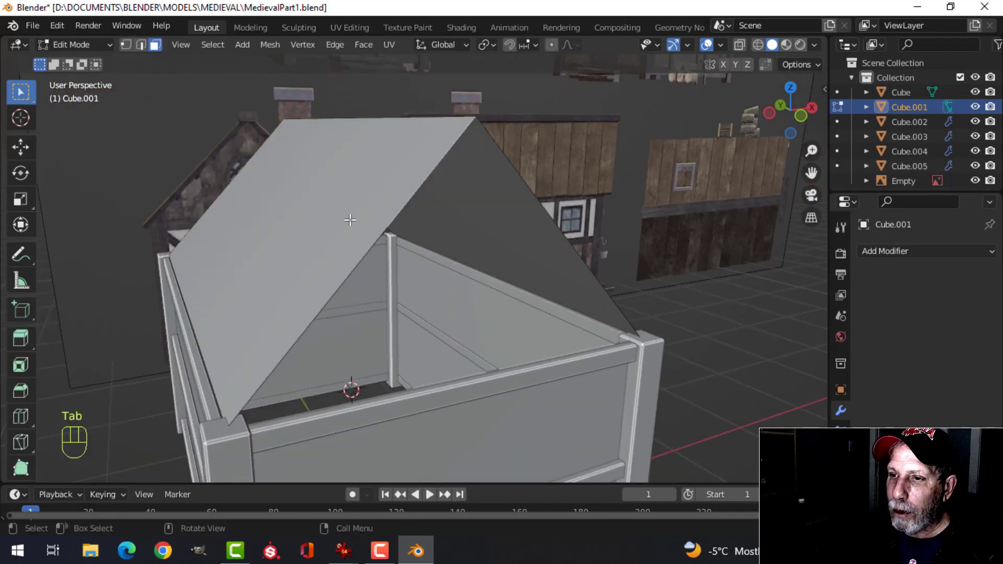
left_click(326, 198)
key("x")
left_click(398, 214)
Divide the remaining roof slope into planks with 13 evenly spaced loop cuts running from ridge to eaves
middle_click_drag(593, 219, 437, 263)
scroll(413, 240, "down", 2)
scroll(413, 248, "up", 2)
scroll(438, 242, "up", 1)
scroll(449, 252, "down", 2)
mouse_move(440, 254)
middle_mouse_down()
mouse_move(449, 247)
mouse_move(434, 261)
middle_mouse_up()
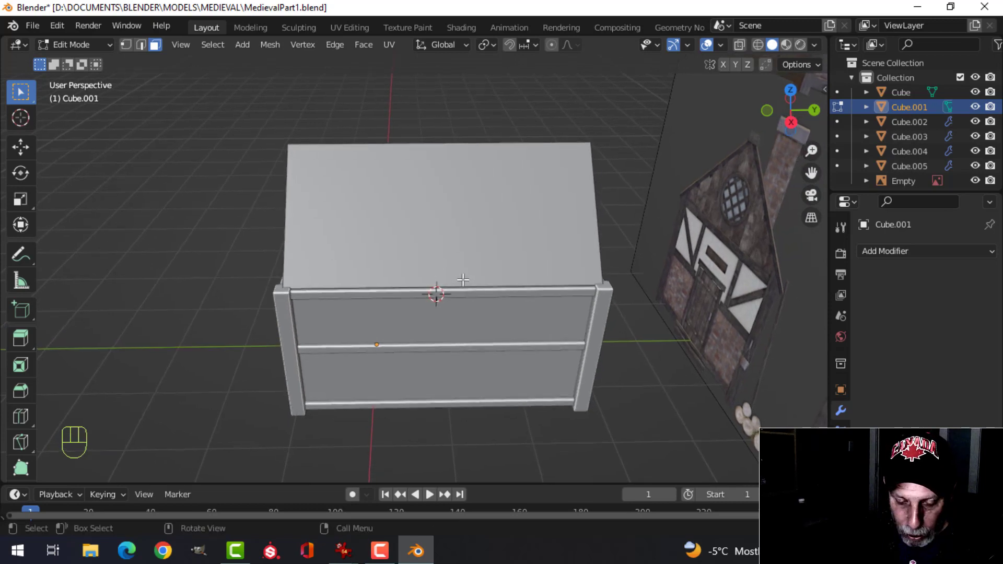
key("ctrl+r")
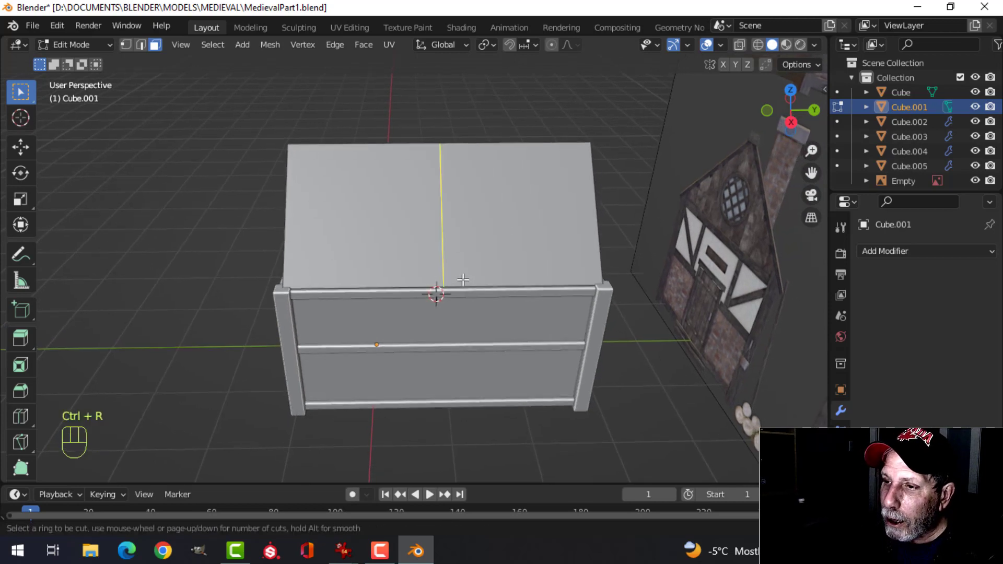
scroll(463, 280, "up", 4)
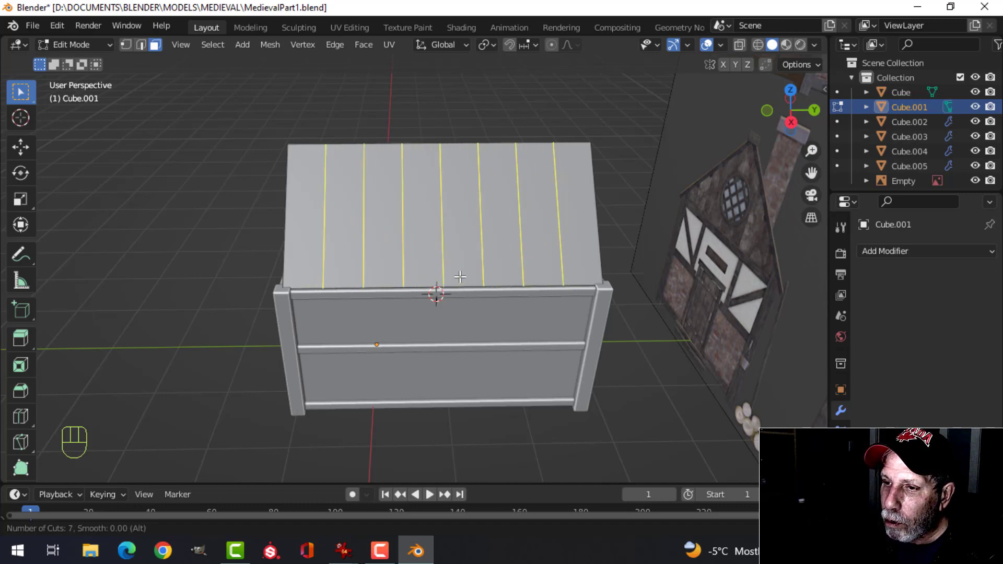
scroll(460, 277, "up", 5)
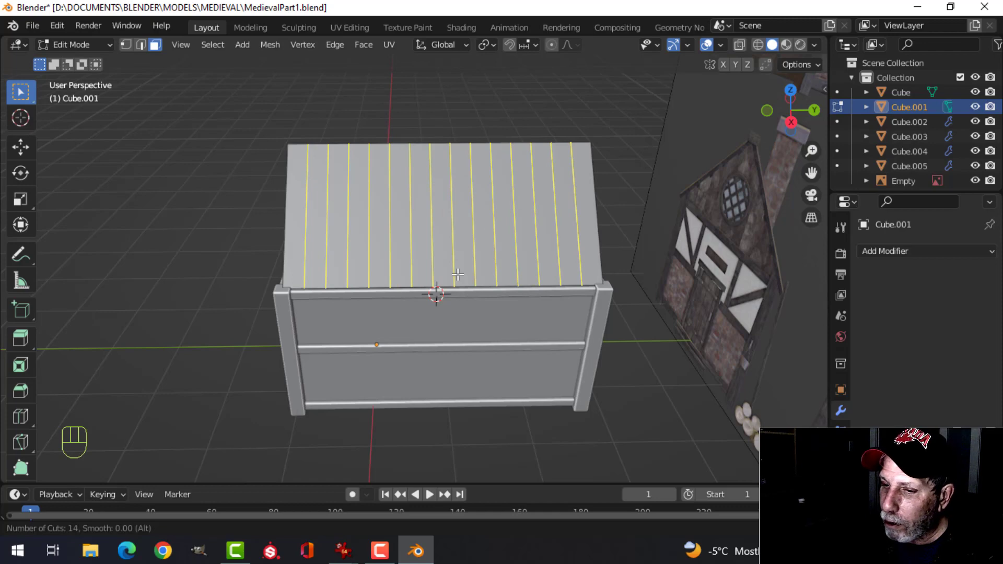
scroll(458, 274, "down", 1)
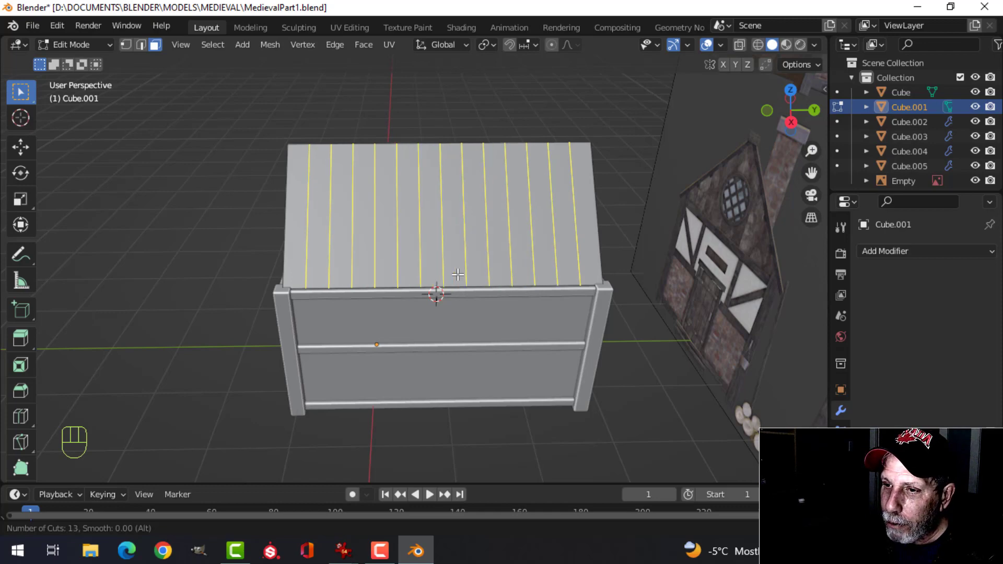
left_click(458, 274)
right_click(455, 273)
middle_click_drag(454, 273, 569, 272)
key("alt+a")
Add three evenly spaced loop cuts across the roof planks, parallel to the ridge, and deselect the new edges
middle_click_drag(463, 284, 364, 289)
scroll(532, 281, "up", 1)
middle_click_drag(532, 281, 486, 289, "shift")
scroll(433, 311, "up", 1)
scroll(420, 287, "down", 2)
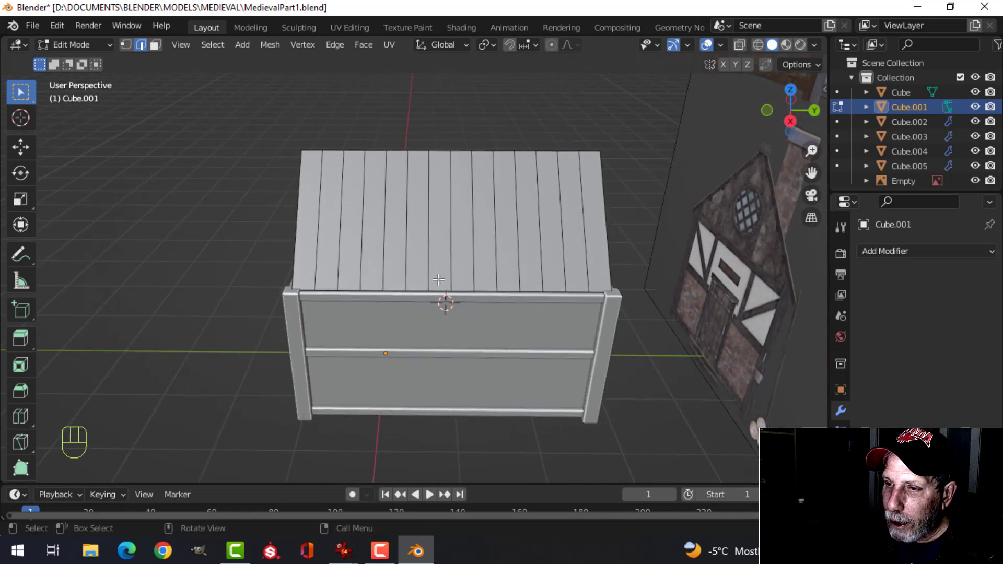
scroll(438, 282, "up", 1)
middle_click_drag(426, 275, 468, 263)
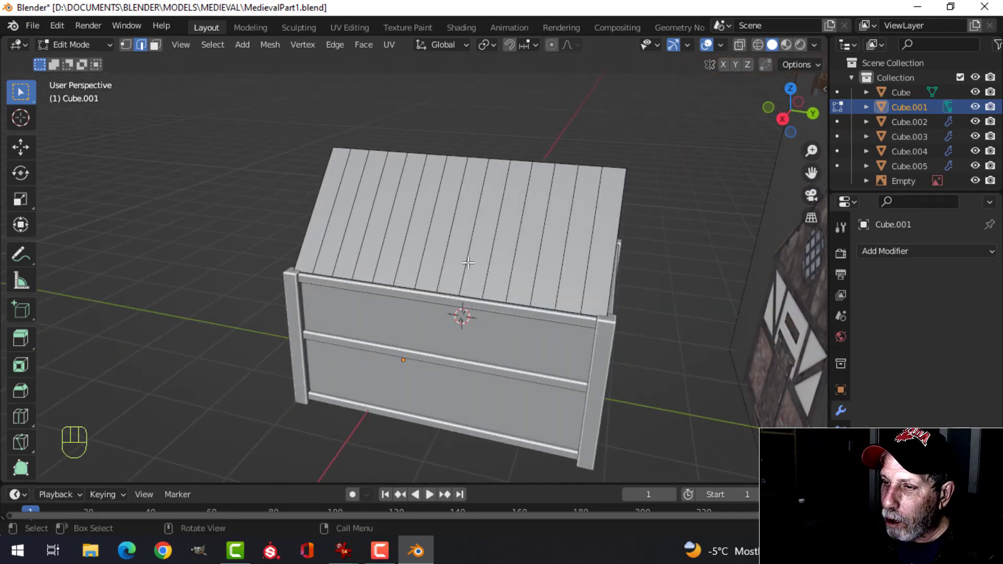
key("ctrl+r")
scroll(615, 261, "up", 2)
left_click(615, 261)
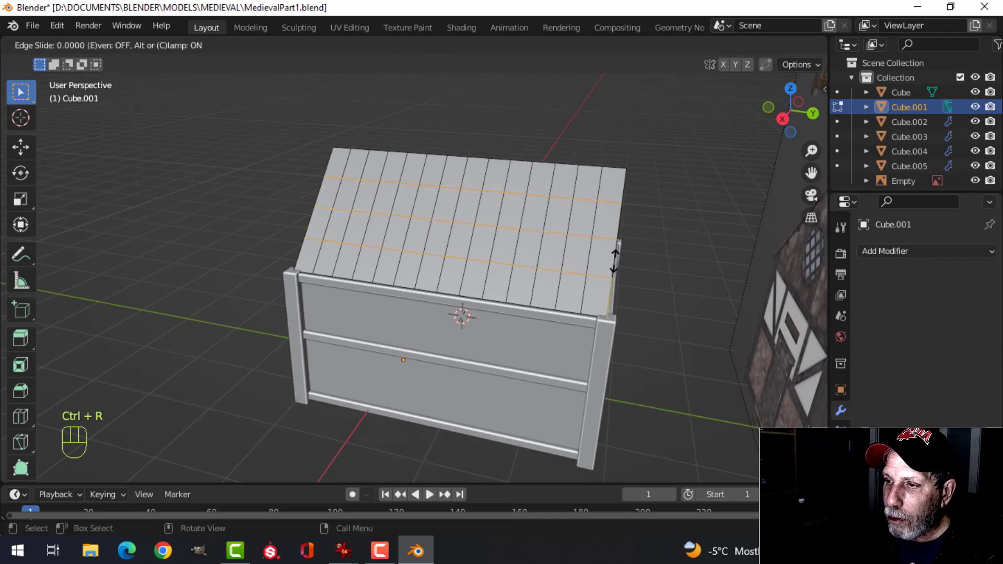
right_click(615, 262)
middle_click_drag(402, 268, 443, 254)
key("alt+a")
Select every other plank column from ridge to eaves, starting at the negative Y end, and split these seven planks from their neighbours
scroll(457, 248, "up", 2)
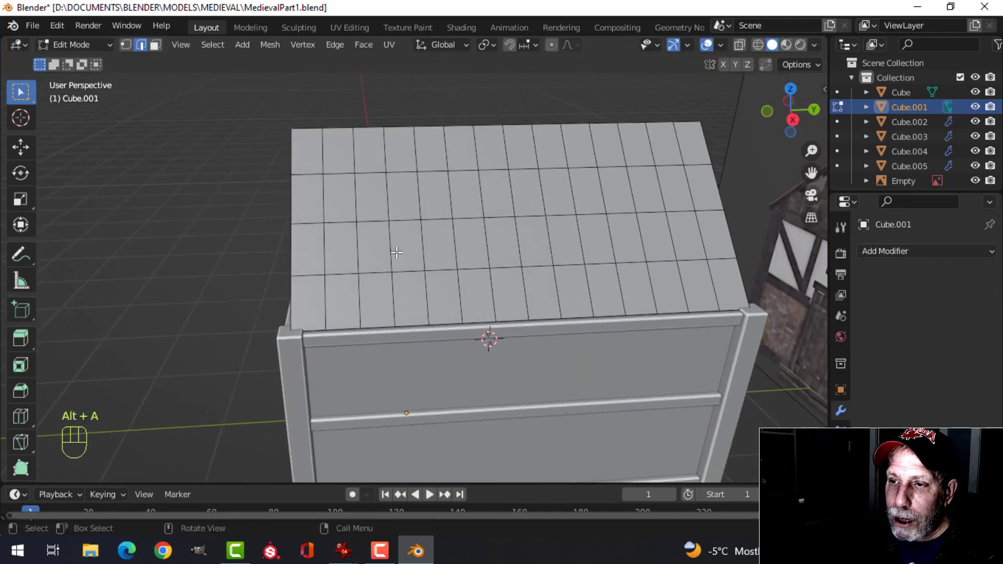
scroll(397, 252, "down", 3)
middle_click_drag(697, 255, 508, 254, "shift")
scroll(366, 261, "down", 2)
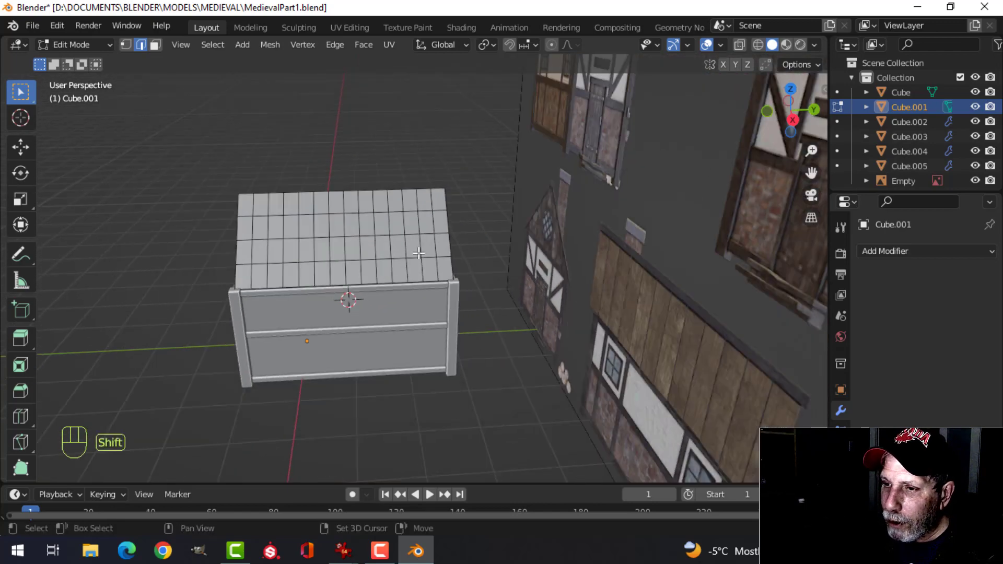
middle_click_drag(316, 250, 486, 274, "shift")
scroll(410, 272, "up", 3)
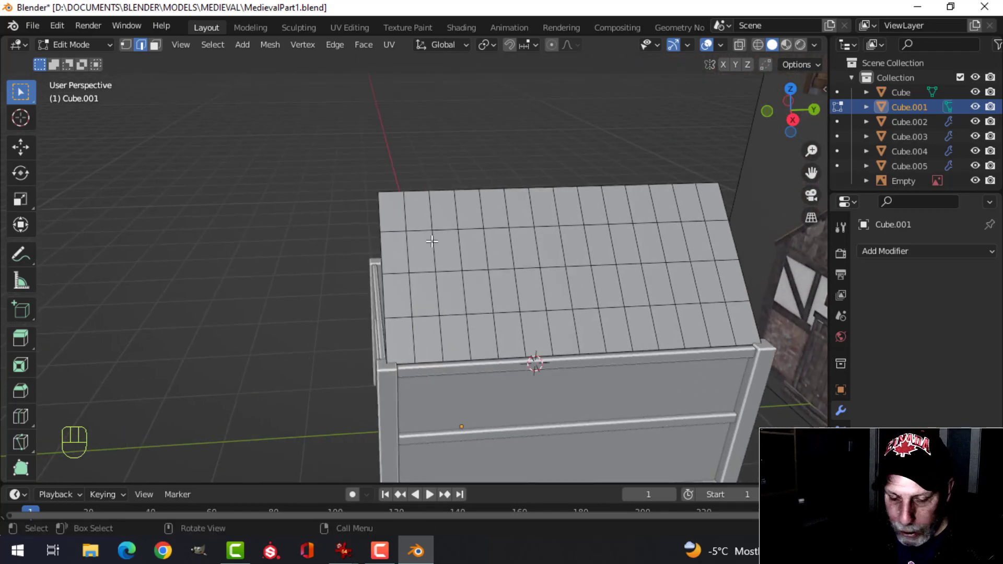
key("3")
left_click(393, 215)
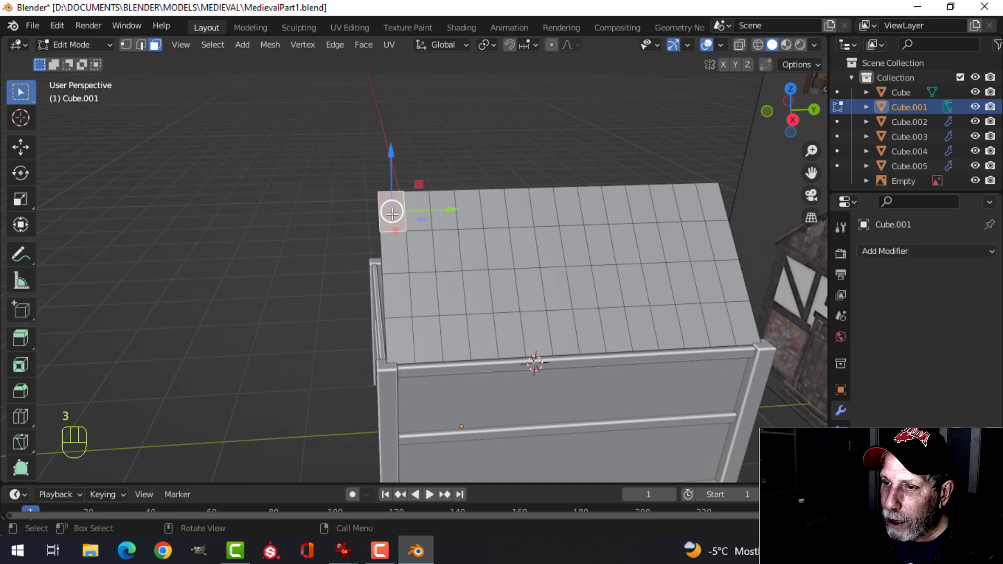
left_click(401, 338, "ctrl")
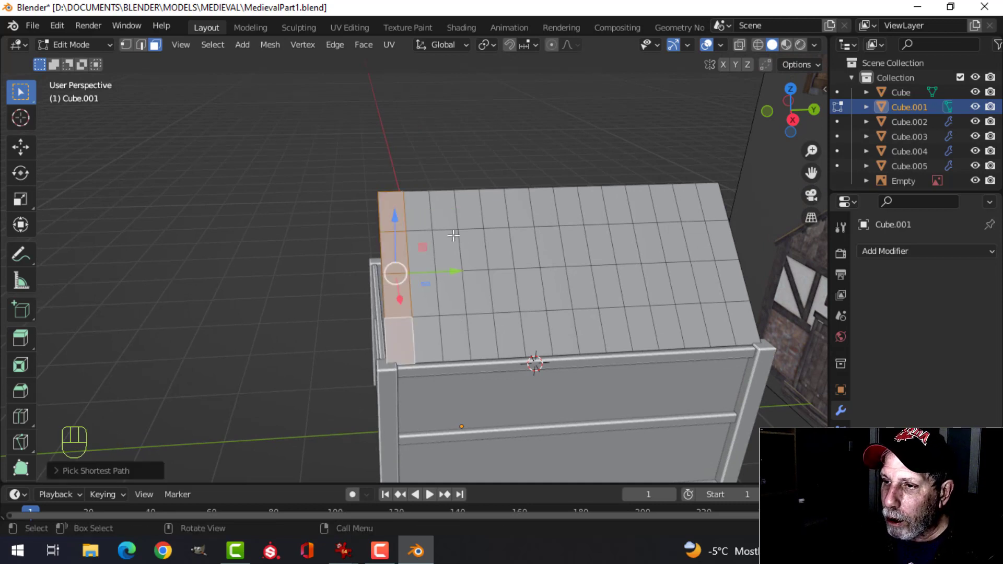
left_click(445, 213, "shift")
left_click(452, 337, "ctrl")
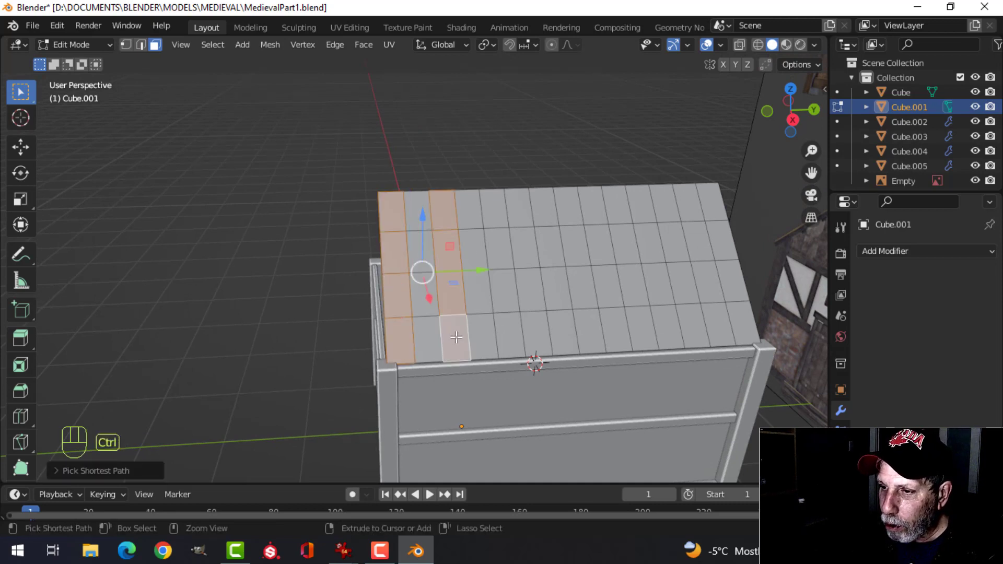
left_click(498, 211, "shift")
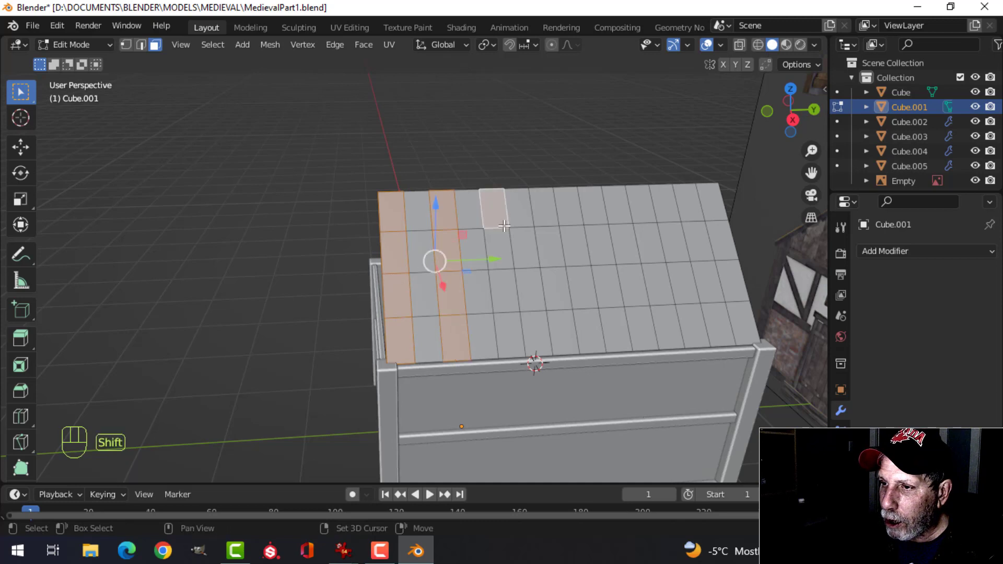
left_click(509, 336, "ctrl")
left_click(545, 206, "shift")
left_click(562, 335, "ctrl")
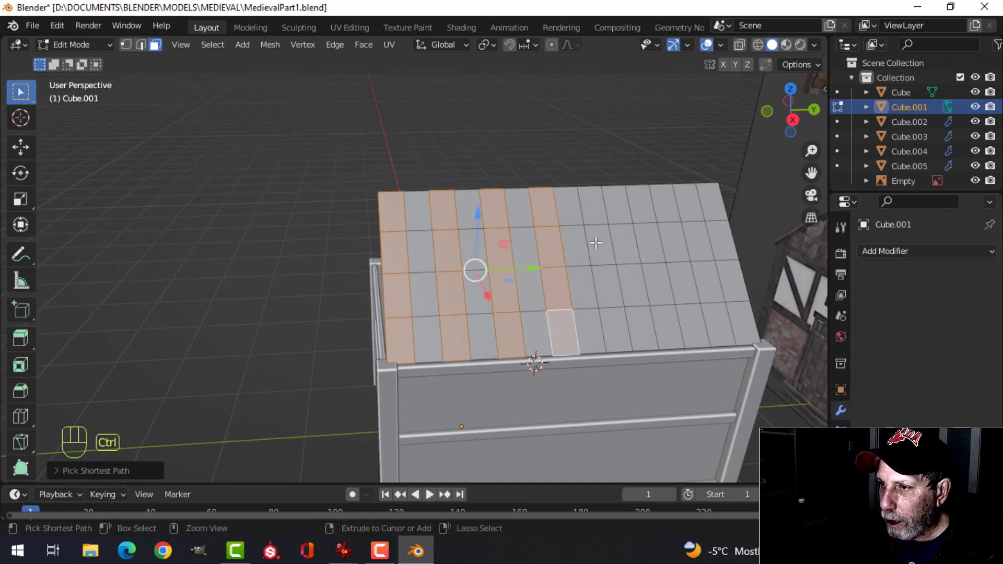
left_click(592, 205, "shift")
left_click(619, 334, "ctrl")
middle_click_drag(622, 329, 665, 229)
left_click(665, 219, "shift")
left_click(674, 353, "ctrl")
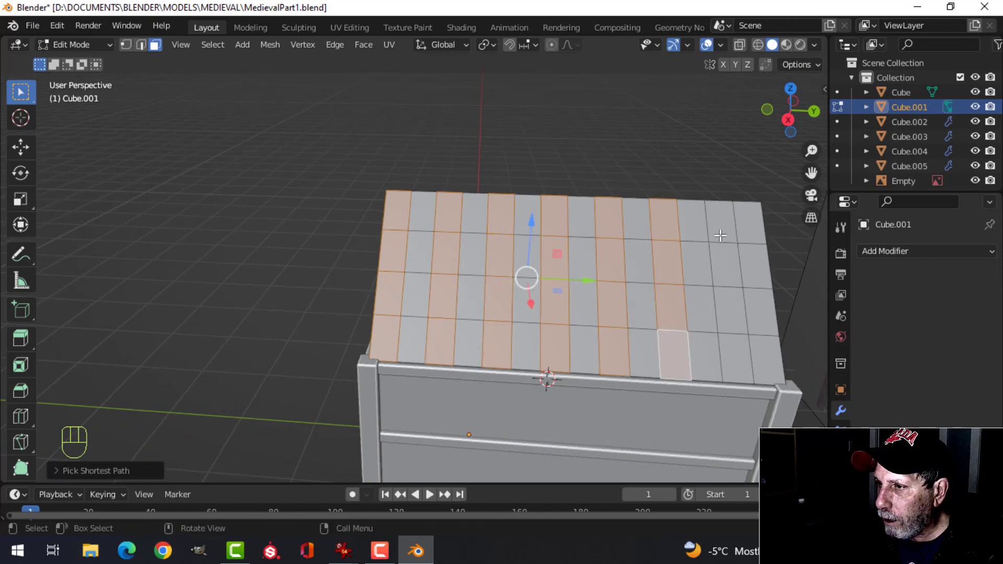
left_click(720, 219, "shift")
left_click(733, 354, "ctrl")
middle_click_drag(733, 354, 475, 261)
key("y")
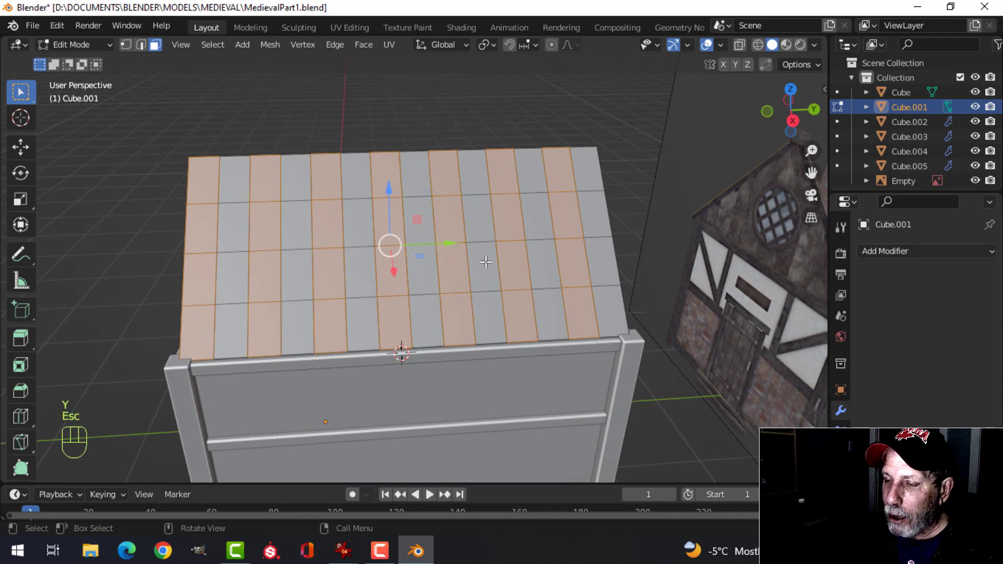
key("g")
key("Escape")
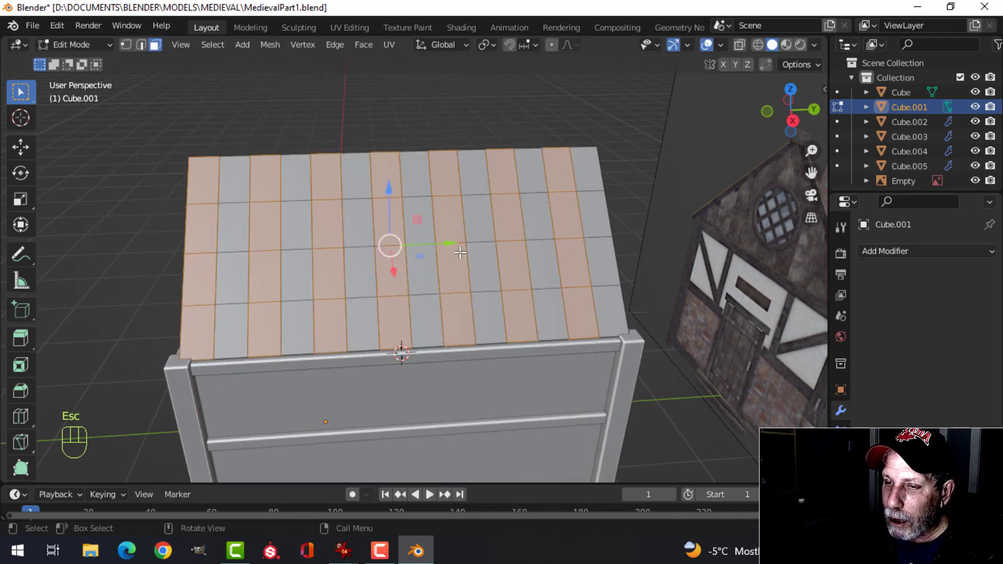
Scale all roof planks along Y to about 0.965 around their individual origins to open narrow gaps, then clear the selection
middle_click_drag(427, 251, 470, 245, "shift")
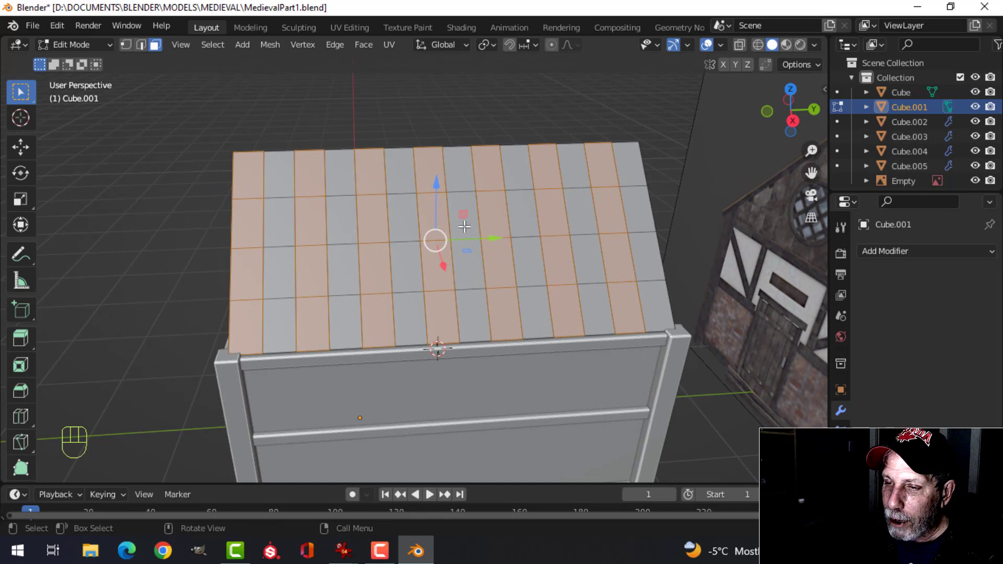
key("a")
middle_click_drag(506, 227, 490, 233, "shift")
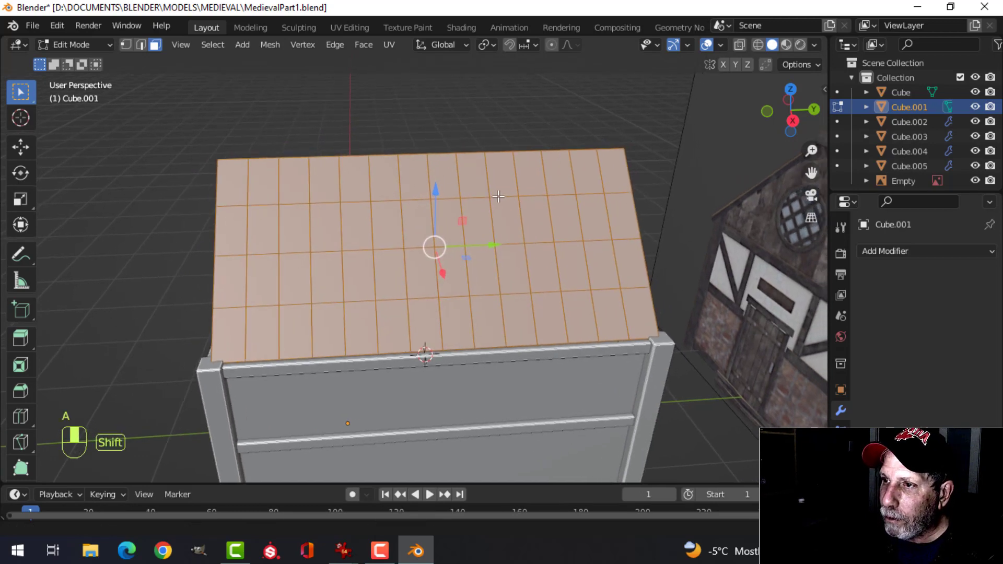
left_click(487, 44)
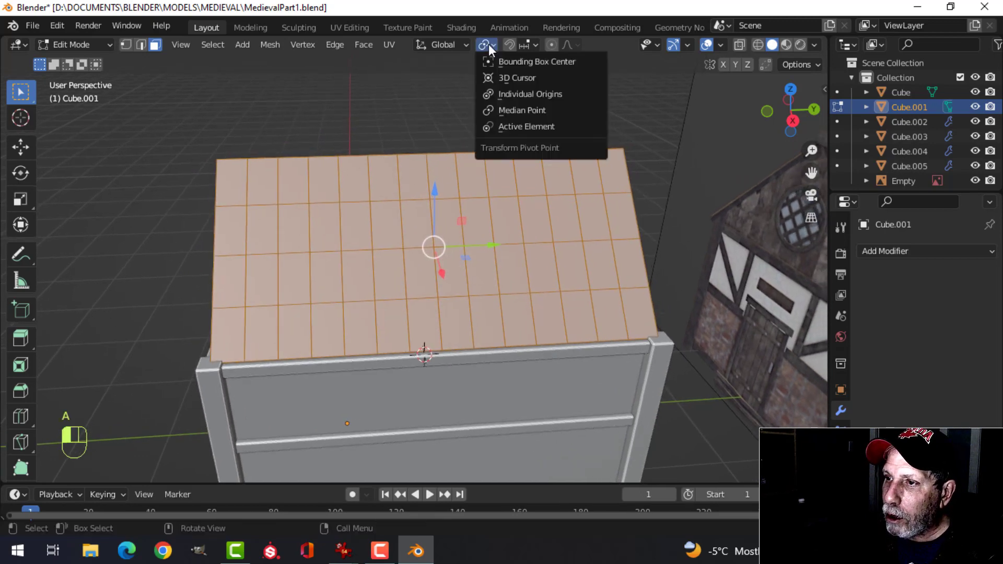
left_click(504, 95)
scroll(578, 236, "up", 2)
middle_click_drag(579, 235, 535, 216, "shift")
middle_click_drag(536, 216, 525, 217)
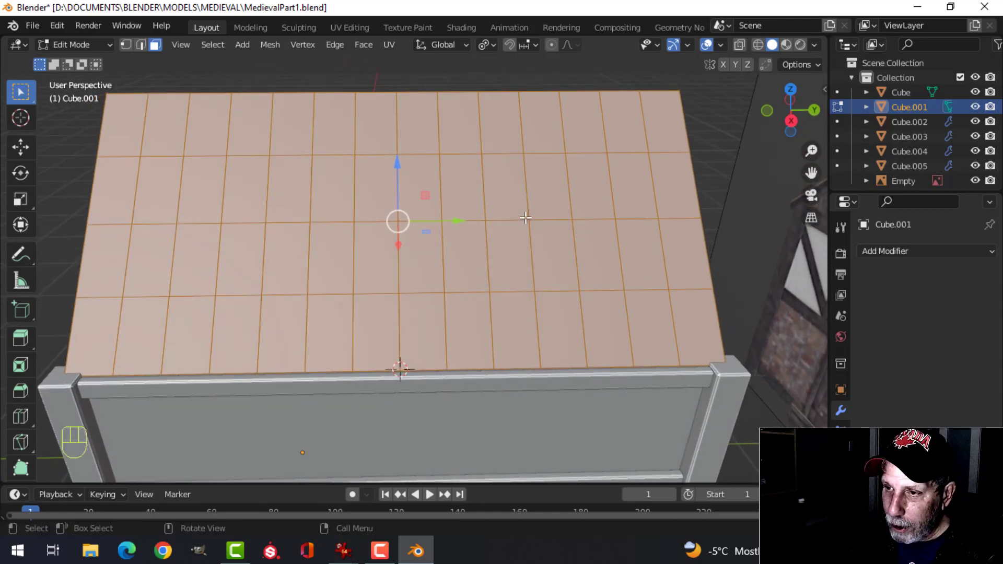
key("s")
key("y")
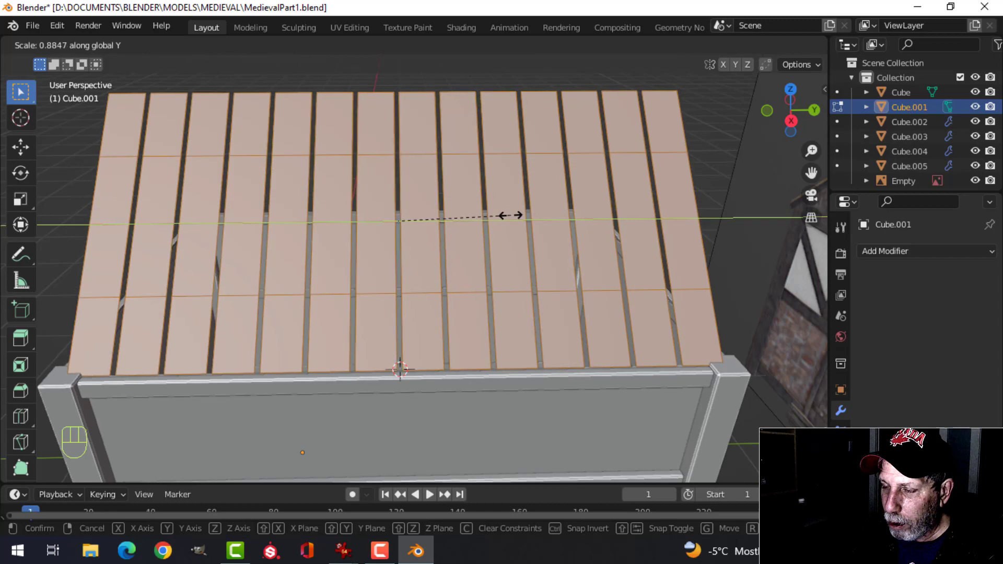
key("shift")
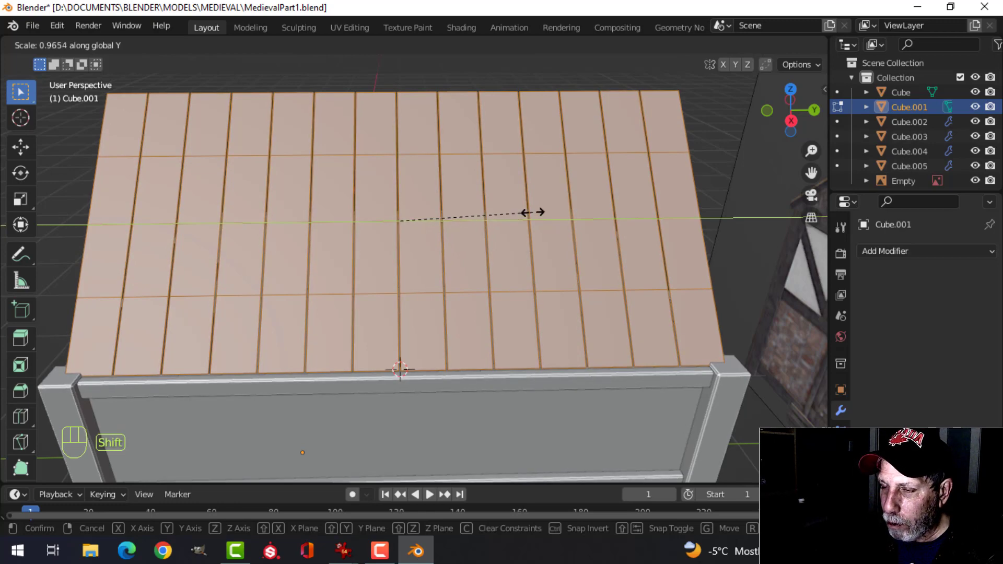
left_click(533, 212)
middle_click_drag(533, 212, 425, 239)
key("Tab")
key("Tab")
key("alt+a")
Set the transform pivot back to Median Point and enable proportional editing with Random falloff
scroll(433, 240, "up", 4)
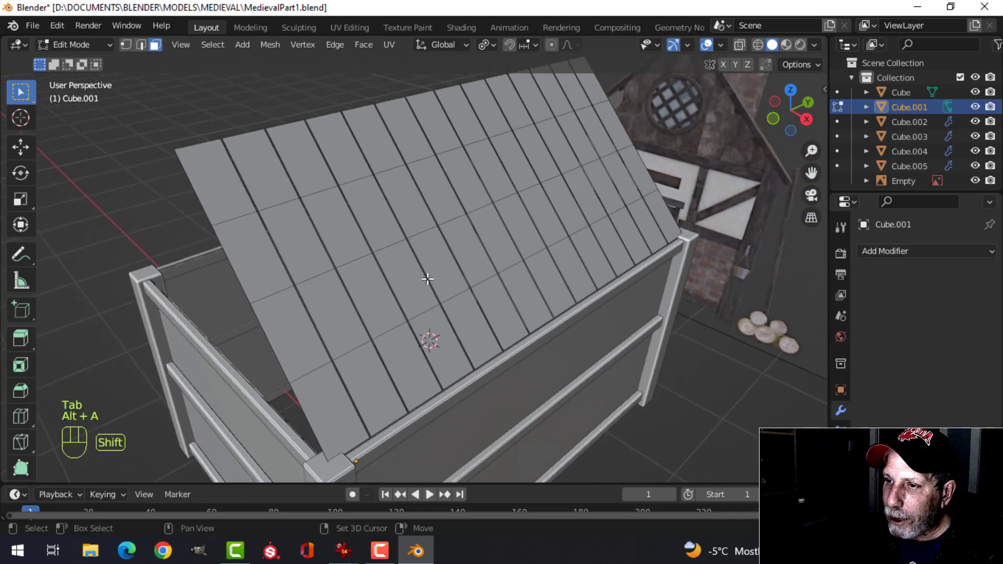
middle_click_drag(427, 279, 413, 308, "shift")
left_click(485, 44)
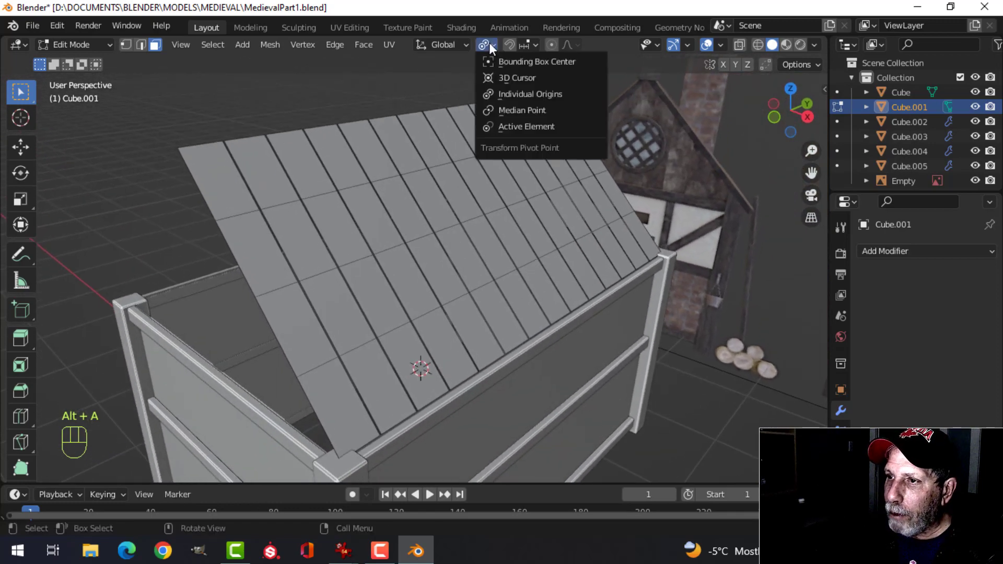
left_click(515, 110)
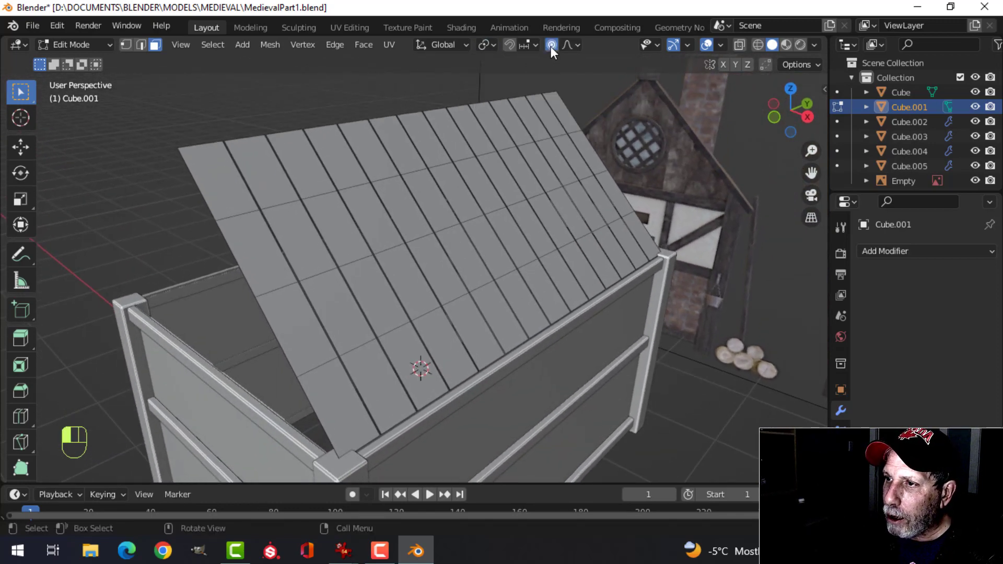
left_click(567, 45)
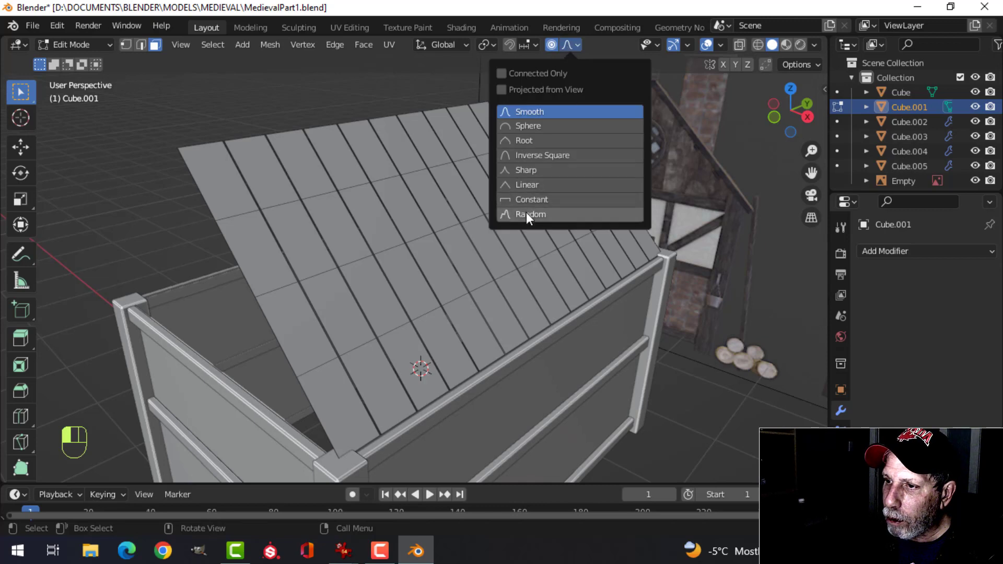
left_click(622, 215)
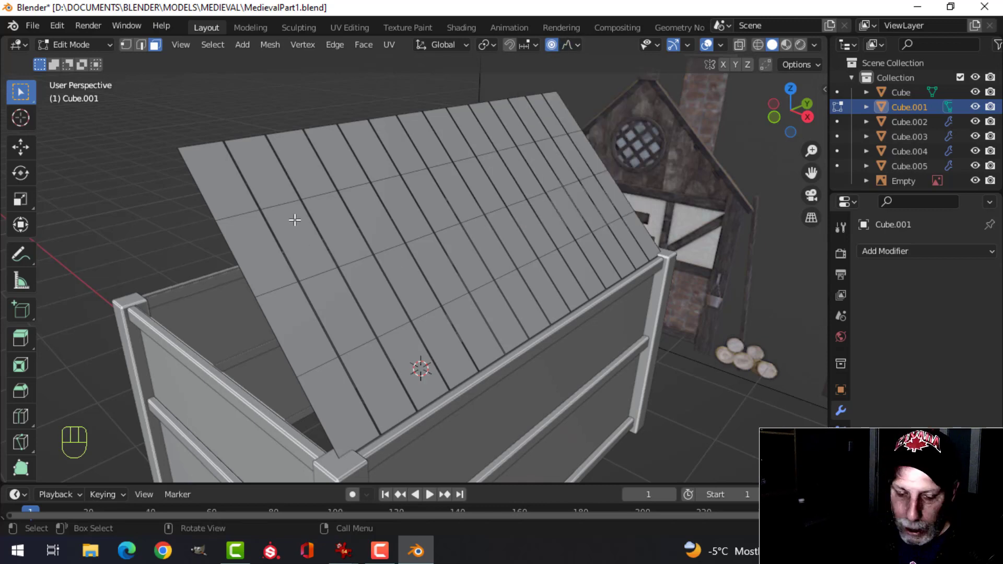
Nudge an edge on the cross cut nearest the ridge, near the negative Y end, using a proportional radius of about 0.75 m
key("2")
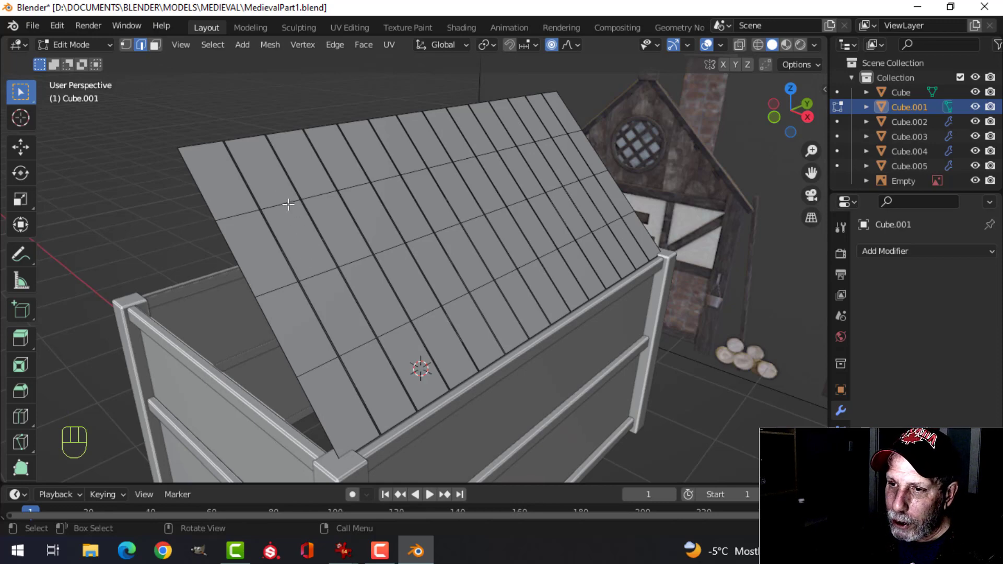
middle_click_drag(311, 243, 423, 230)
key("g")
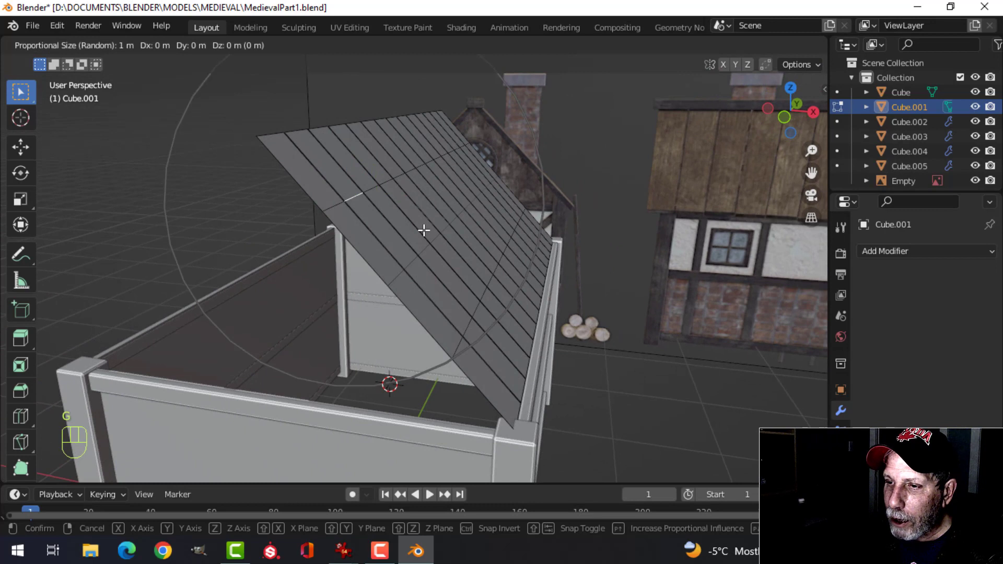
scroll(423, 230, "up", 3)
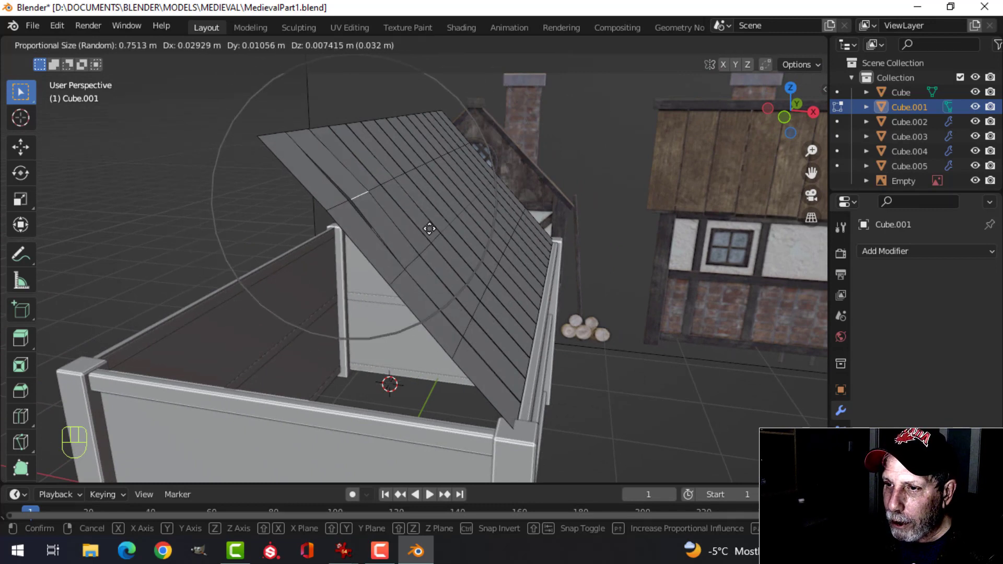
left_click(426, 231)
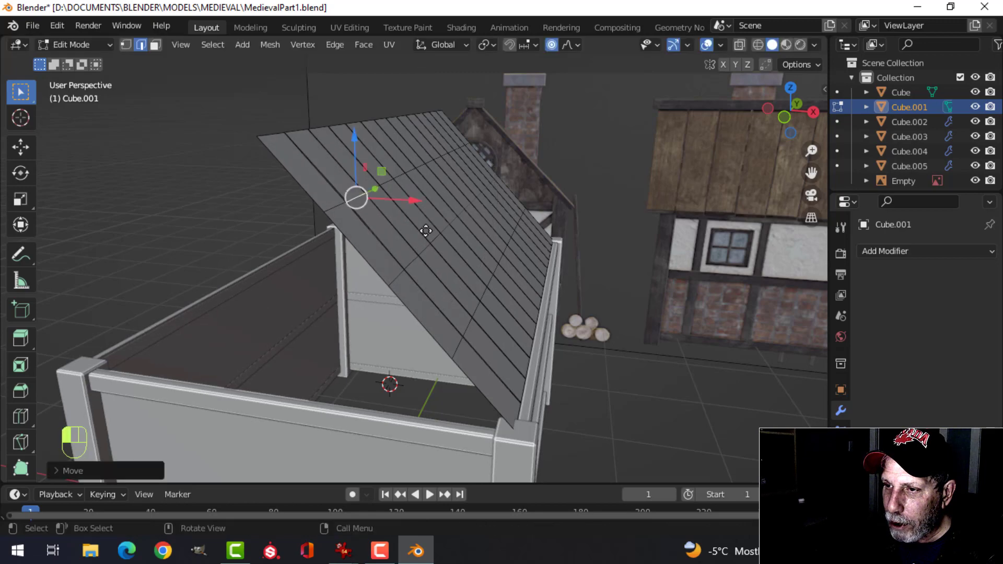
Nudge one edge on the middle cross cut and one on the lowest cross cut, both with random proportional falloff
key("g")
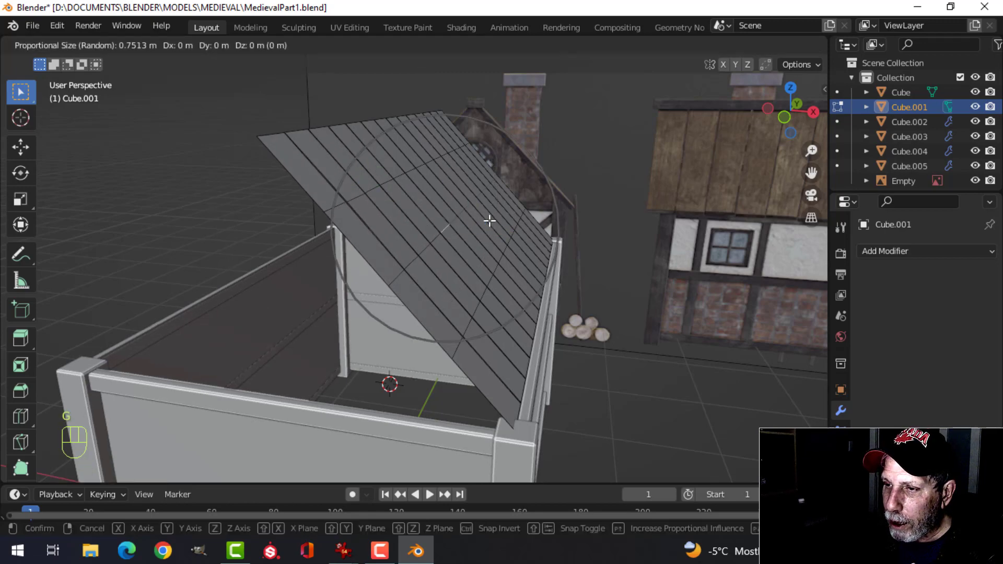
left_click(489, 222)
middle_click_drag(489, 220, 457, 177)
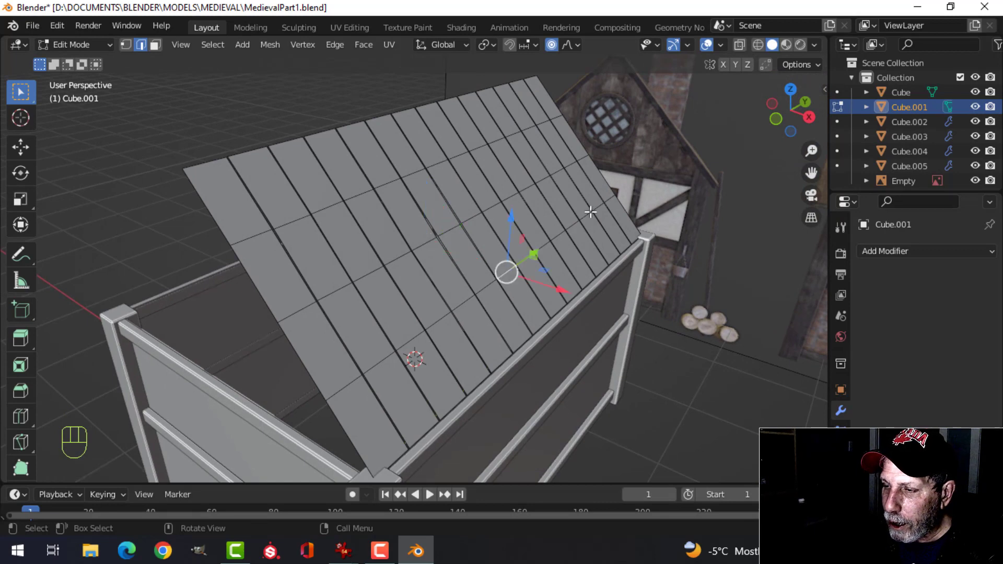
middle_click_drag(590, 211, 614, 189)
key("g")
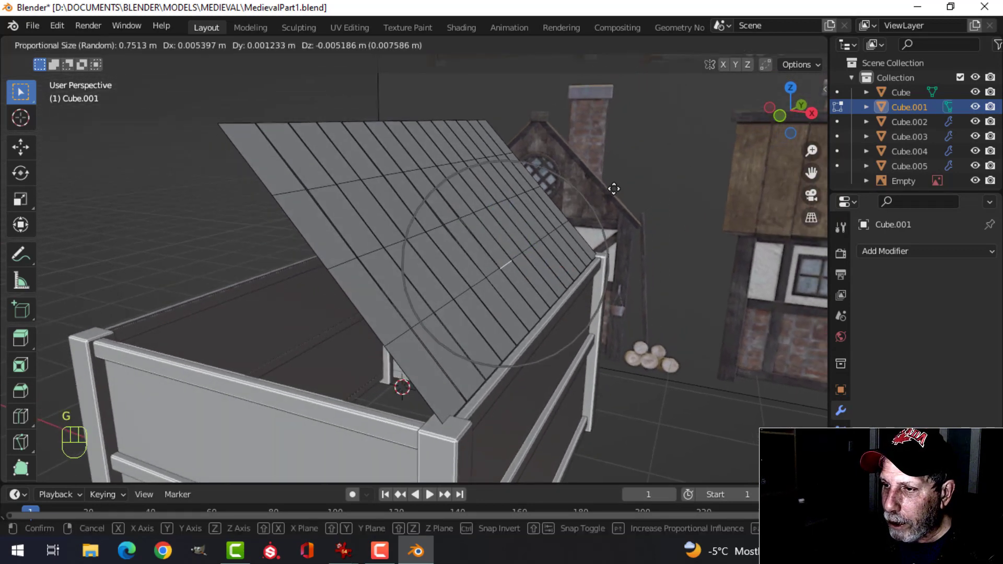
left_click(612, 188)
Randomly displace the planks around an upper cross-cut edge and a lowest cross-cut edge towards the positive Y end, moving the latter about 0.023 m
left_click(471, 161)
key("g")
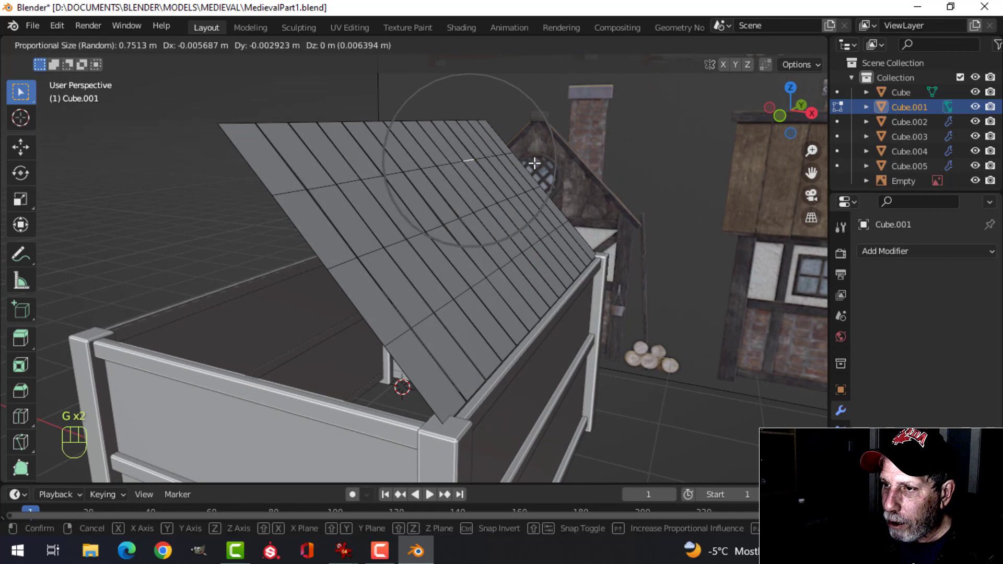
left_click(532, 165)
middle_click_drag(574, 180, 486, 208)
middle_click_drag(621, 224, 403, 230, "shift")
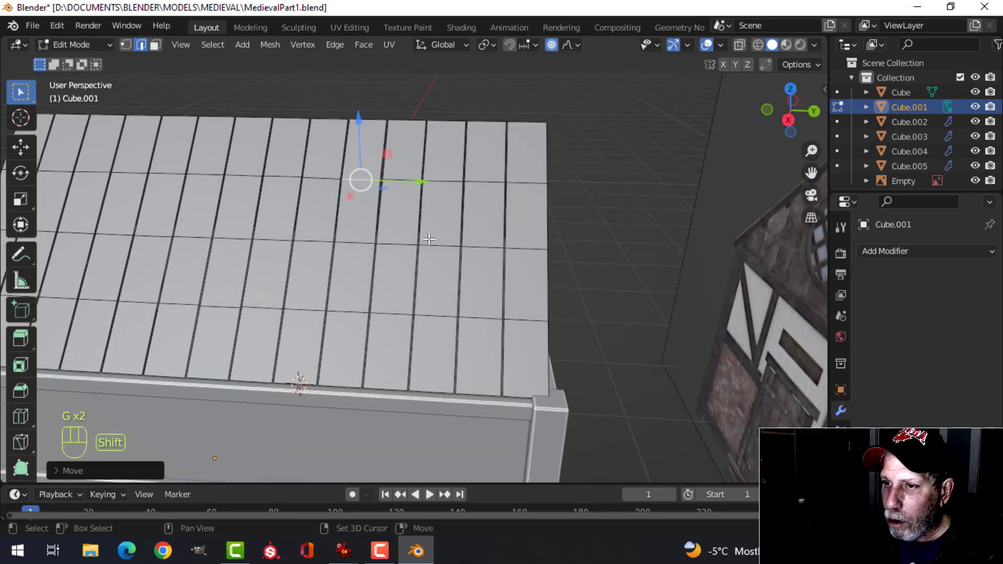
middle_click_drag(454, 287, 408, 229)
left_click(366, 265)
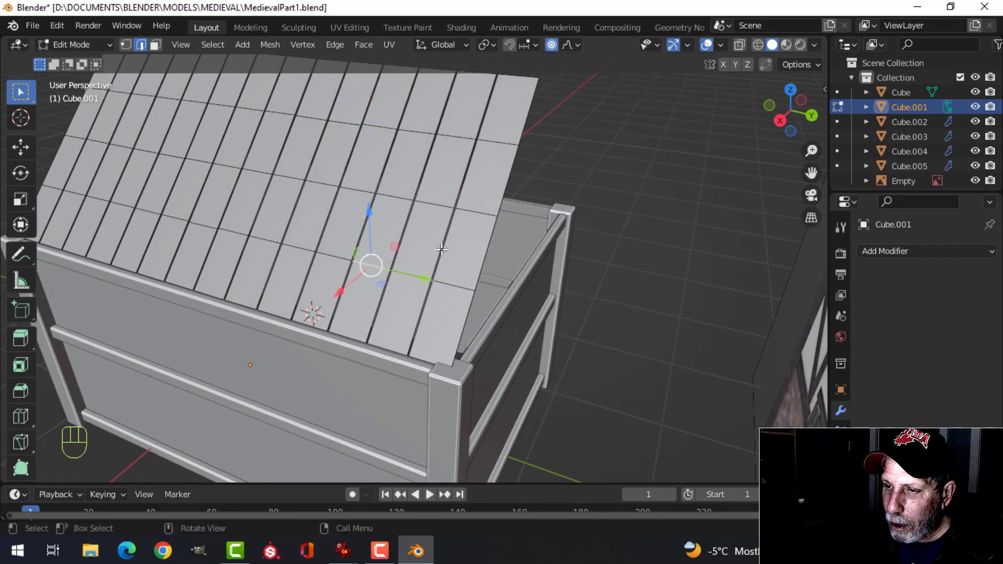
middle_click_drag(365, 265, 418, 223)
key("g")
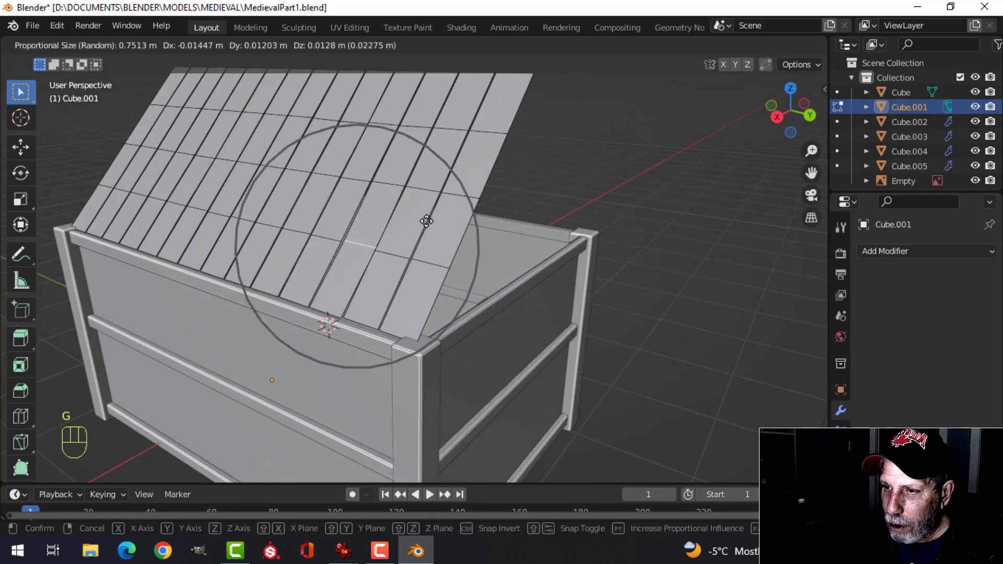
left_click(425, 220)
Nudge a middle cross-cut edge near the positive Y end about 0.011 m with random falloff, and reselect the roof in Object Mode
middle_click_drag(425, 220, 555, 253)
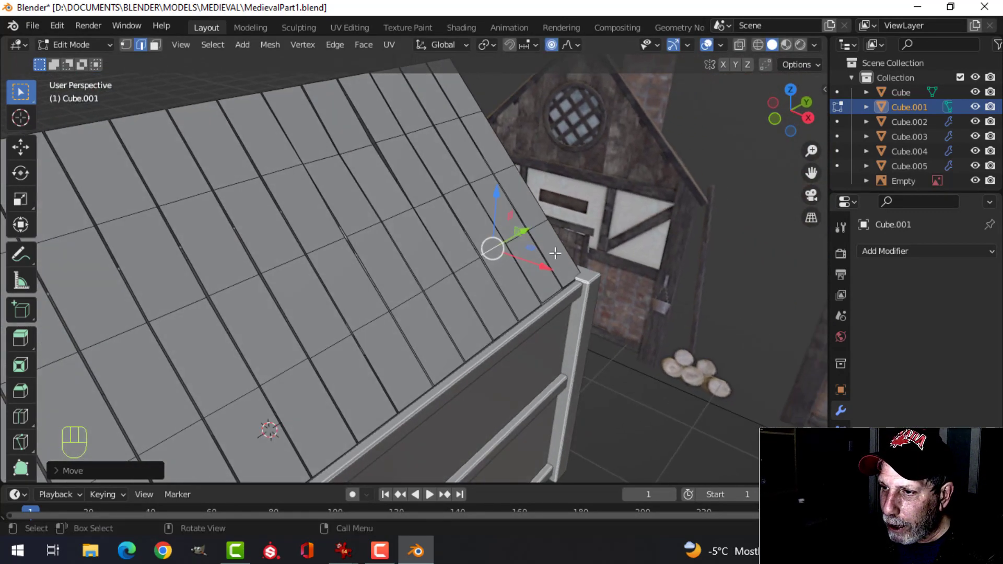
left_click(479, 174)
key("g")
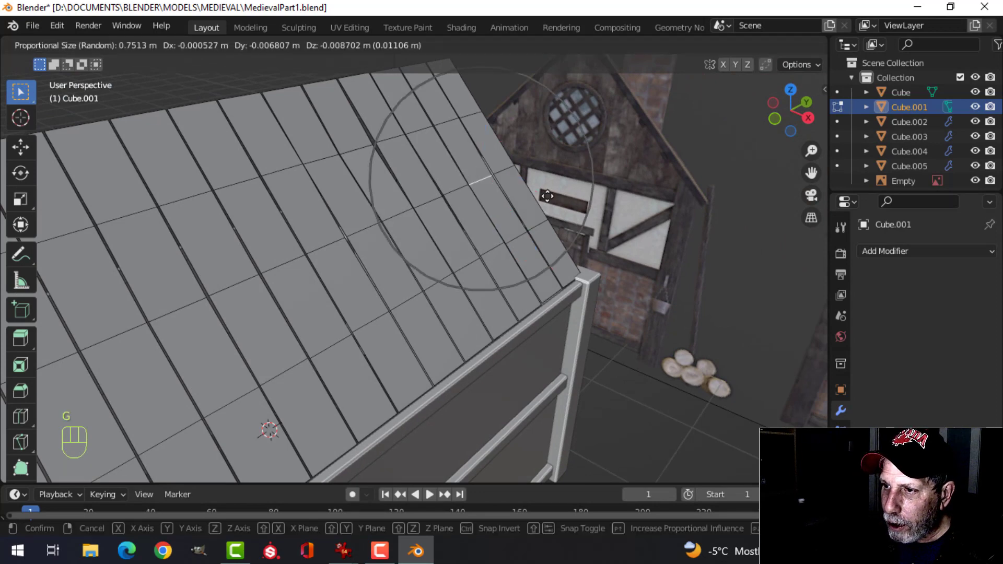
left_click(545, 202)
key("Tab")
scroll(491, 235, "down", 4)
middle_click_drag(487, 239, 463, 202)
scroll(387, 269, "up", 2)
key("alt+a")
left_click(463, 203)
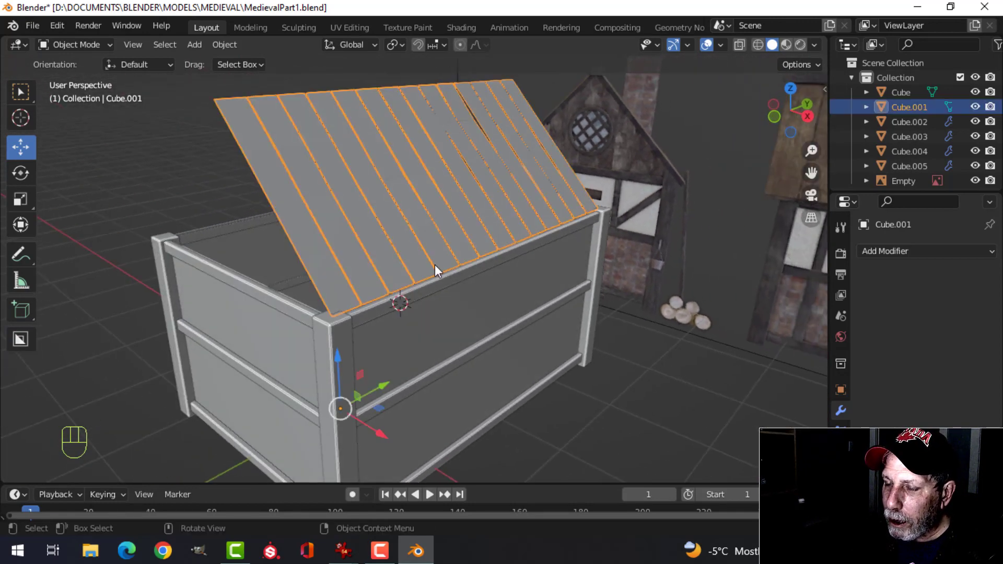
Return to editing the roof mesh and set the transform orientation to Normal
key("Tab")
key("alt+a")
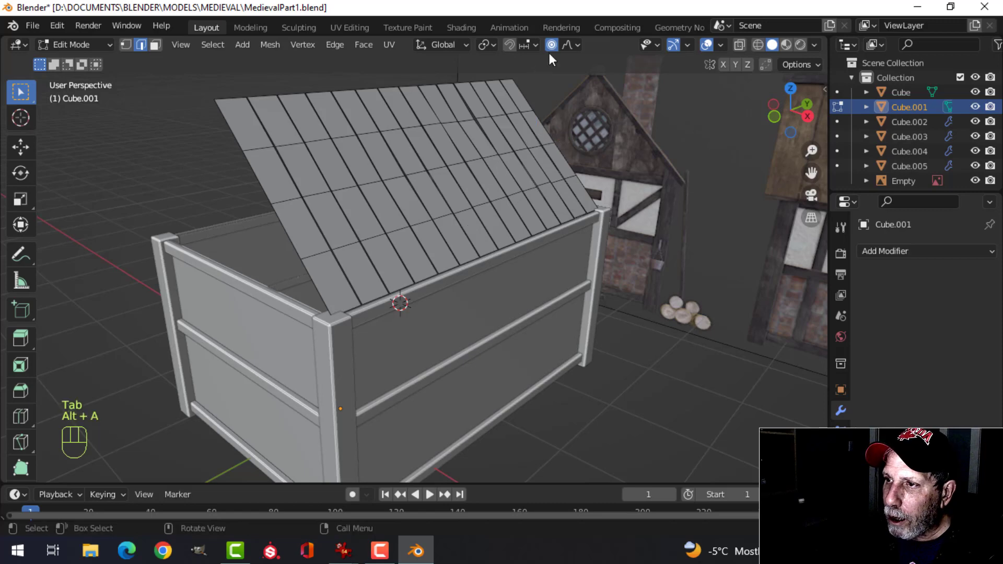
middle_click_drag(441, 277, 472, 259, "shift")
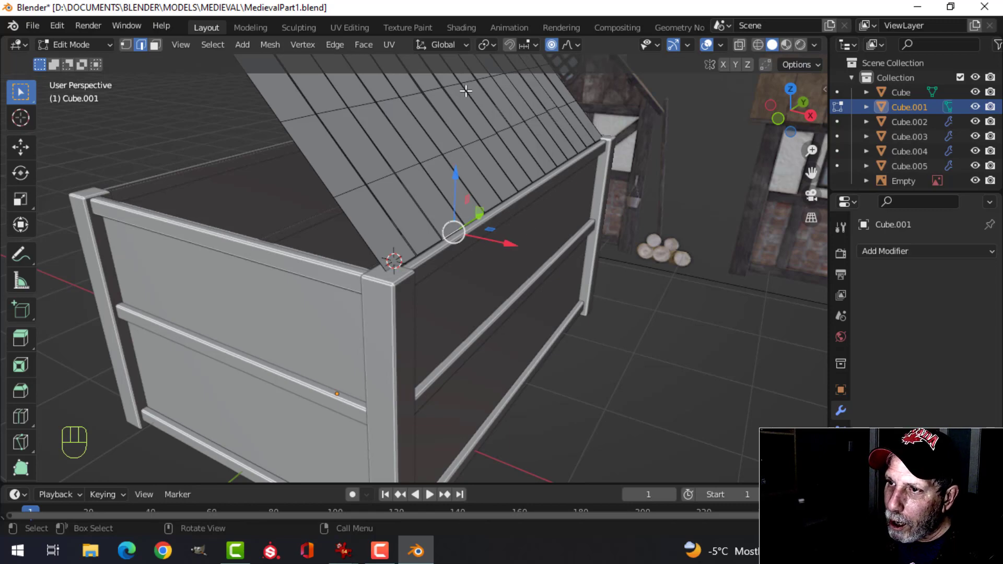
left_click(450, 40)
left_click(420, 122)
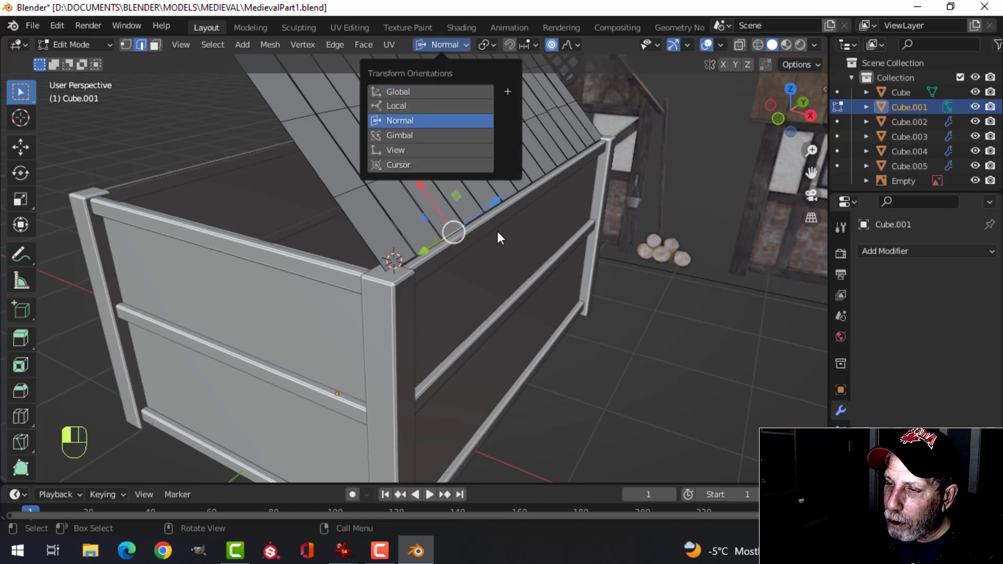
Slide the lower end edge of a plank near the negative Y end slightly down the slope along its normal X axis
middle_click_drag(454, 232, 523, 199)
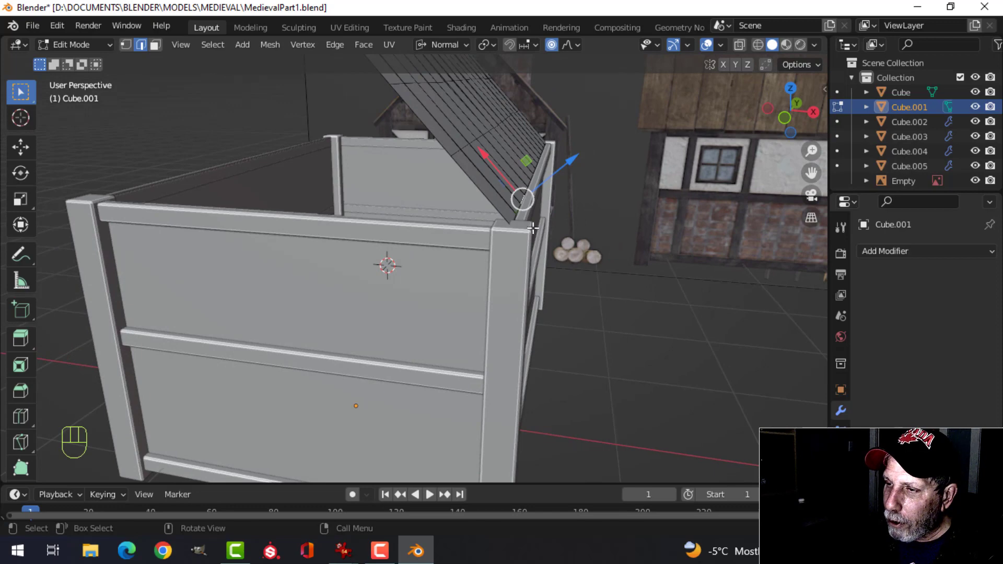
scroll(534, 225, "down", 1)
scroll(535, 220, "up", 1)
mouse_move(535, 234)
middle_mouse_down("shift")
mouse_move(515, 250)
mouse_move(527, 248)
middle_mouse_up("shift")
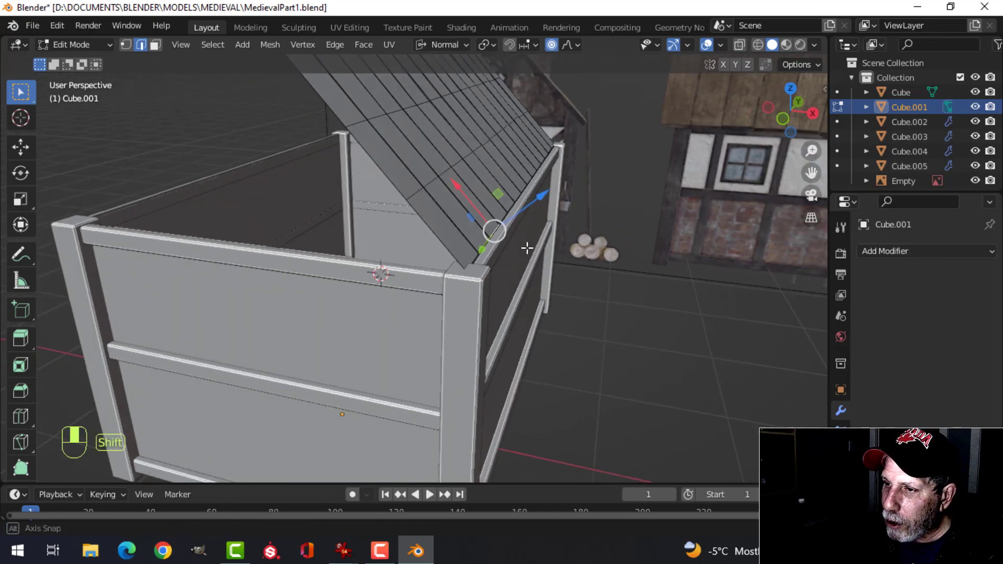
left_click_drag(460, 190, 467, 193)
middle_click_drag(559, 214, 505, 207)
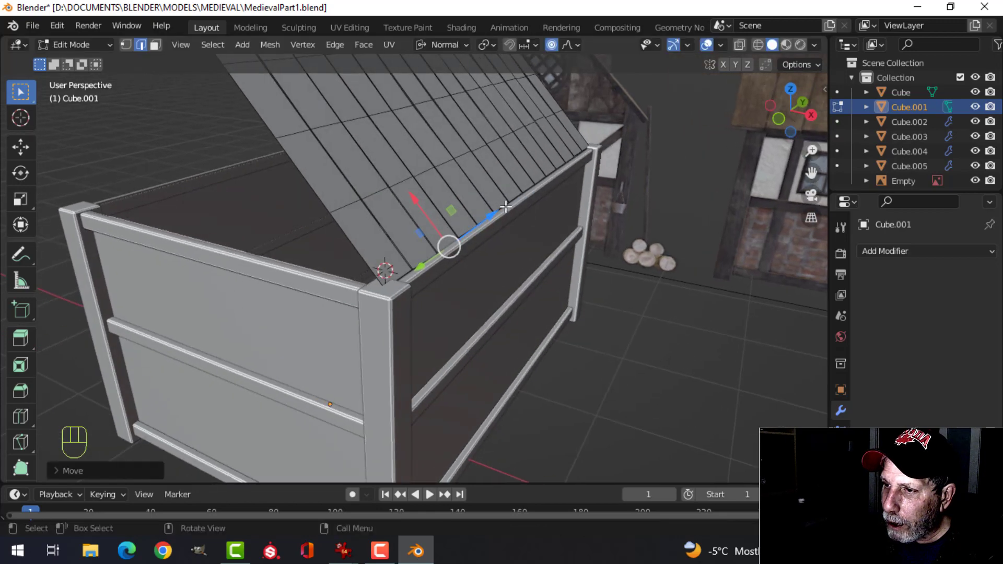
Shift further plank end edges along the eave towards the positive Y end up or down the slope, and leave Edit Mode
left_click(505, 206)
left_click_drag(466, 161, 584, 165)
left_click(544, 180)
left_click(568, 161)
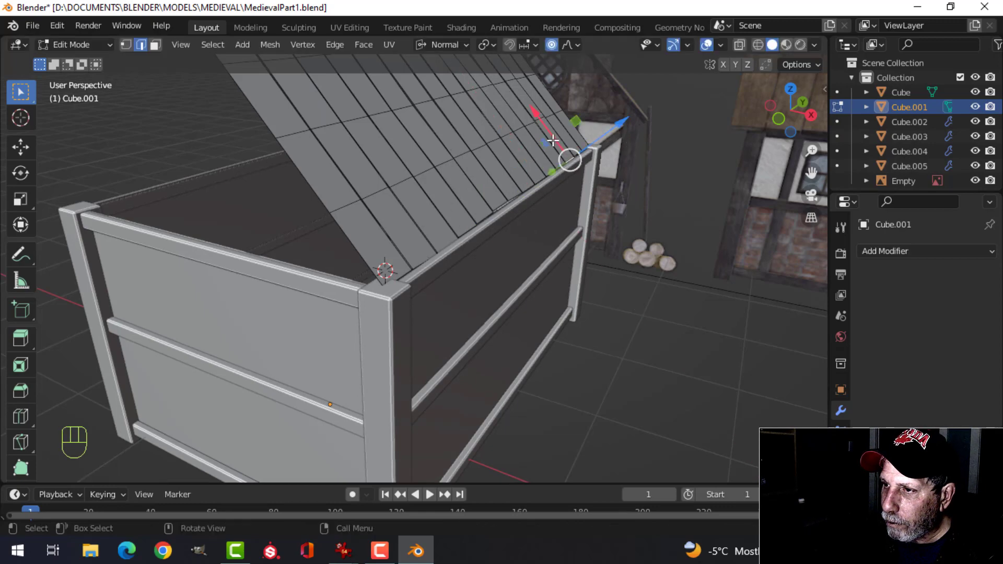
left_click_drag(549, 134, 541, 129)
key("Tab")
middle_click_drag(563, 181, 510, 236)
key("alt+a")
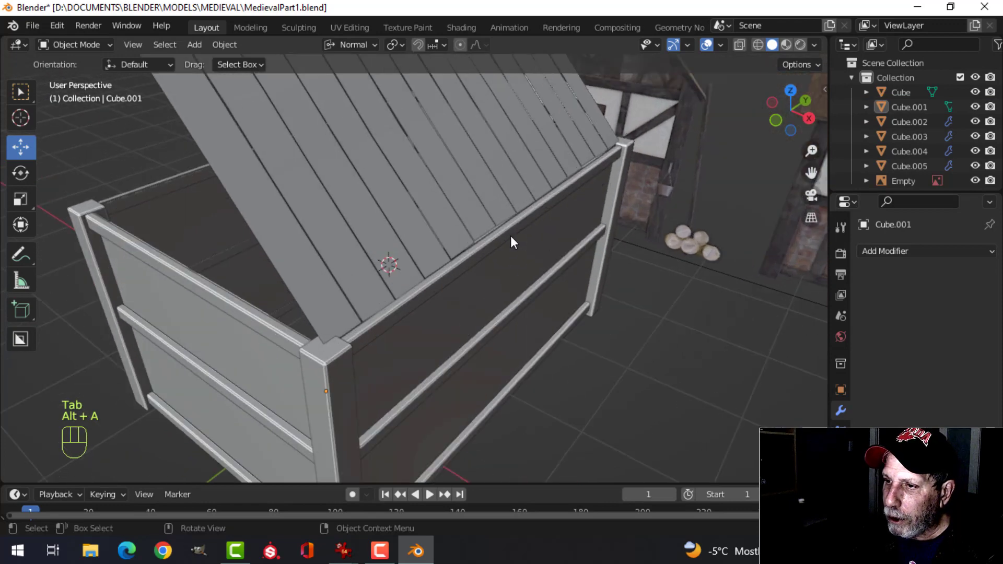
Slide one more plank end edge near the middle of the eave slightly down the slope, and reselect the roof in Object Mode
key("Tab")
left_click(509, 219)
left_click_drag(479, 171, 484, 176)
key("Tab")
middle_click_drag(559, 211, 467, 235)
scroll(482, 231, "down", 2)
key("alt+a")
scroll(475, 225, "up", 3)
left_click(467, 235)
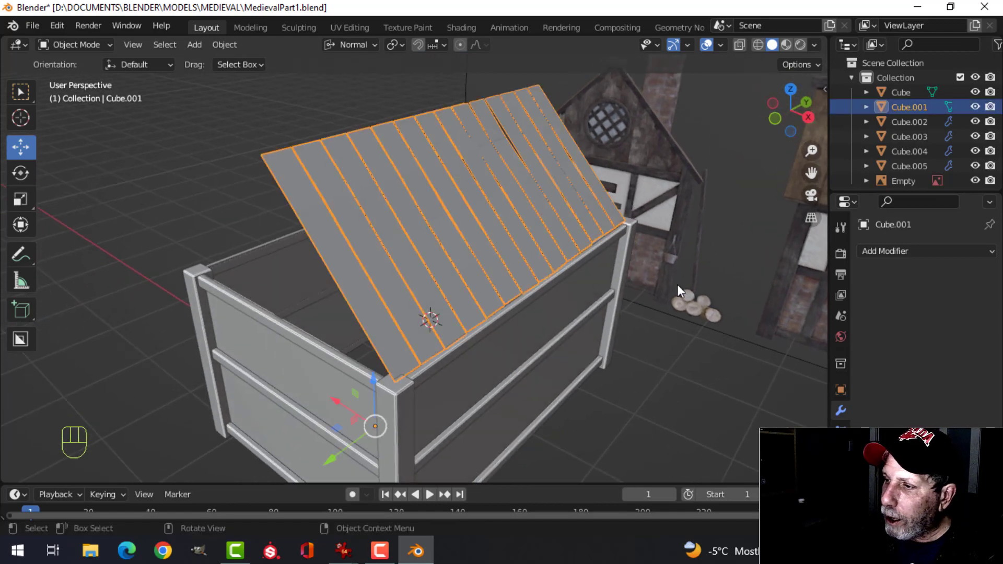
Add a Solidify modifier to the roof planks with a thickness of -0.079 m
middle_click_drag(663, 316, 652, 291)
left_click(897, 249)
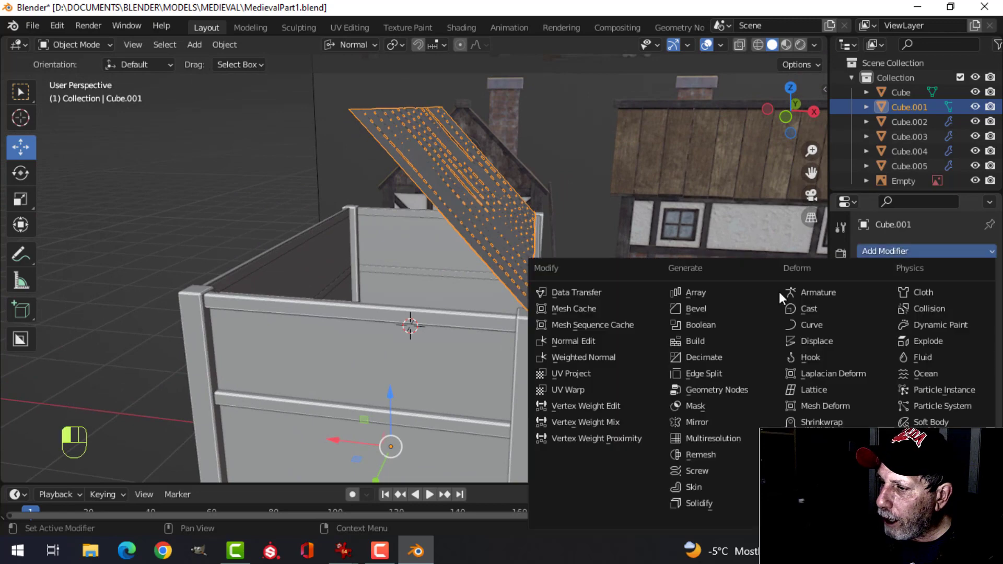
left_click(699, 503)
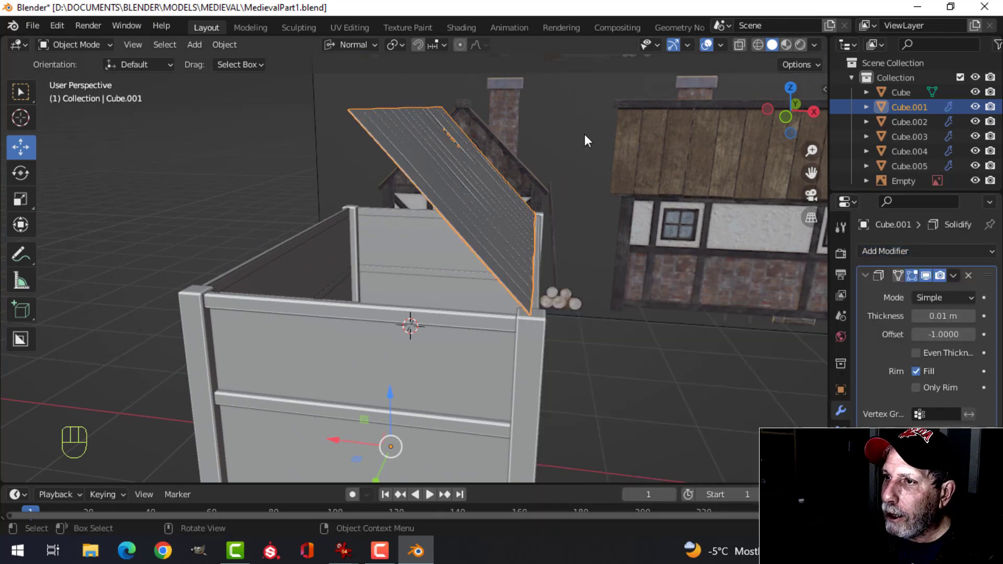
left_click_drag(935, 317, 890, 317, "shift")
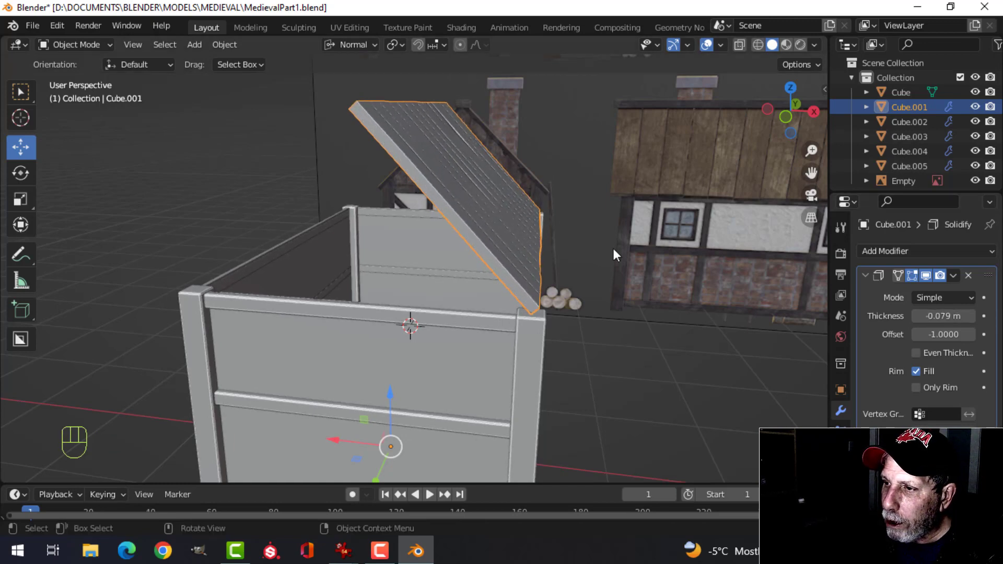
mouse_move(612, 249)
middle_mouse_down()
mouse_move(641, 234)
mouse_move(556, 260)
mouse_move(378, 242)
mouse_move(588, 248)
mouse_move(589, 237)
mouse_move(612, 256)
middle_mouse_up()
Add a Bevel modifier to the roof planks with an amount of 0.01 m
left_click(884, 250)
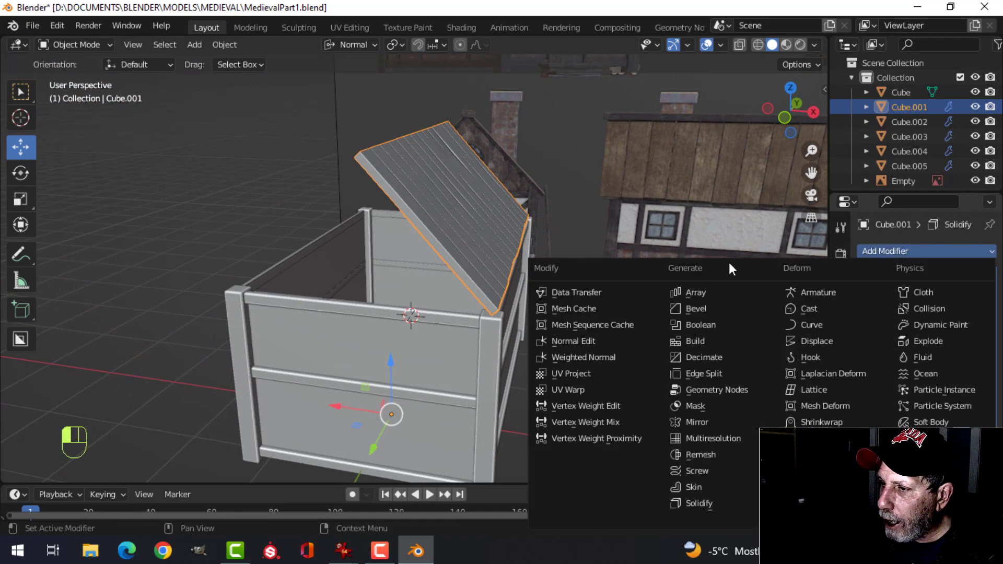
left_click(708, 307)
scroll(923, 415, "down", 8)
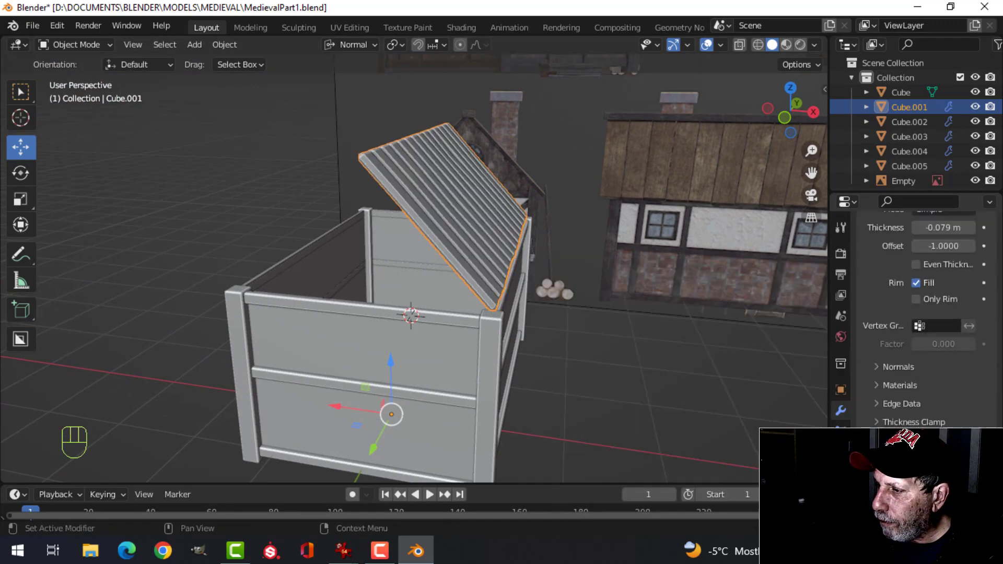
left_click(934, 399)
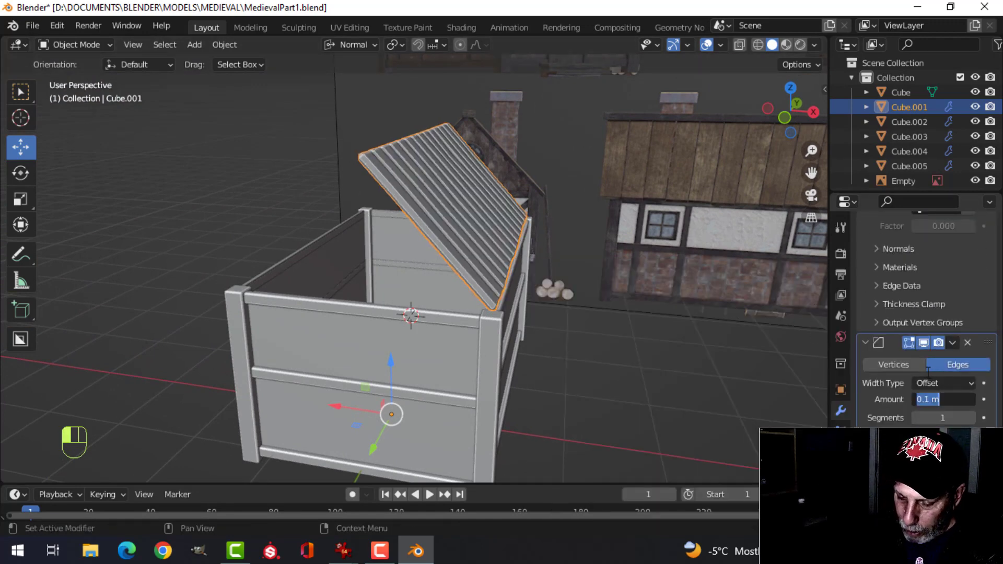
type("0.01")
key("Return")
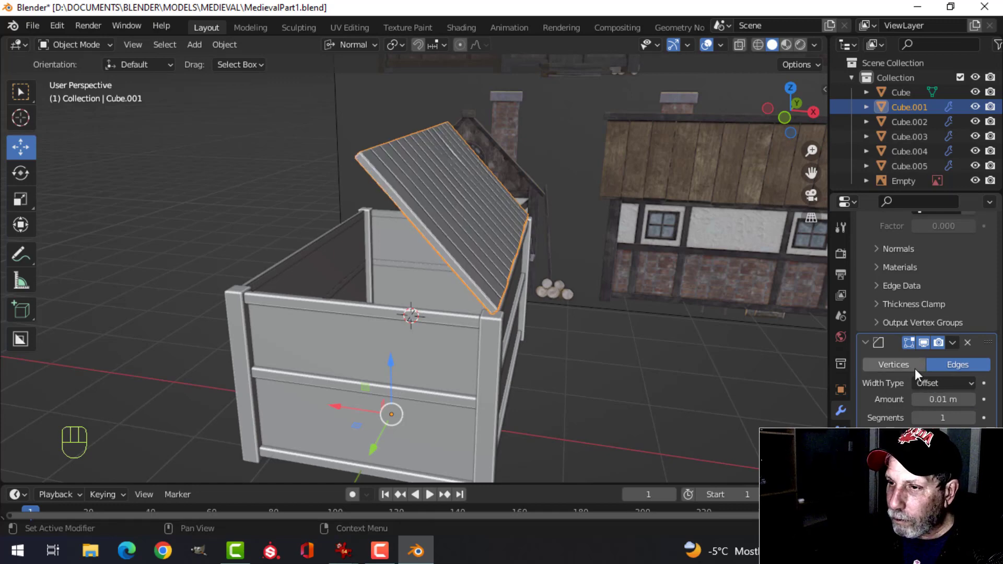
scroll(463, 179, "up", 5)
Shade the roof planks smooth and enable Auto Smooth in their normals settings
middle_click_drag(462, 179, 514, 236)
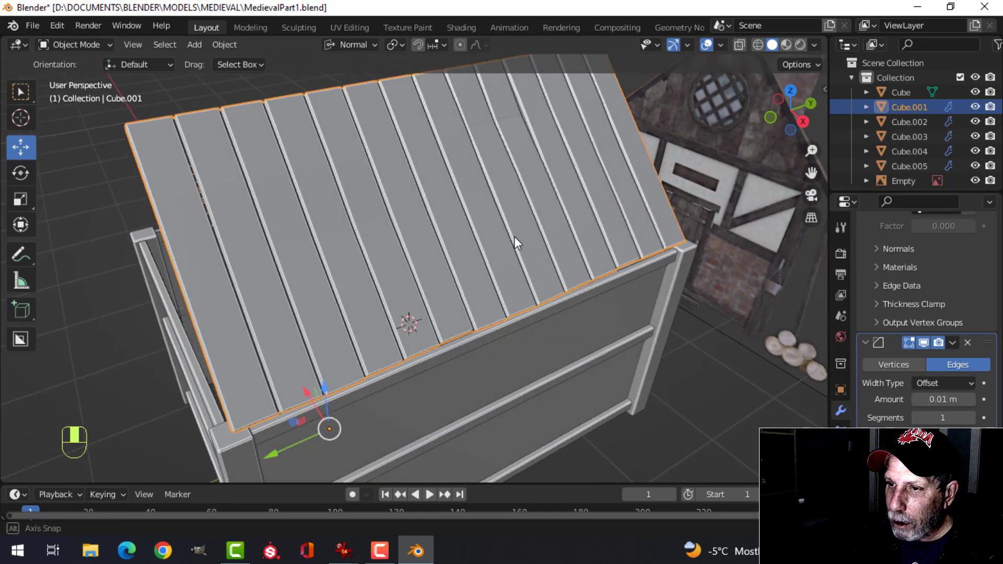
right_click(342, 171)
left_click(340, 172)
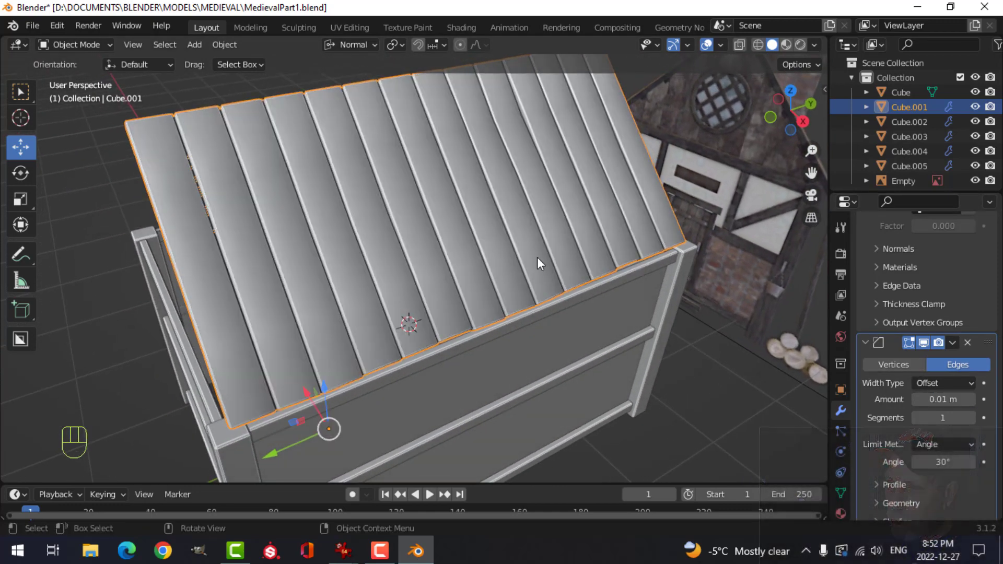
left_click(841, 493)
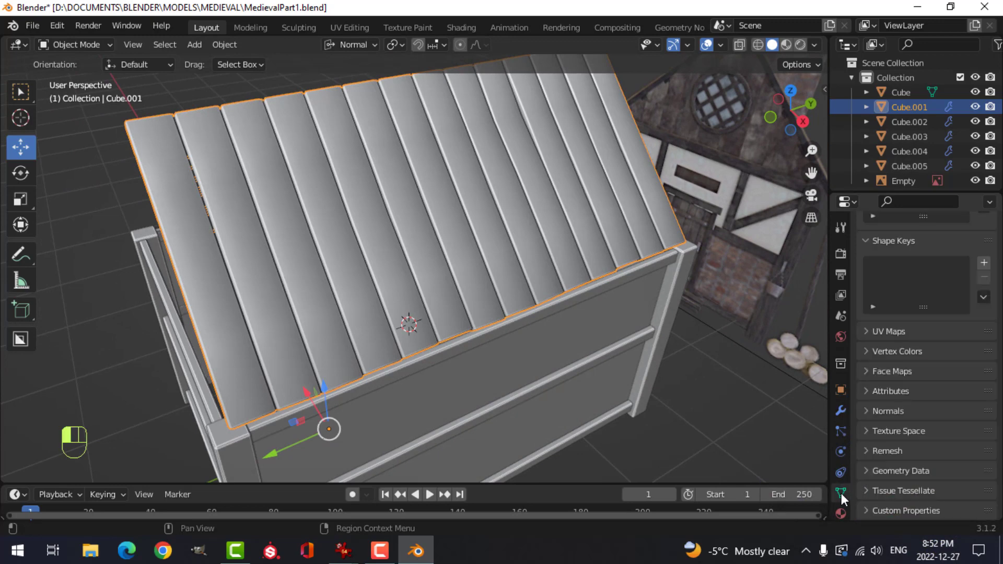
left_click(865, 411)
left_click(916, 434)
key("alt+a")
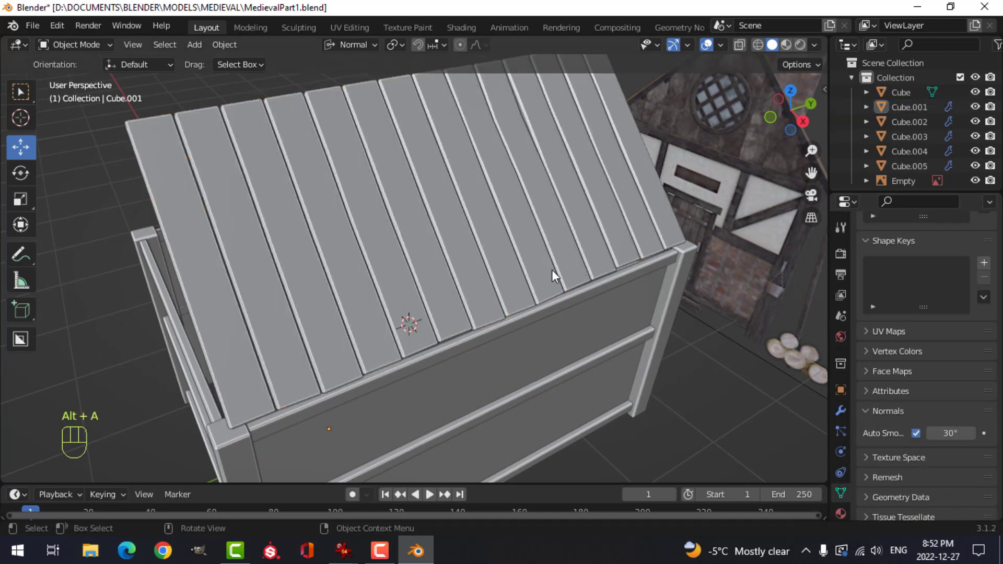
Select all plank geometry in Edit Mode, turn off proportional editing and set the transform pivot to Individual Origins
middle_click_drag(552, 269, 487, 277)
key("a")
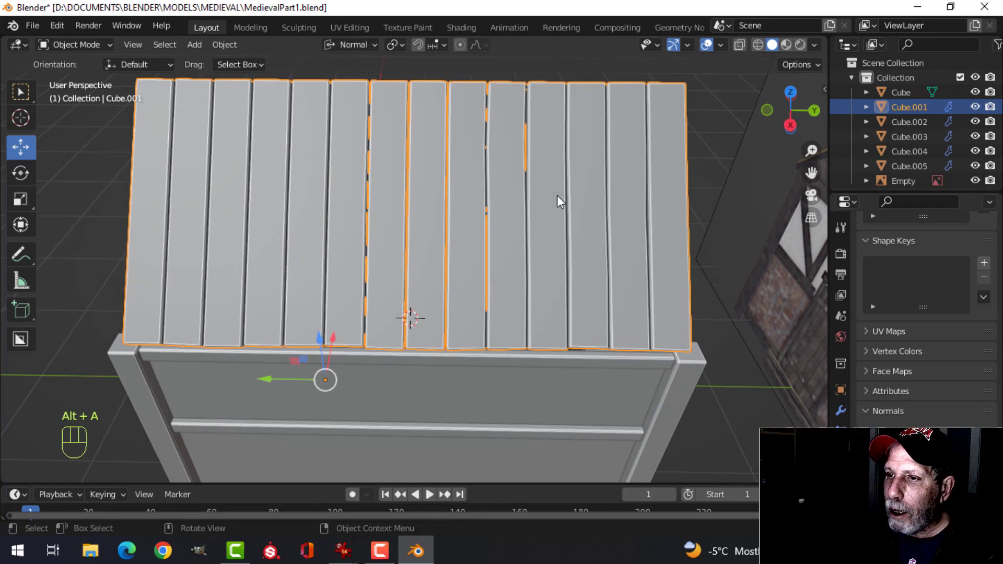
key("Tab")
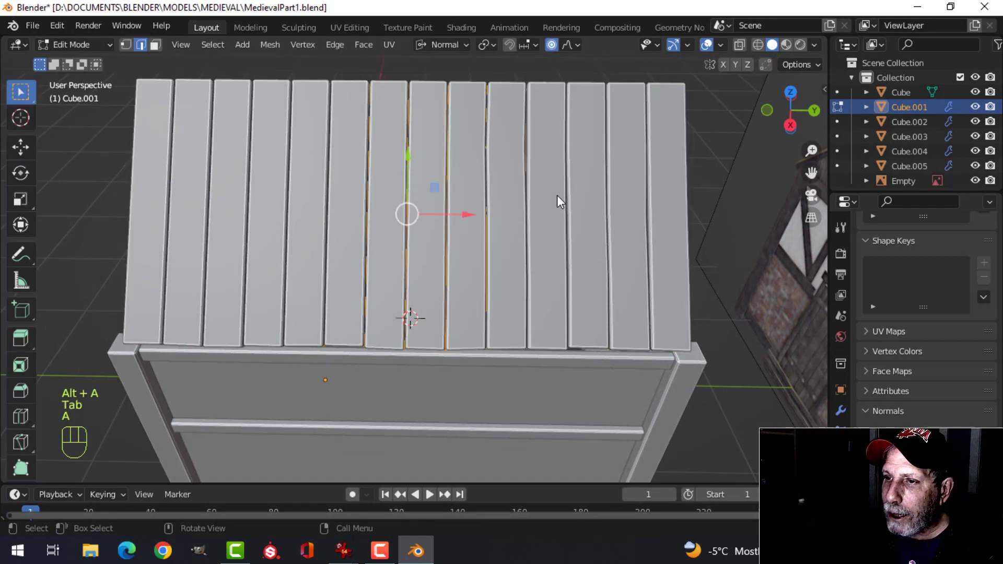
left_click(553, 44)
left_click(486, 44)
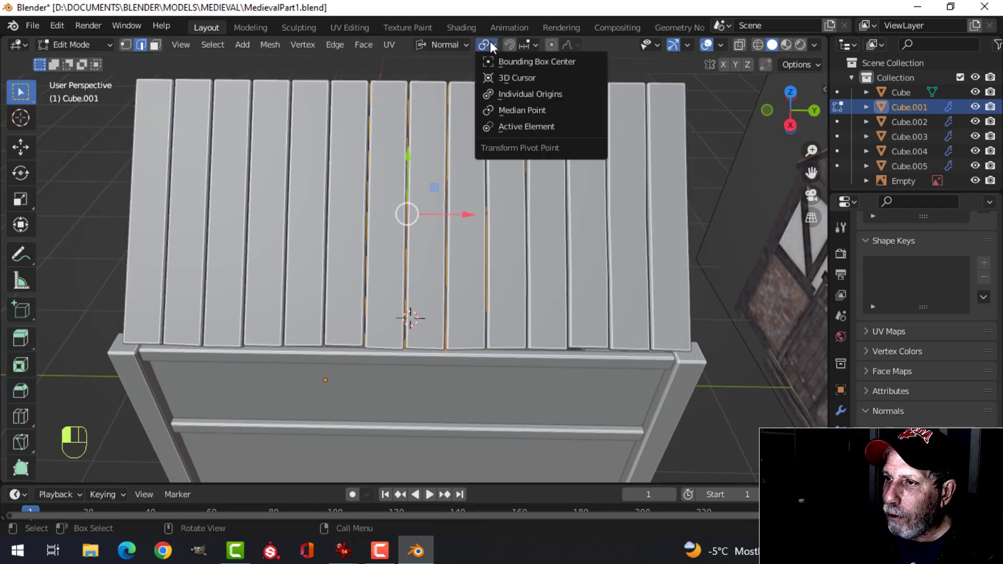
left_click(502, 90)
middle_click_drag(501, 110, 400, 175)
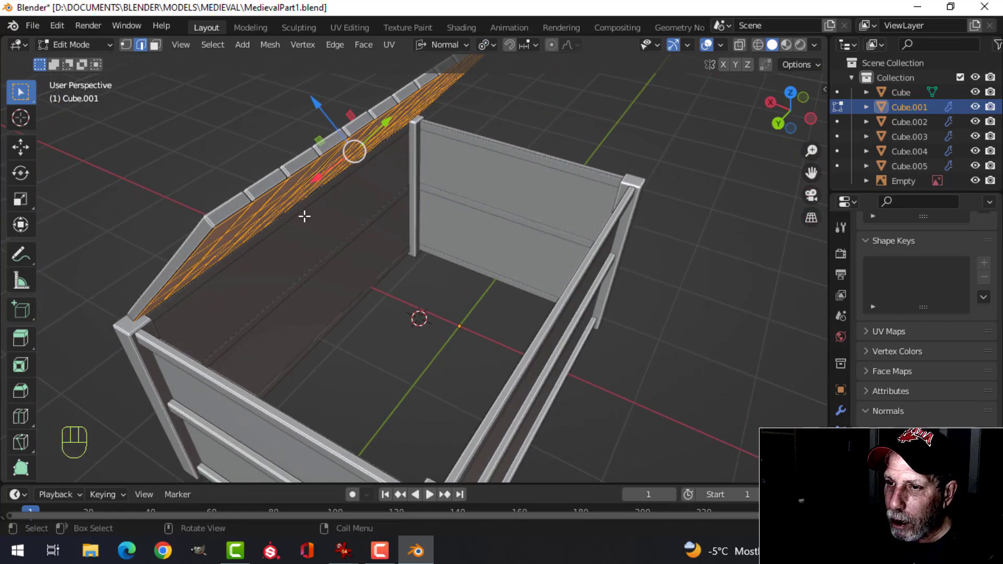
middle_click_drag(304, 216, 605, 215)
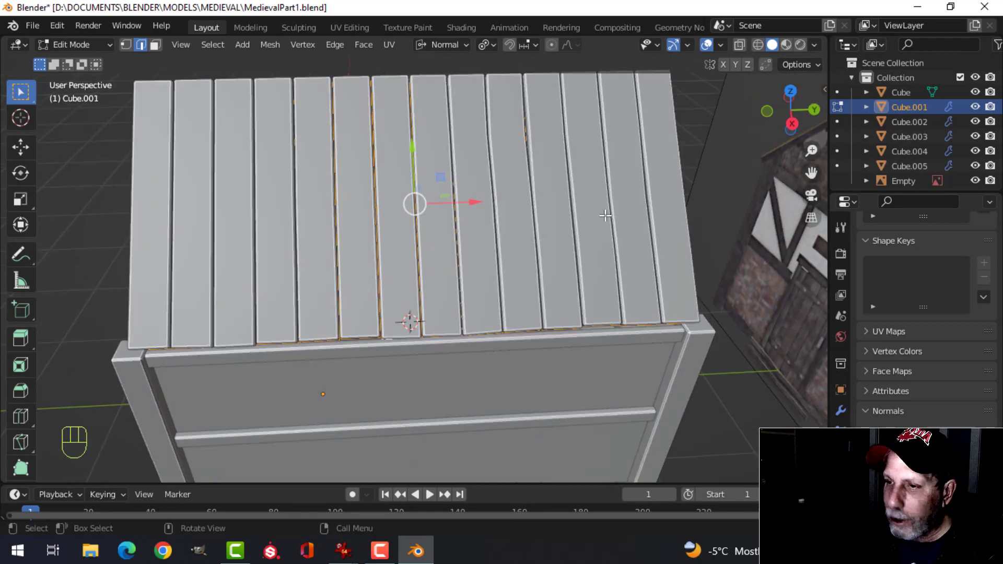
key("s")
key("x")
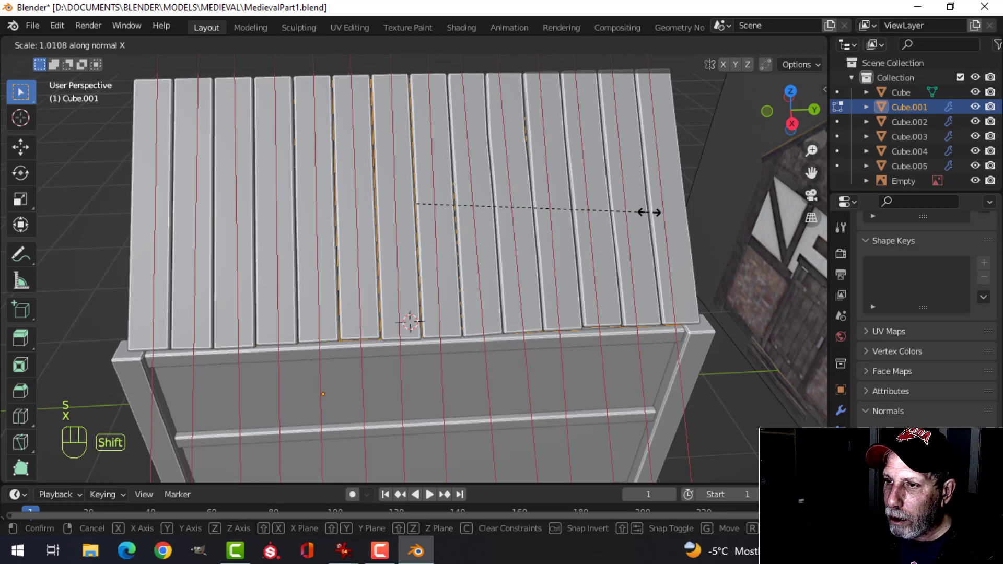
key("Escape")
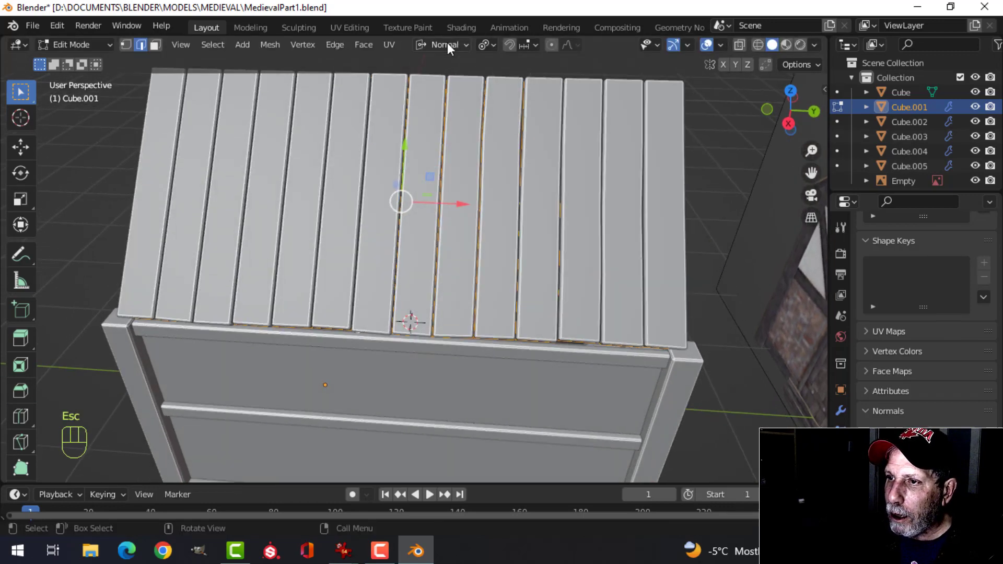
Switch the transform orientation to Global, widen the planks individually along Y by a factor of about 1.02, and leave Edit Mode
left_click(447, 43)
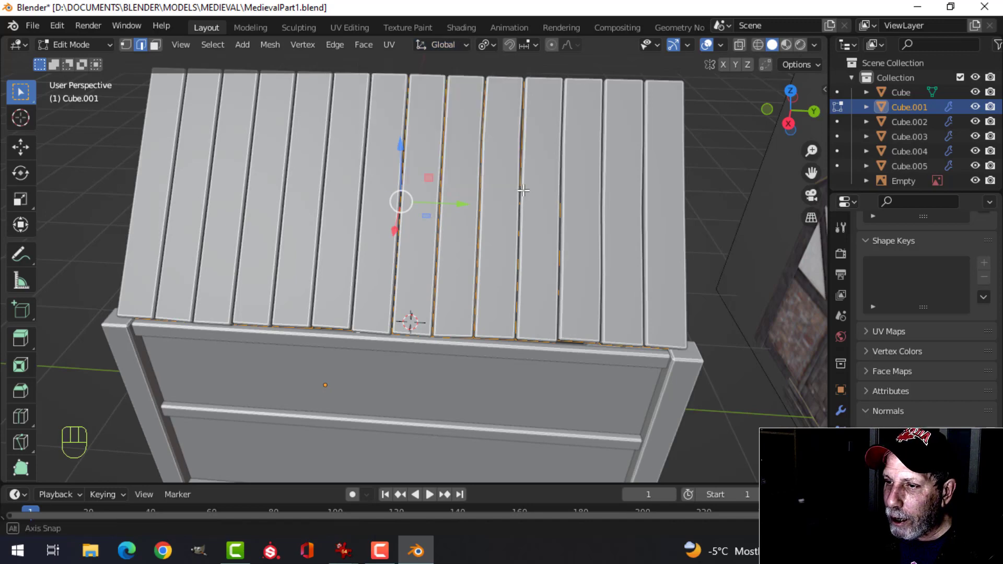
middle_click_drag(523, 191, 616, 180)
key("s")
key("y")
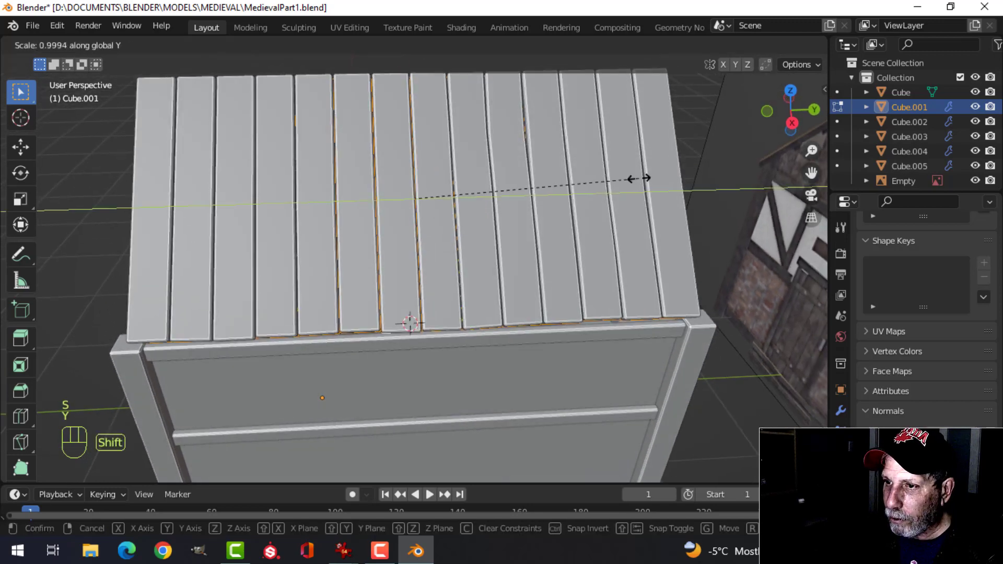
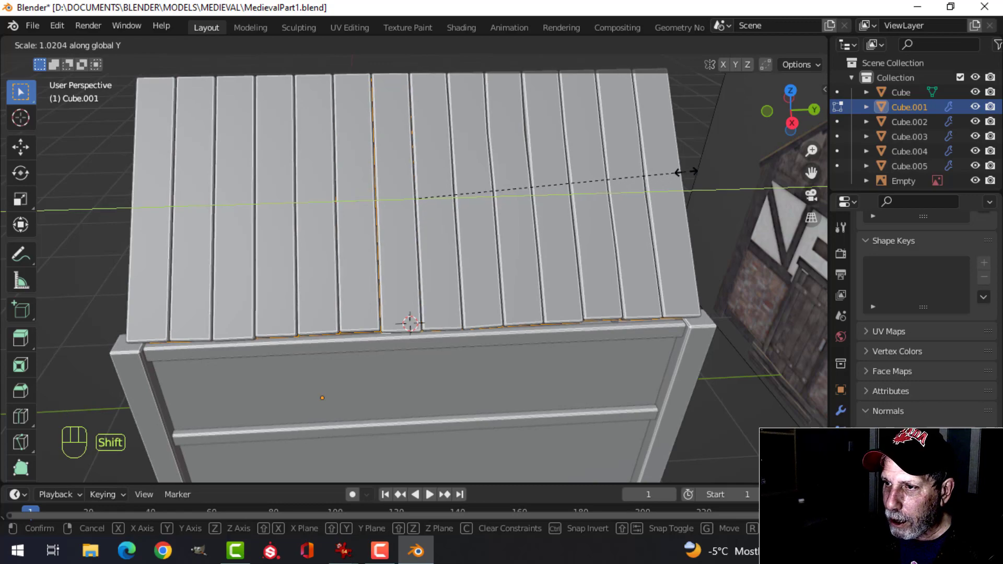
left_click(686, 172)
key("Tab")
scroll(509, 187, "down", 3)
key("alt+a")
Apply the Solidify modifier and the Bevel modifier on the roof planks
middle_click_drag(507, 189, 562, 237)
scroll(541, 233, "up", 3)
left_click(483, 202)
left_click(841, 410)
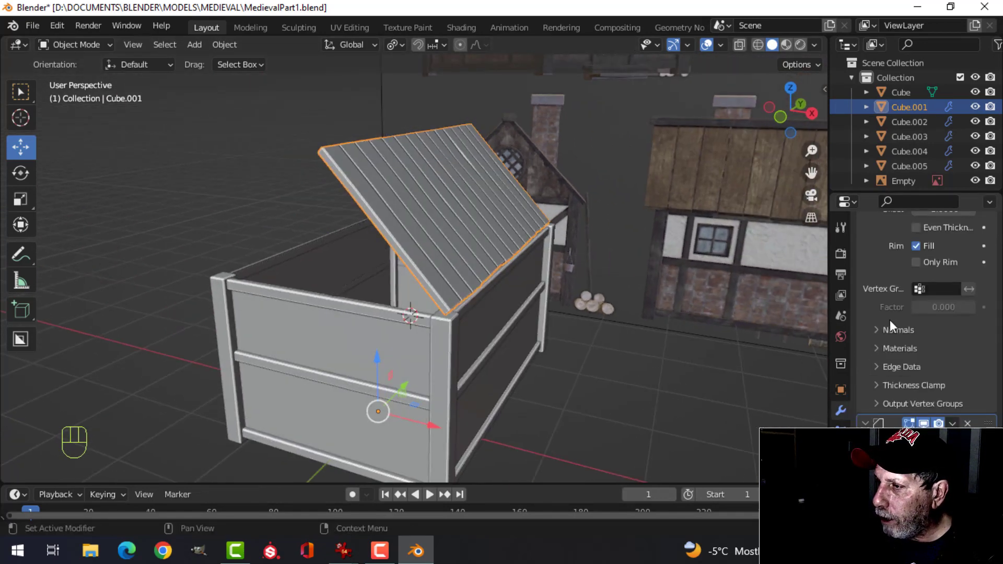
scroll(889, 319, "up", 5)
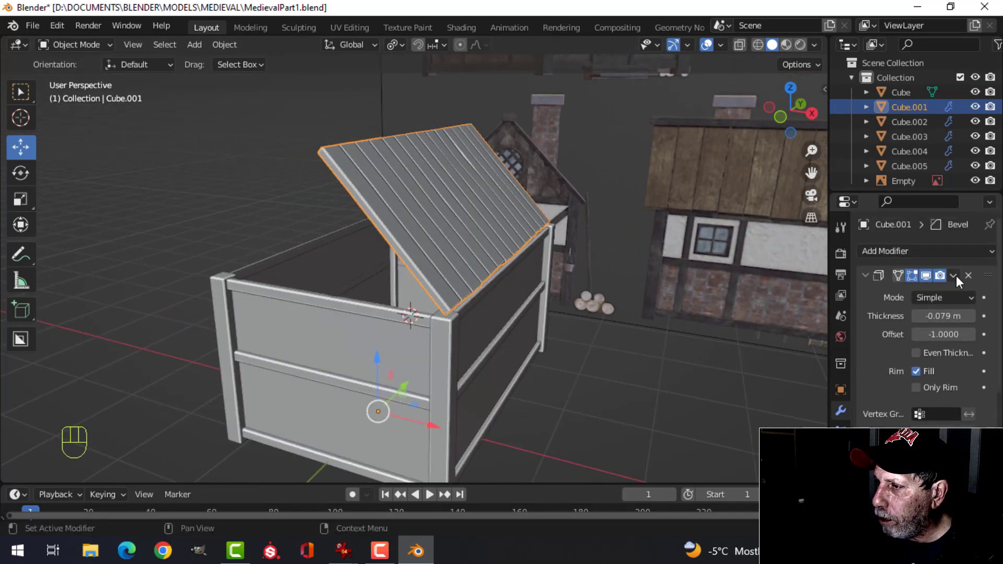
left_click(953, 276)
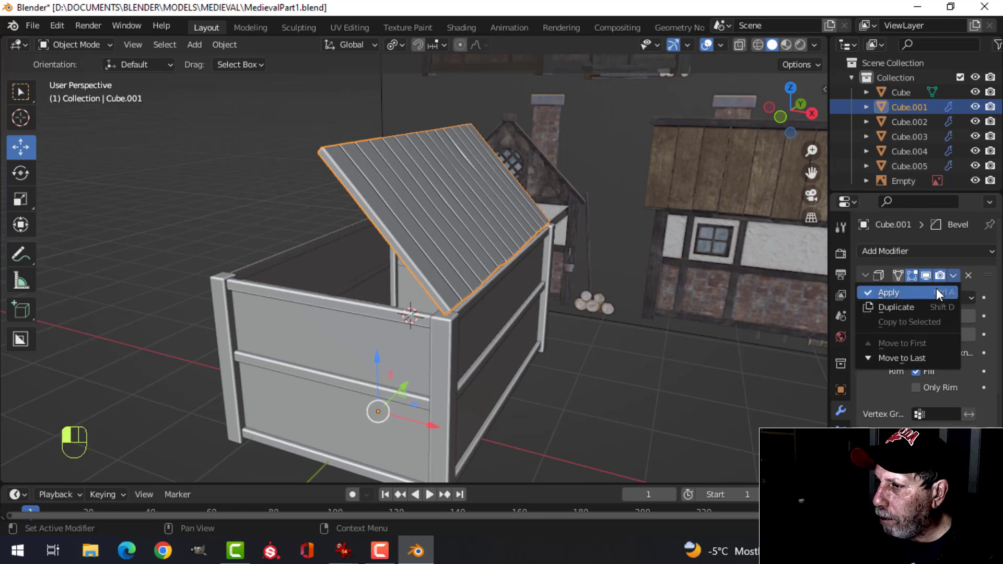
left_click(936, 289)
left_click(953, 275)
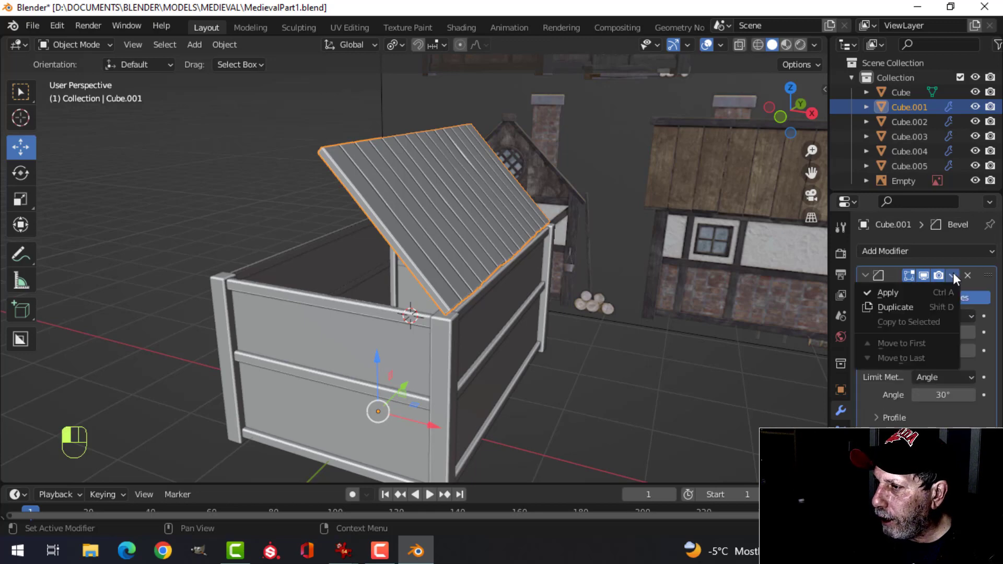
left_click(924, 290)
Edit the roof planks in front-view wireframe with vertex selection and select the vertices at their lower eave end
mouse_move(522, 235)
middle_mouse_down()
mouse_move(431, 255)
mouse_move(519, 217)
mouse_move(510, 240)
mouse_move(429, 236)
mouse_move(594, 235)
mouse_move(694, 221)
mouse_move(509, 237)
mouse_move(595, 223)
middle_mouse_up()
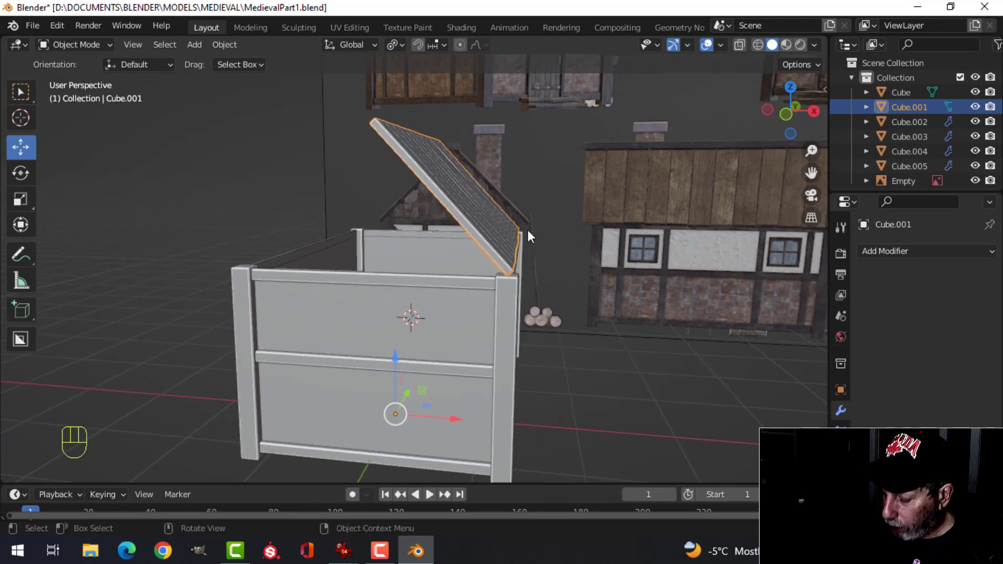
key("KP_1")
scroll(527, 230, "up", 4)
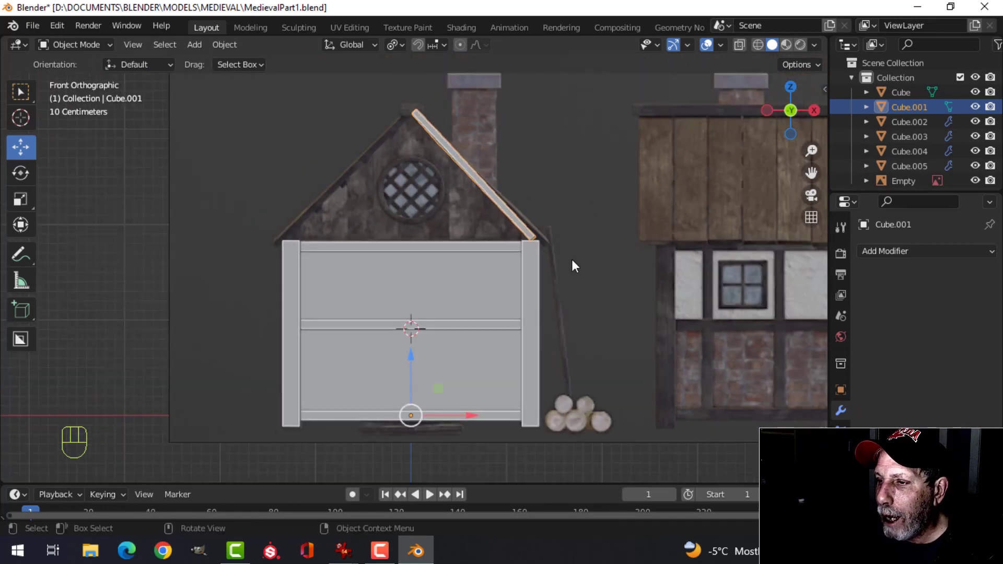
scroll(582, 274, "up", 1)
middle_click_drag(578, 268, 509, 277, "shift")
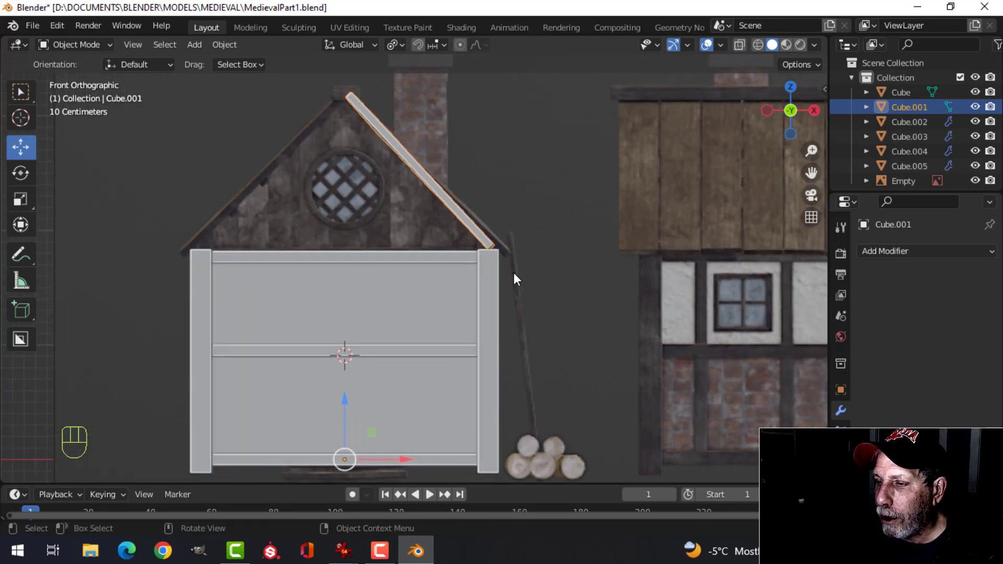
key("Tab")
key("z")
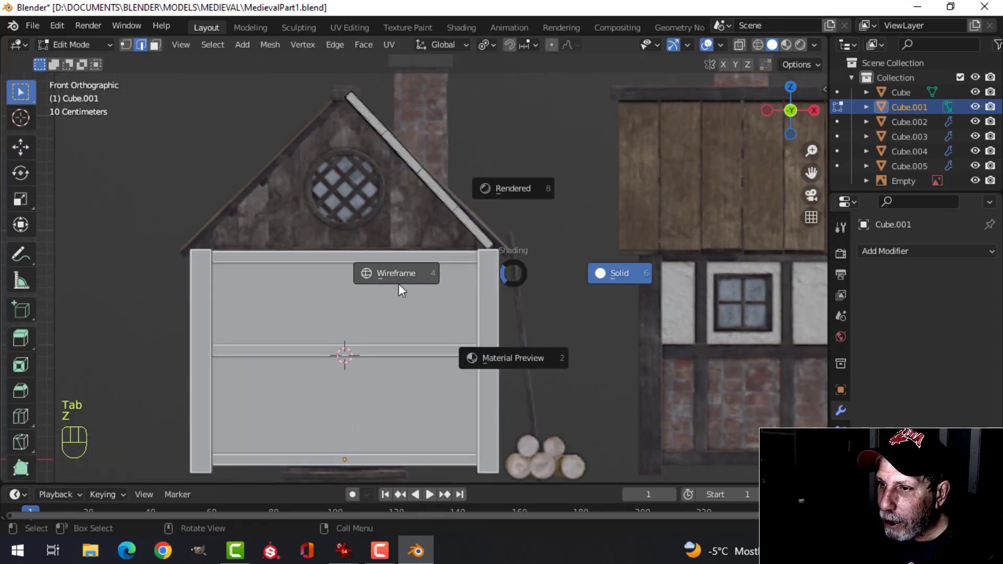
left_click(399, 283)
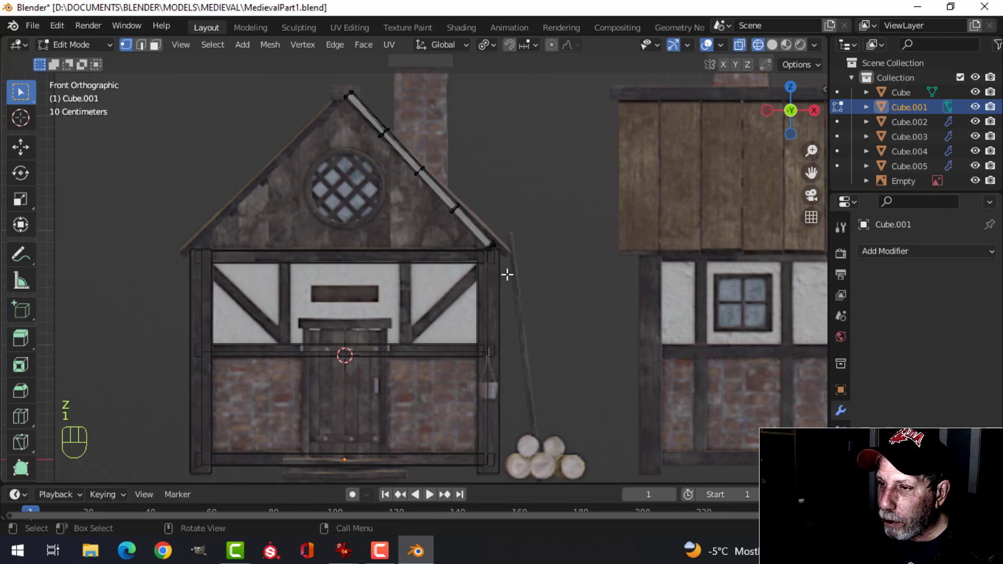
key("z")
left_click(398, 277)
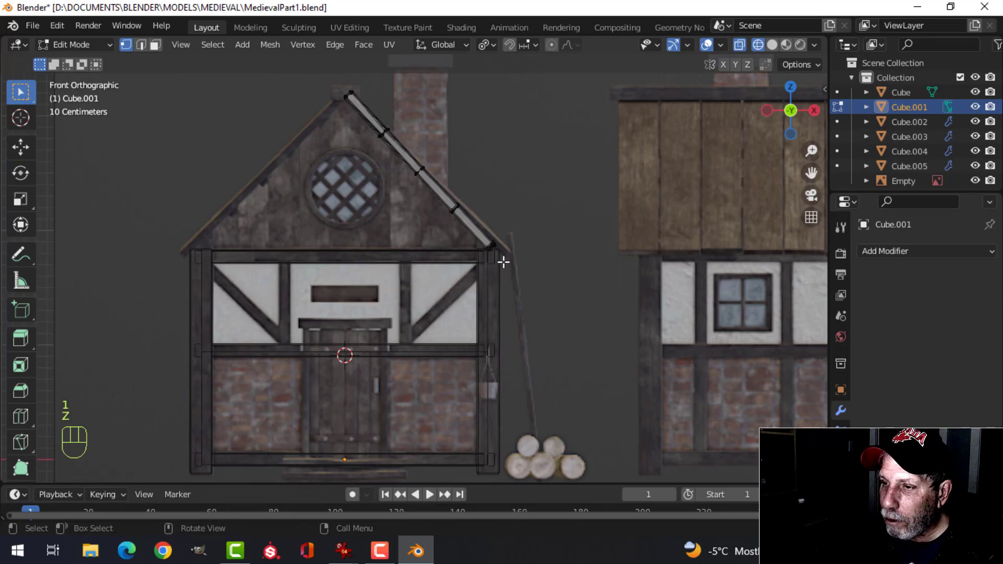
key("z")
left_click(413, 264)
key("b")
mouse_move(572, 323)
left_mouse_down()
mouse_move(499, 287)
mouse_move(461, 228)
left_mouse_up()
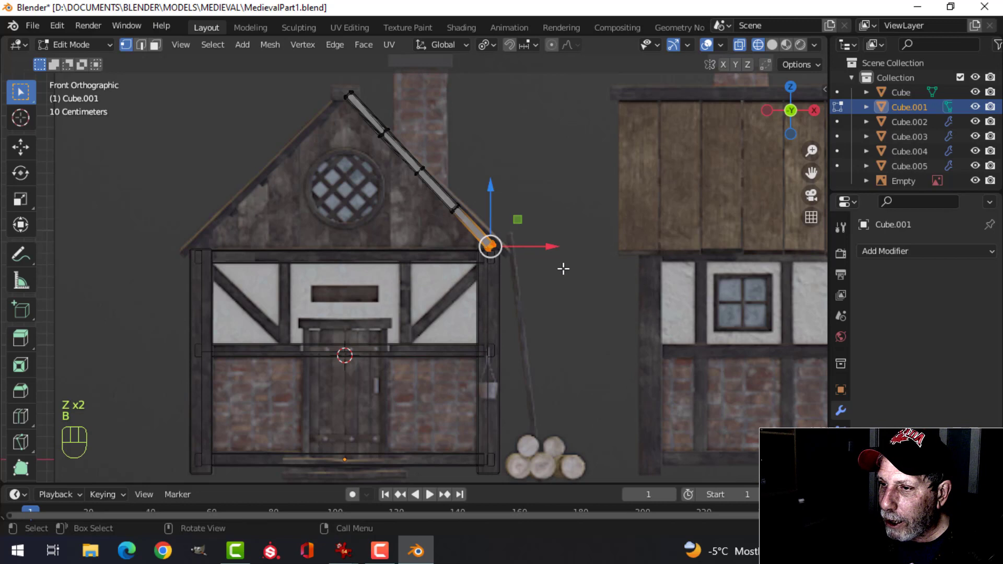
Set the transform orientation to Normal for the selected eave vertices and open the transform pivot point options
left_click(442, 44)
left_click(414, 120)
left_click(485, 45)
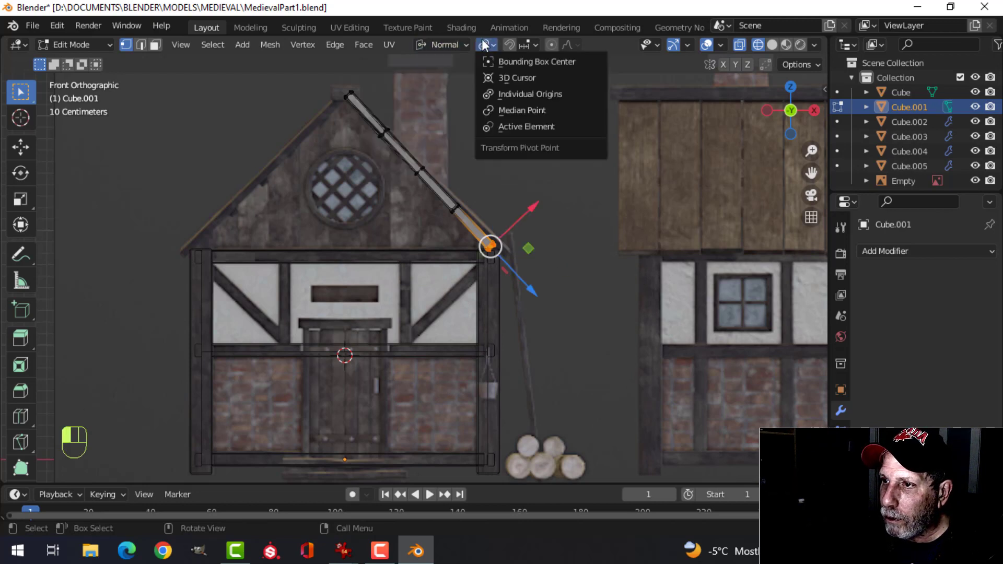
Set the pivot point to Median Point and extend the roof panel's lower end along its slope to the eave in the reference
left_click(485, 45)
left_click(509, 110)
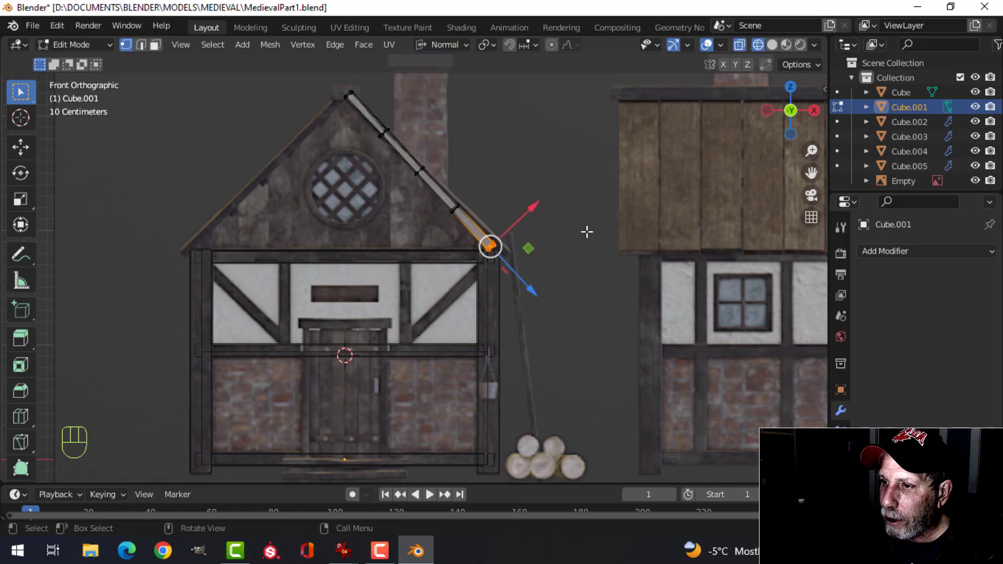
left_click_drag(531, 290, 539, 293)
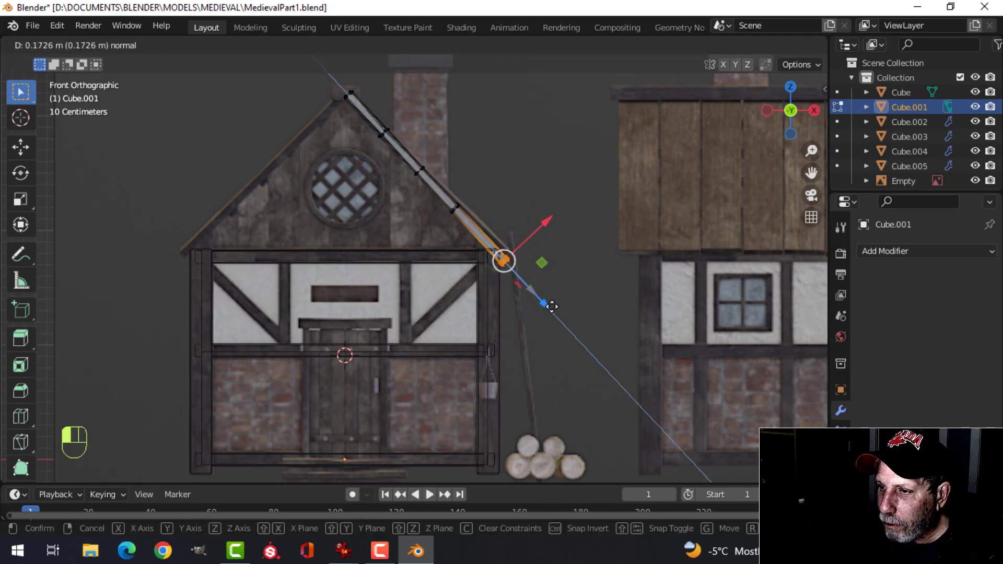
left_click_drag(553, 308, 554, 309)
Switch the viewport to solid shading, leave Edit Mode and deselect the roof panel
key("z")
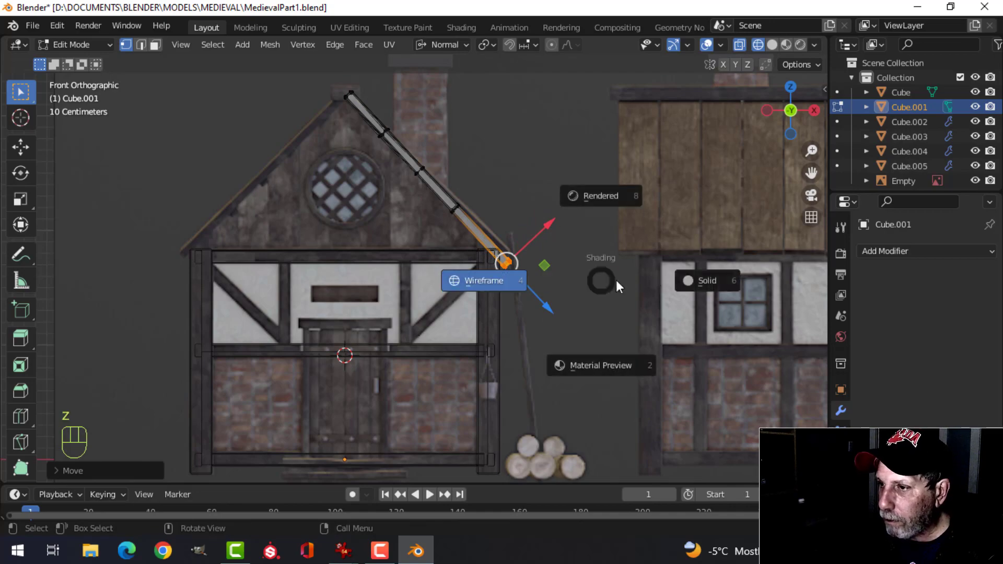
left_click(699, 272)
mouse_move(699, 272)
middle_mouse_down()
mouse_move(554, 254)
mouse_move(385, 259)
mouse_move(581, 252)
mouse_move(521, 260)
mouse_move(487, 242)
middle_mouse_up()
key("Tab")
scroll(554, 256, "down", 3)
key("alt+a")
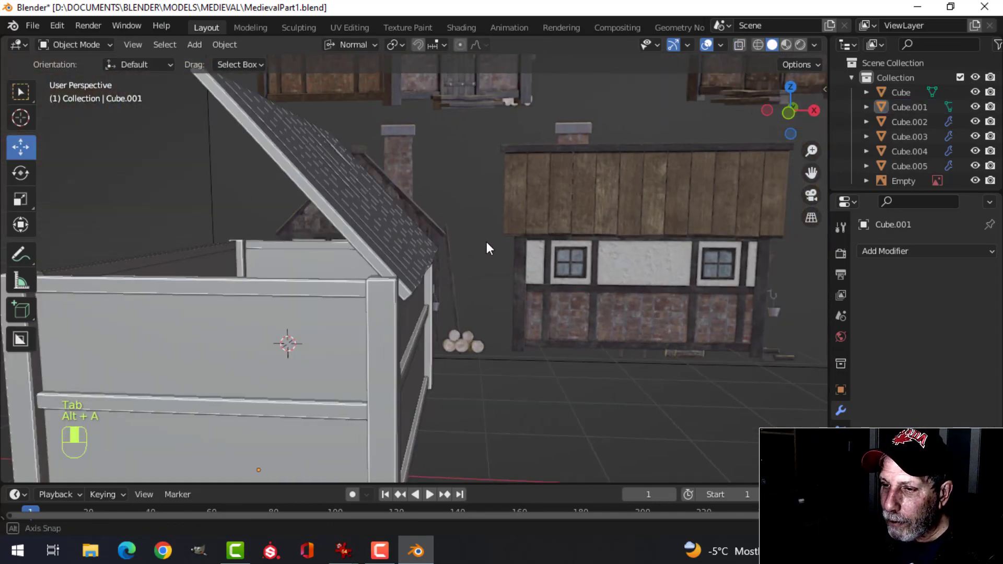
Move the entire roof panel mesh slightly outward along its normal in front view, toward the reference roof line
left_click(401, 241)
middle_click_drag(401, 244, 518, 242)
key("KP_1")
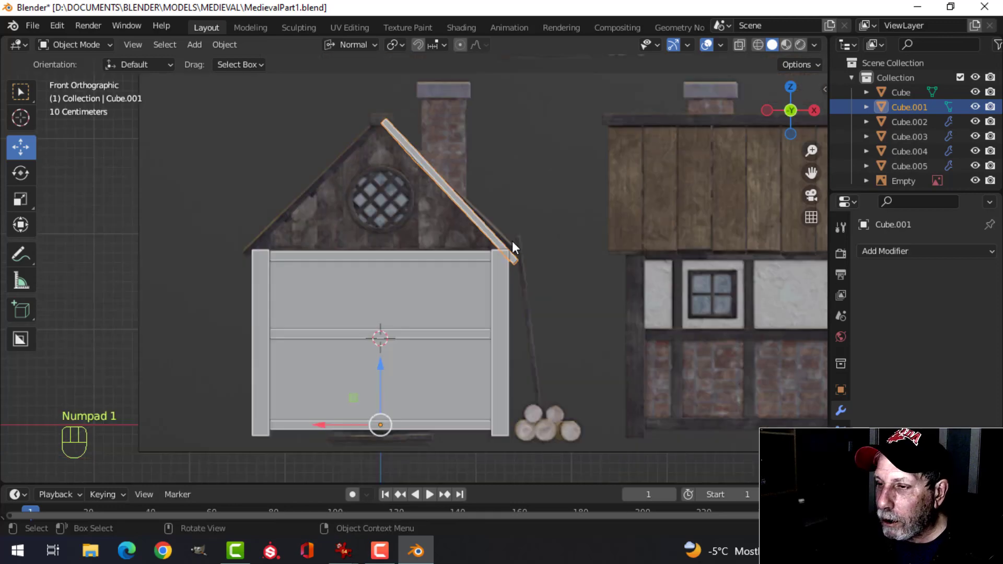
scroll(513, 243, "up", 3)
scroll(581, 245, "down", 2)
key("Tab")
key("a")
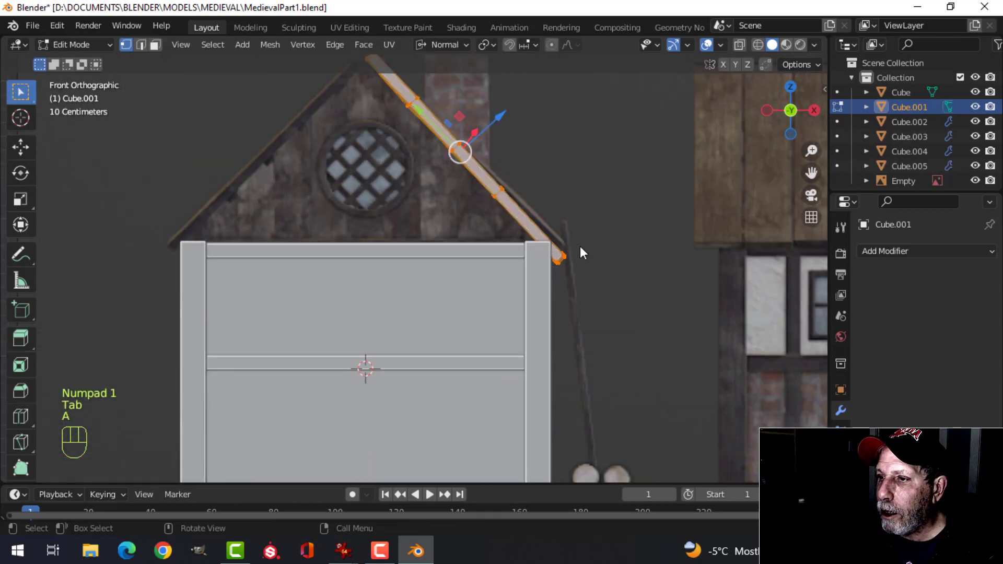
left_click_drag(500, 115, 509, 116)
scroll(519, 138, "down", 2)
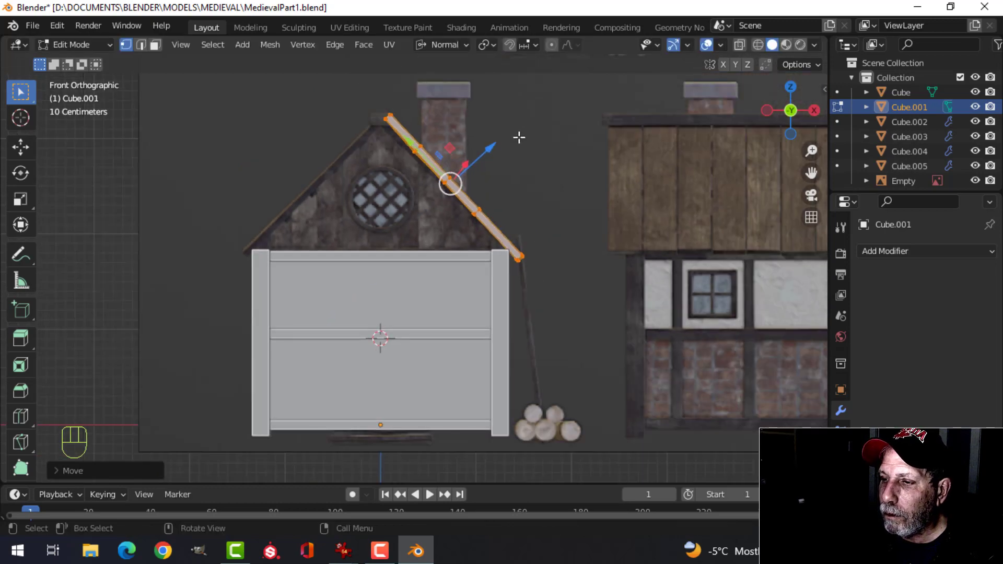
Rotate the roof panel mesh by about -0.95° in front view to match the reference slope, and leave Edit Mode
scroll(519, 138, "up", 1)
key("r")
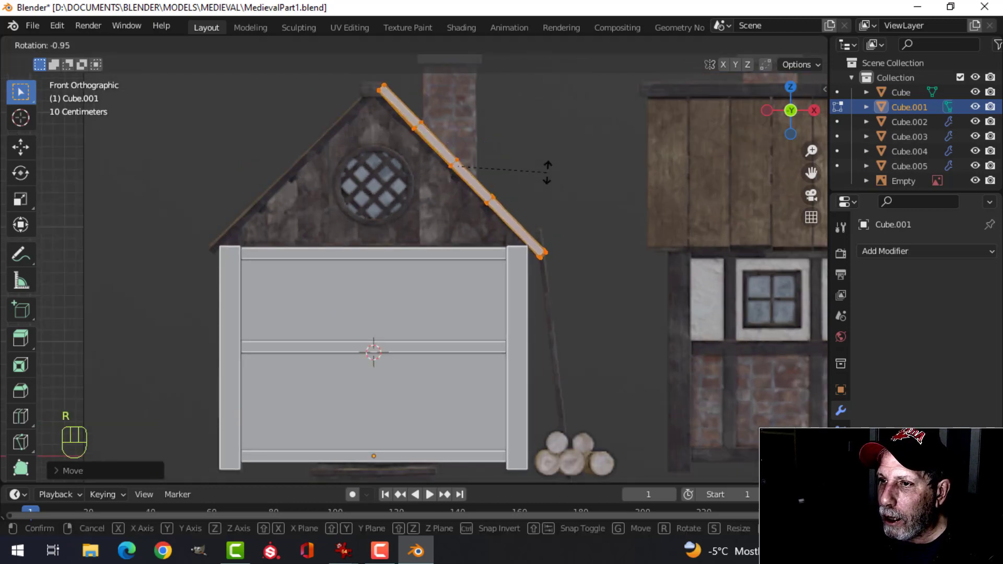
left_click(547, 171)
key("Tab")
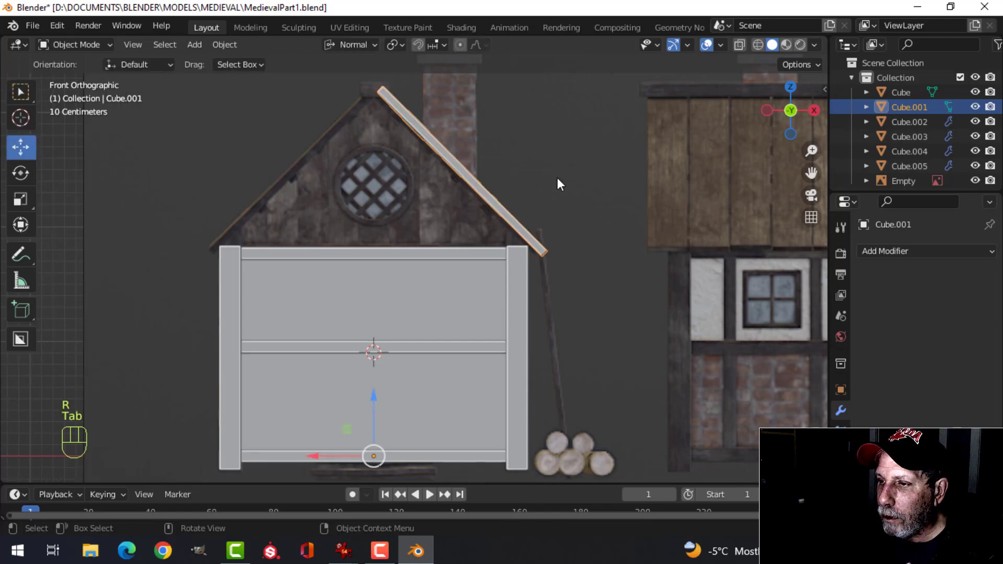
key("alt+a")
middle_click_drag(557, 178, 456, 302)
scroll(410, 304, "down", 2)
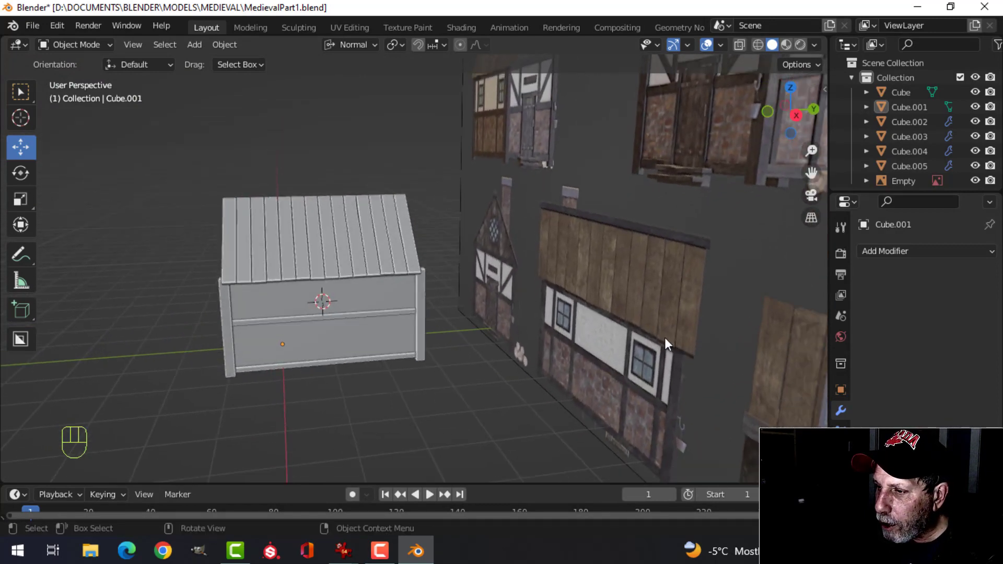
Set the transform orientation to Global and scale the whole roof panel mesh about 1.1 along Y so it overhangs both gable ends
left_click(388, 240)
middle_click_drag(388, 240, 434, 296, "shift")
key("Tab")
key("a")
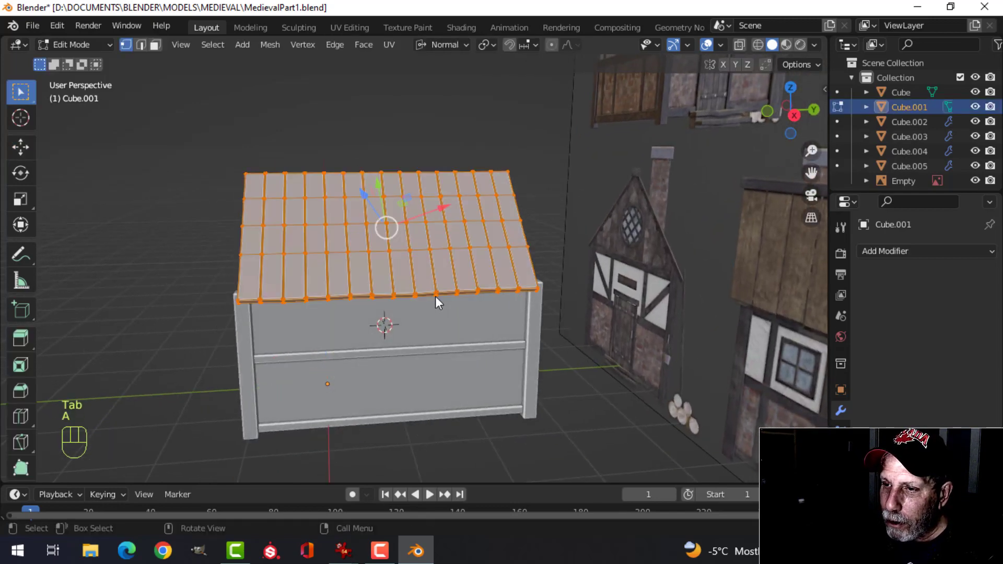
left_click(437, 45)
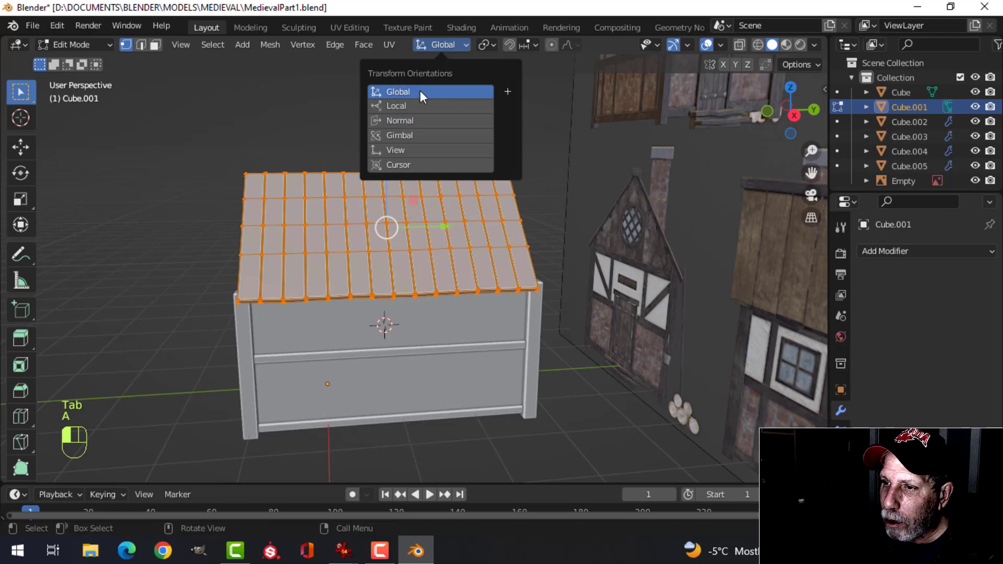
left_click(420, 91)
key("s")
key("y")
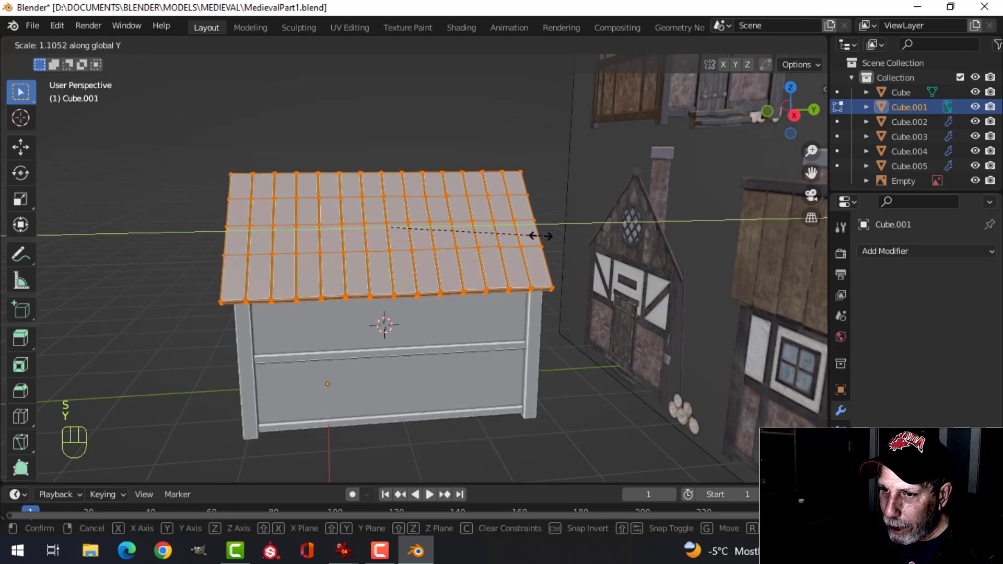
left_click(545, 236)
middle_click_drag(545, 237, 758, 245)
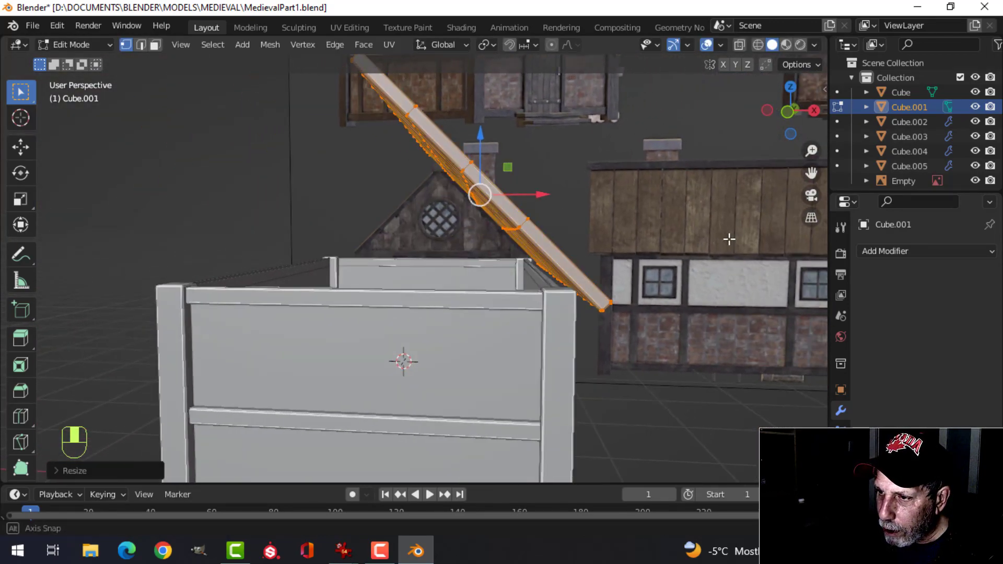
key("Tab")
key("alt+a")
scroll(660, 237, "down", 2)
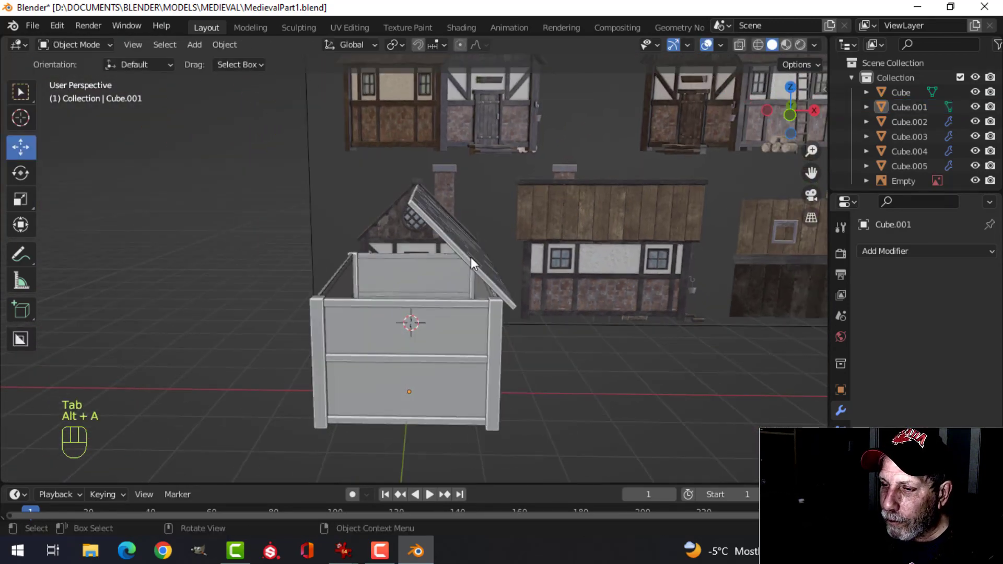
Set the roof panel's origin to the 3D cursor
mouse_move(472, 261)
middle_mouse_down()
mouse_move(483, 386)
mouse_move(458, 250)
middle_mouse_up()
left_click(488, 263)
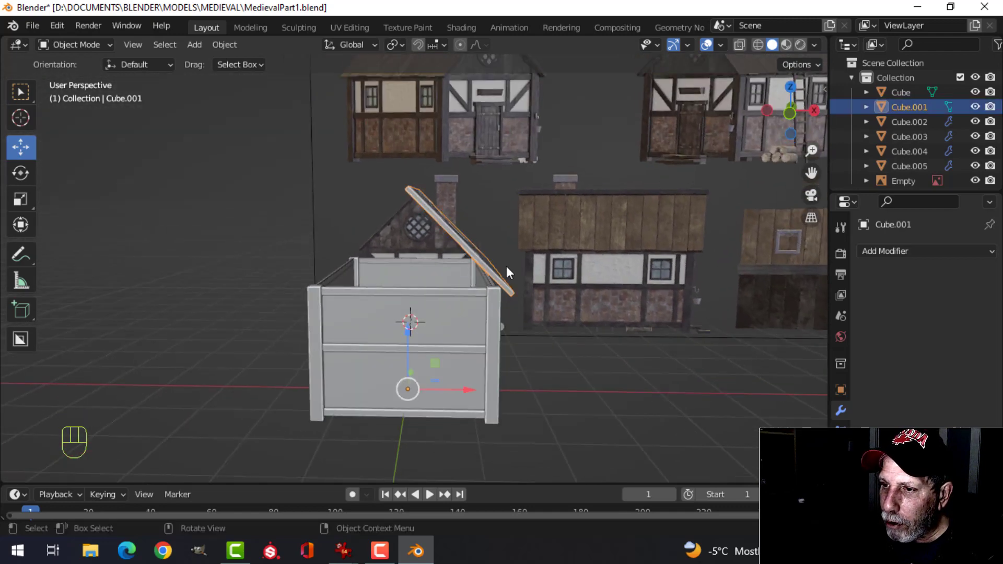
left_click(224, 44)
mouse_move(320, 76)
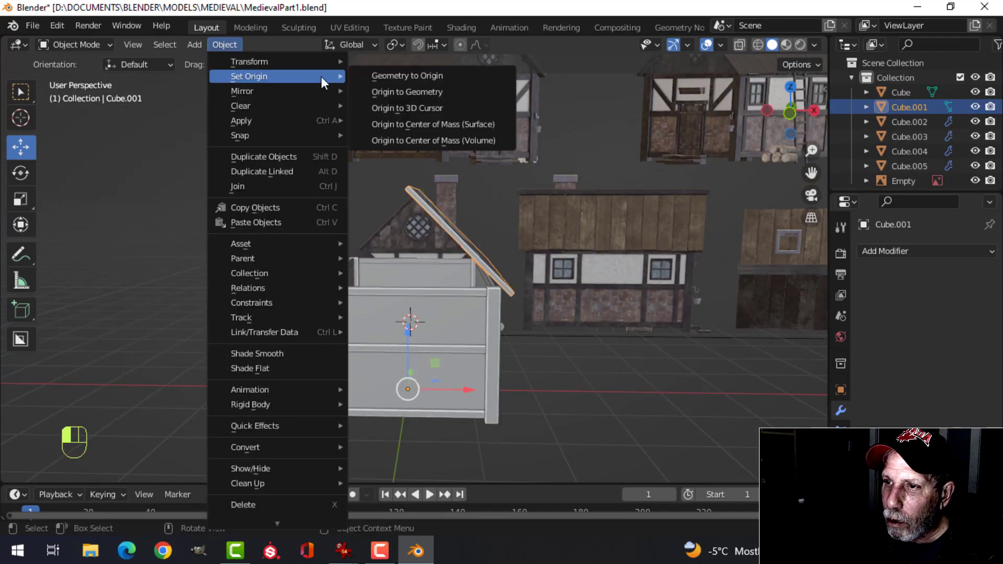
left_click(397, 107)
Add a Mirror modifier on the X axis to the roof panel to create the opposite roof slope
left_click(885, 252)
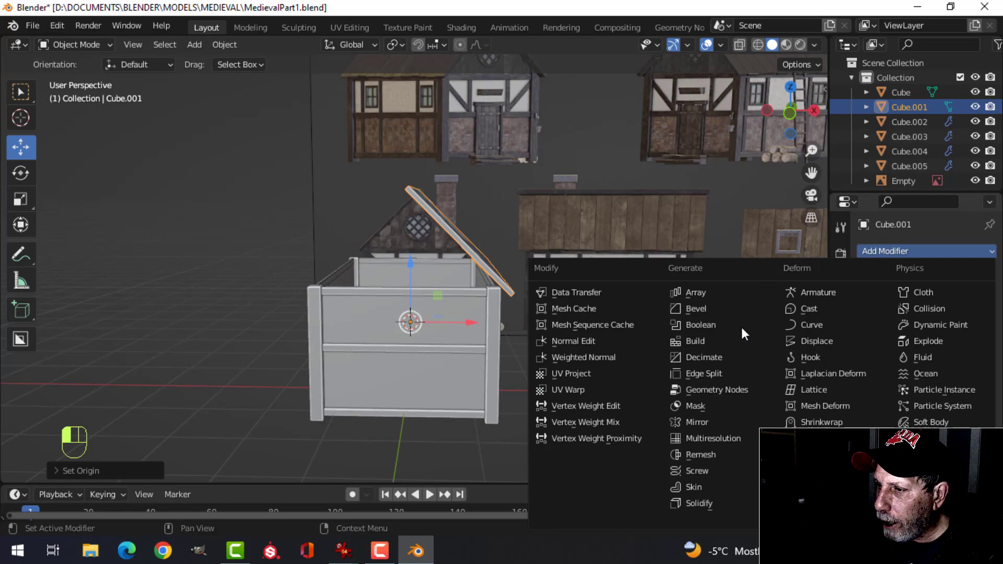
left_click(729, 425)
middle_click_drag(587, 334, 512, 288)
key("alt+a")
scroll(489, 175, "up", 1)
middle_click_drag(467, 222, 459, 312, "shift")
scroll(482, 223, "up", 3)
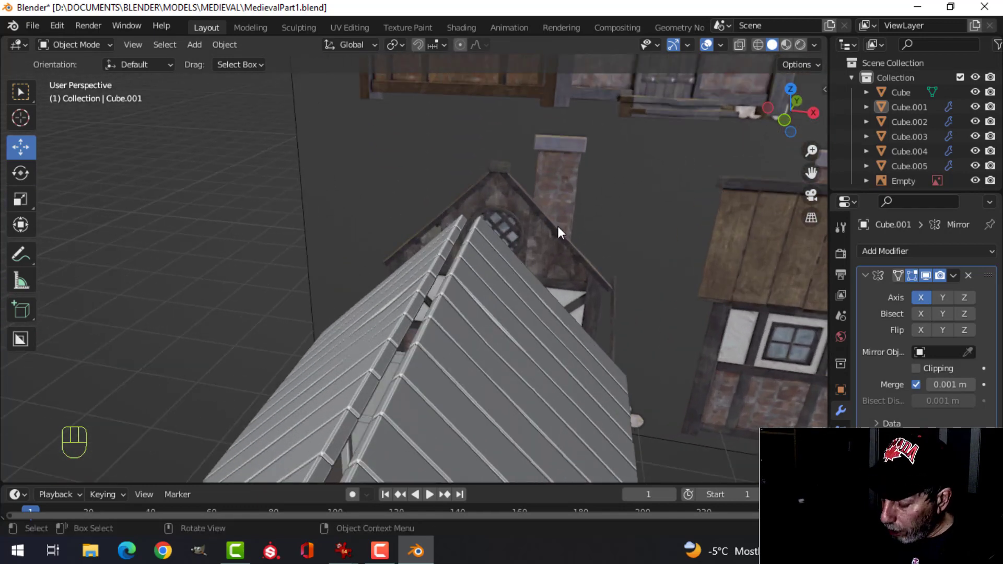
Add a cube and raise it along Z to the gap at the roof ridge in front view
key("KP_1")
scroll(514, 274, "up", 4)
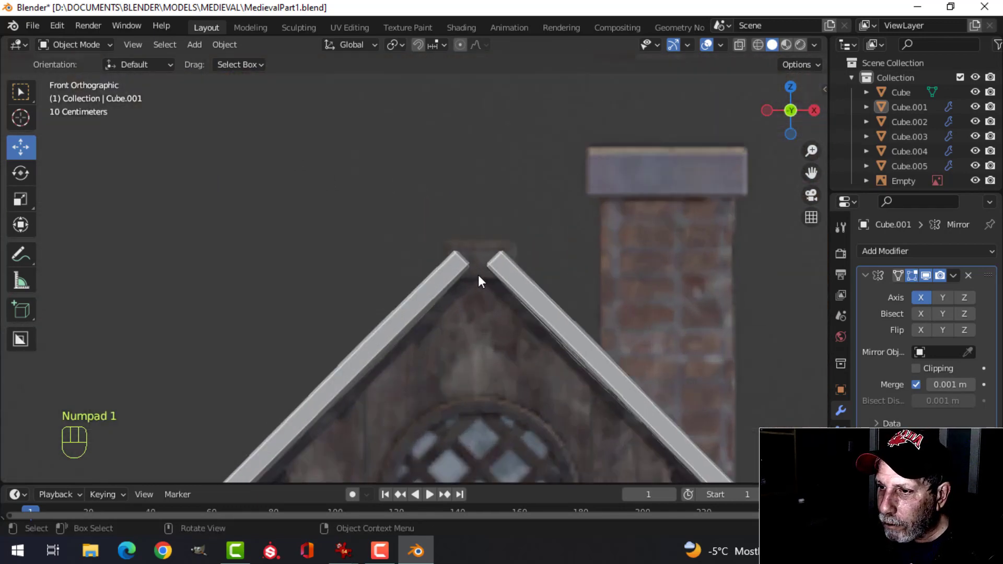
middle_click_drag(478, 275, 458, 272, "shift")
scroll(481, 257, "down", 2)
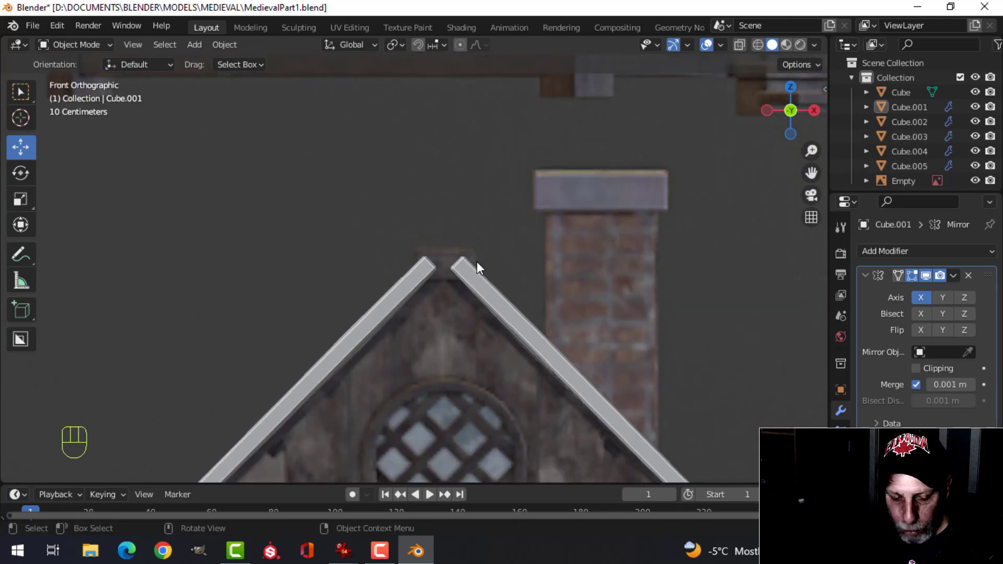
key("shift+a")
mouse_move(430, 233)
left_click(531, 251)
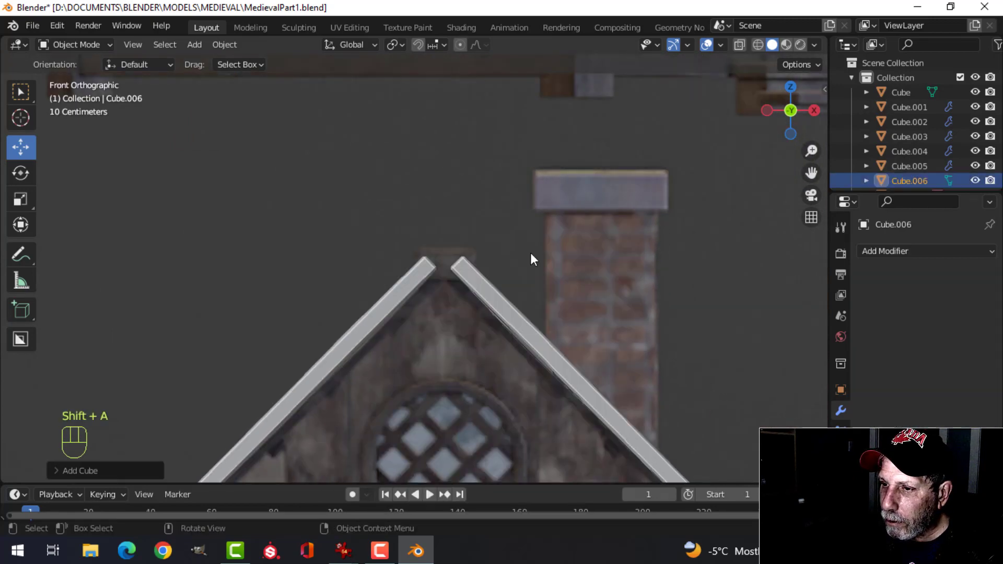
scroll(530, 256, "down", 4)
left_click_drag(434, 387, 439, 196)
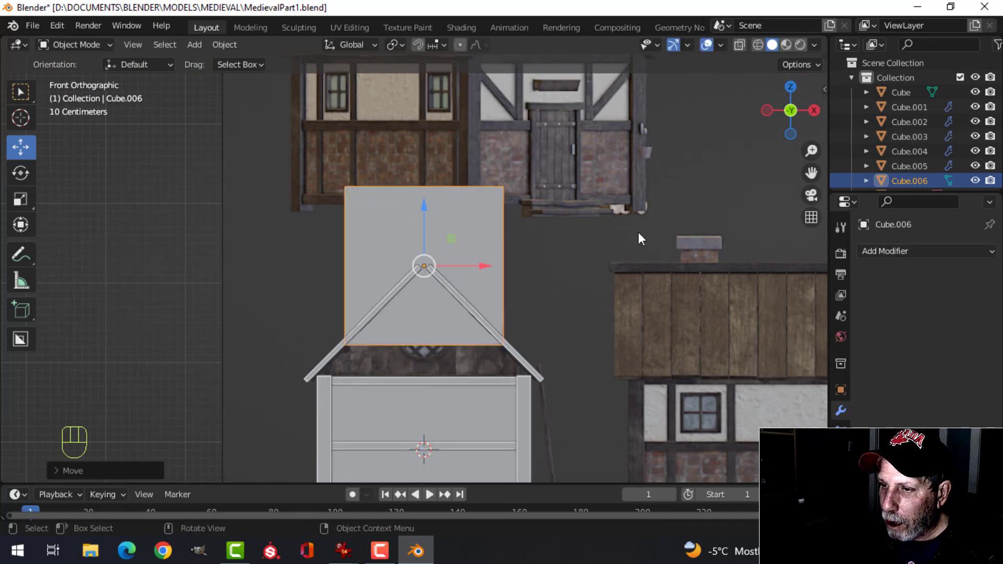
Scale the cube's mesh down uniformly until it fits the ridge cap in the reference image
key("Tab")
key("s")
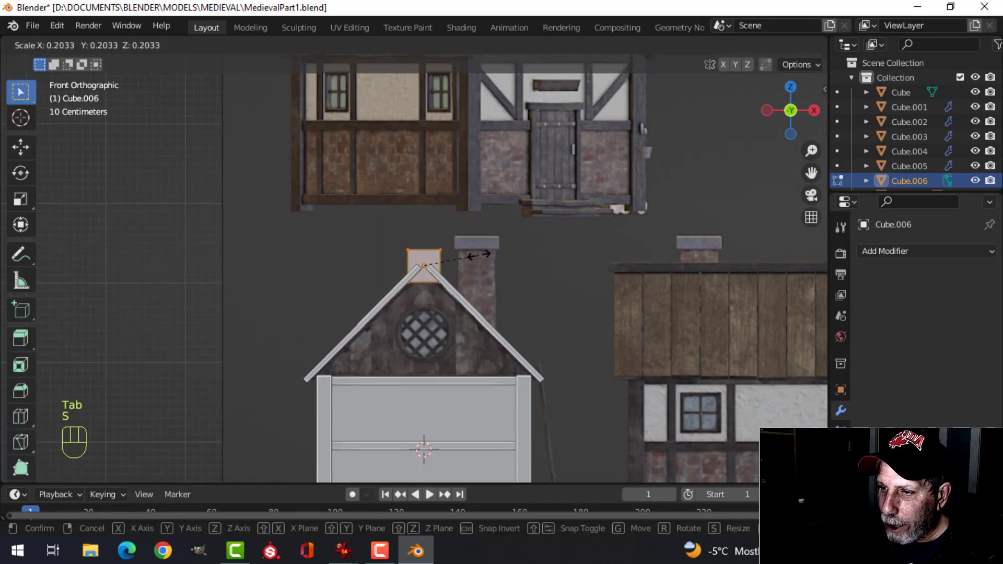
left_click(472, 257)
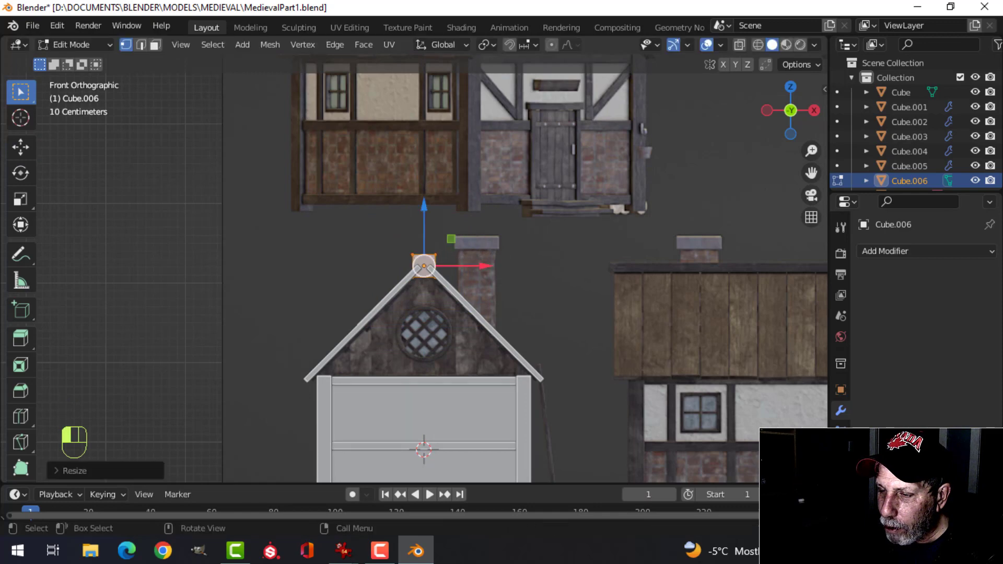
scroll(473, 261, "up", 3)
key("s")
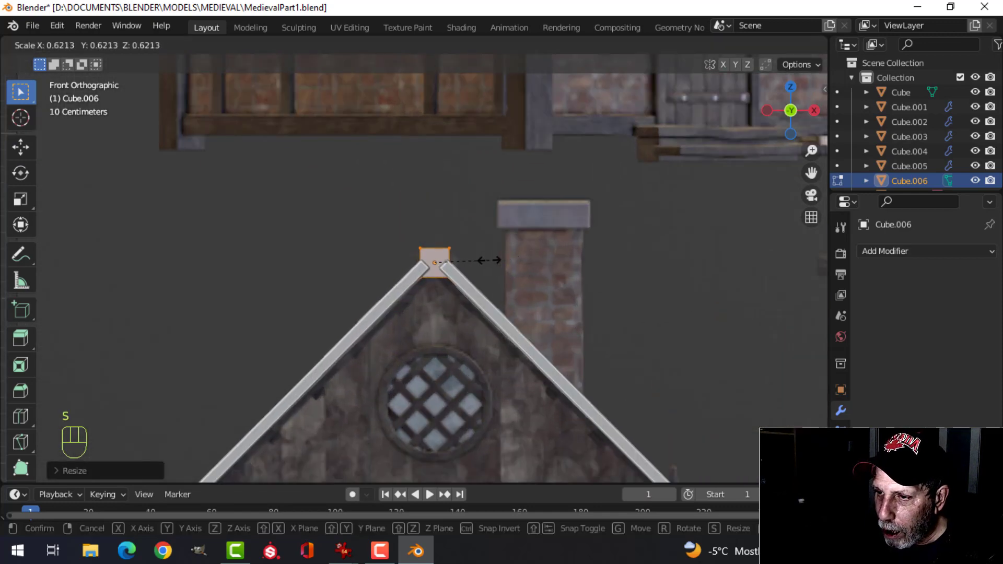
left_click(514, 259)
Stretch the ridge cube along global Y into a beam running the full length of the roof, and leave Edit Mode
middle_click_drag(514, 260, 513, 281)
key("s")
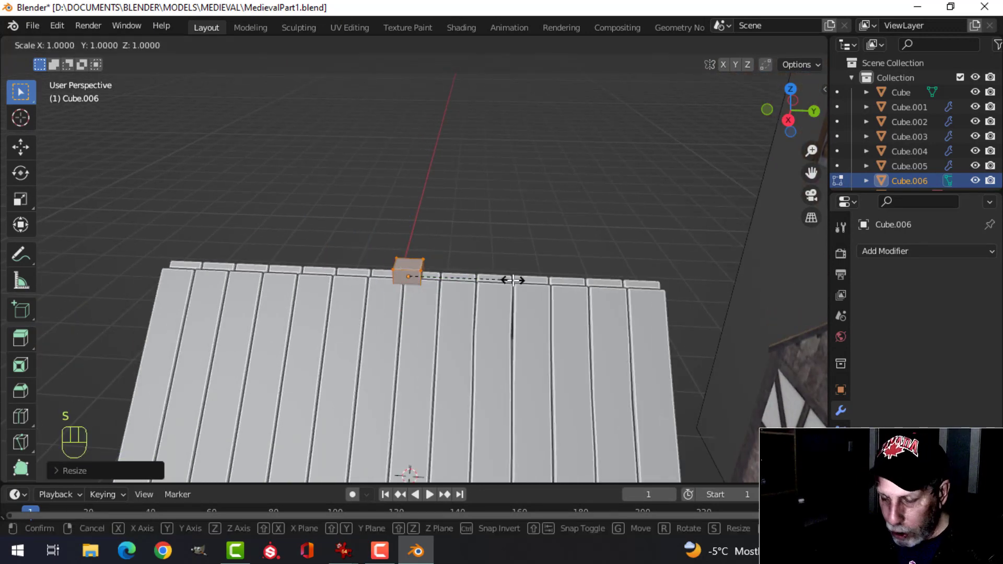
key("y")
left_click(358, 291)
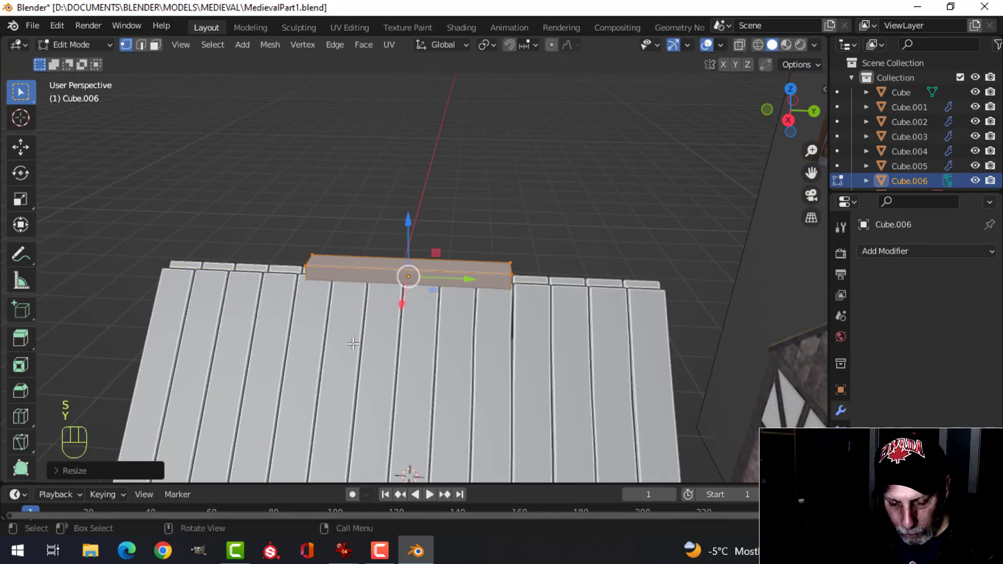
key("s")
key("y")
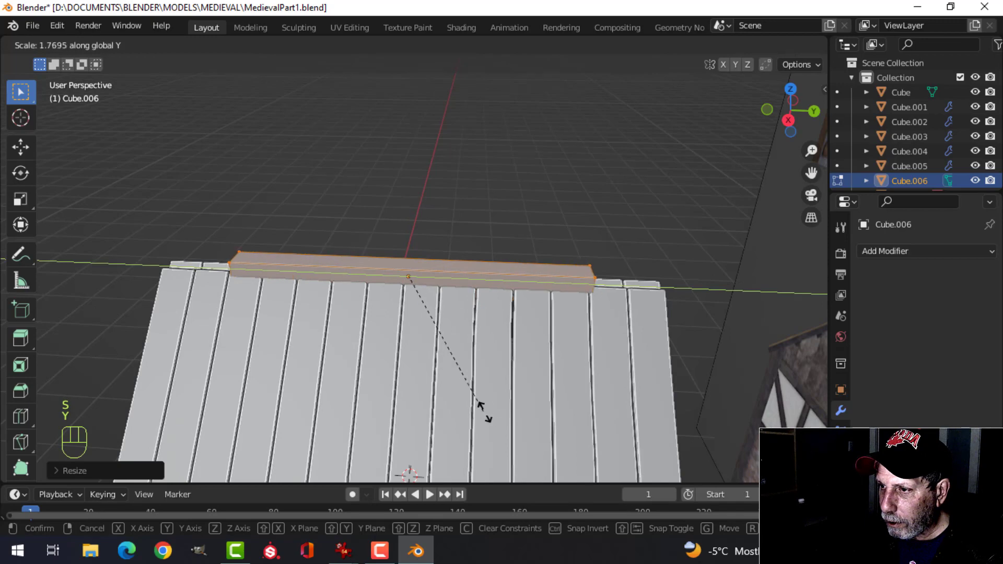
left_click(576, 425)
middle_click_drag(465, 356, 546, 290)
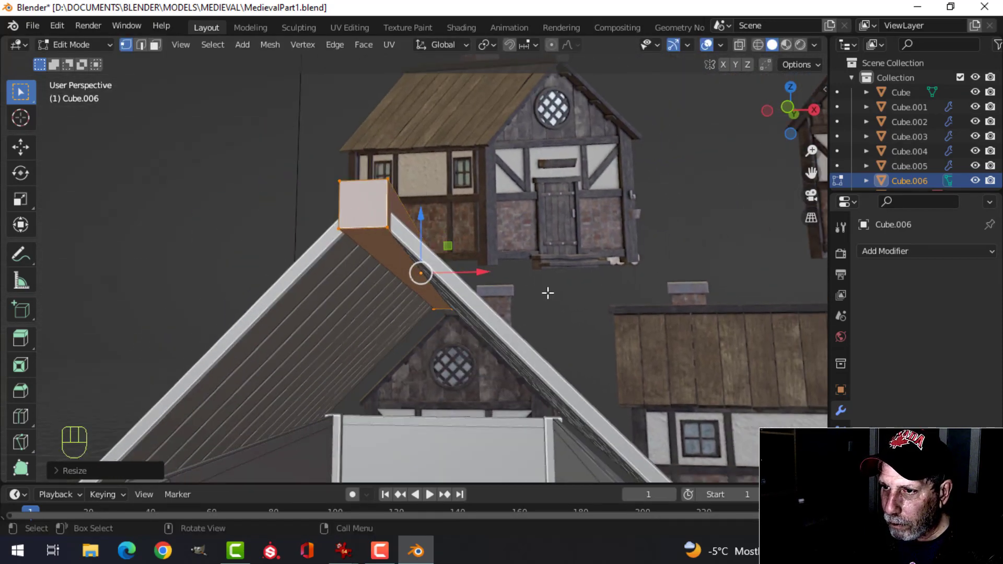
key("Tab")
key("alt+a")
Add a Bevel modifier with an amount of 0.01 m to the ridge beam and shade the beam smooth
middle_click_drag(468, 278, 374, 268)
left_click(374, 267)
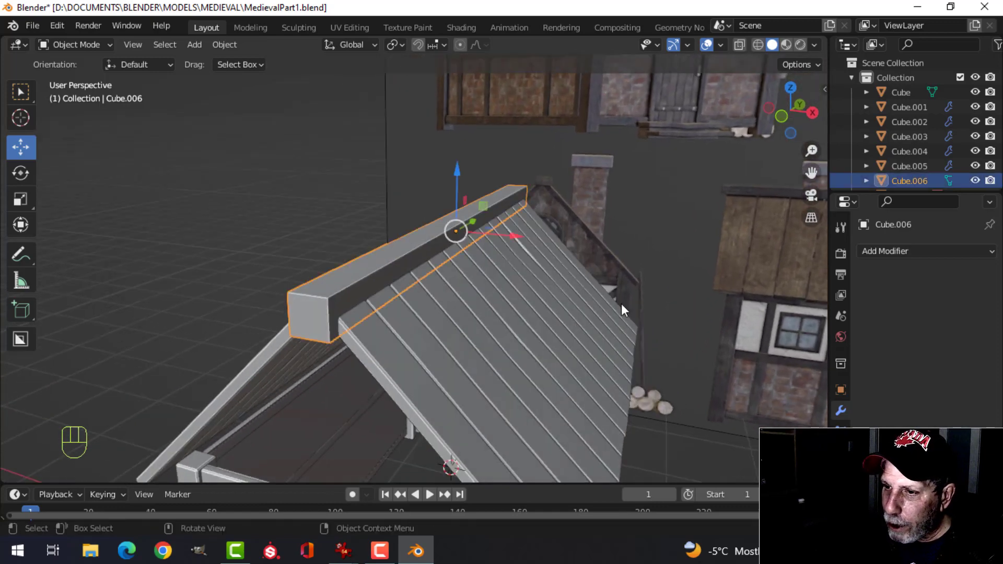
left_click(872, 251)
left_click(703, 309)
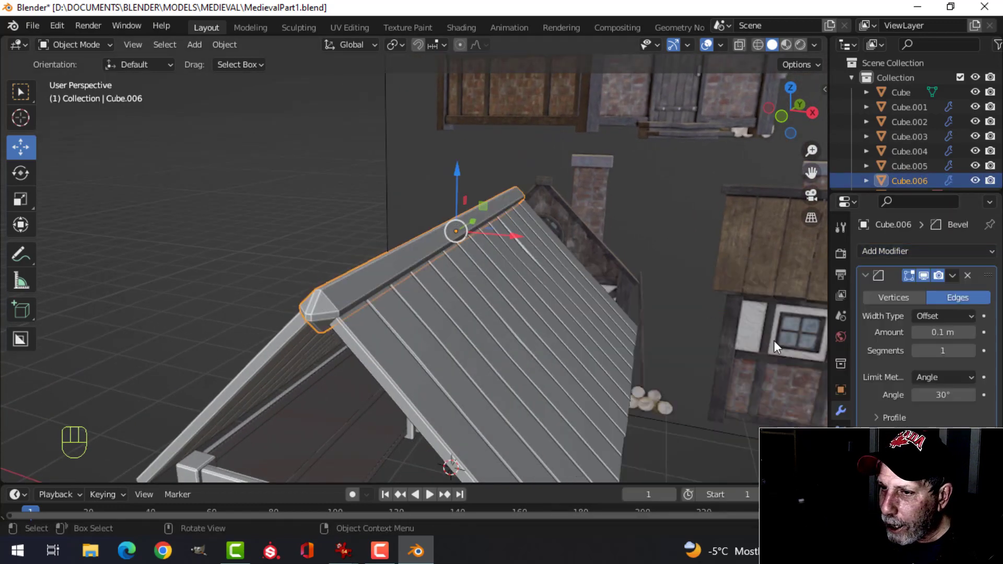
type("0.01")
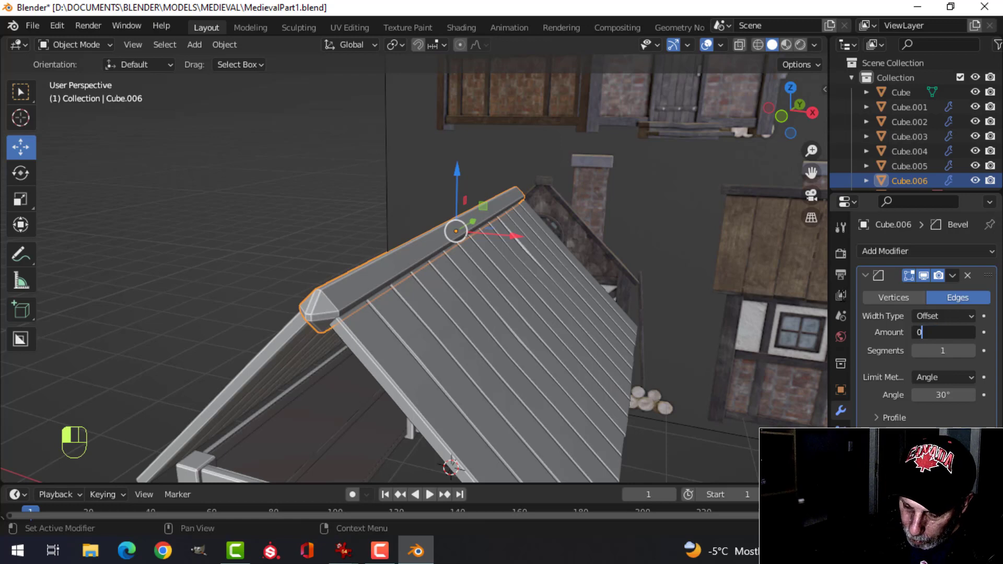
key("Return")
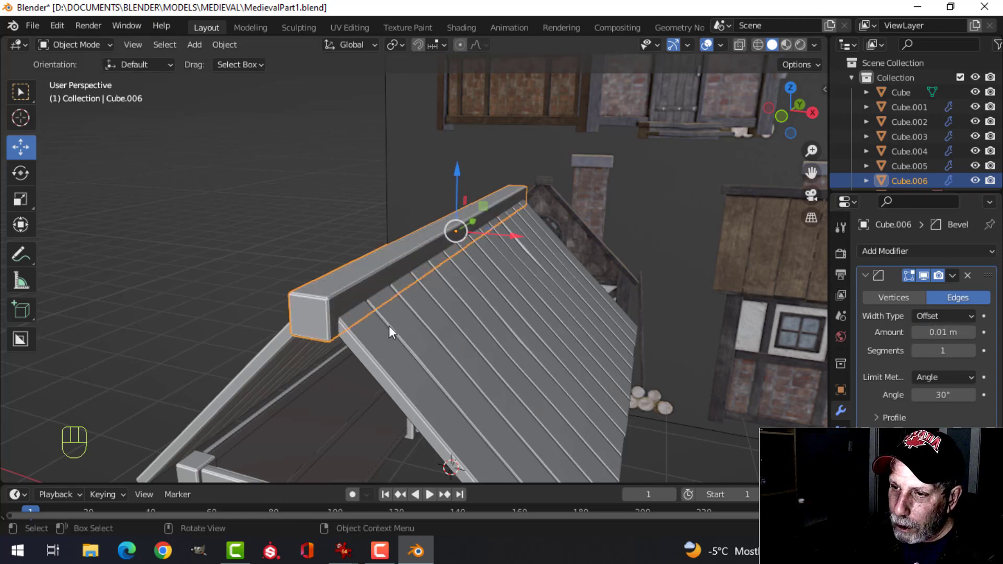
right_click(358, 268)
left_click(358, 269)
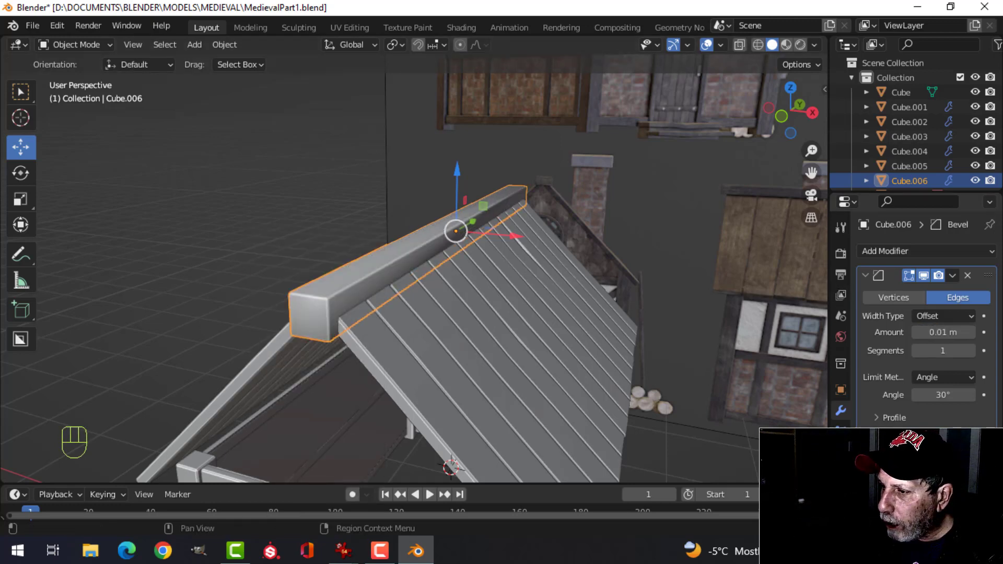
Enable Auto Smooth for the ridge beam, add a Weighted Normal modifier to it and deselect it
left_click(841, 494)
scroll(908, 470, "down", 7)
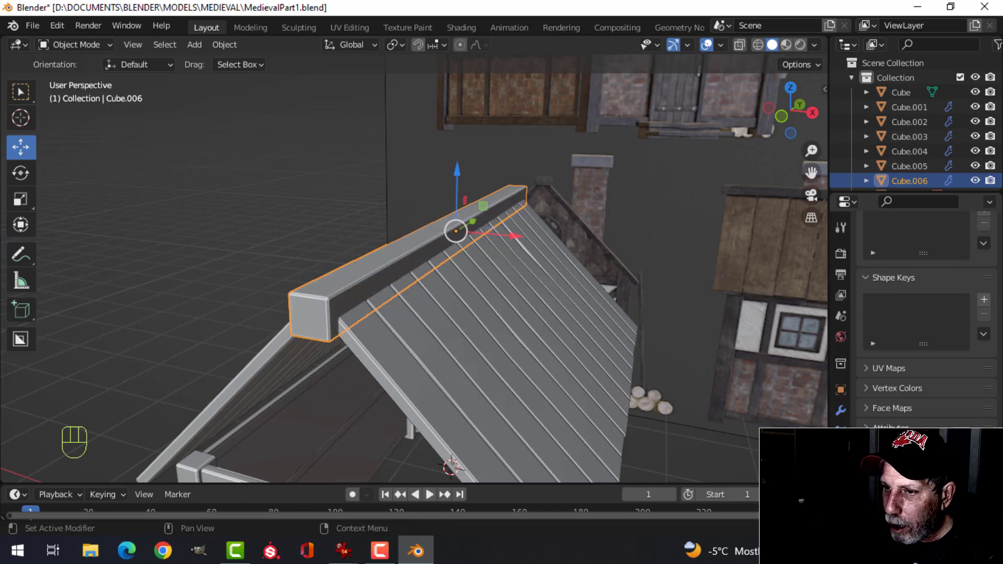
mouse_move(474, 340)
middle_mouse_down()
mouse_move(426, 327)
mouse_move(460, 327)
middle_mouse_up()
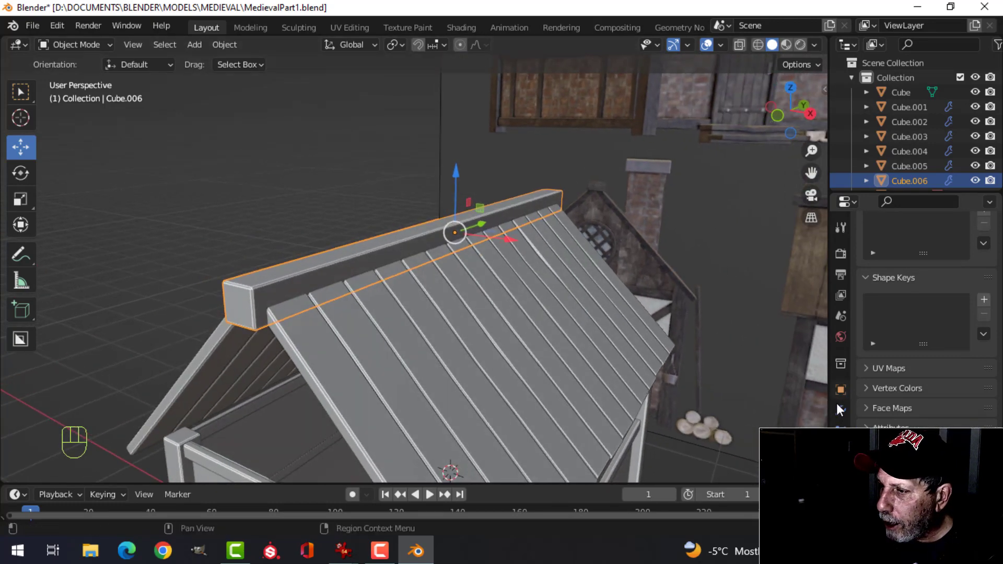
left_click(841, 410)
left_click(896, 252)
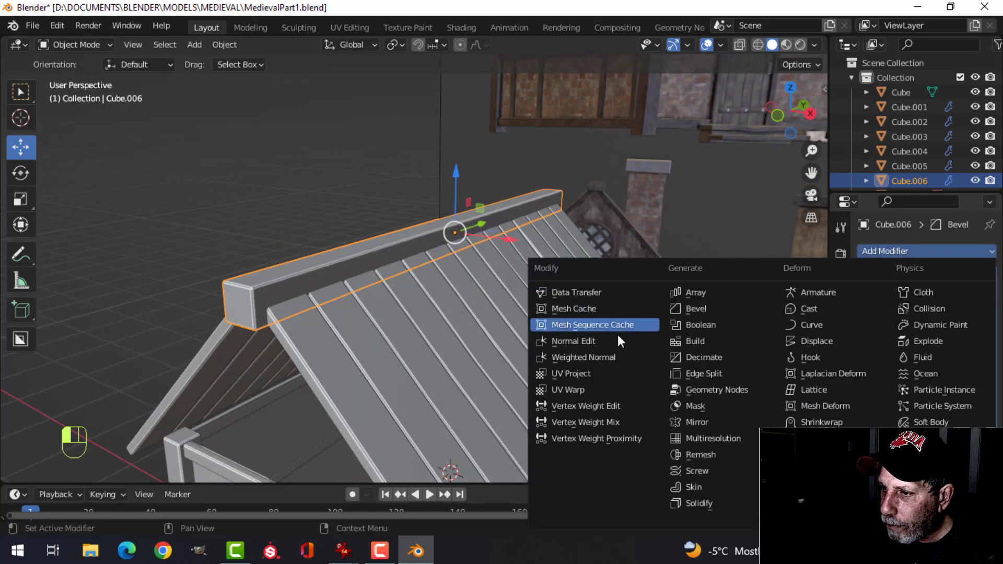
left_click(605, 357)
key("alt+a")
Collapse the Mirror modifier settings of the plank roof and deselect everything
scroll(351, 311, "down", 2)
middle_click_drag(349, 311, 392, 287)
left_click(394, 289)
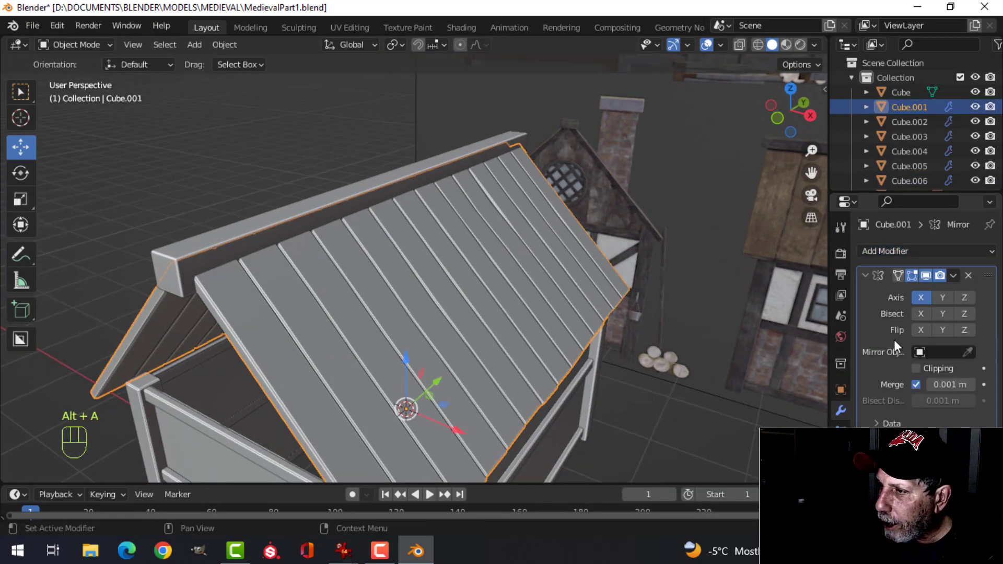
left_click(865, 275)
key("alt+a")
scroll(421, 320, "down", 3)
middle_click_drag(421, 320, 421, 225)
scroll(507, 272, "up", 3)
Add a mesh plane in front view and enter Edit Mode on it
key("KP_1")
scroll(428, 224, "up", 5)
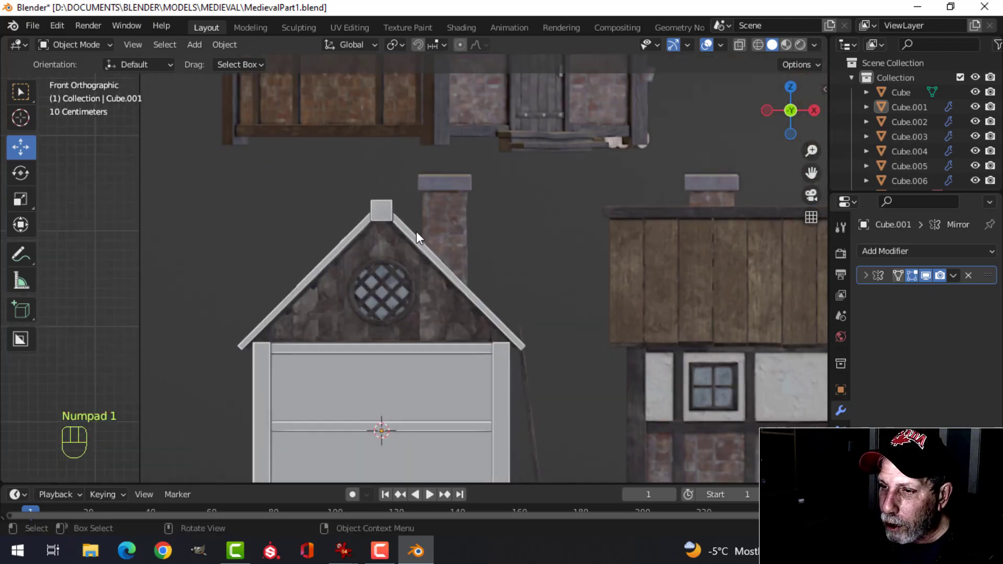
scroll(397, 280, "down", 2)
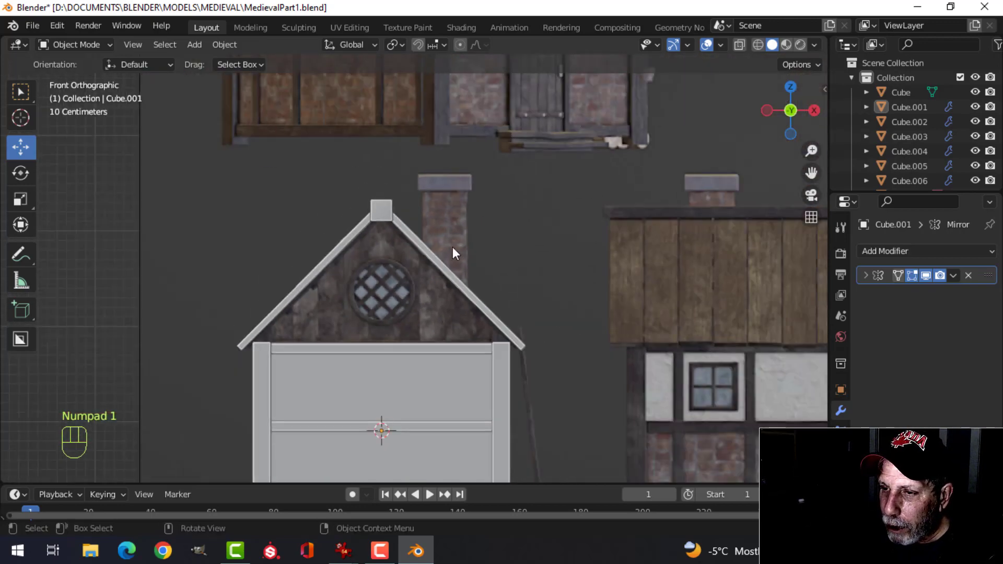
key("shift+a")
mouse_move(477, 229)
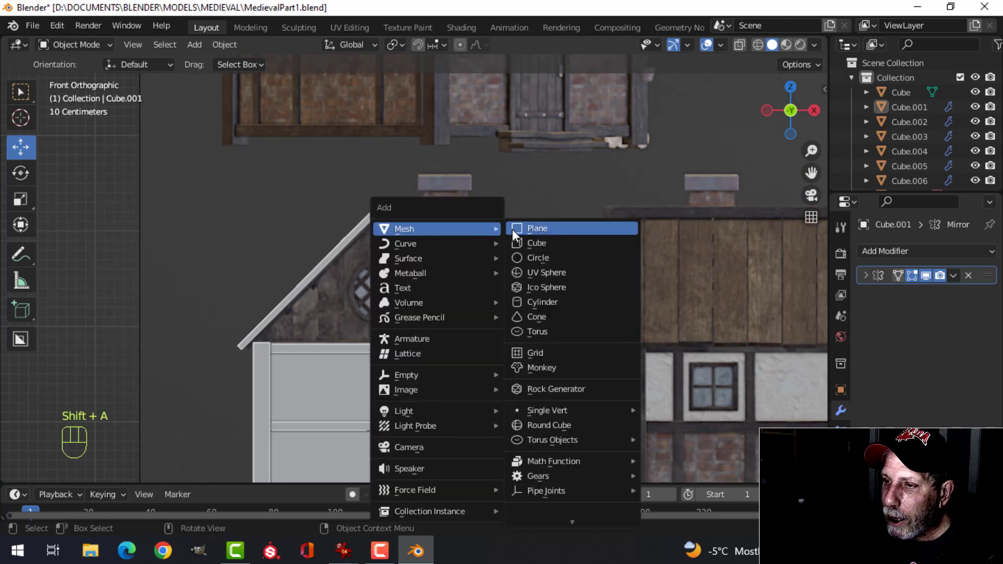
left_click(513, 230)
scroll(522, 237, "down", 2)
key("Tab")
scroll(490, 269, "up", 3)
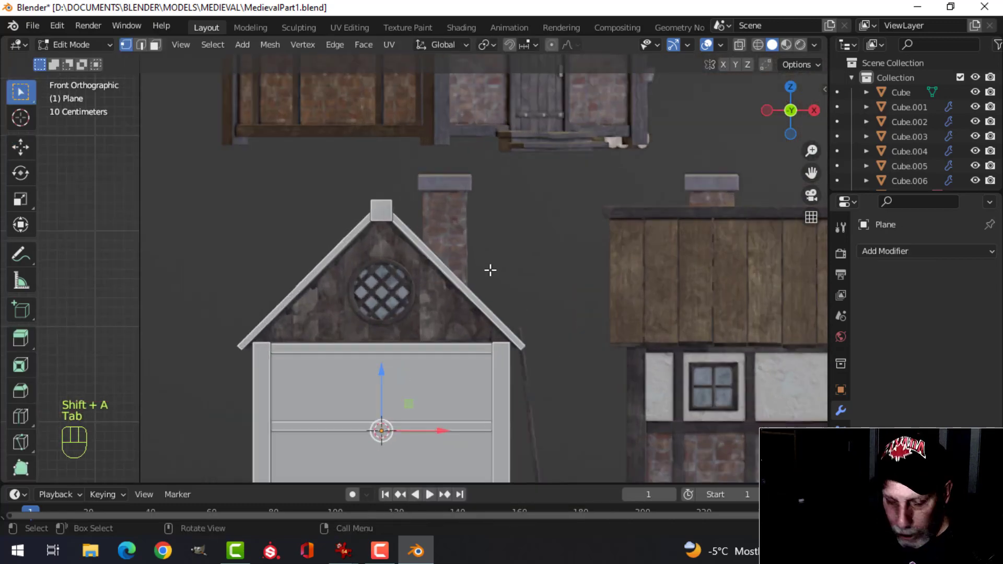
Rotate the plane 90 degrees about X and raise it along Z over the gable area
key("r")
key("x")
key("9")
key("0")
left_click(490, 269)
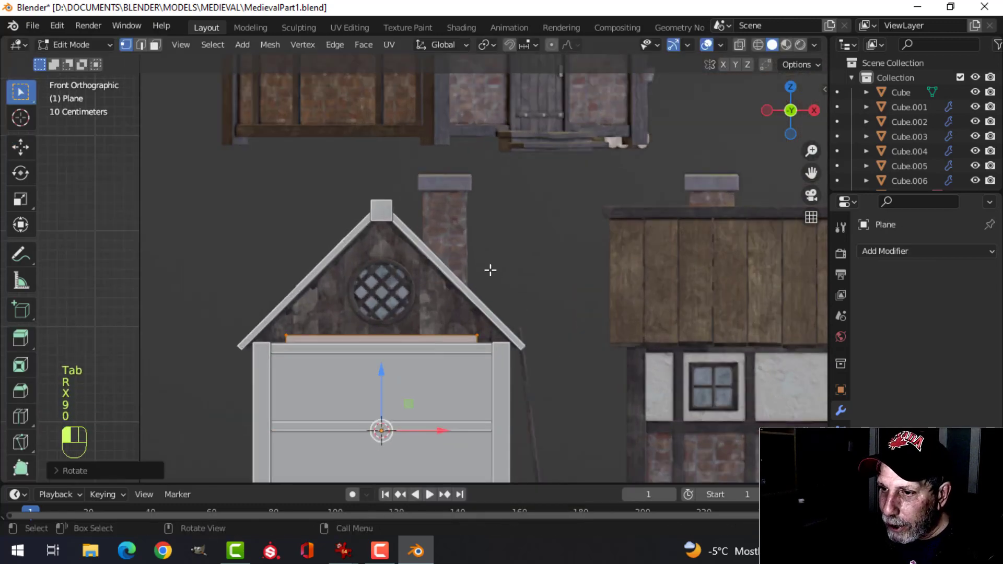
left_click_drag(386, 365, 402, 204)
left_click(20, 147)
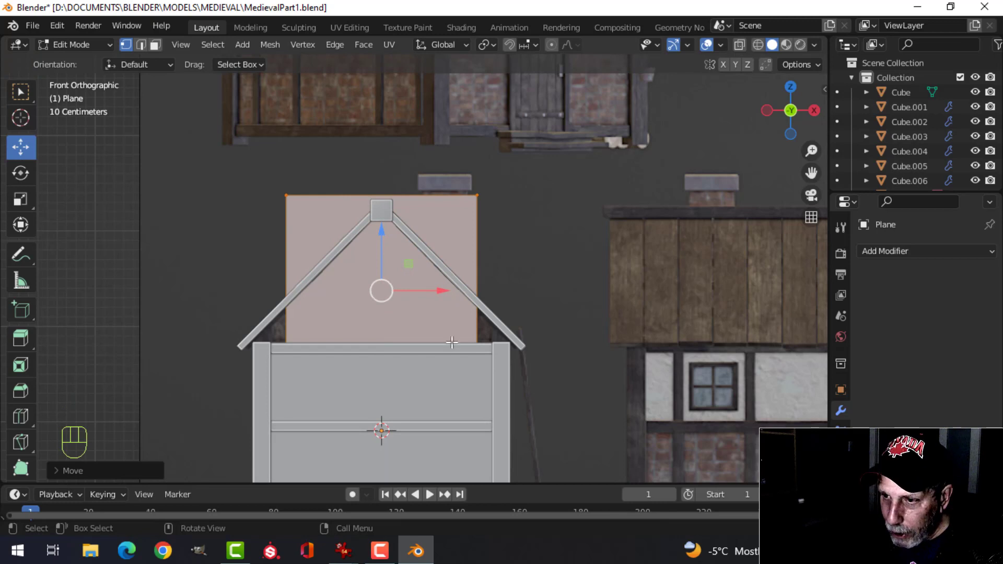
In wireframe shading, raise the plane's bottom edge along Z to the horizontal beam beneath the gable
key("z")
left_click(395, 356)
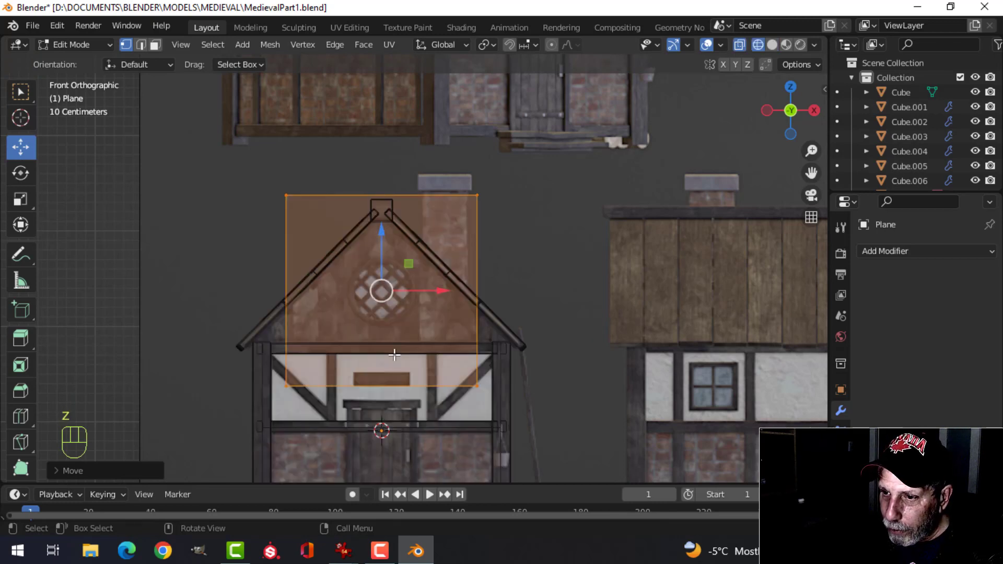
key("2")
left_click(349, 386)
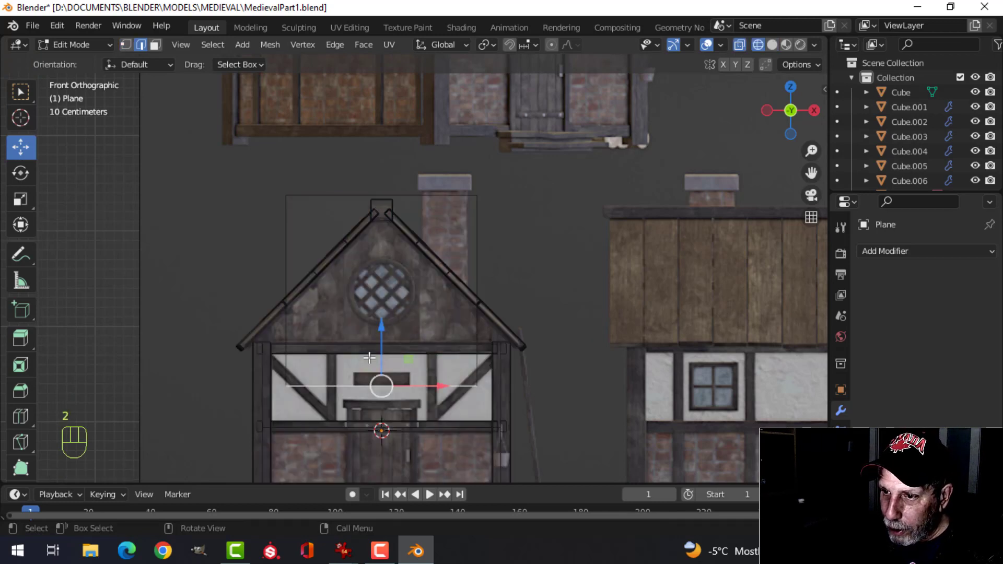
left_click_drag(381, 330, 381, 286)
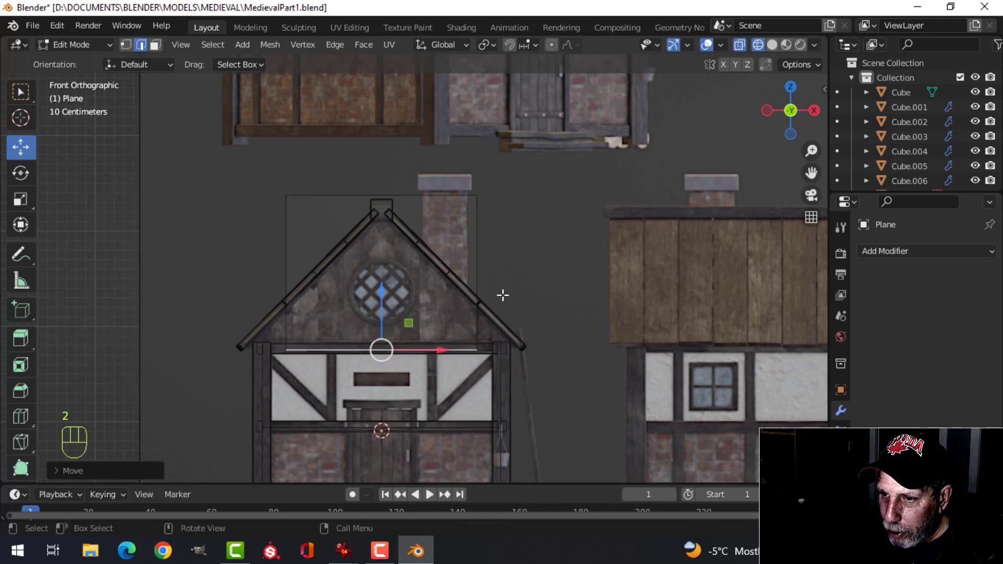
Widen the whole plane along global X to nearly the roof's full width and nudge it upward along Z
key("a")
key("s")
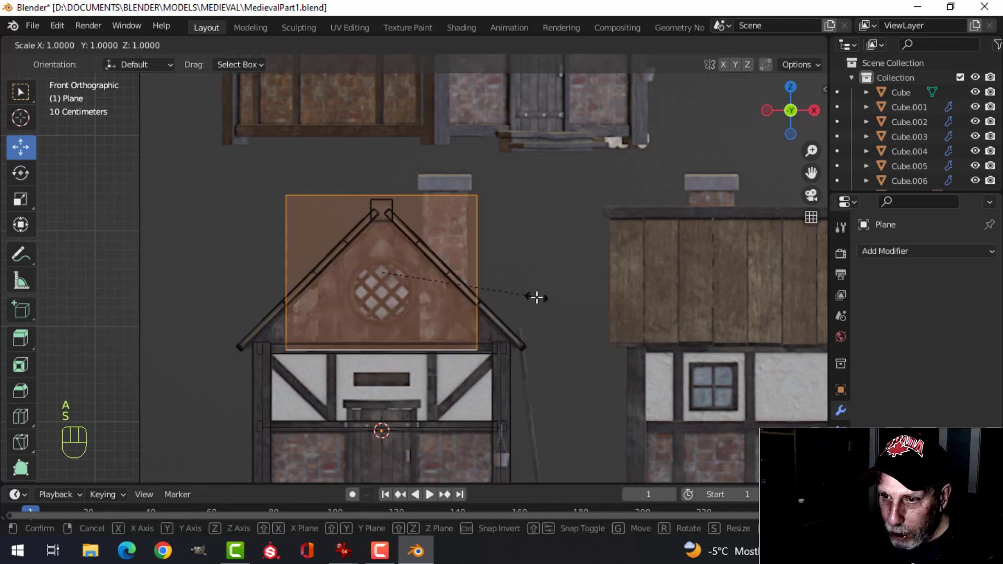
key("x")
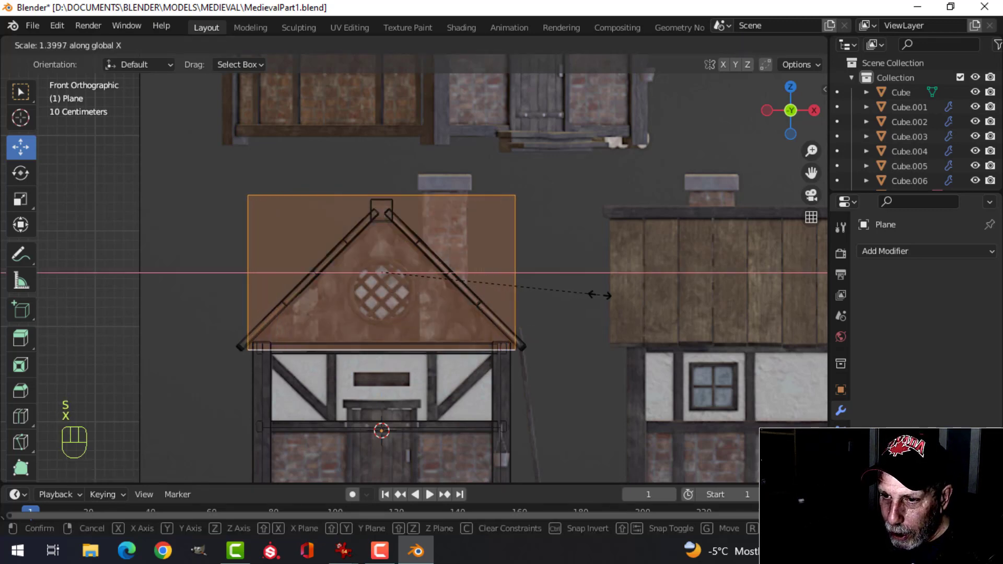
left_click(611, 301)
scroll(602, 315, "up", 2)
middle_click_drag(602, 315, 555, 258, "shift")
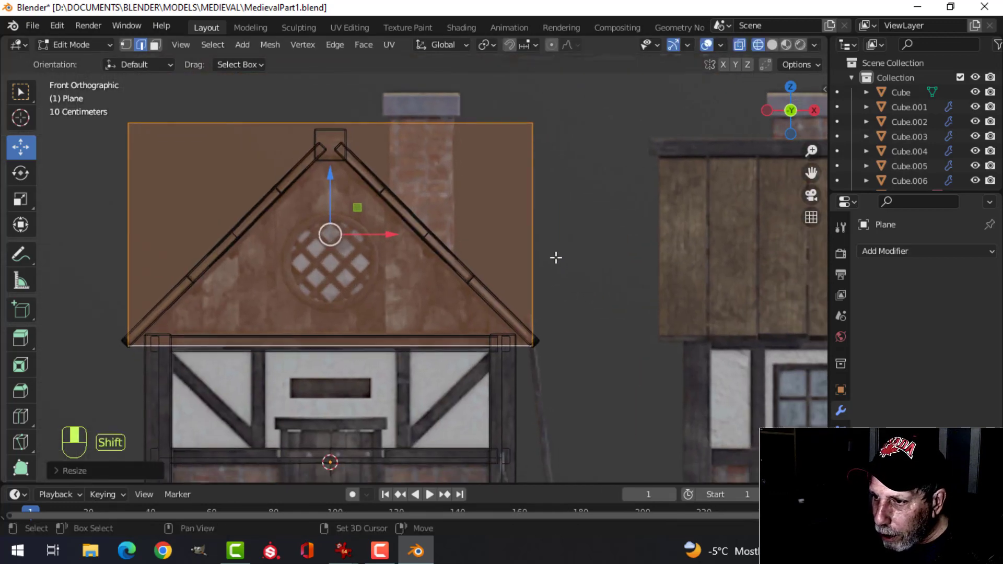
scroll(557, 270, "up", 1)
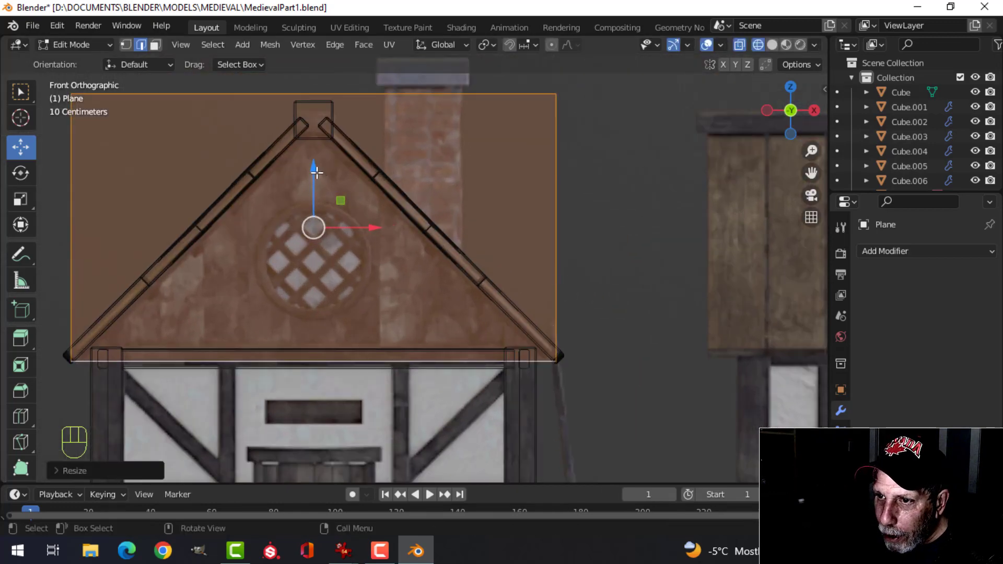
key("g")
key("z")
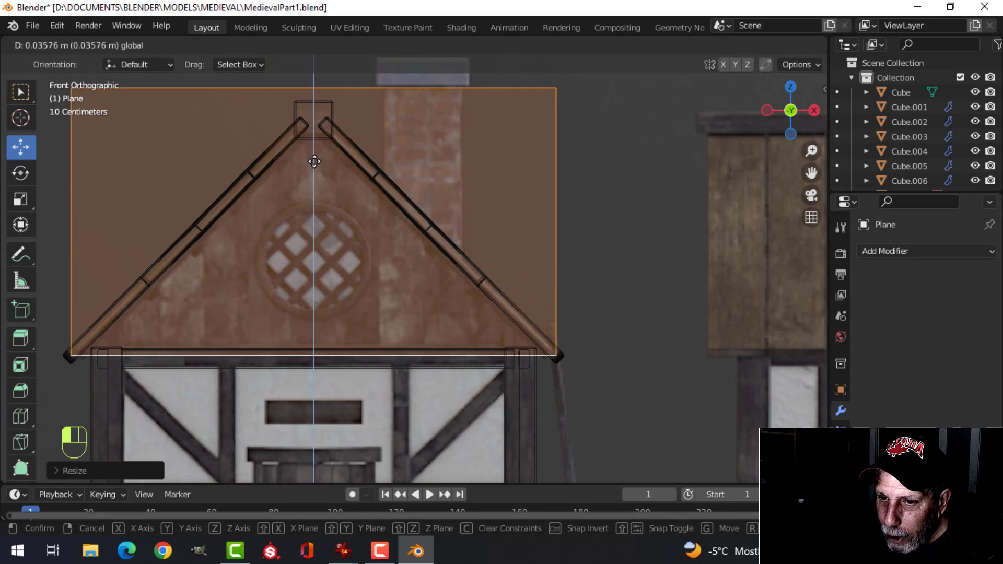
left_click(315, 159)
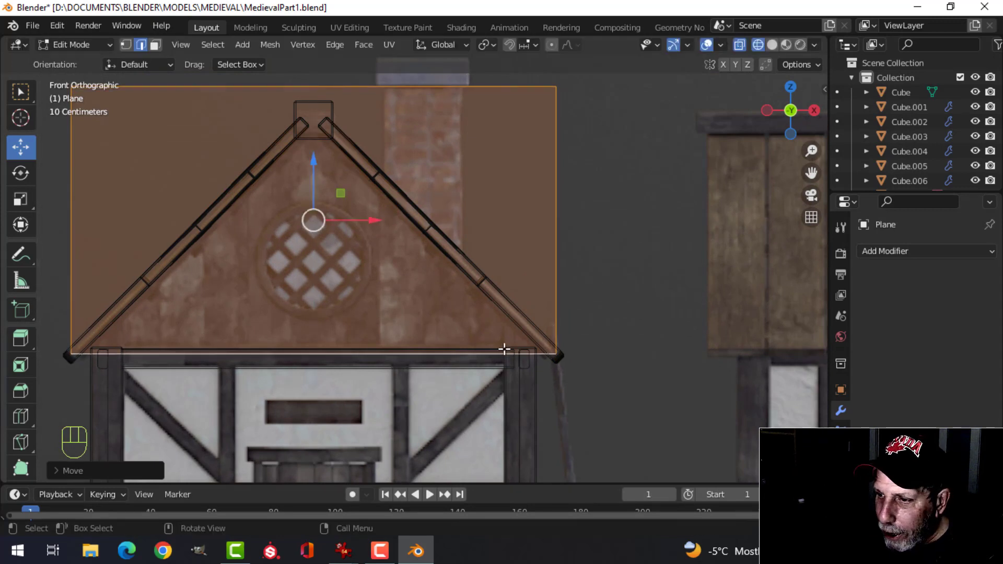
Lower the plane's top edge along Z until it sits within the ridge beam's outline, and deselect it
scroll(433, 231, "down", 1)
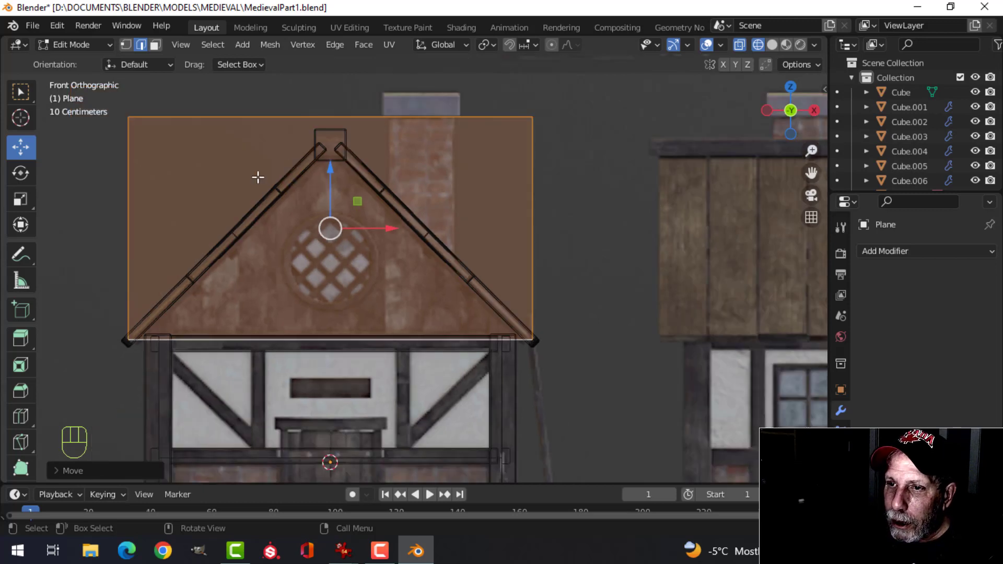
left_click(301, 116)
key("g")
key("z")
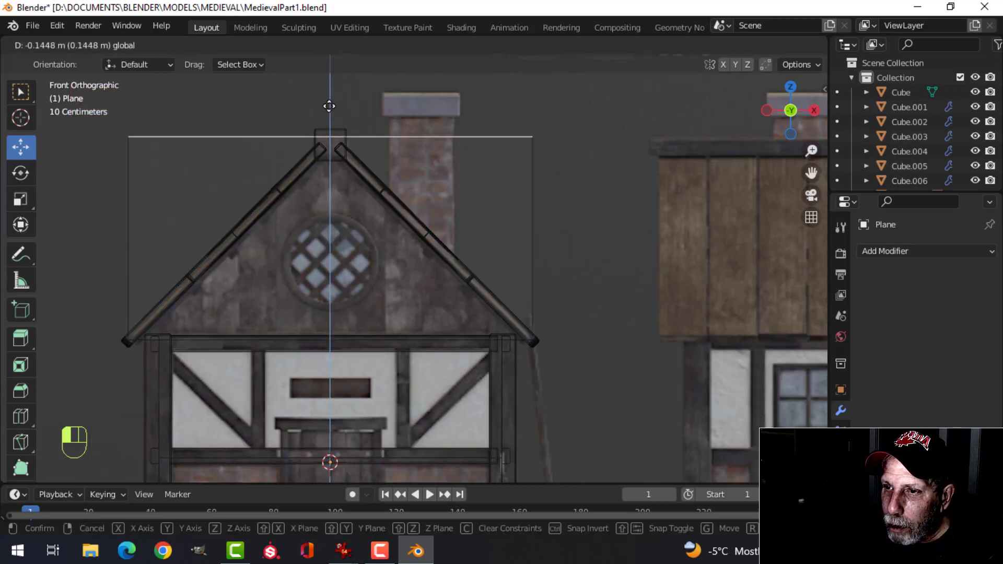
left_click(330, 108)
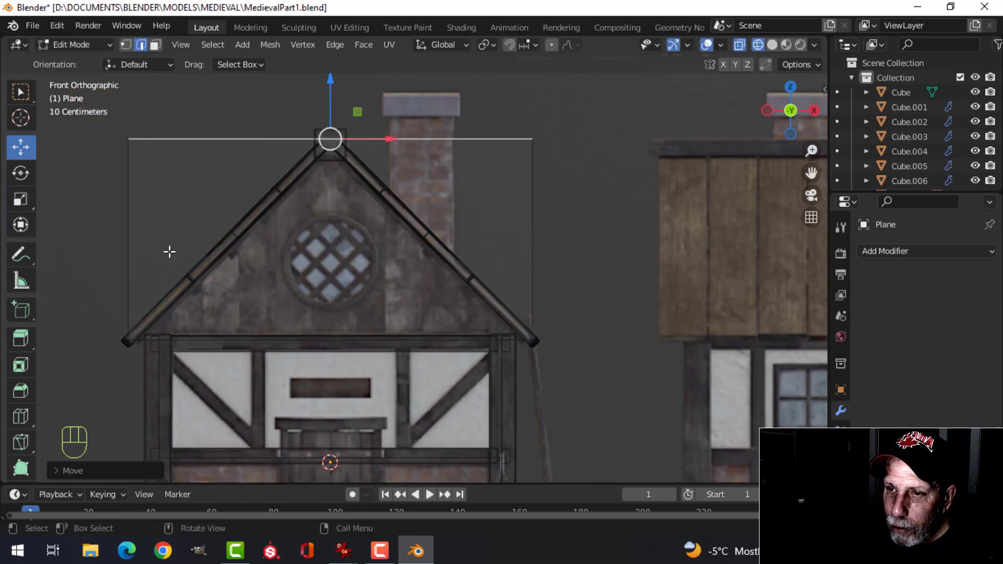
key("alt+a")
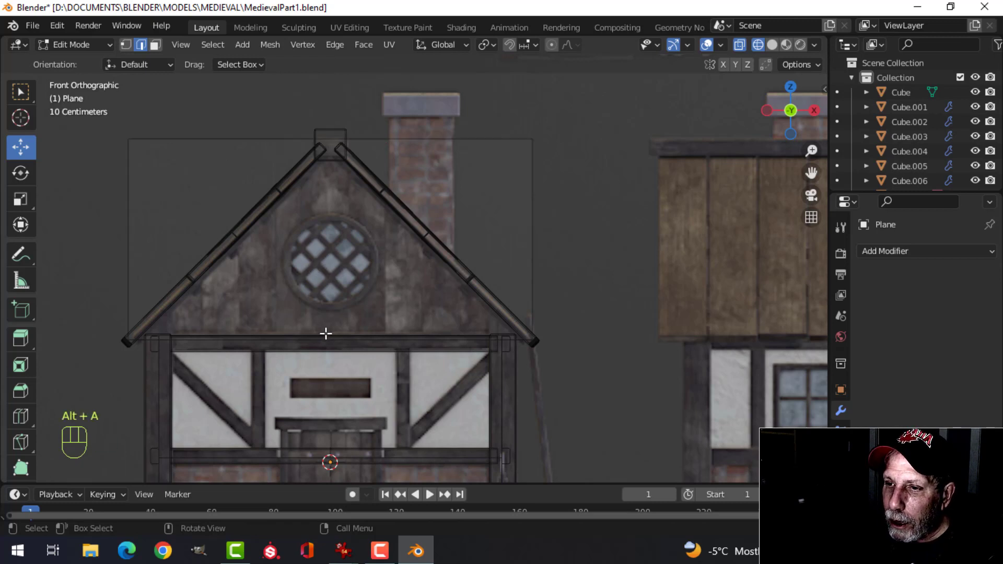
Cut the plane with eight evenly spaced vertical loop cuts, and return to solid shading with nothing selected
key("ctrl+r")
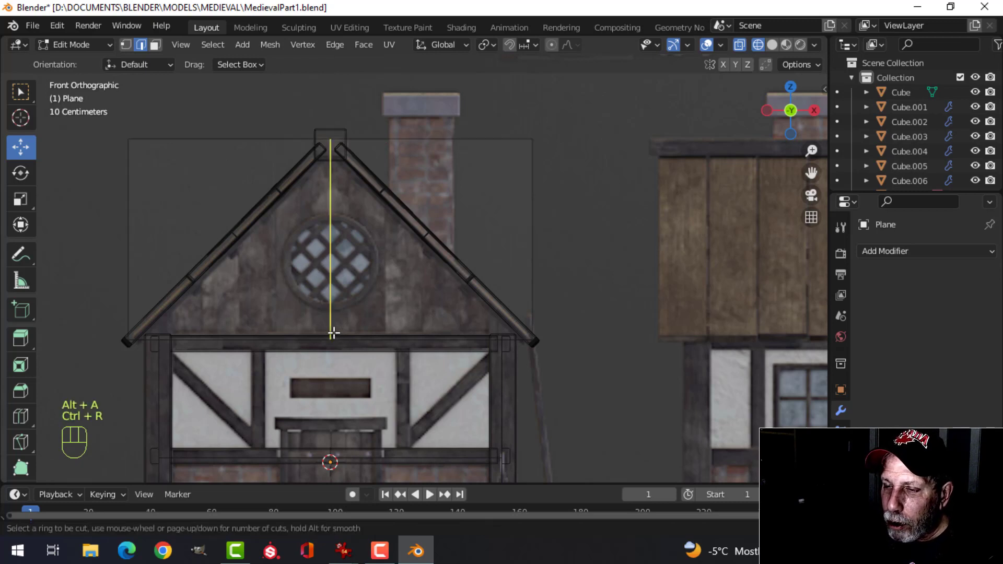
scroll(332, 332, "up", 4)
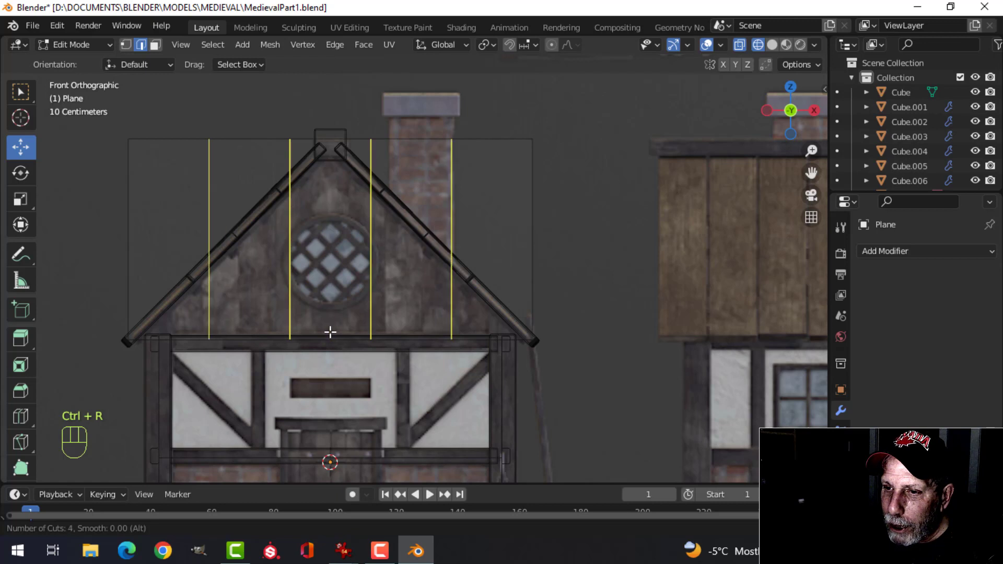
scroll(330, 332, "up", 2)
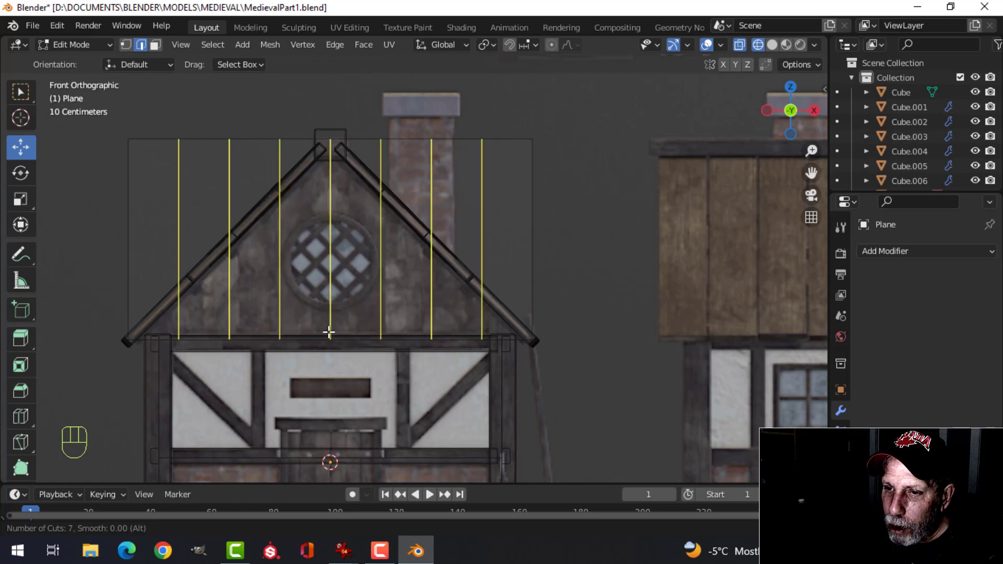
scroll(328, 332, "up", 1)
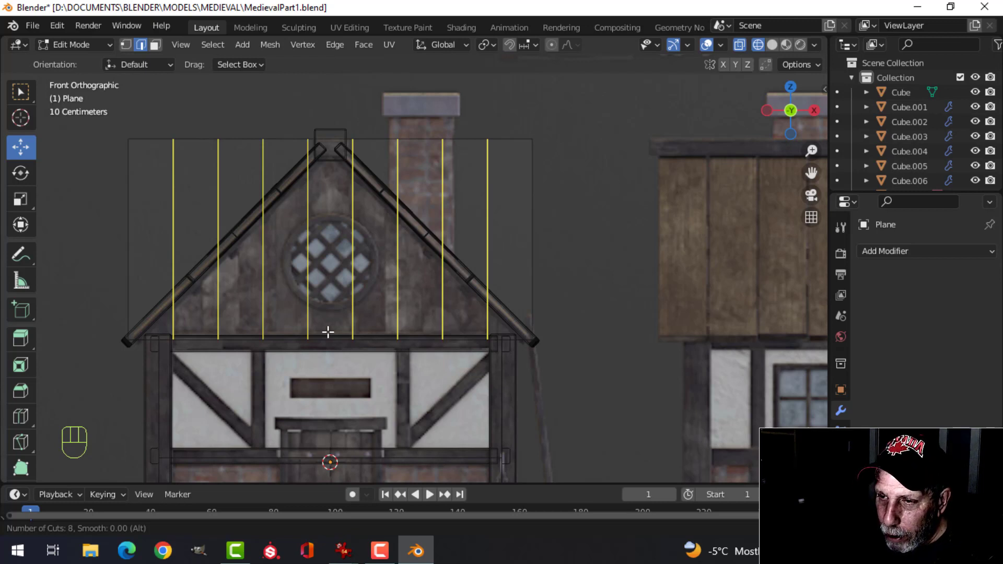
scroll(328, 332, "up", 1)
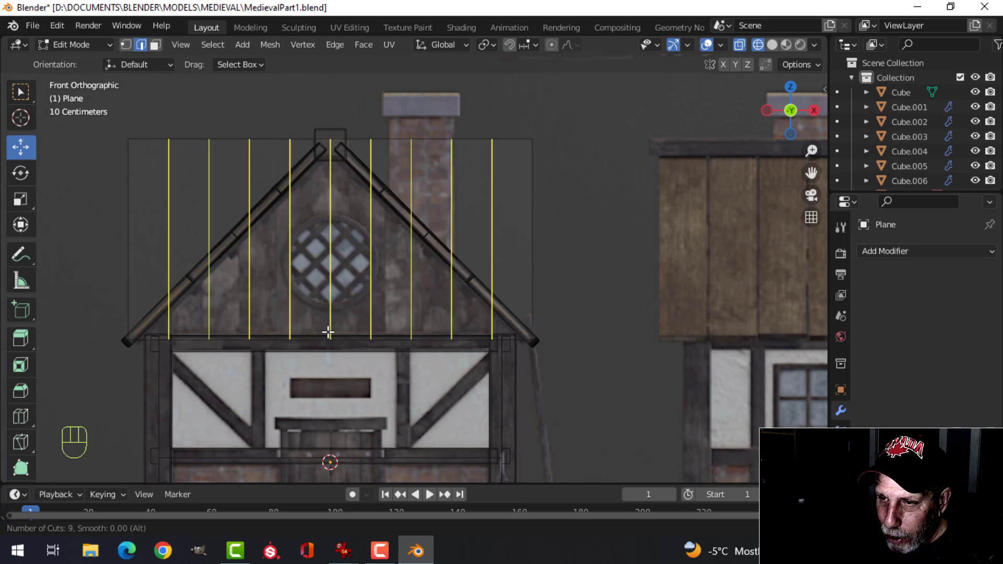
scroll(328, 332, "down", 1)
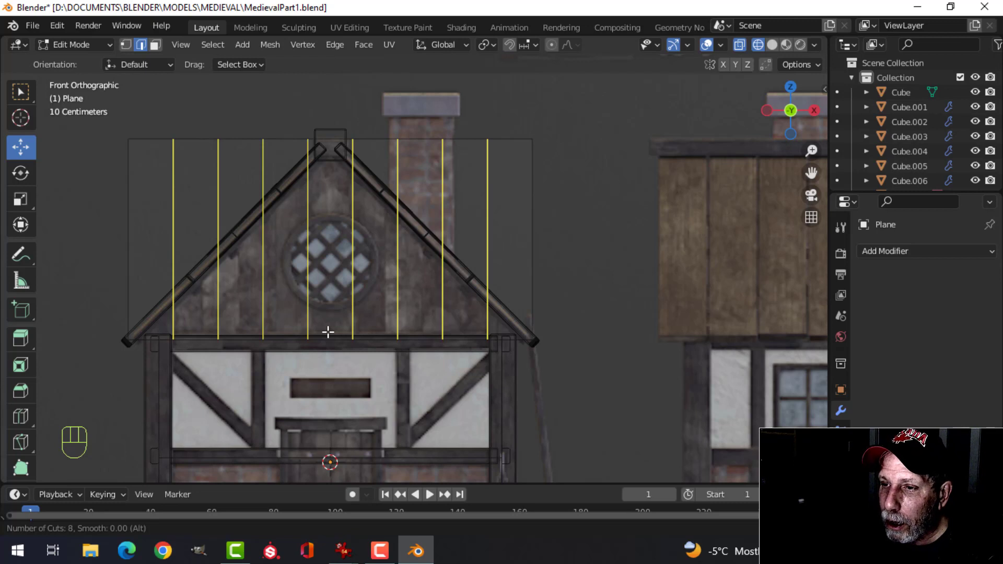
left_click(328, 331)
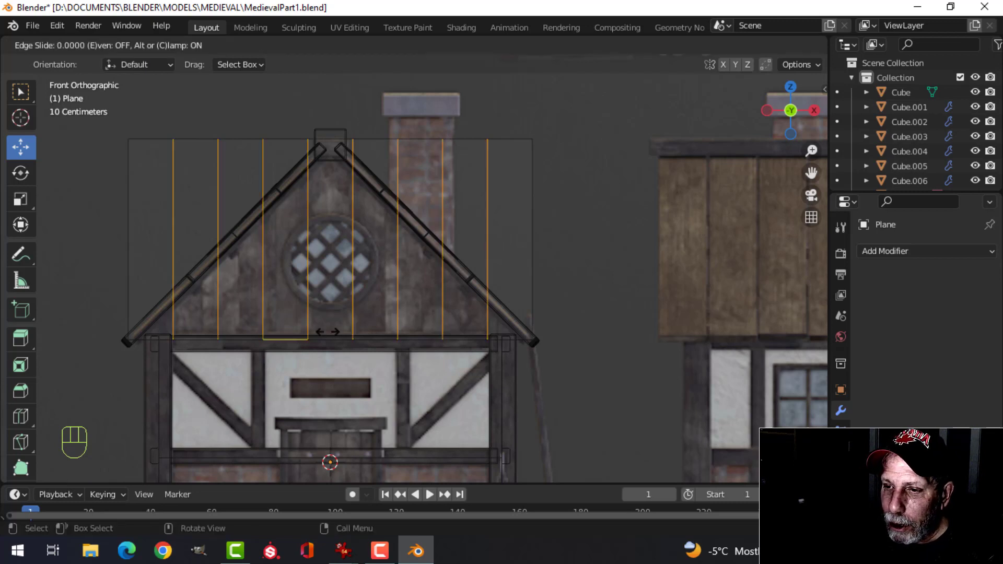
right_click(483, 347)
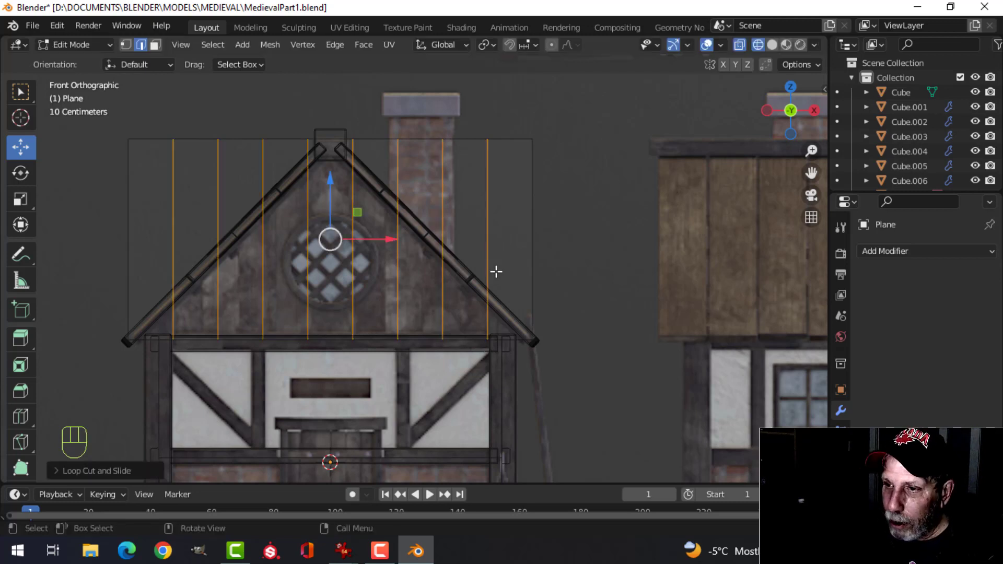
key("z")
left_click(587, 280)
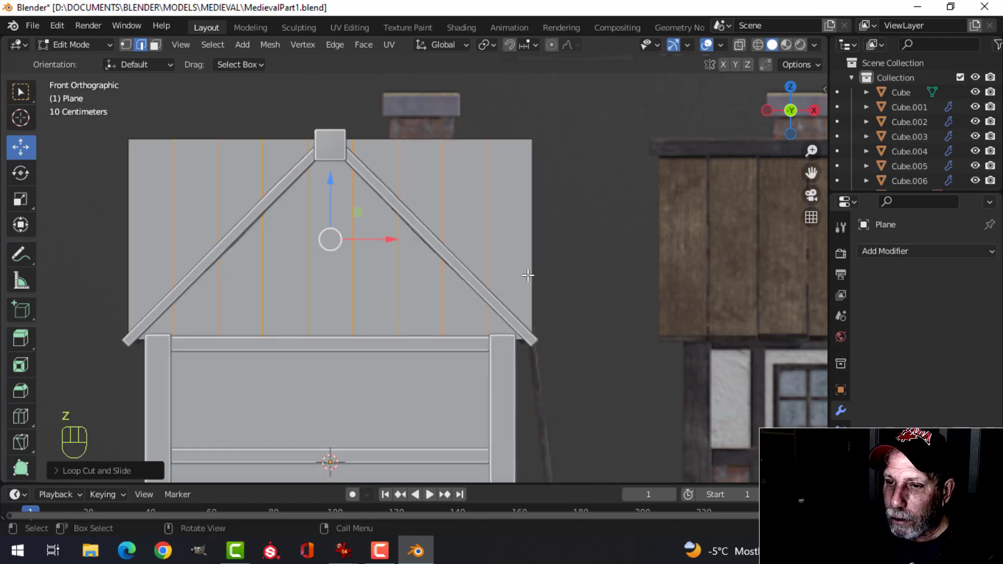
key("alt+a")
Move the whole gable plane along Y to the front end of the house beneath the roof overhang, and deselect it
middle_click_drag(498, 277, 369, 315)
key("a")
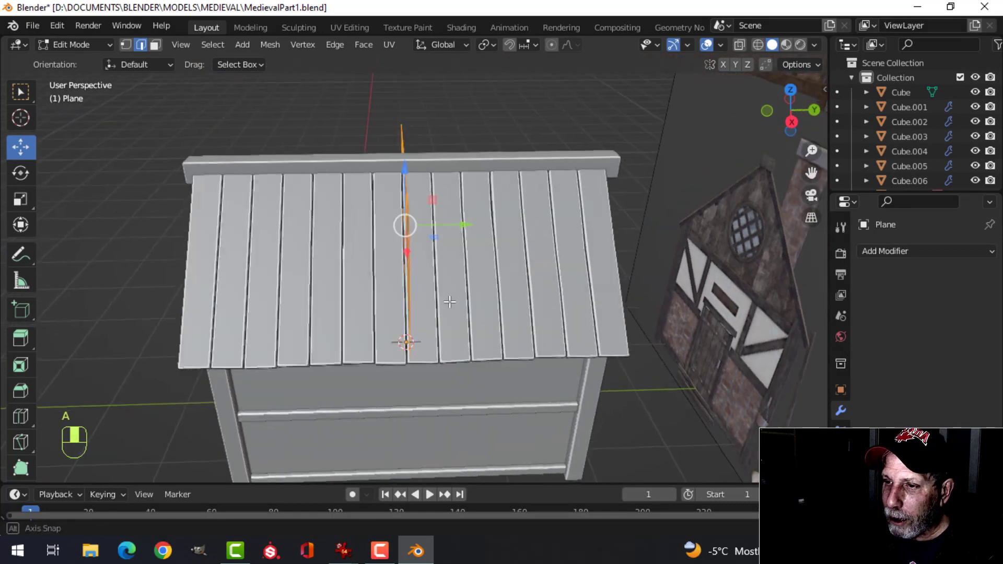
middle_click_drag(471, 250, 490, 248)
left_click_drag(454, 218, 249, 265)
middle_click_drag(248, 292, 318, 264)
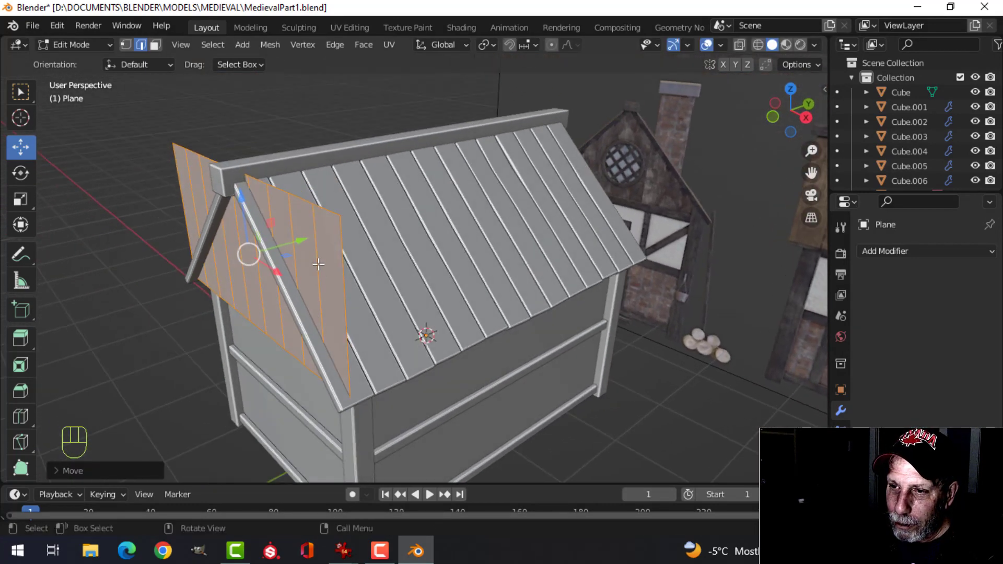
left_click_drag(314, 231, 315, 227)
middle_click_drag(314, 264, 409, 251)
key("alt+a")
key("a")
middle_click_drag(531, 252, 523, 245, "shift")
key("alt+a")
middle_click_drag(522, 244, 515, 249)
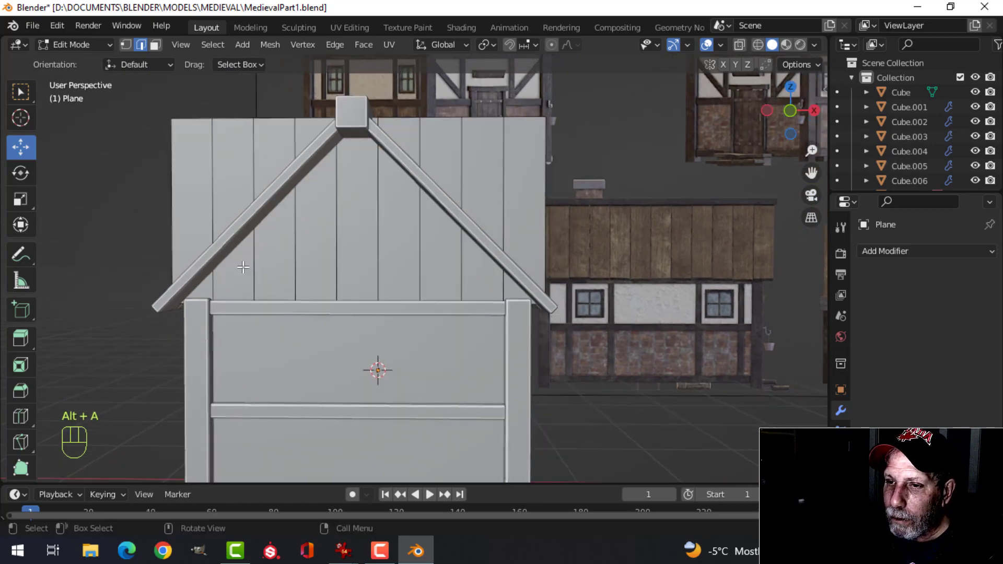
Cut the gable plane with three evenly spaced horizontal loop cuts, and deselect everything
key("ctrl+r")
scroll(551, 233, "up", 2)
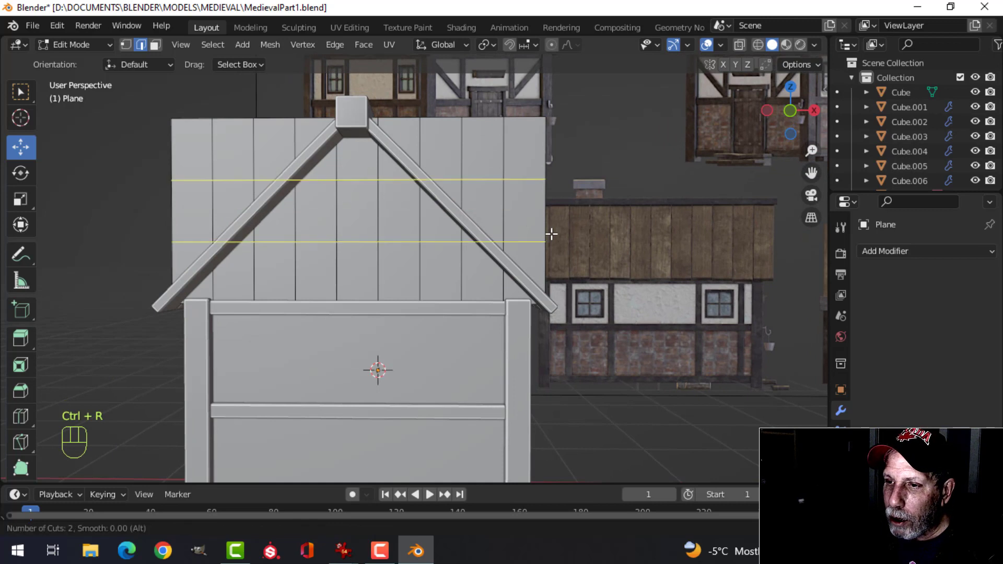
left_click(551, 234)
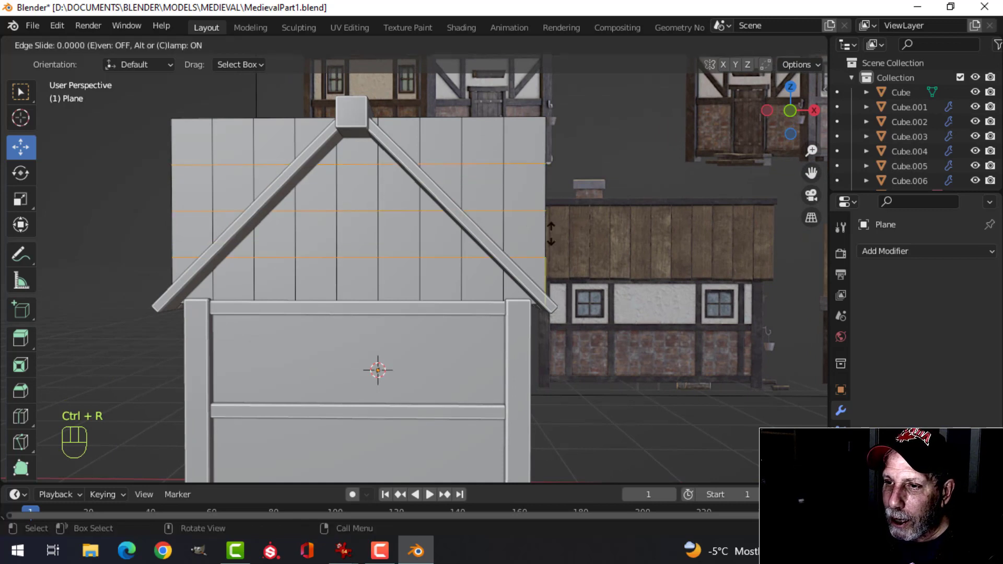
right_click(354, 210)
key("alt+a")
In front view, bisect the whole gable plane along the left roof slope from the eave up past the ridge beam
key("a")
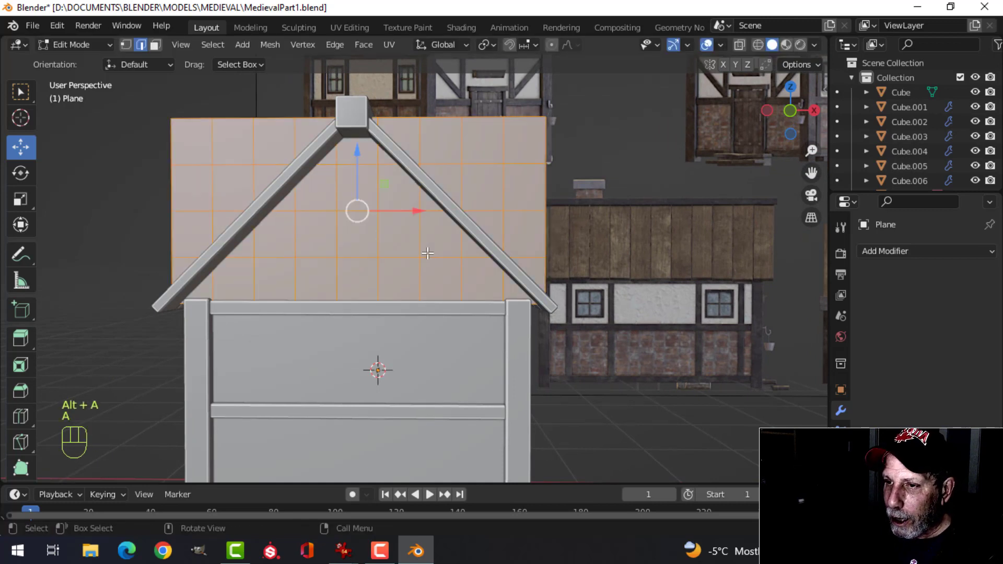
key("KP_1")
scroll(427, 253, "up", 1)
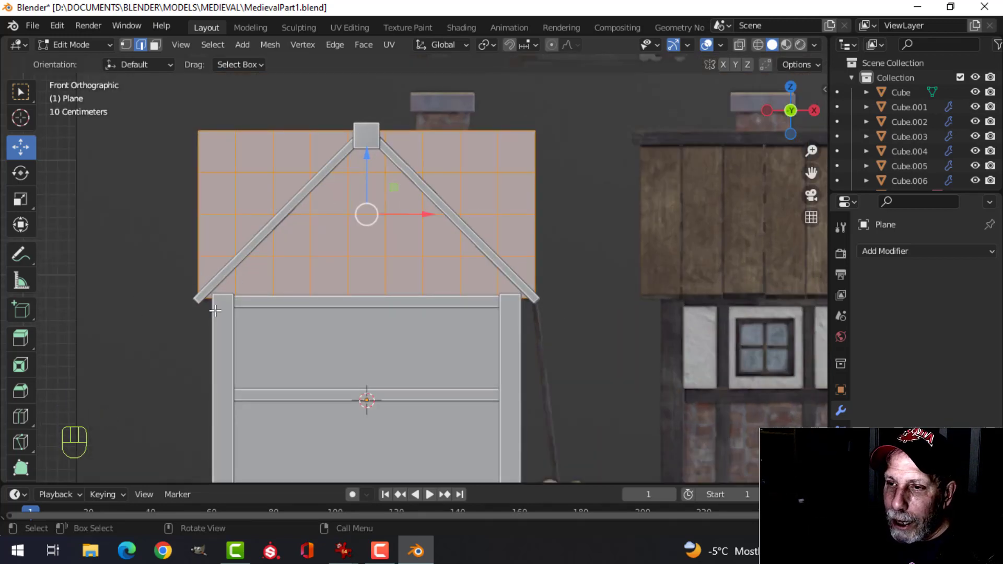
middle_click_drag(356, 314, 387, 334, "shift")
left_click(271, 49)
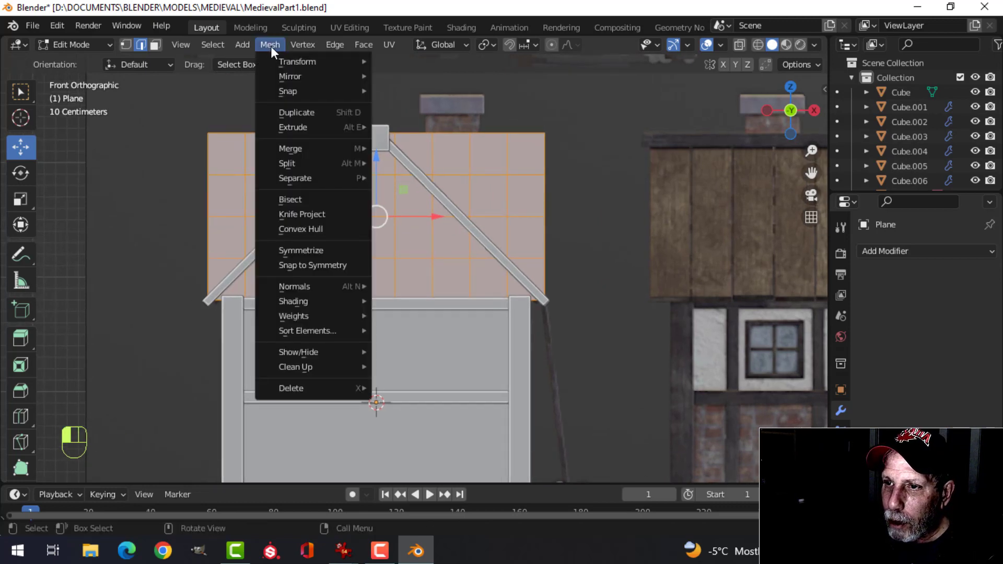
left_click(313, 199)
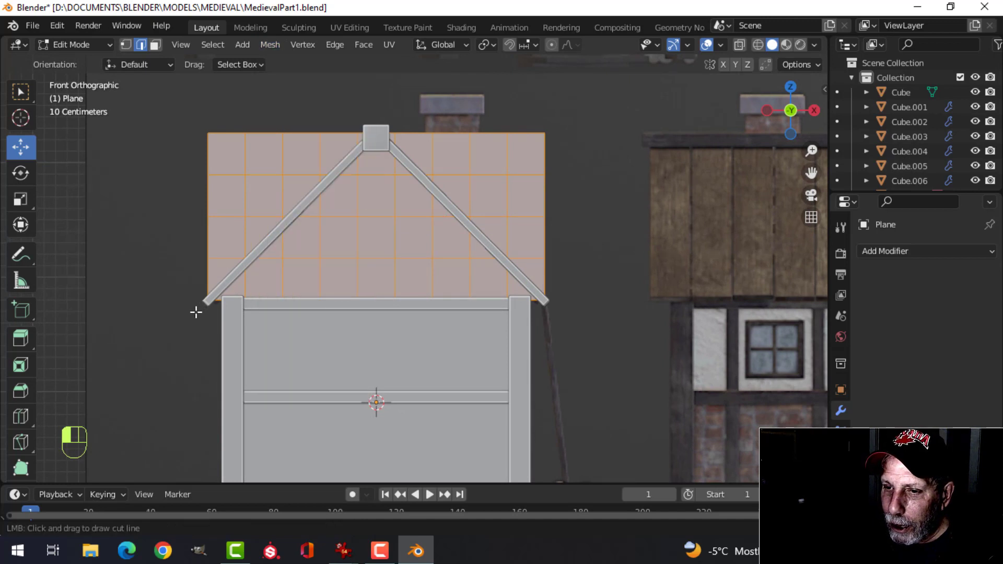
left_click_drag(200, 307, 408, 100)
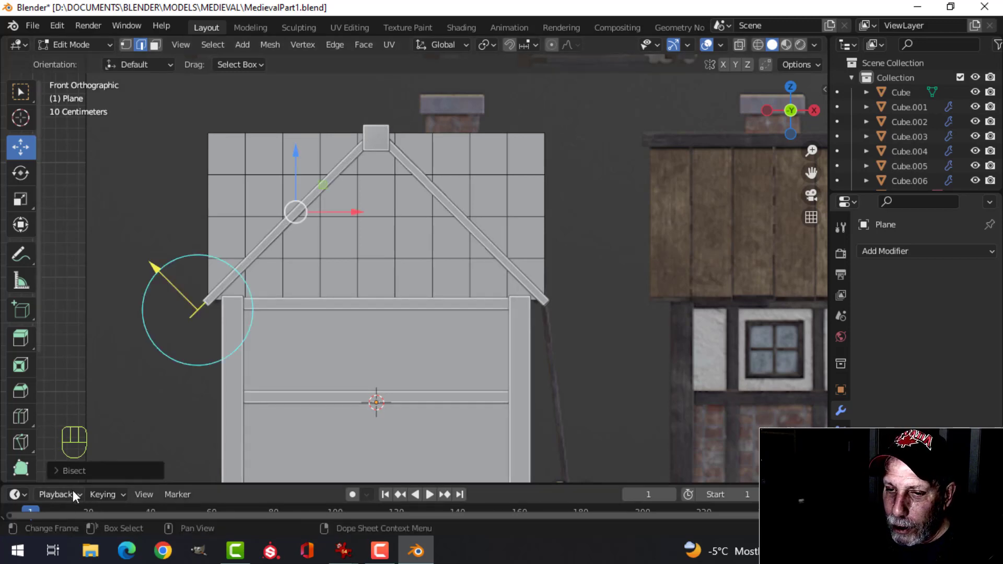
Enable Clear Outer for the bisect to remove the part of the plane outside the left roof slope
left_click(77, 469)
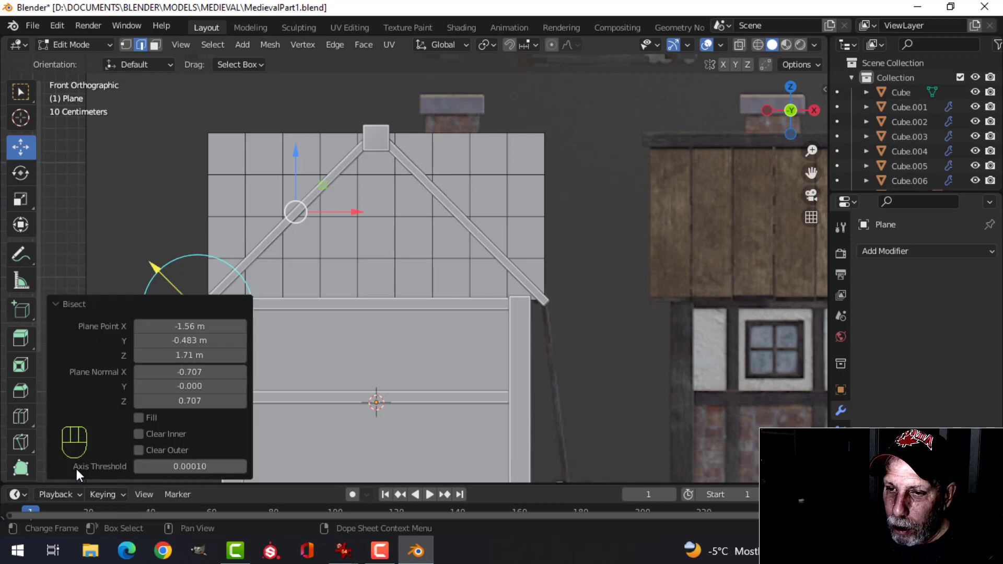
left_click(137, 434)
left_click(138, 434)
left_click(138, 450)
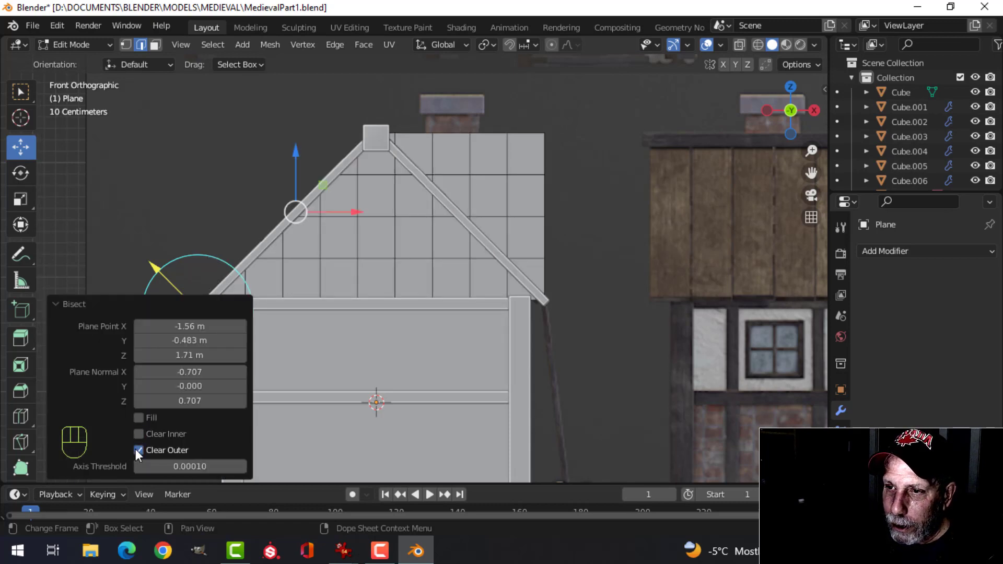
left_click(154, 301)
Bisect the whole plane along the right roof slope with only Clear Inner enabled, removing the part outside the roof, and deselect
scroll(522, 319, "up", 1)
key("a")
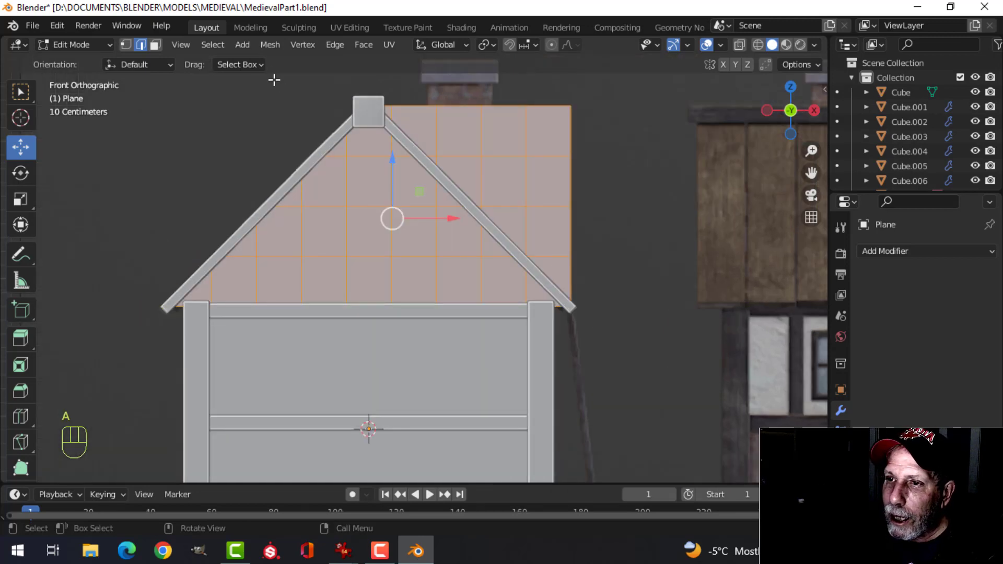
left_click(270, 45)
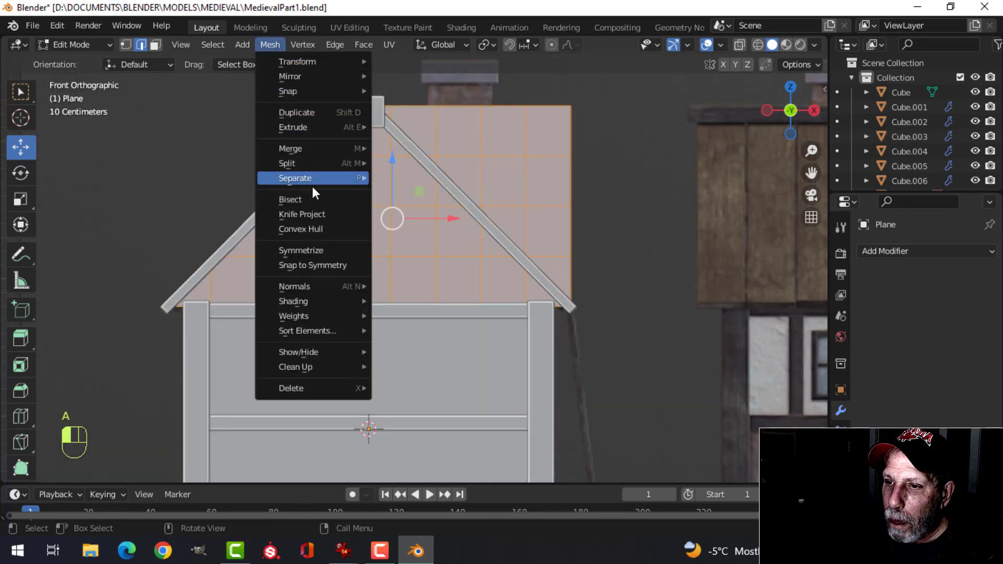
left_click(315, 199)
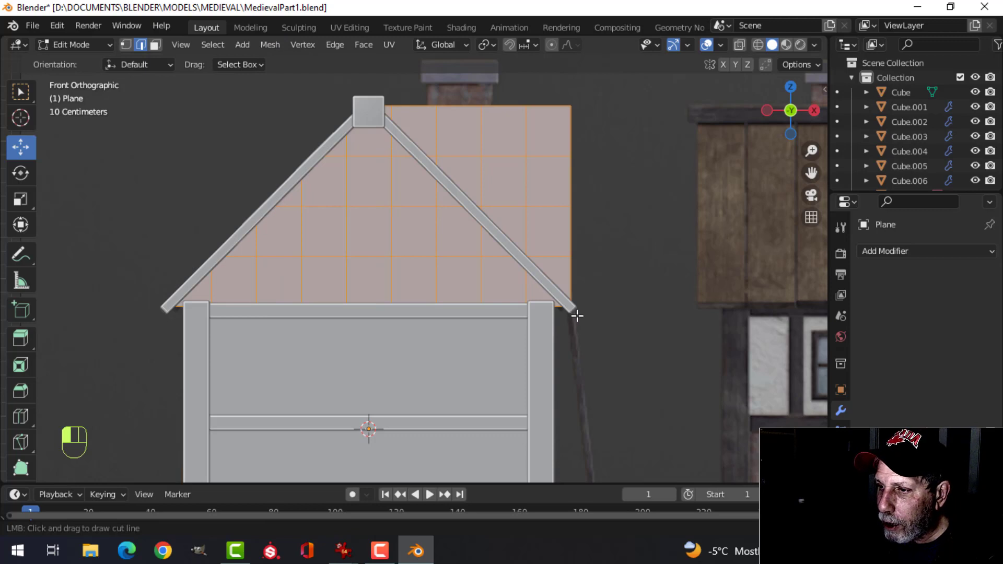
left_click_drag(577, 315, 327, 96)
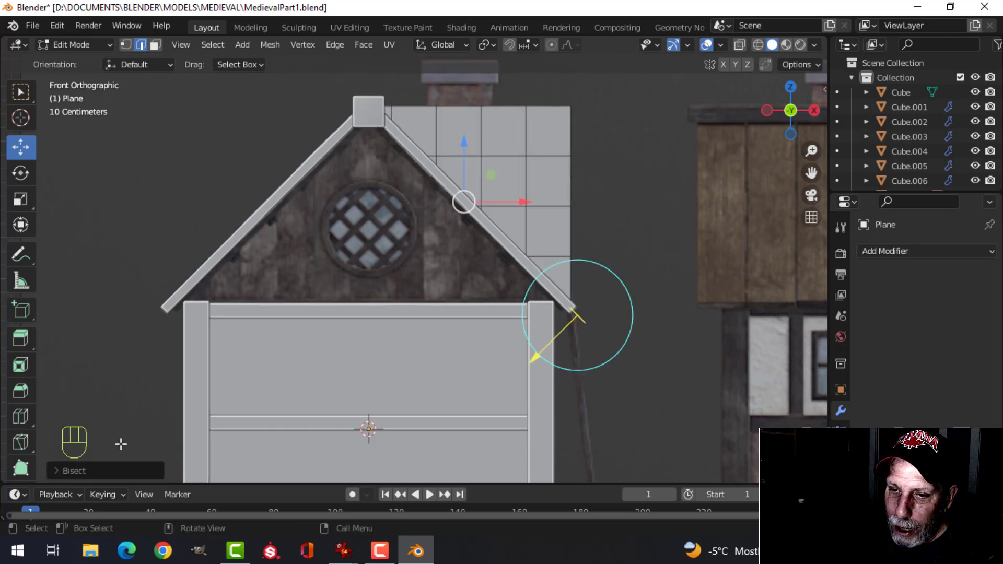
left_click(92, 469)
left_click(139, 434)
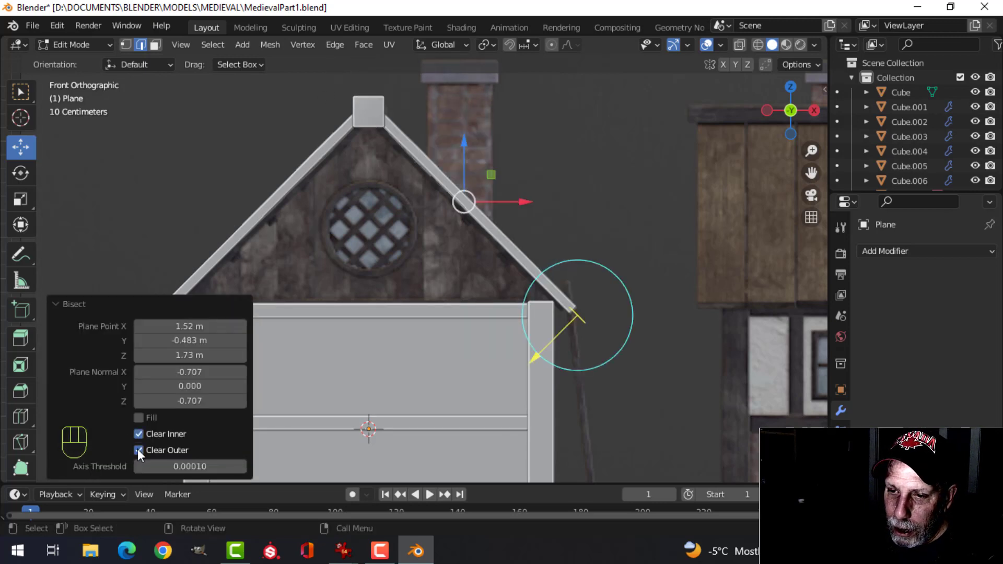
left_click(137, 449)
key("alt+a")
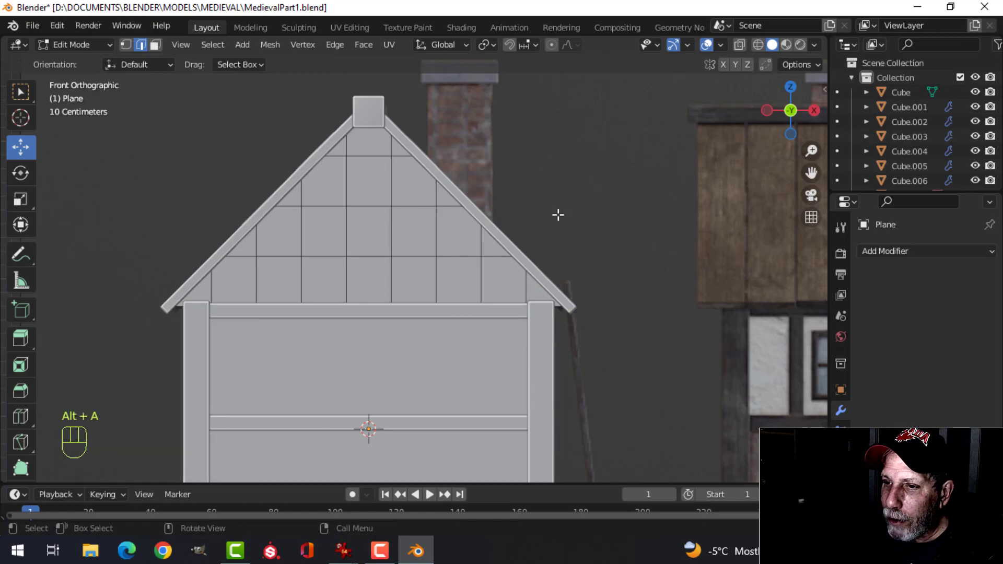
Isolate the triangular gable plane in local view and resume editing its mesh
key("Tab")
middle_click_drag(557, 215, 423, 237)
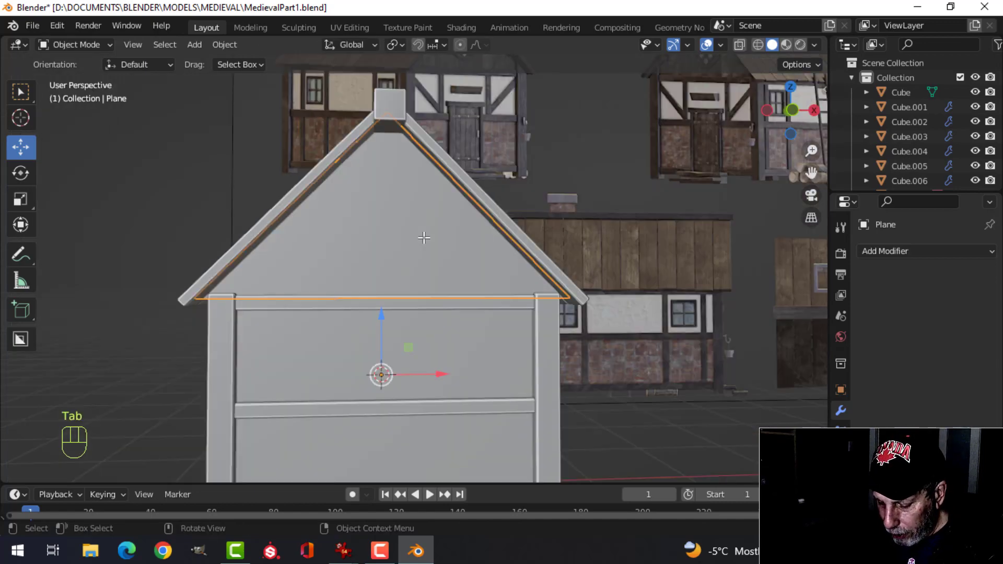
key("KP_Divide")
key("Tab")
scroll(426, 248, "up", 2)
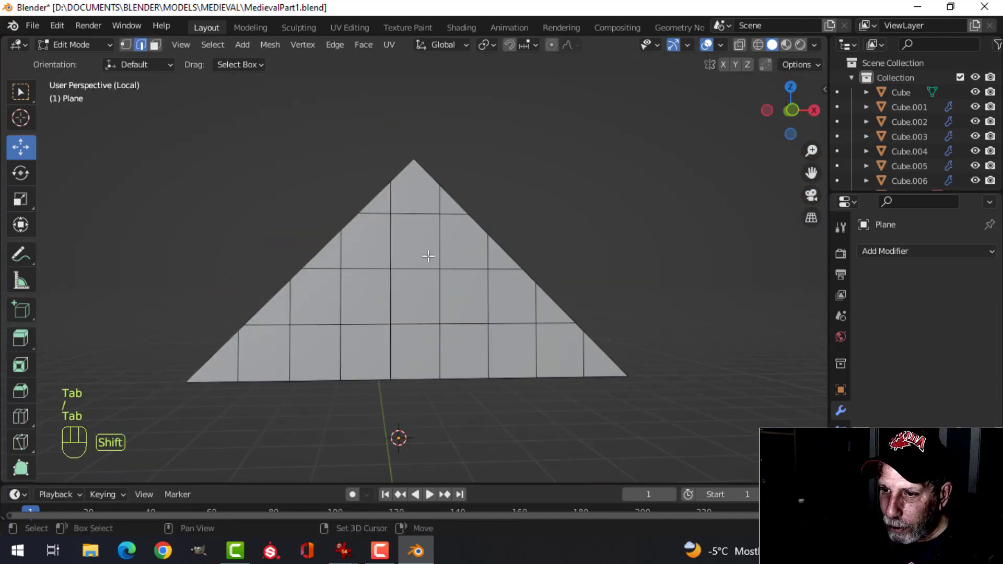
middle_click_drag(429, 256, 437, 186, "shift")
scroll(335, 262, "up", 1)
middle_click_drag(345, 257, 387, 250, "shift")
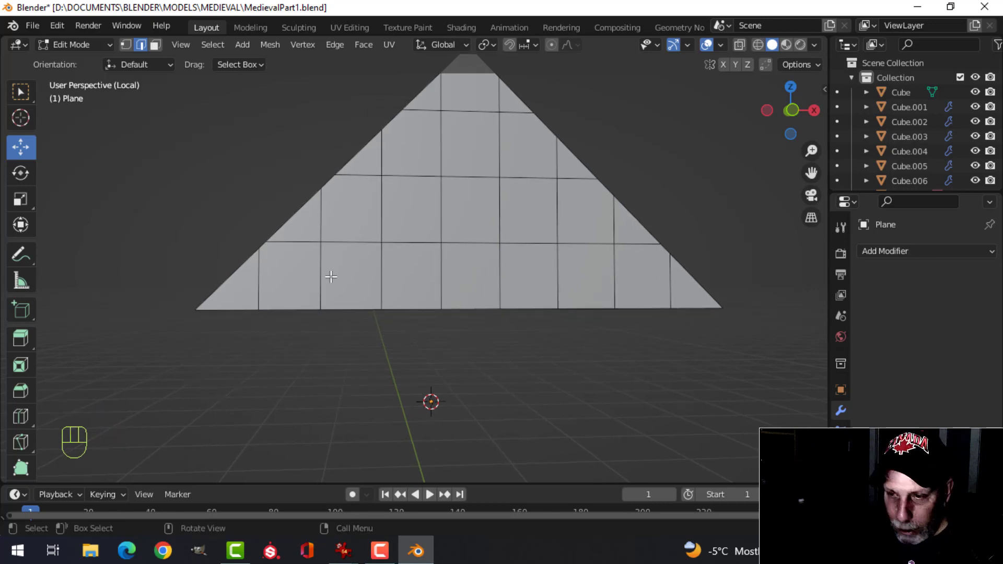
Select all faces of the second, fourth, sixth and eighth plank columns and split them from the neighbouring columns
key("3")
left_click(302, 225)
left_click(292, 260, "shift")
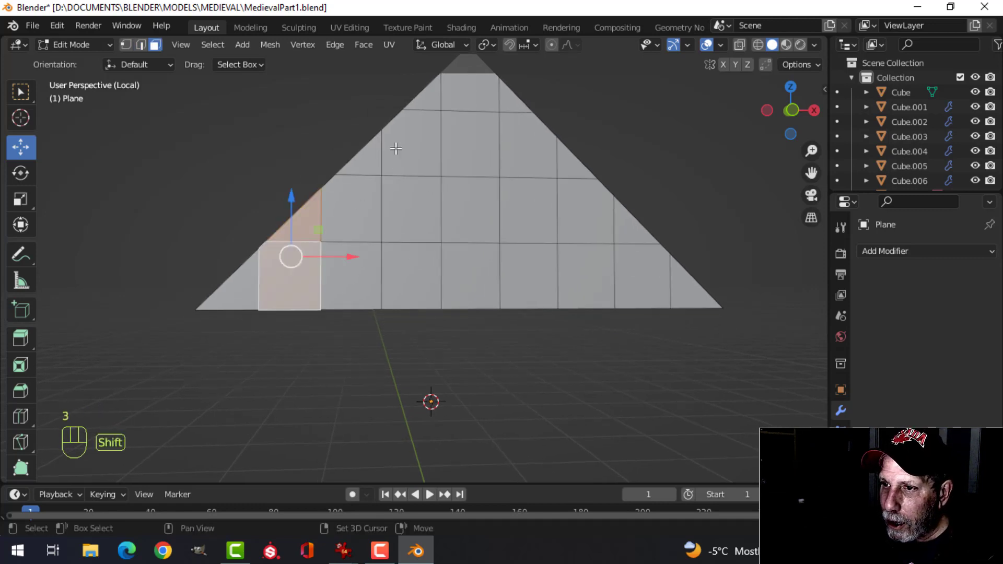
left_click(424, 102, "shift")
left_click(409, 149, "shift")
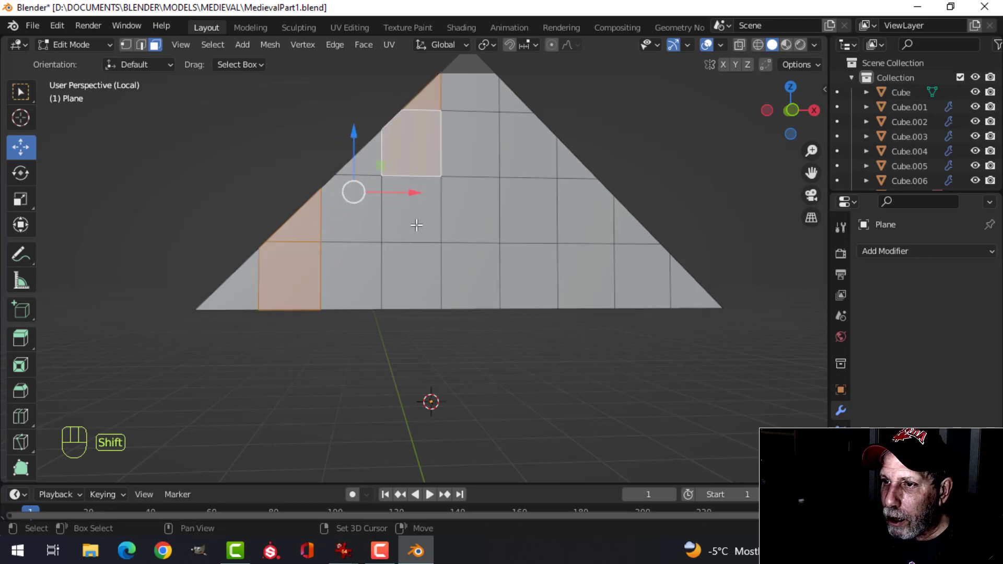
left_click(417, 229, "shift")
left_click(410, 284, "shift")
left_click(514, 107, "shift")
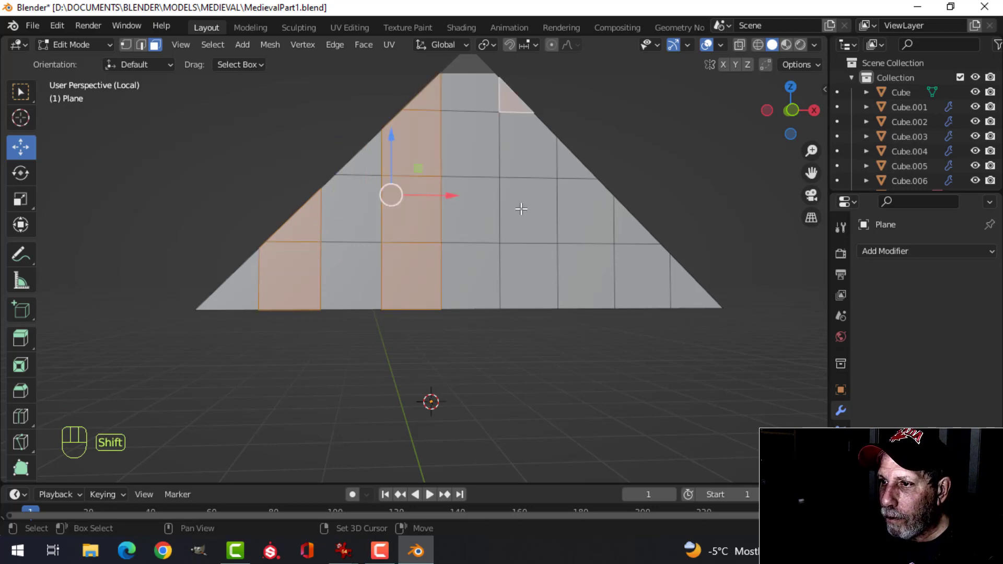
left_click(523, 157, "shift")
left_click(528, 216, "shift")
left_click(533, 282, "shift")
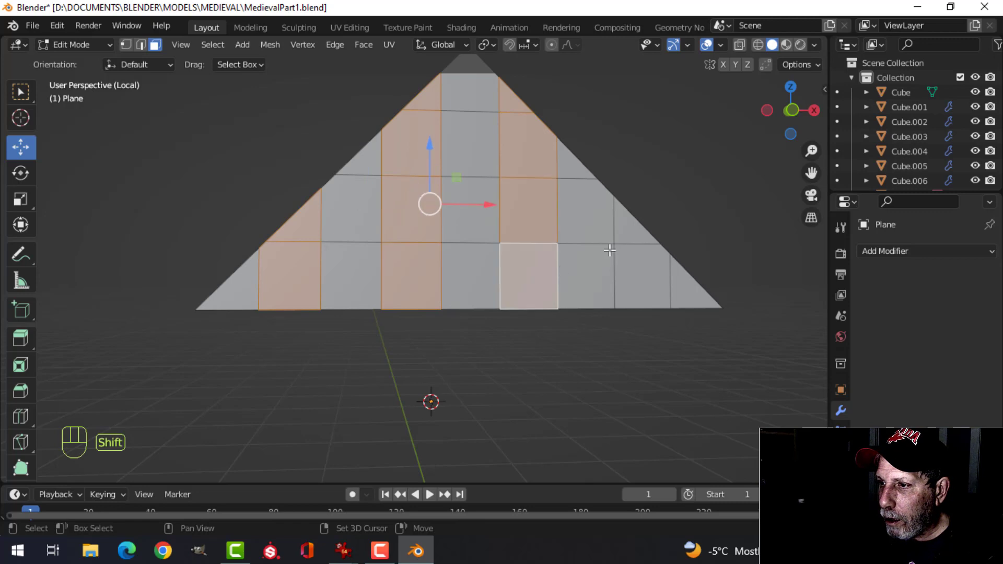
left_click(627, 232, "shift")
left_click(629, 275, "shift")
scroll(575, 287, "down", 1)
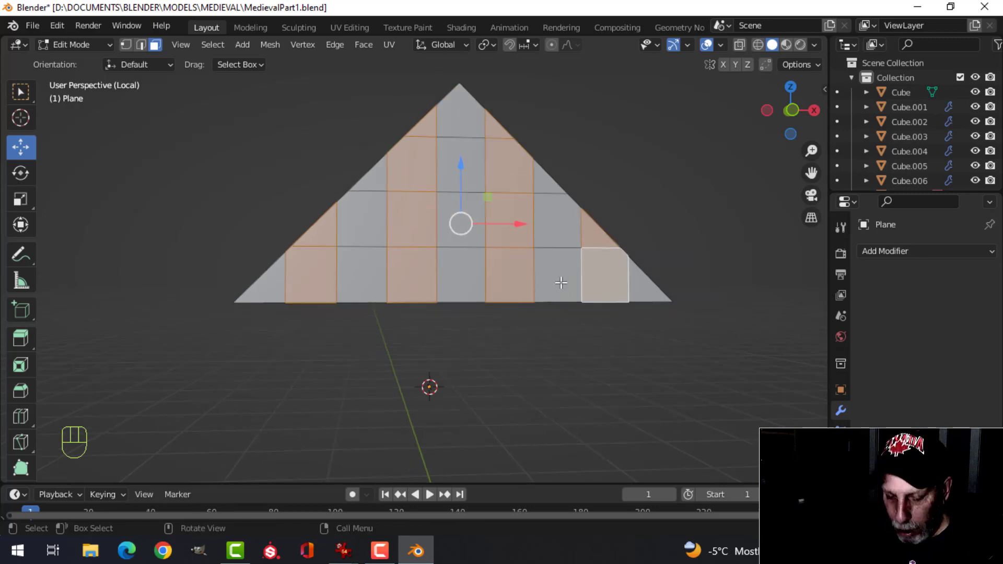
key("y")
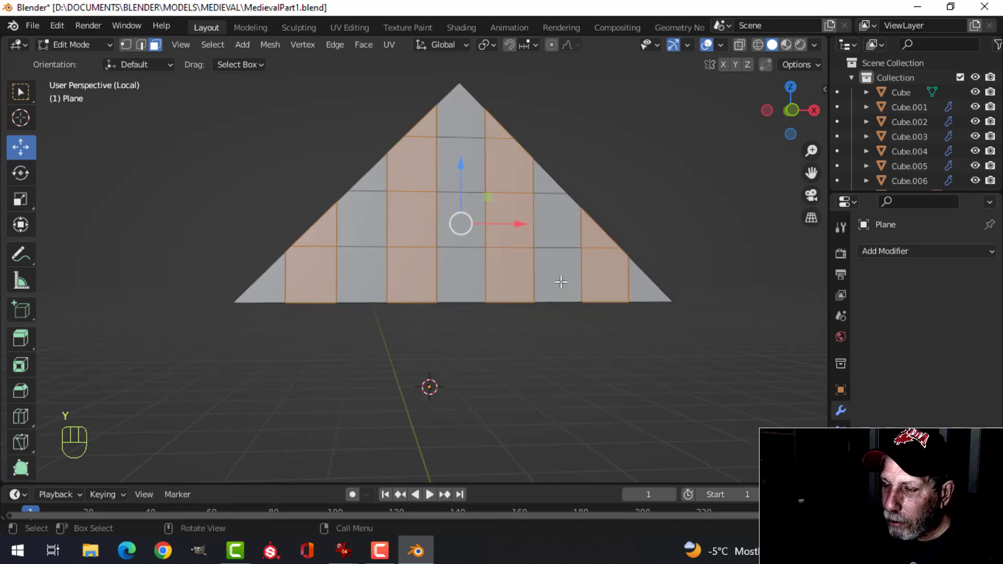
key("g")
key("Escape")
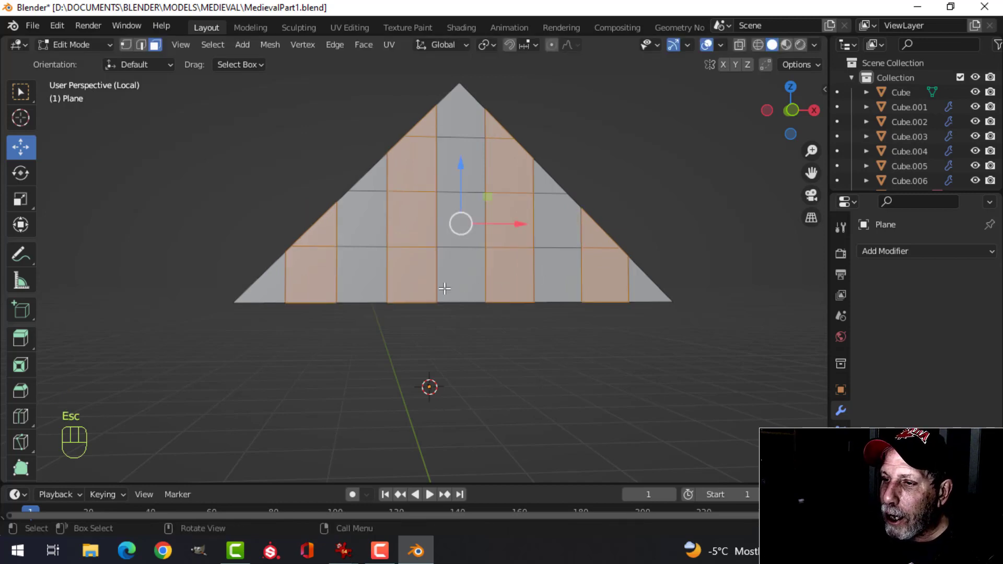
Scale all planks along X to about 0.97 around Individual Origins to open narrow gaps between them, and deselect
key("a")
middle_click_drag(542, 134, 515, 152, "shift")
left_click(486, 52)
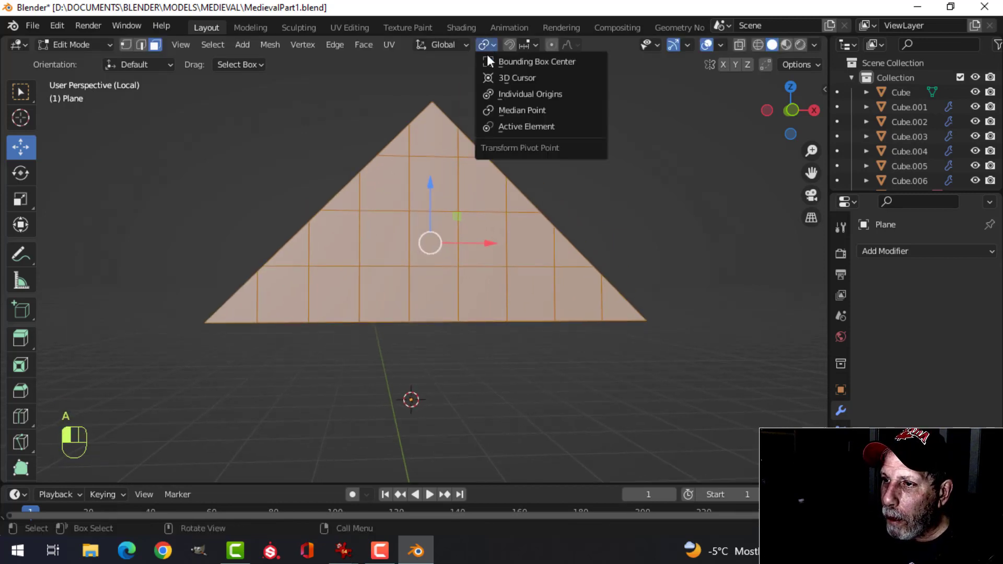
left_click(503, 91)
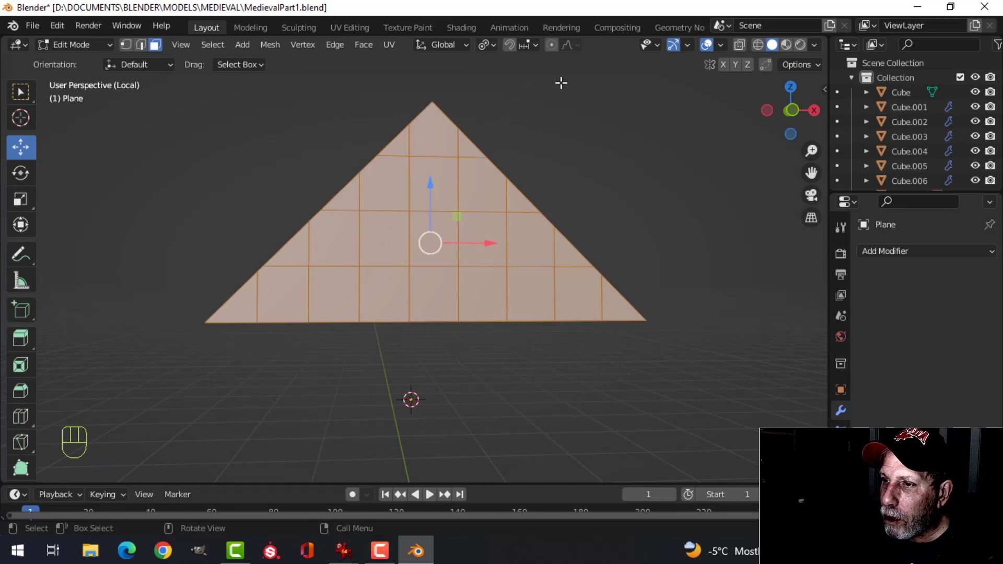
scroll(582, 232, "up", 1)
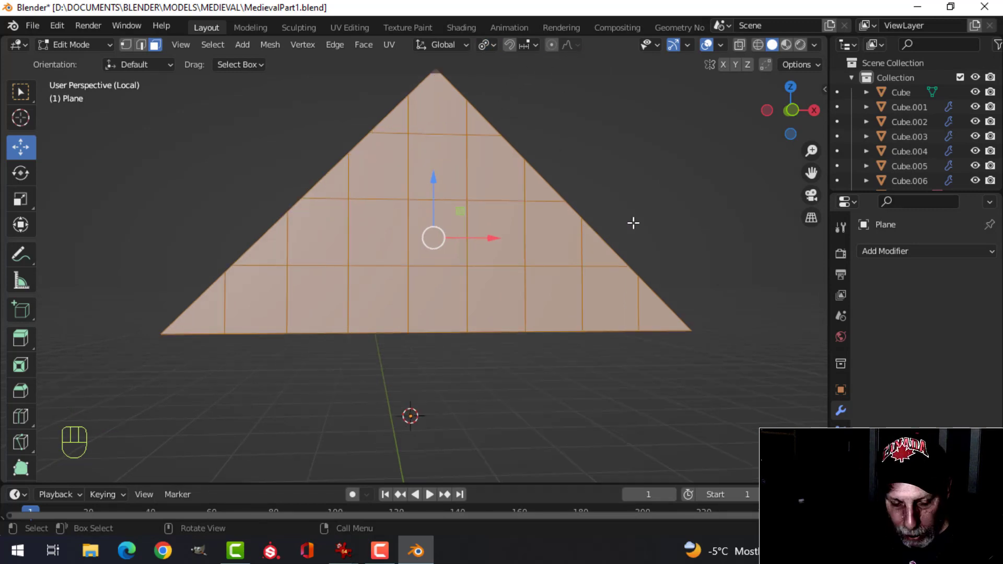
key("s")
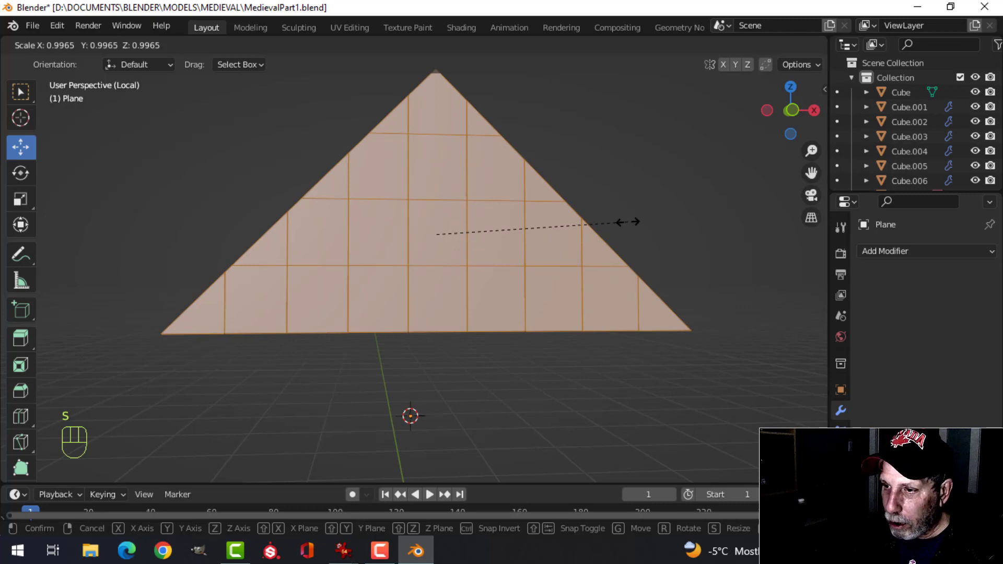
key("Escape")
key("s")
key("x")
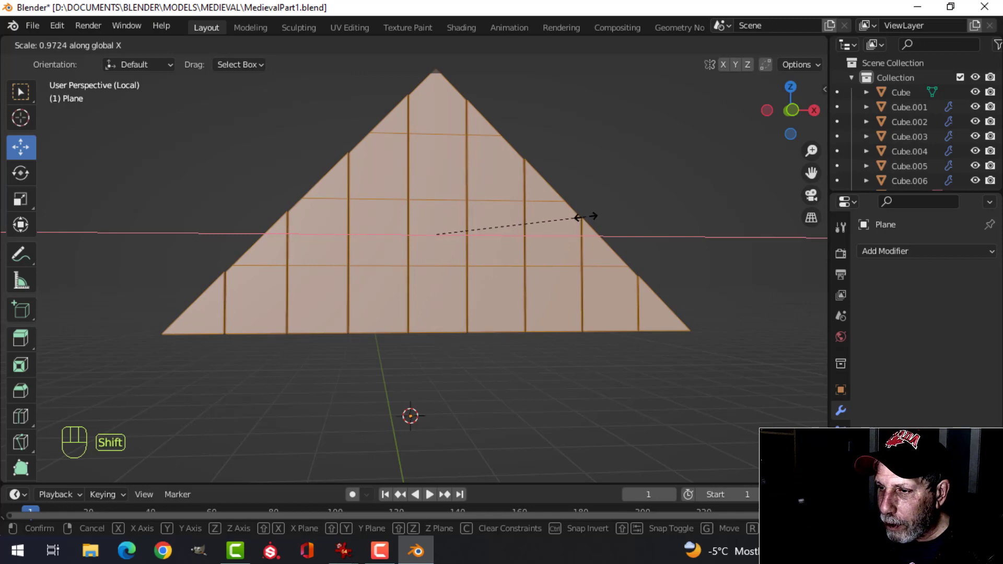
left_click(586, 217)
middle_click_drag(537, 220, 481, 208)
key("alt+a")
Set the transform pivot back to Median Point and turn on proportional editing
left_click(488, 44)
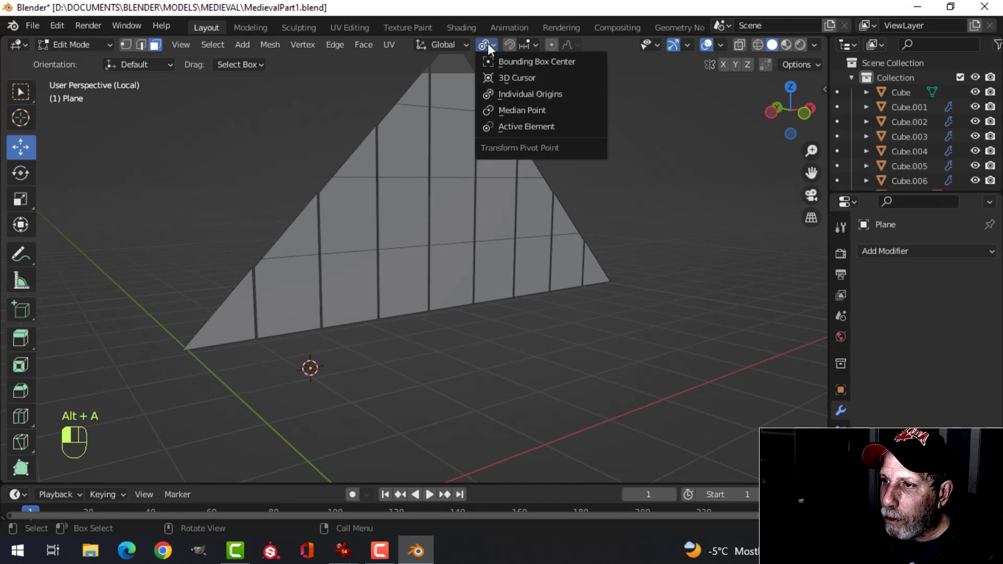
left_click(506, 105)
left_click(551, 45)
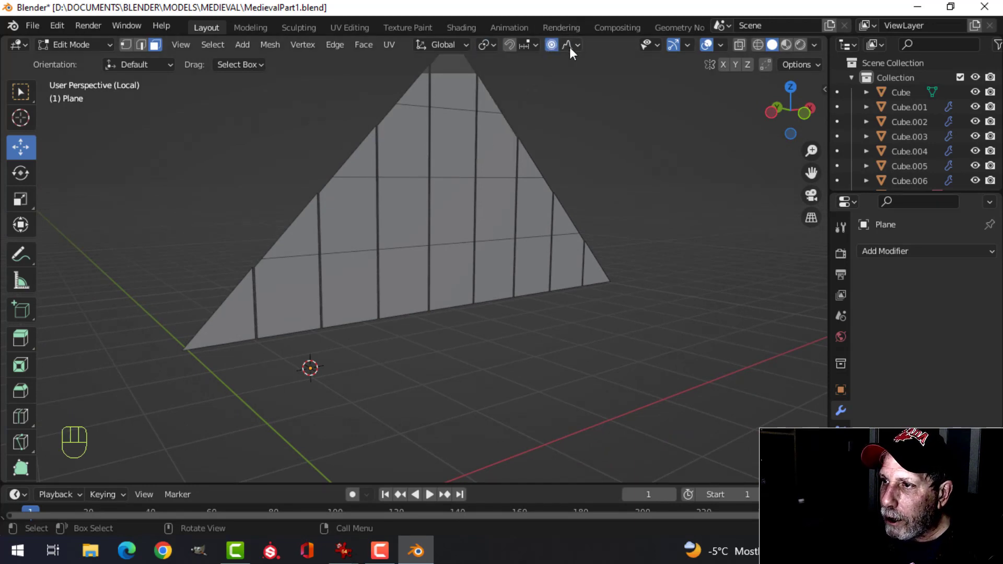
In edge selection, nudge a horizontal plank edge near the gable's upper middle about 0.01 m along Y with Random proportional falloff
left_click(343, 273)
middle_click_drag(386, 270, 398, 284)
key("2")
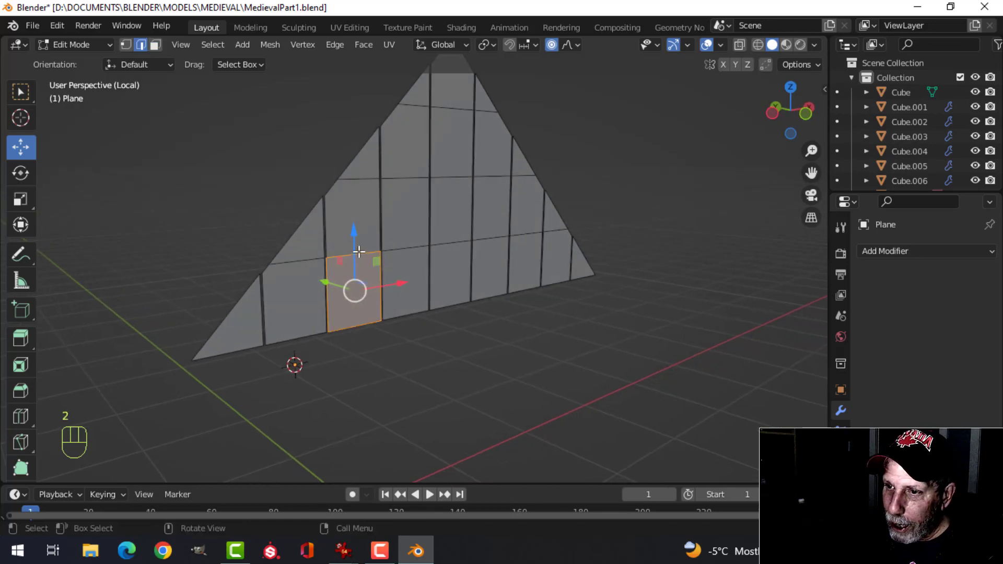
middle_click_drag(358, 251, 423, 286)
left_click_drag(331, 252, 338, 254)
left_click(447, 176)
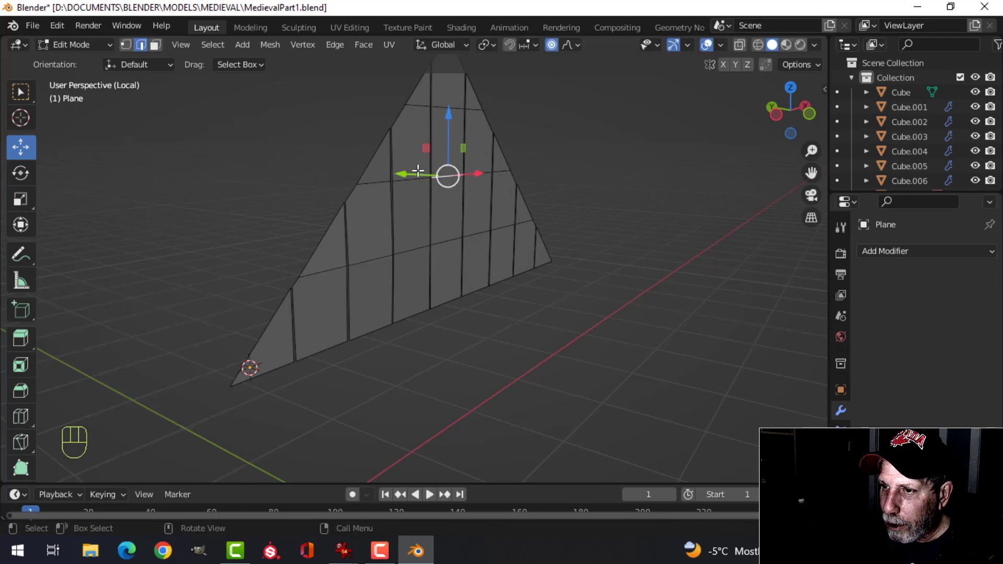
left_click_drag(418, 171, 409, 172)
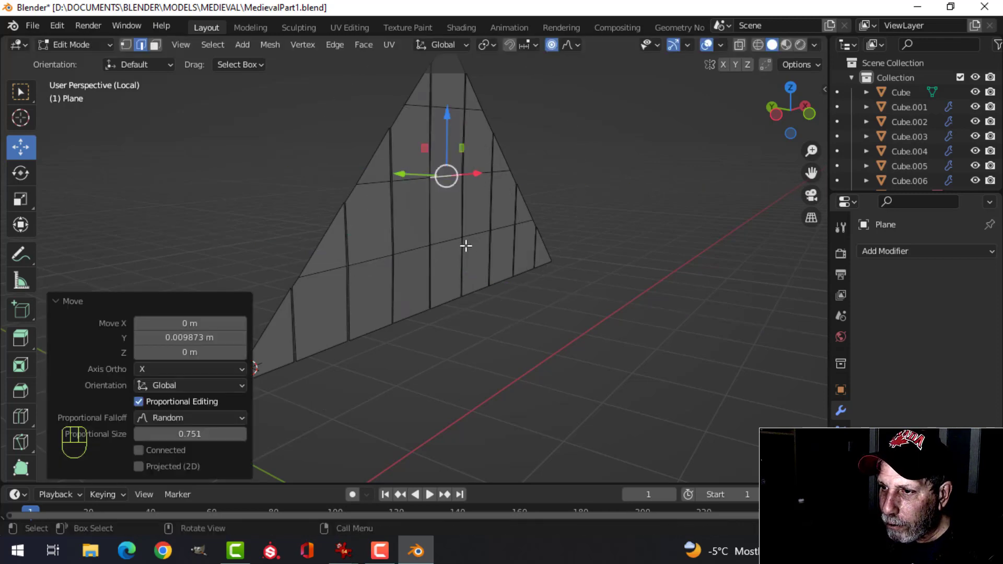
Try nudging a horizontal edge low on the gable's right side about -0.046 m along X, plus slightly along Y, with Random falloff
middle_click_drag(494, 229, 564, 232)
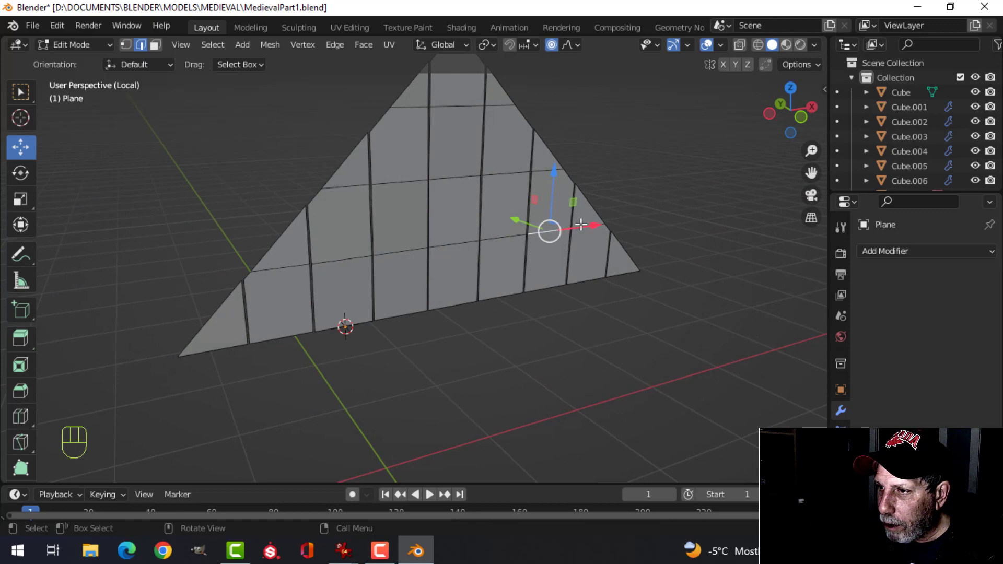
left_click_drag(581, 224, 576, 225)
middle_click_drag(557, 273, 549, 254)
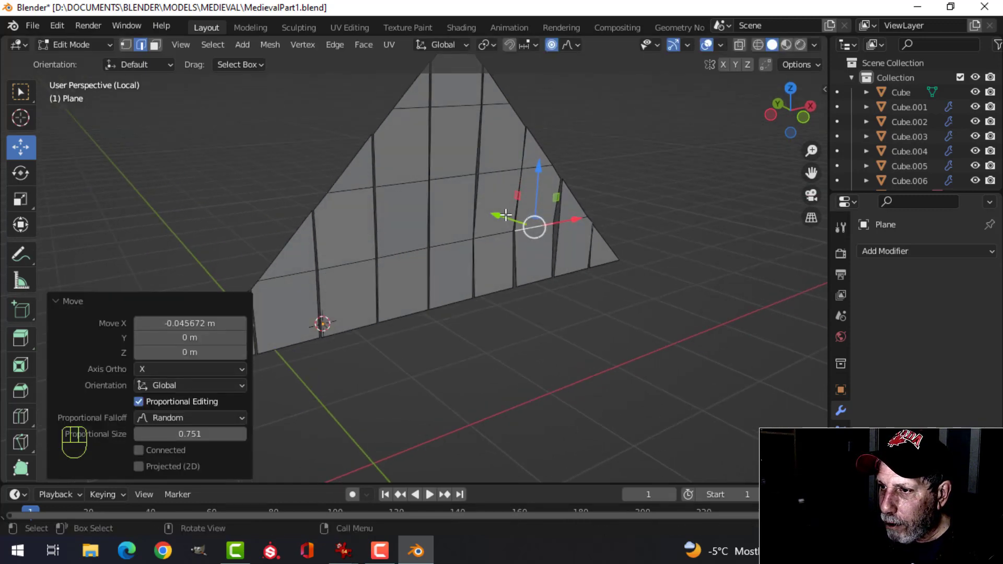
left_click_drag(505, 215, 509, 220)
key("Tab")
middle_click_drag(509, 219, 465, 246)
key("alt+a")
key("ctrl+z")
key("ctrl+z")
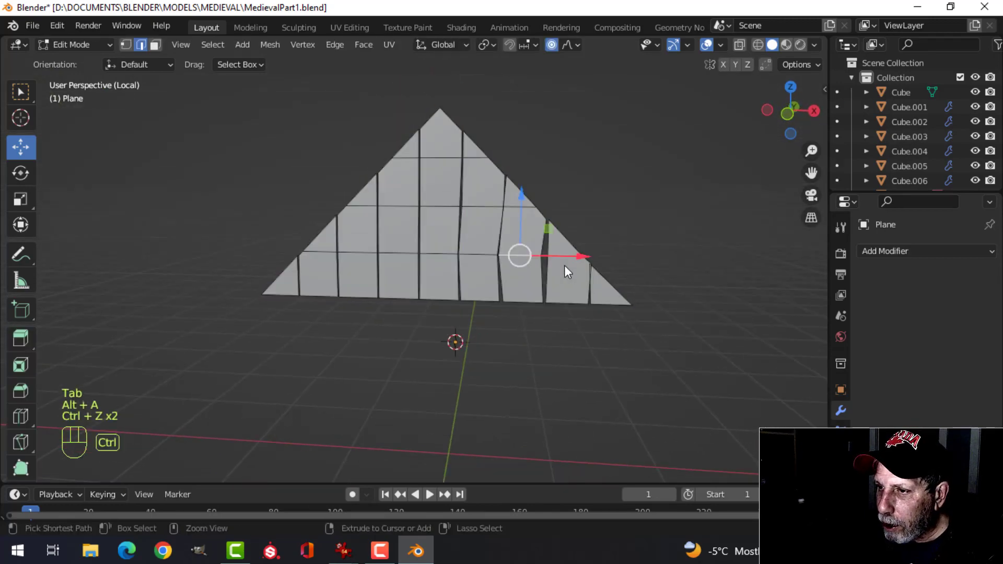
key("ctrl+z")
key("ctrl+z")
Nudge the selected lower plank edge about 0.003 m along X and slightly along Y with Random proportional falloff, and leave Edit Mode
middle_click_drag(548, 274, 469, 294, "shift")
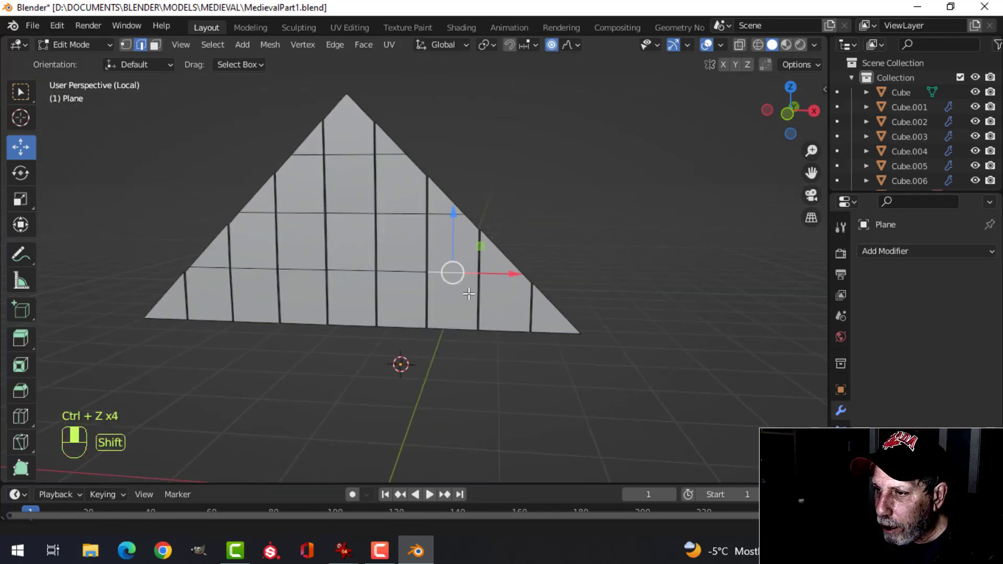
scroll(481, 293, "up", 2)
left_click_drag(529, 275, 532, 270)
middle_click_drag(532, 270, 465, 259)
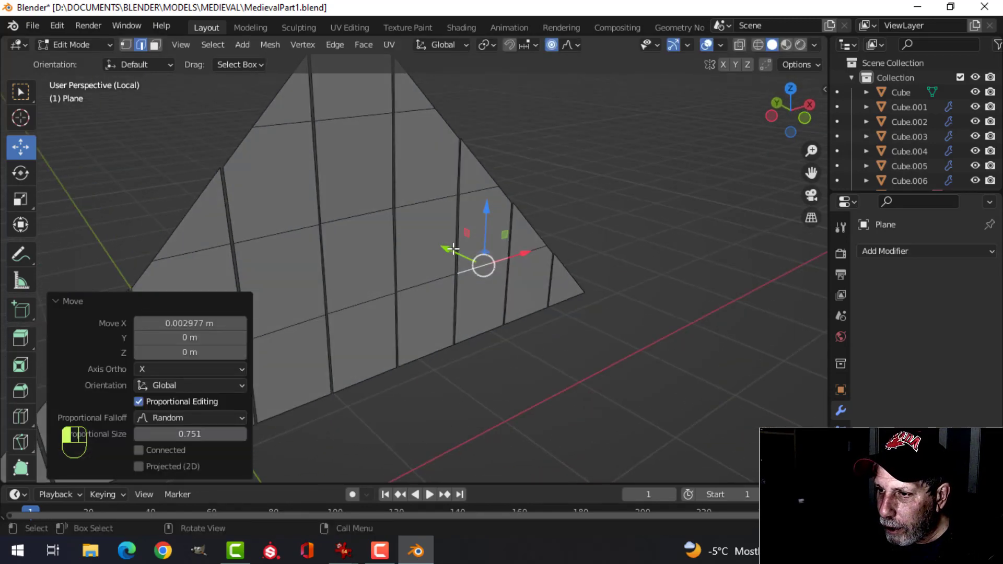
left_click_drag(453, 249, 458, 252)
scroll(524, 282, "down", 3)
key("Tab")
key("alt+a")
Exit local view and examine how the gable planks fit under the roof slopes
middle_click_drag(525, 287, 466, 277)
middle_click_drag(465, 277, 502, 283)
left_click(422, 300)
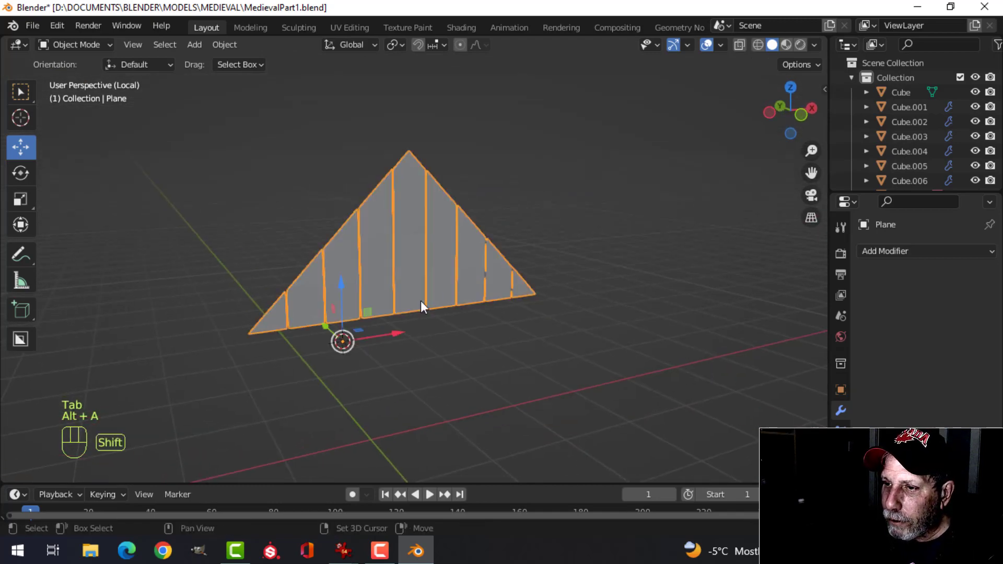
middle_click_drag(421, 301, 453, 310)
key("slash")
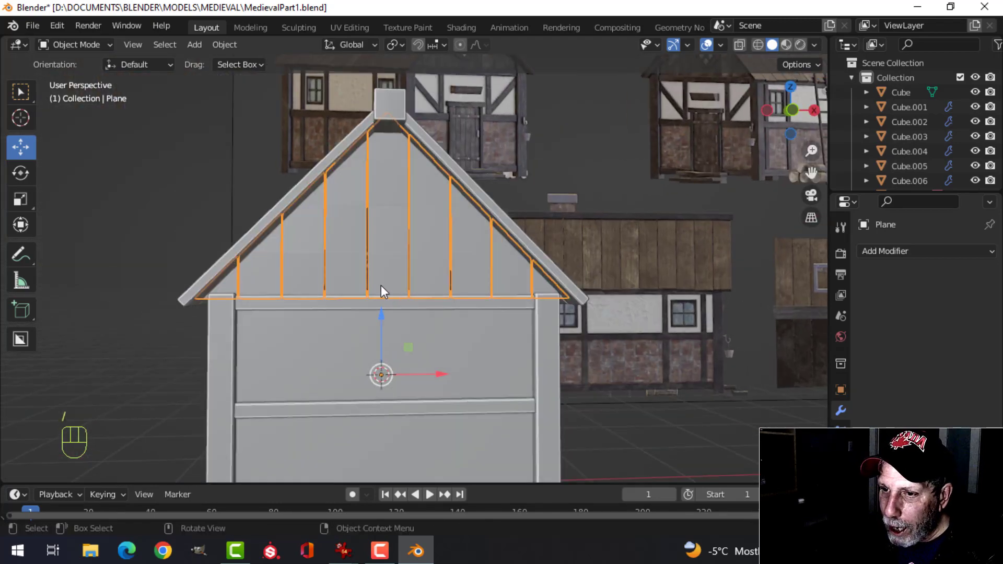
key("alt+a")
middle_click_drag(381, 278, 759, 250)
Isolate the gable planks and add a Solidify modifier with a thickness of about 0.083 m
left_click(433, 267)
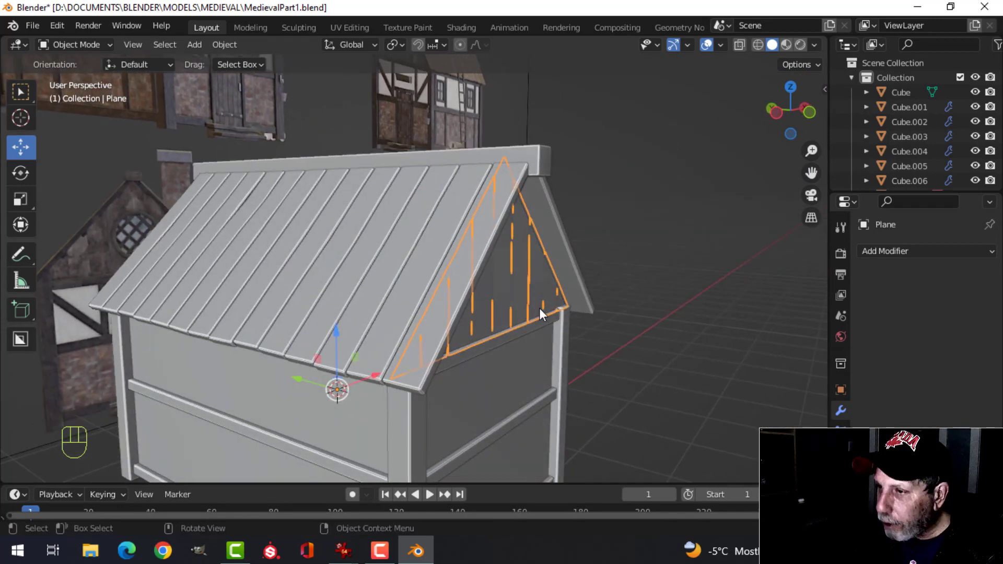
key("slash")
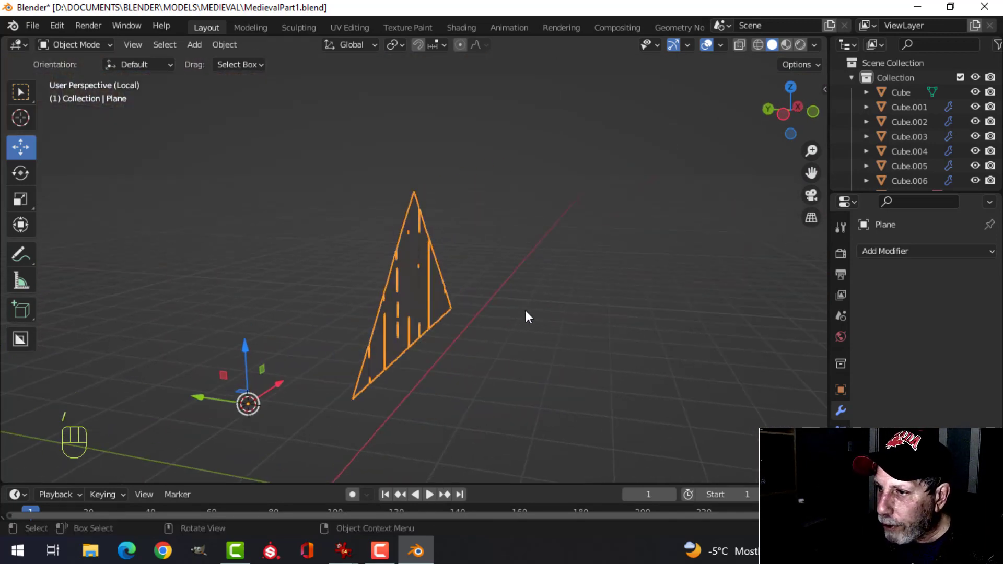
left_click(882, 250)
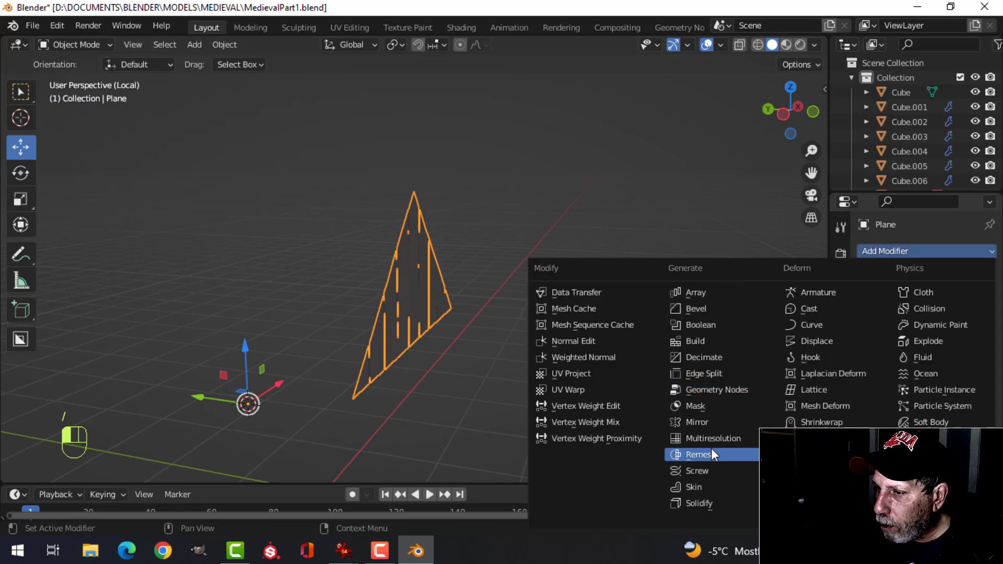
left_click(700, 503)
middle_click_drag(565, 360, 602, 328, "shift")
left_click_drag(943, 316, 969, 316)
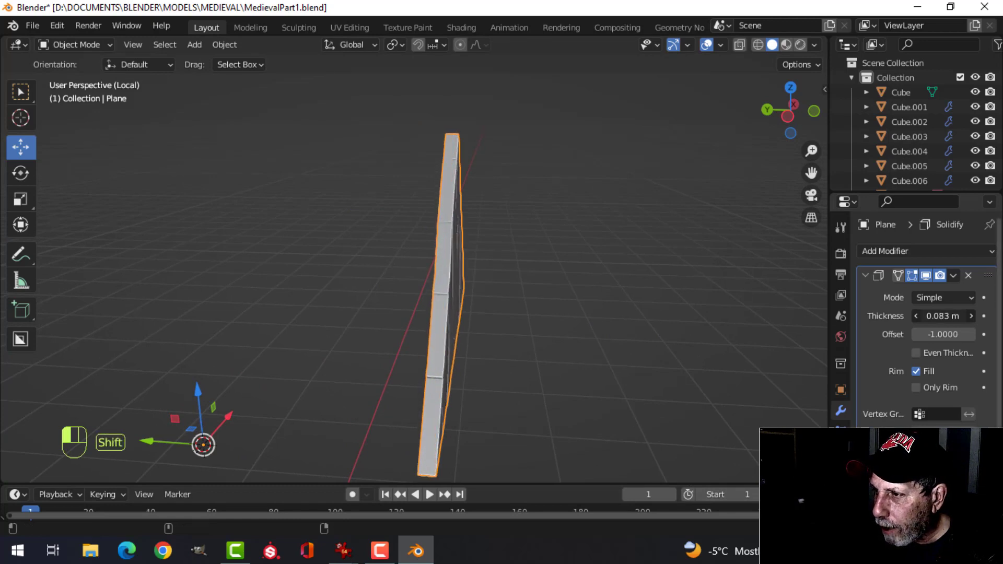
middle_click_drag(629, 314, 730, 296)
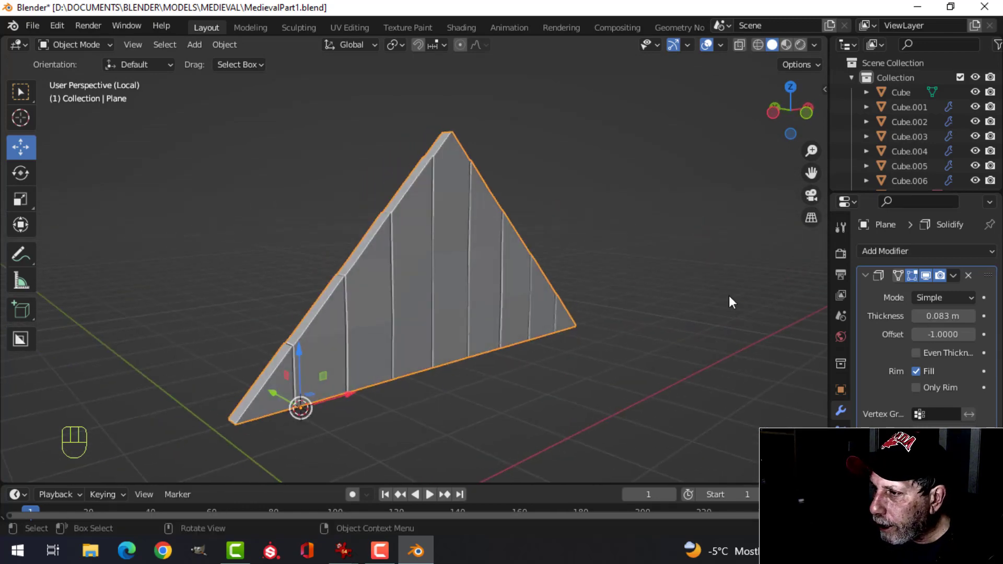
Add a Bevel modifier with an amount of 0.01 m to the gable planks
left_click(878, 253)
left_click(701, 304)
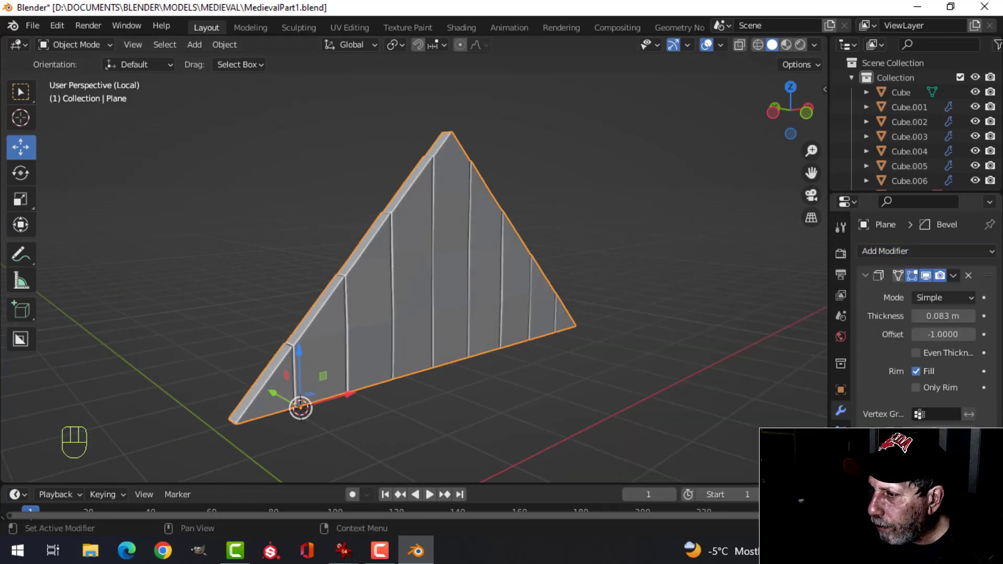
scroll(927, 318, "down", 6)
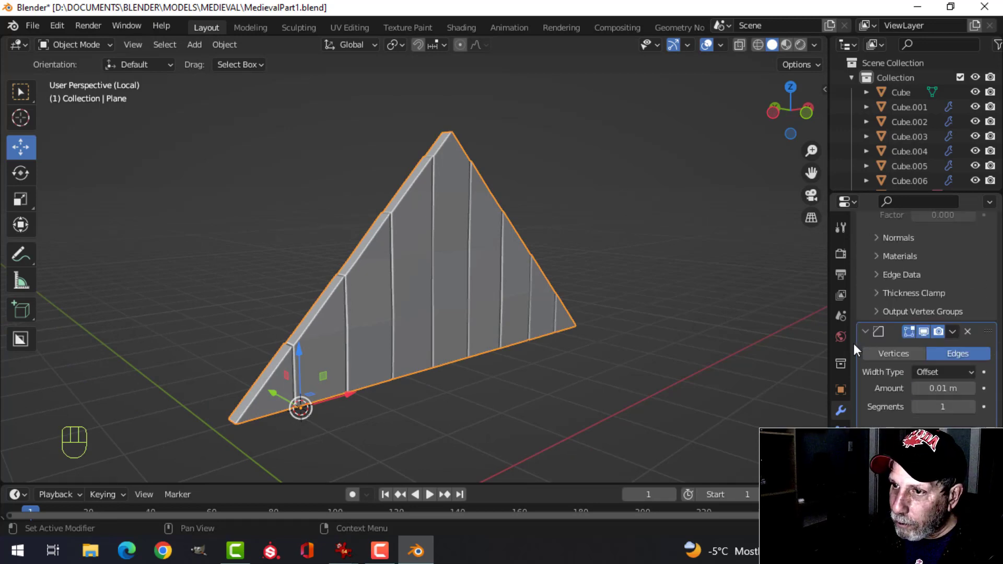
middle_click_drag(494, 192, 453, 211)
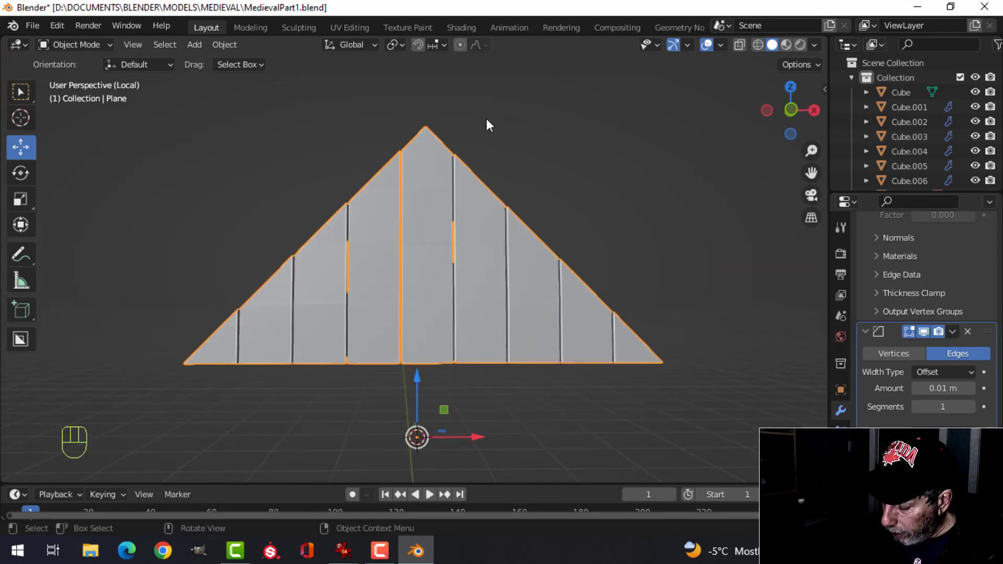
Scale all planks along X to about 1.005 around Individual Origins, and leave Edit Mode with everything deselected
key("KP_1")
key("Tab")
key("a")
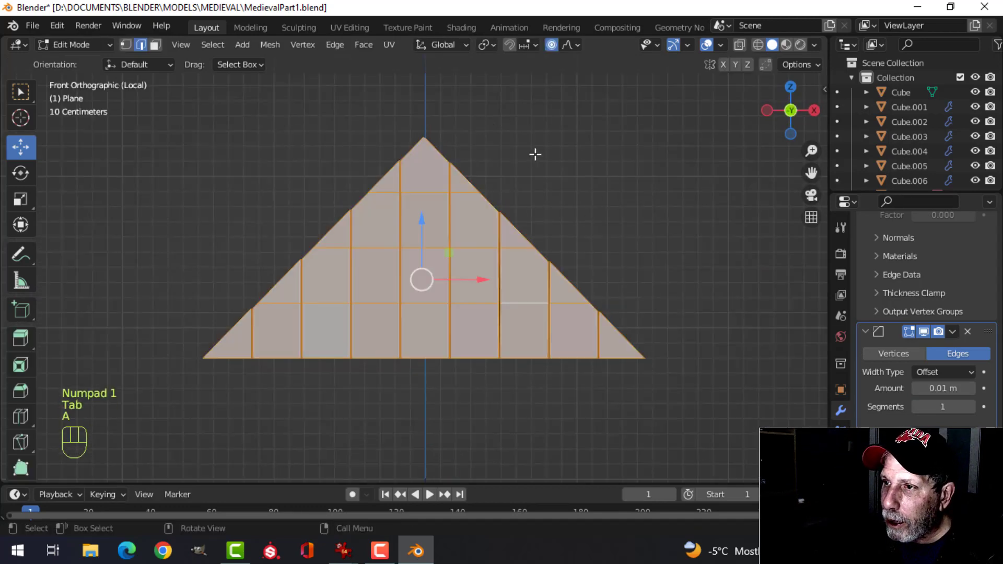
left_click(485, 45)
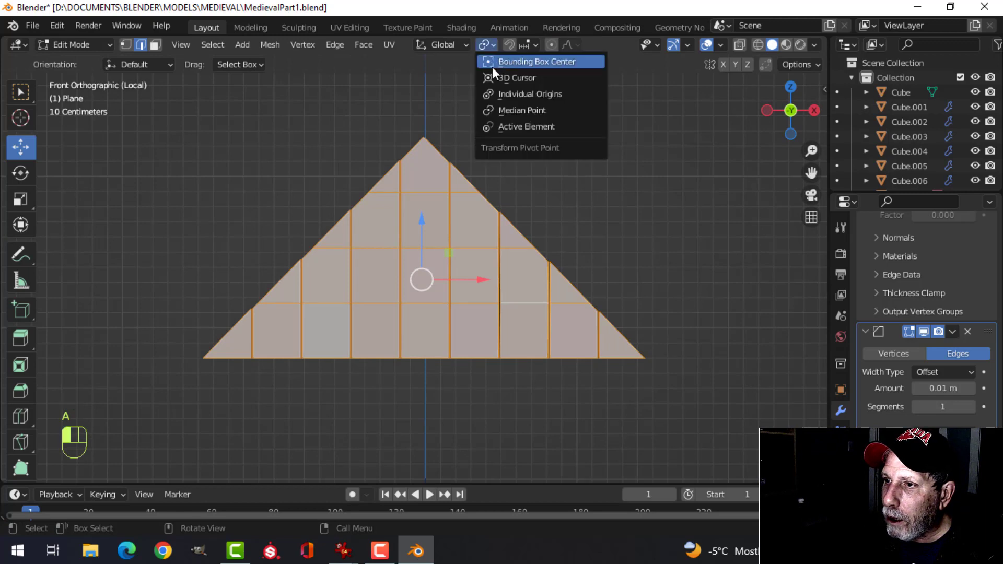
left_click(506, 92)
key("s")
key("x")
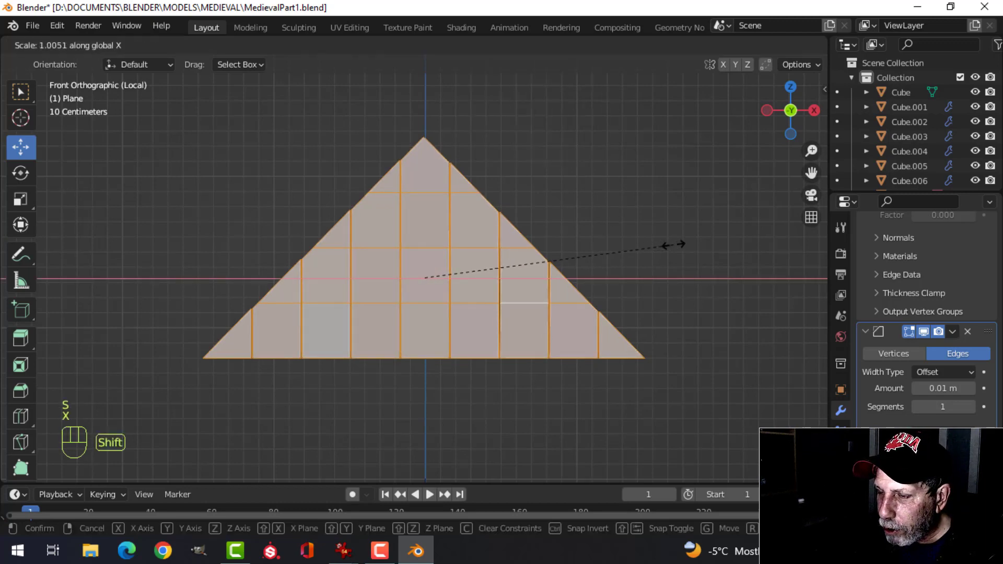
left_click(671, 244)
key("Tab")
middle_click_drag(671, 242, 513, 229)
key("alt+a")
Apply the Solidify and Bevel modifiers on the gable planks
scroll(901, 264, "up", 6)
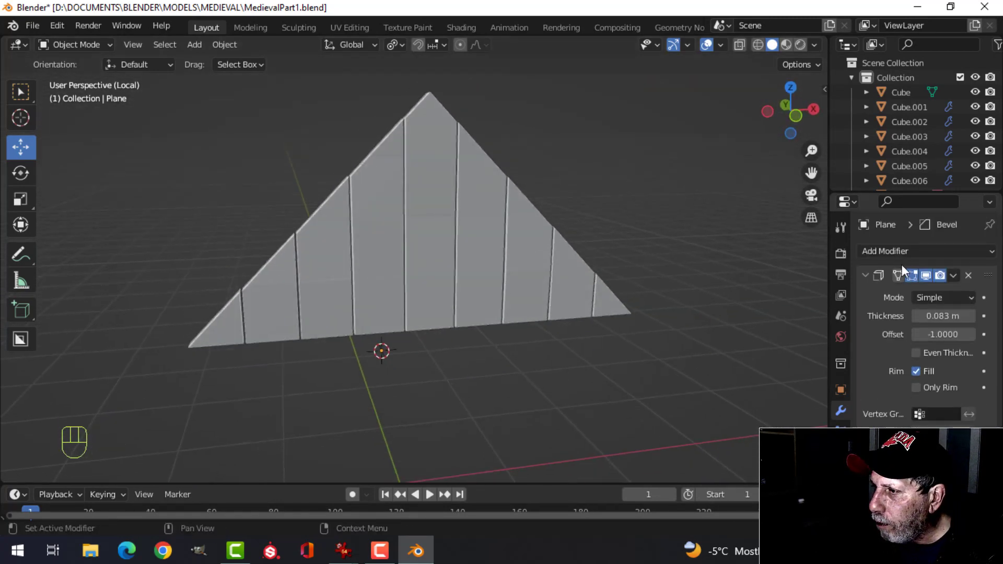
left_click(953, 276)
left_click(929, 292)
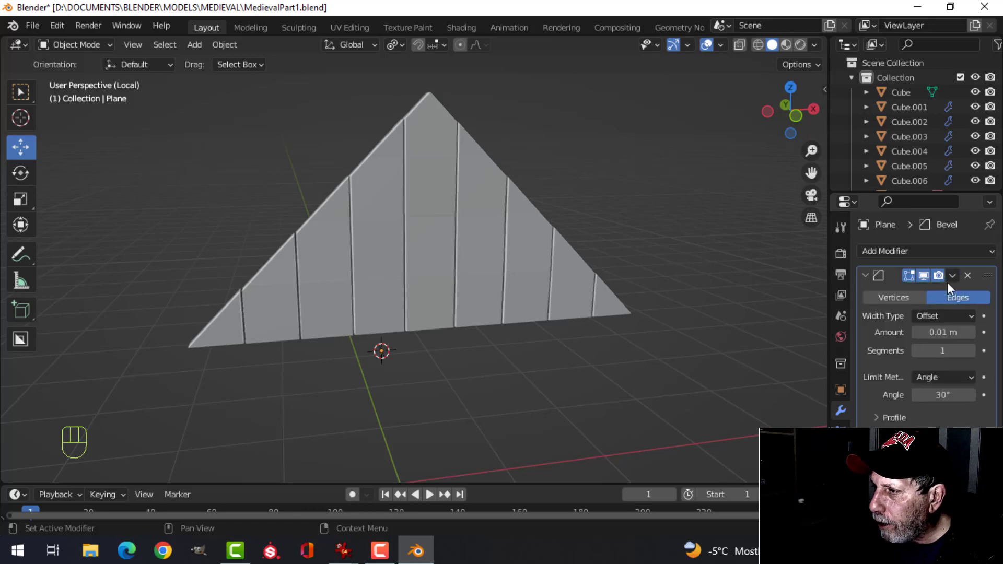
left_click(951, 275)
left_click(911, 293)
Select the entire plank mesh and merge its duplicate vertices by distance
key("Tab")
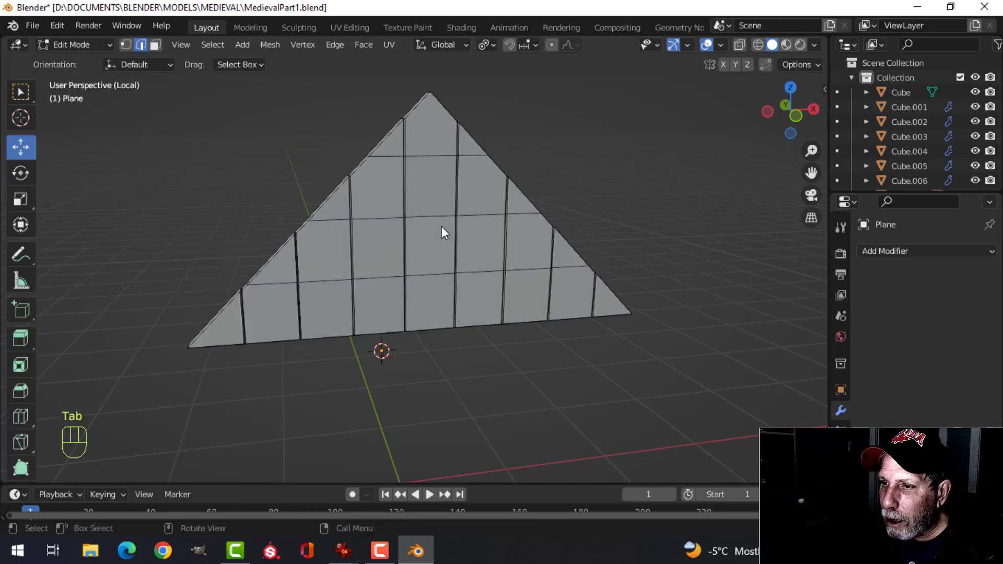
key("a")
key("m")
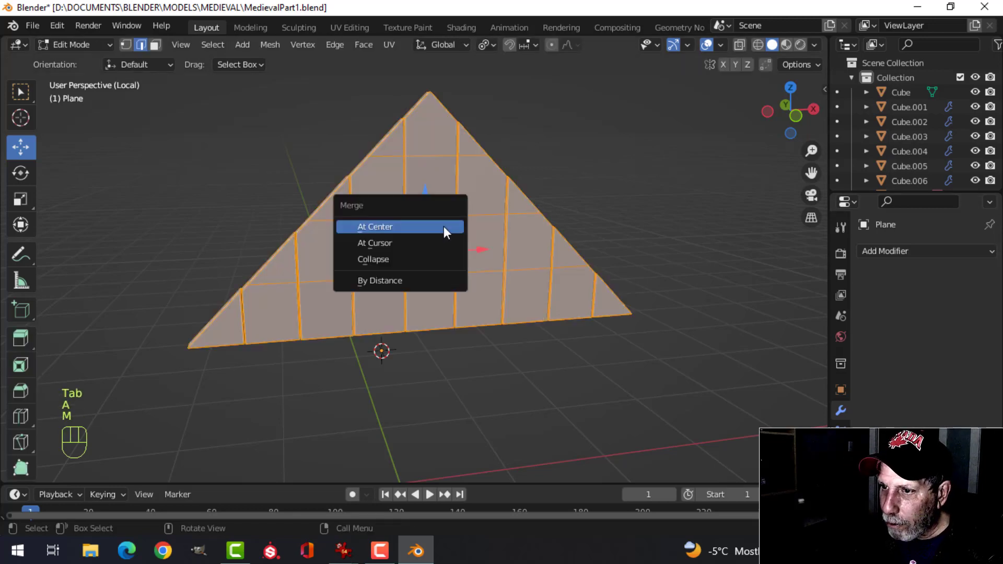
left_click(407, 278)
key("Tab")
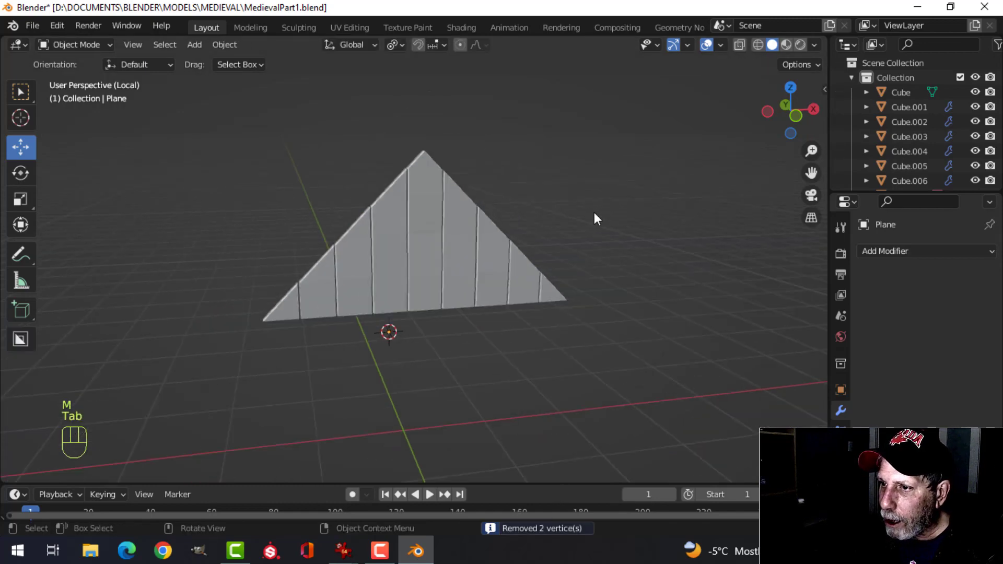
Check the planks' normals with the Face Orientation overlay and switch the overlay off again
middle_click_drag(594, 217, 601, 183)
key("alt+a")
left_click(720, 45)
left_click(667, 311)
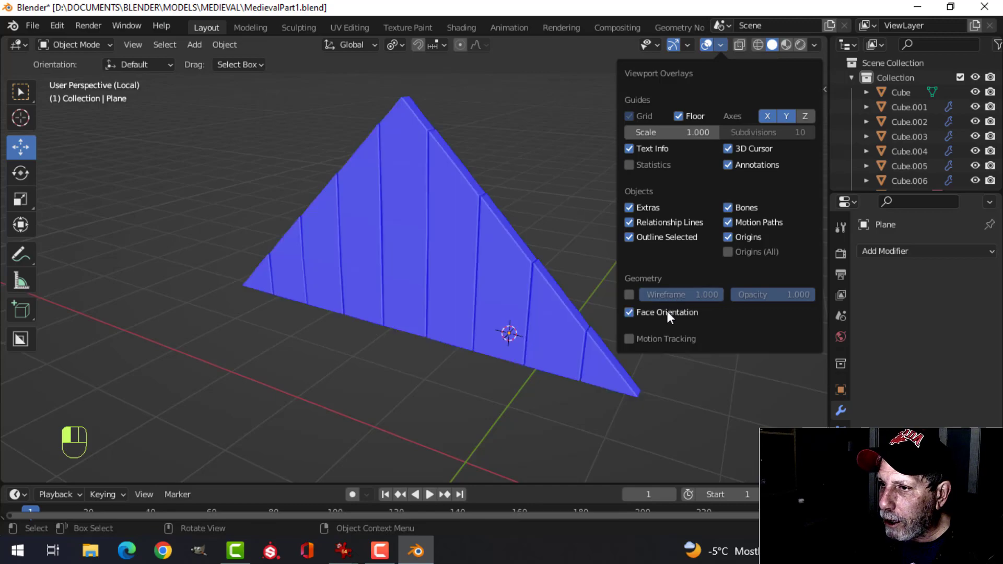
left_click(666, 311)
Return to the whole house and hide the main wall block to expose the corner posts behind the gable
key("/")
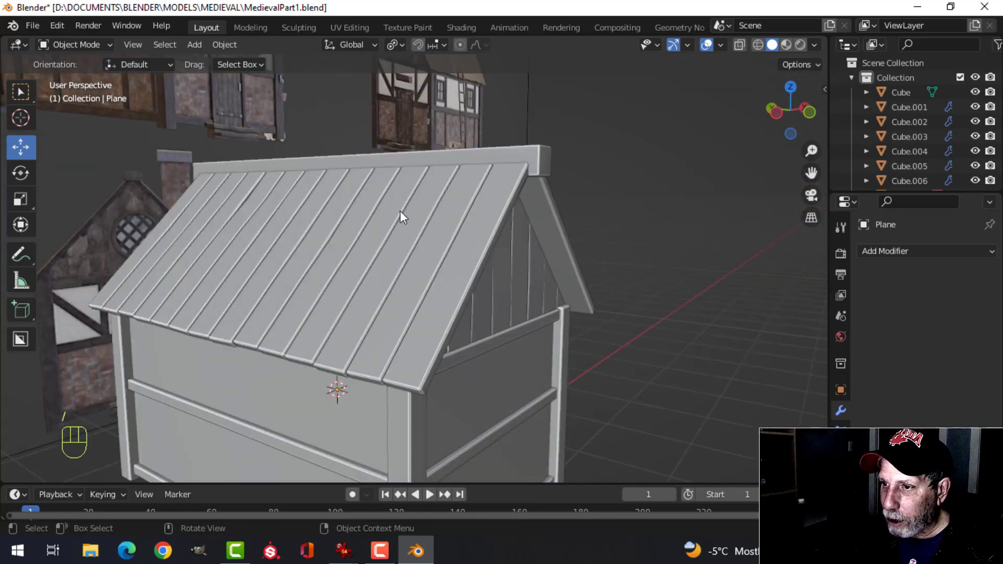
scroll(562, 227, "down", 3)
middle_click_drag(562, 226, 528, 262)
scroll(454, 278, "up", 4)
middle_click_drag(454, 278, 493, 199, "shift")
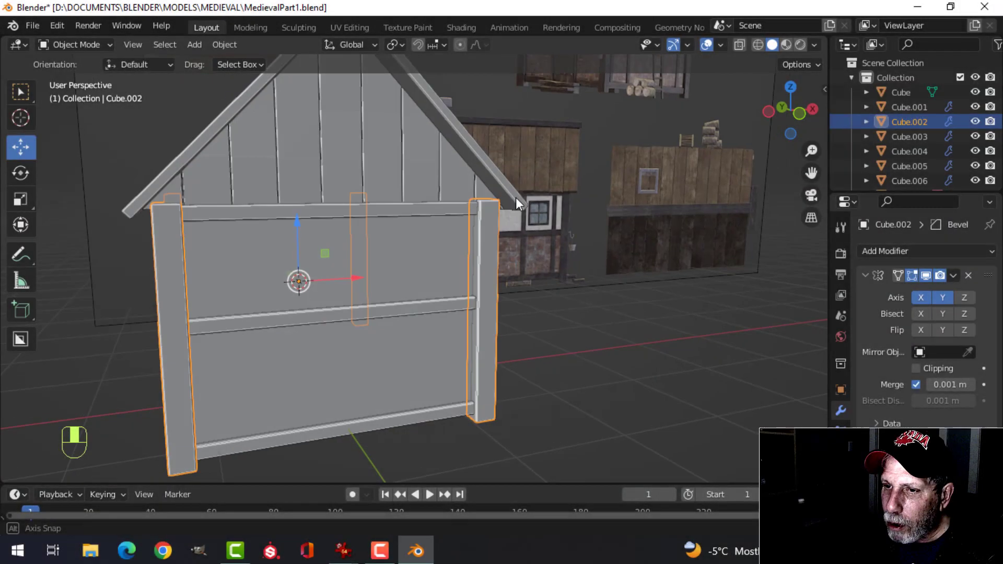
middle_click_drag(515, 198, 452, 277)
left_click(389, 244)
key("h")
scroll(528, 237, "up", 2)
scroll(528, 237, "up", 3)
mouse_move(452, 277)
middle_mouse_down()
mouse_move(453, 291)
mouse_move(465, 273)
middle_mouse_up()
scroll(506, 246, "up", 2)
middle_click_drag(506, 247, 469, 325, "shift")
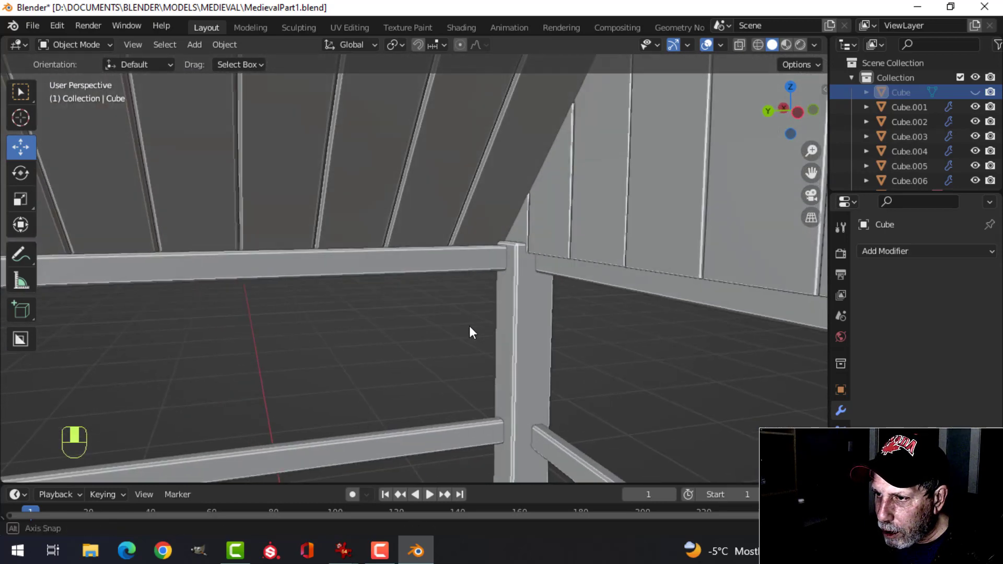
Open the corner posts for editing and select the inner top edge of the post beneath the front gable
left_click(515, 266)
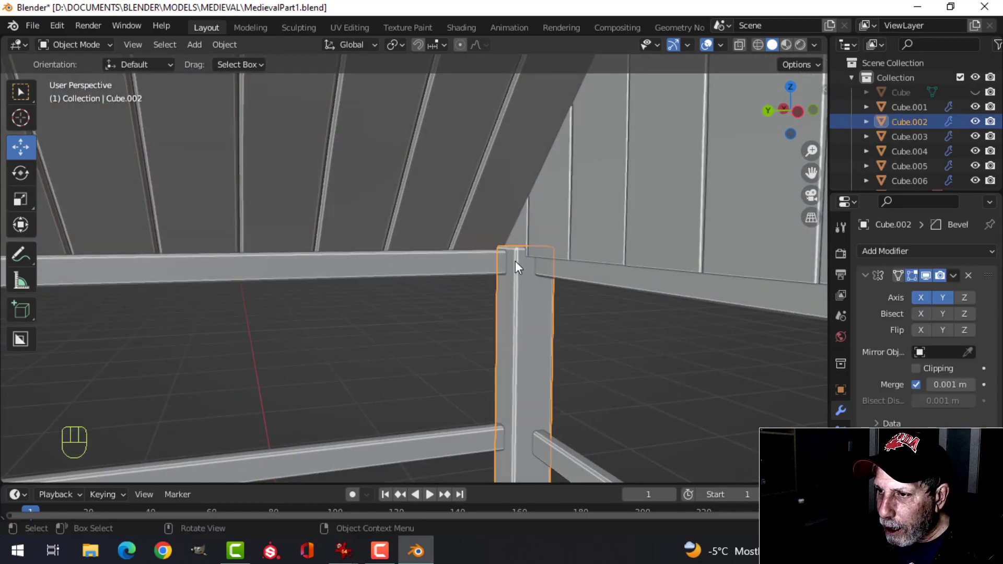
left_click(565, 224)
scroll(565, 240, "up", 4)
mouse_move(562, 249)
middle_mouse_down()
mouse_move(435, 257)
mouse_move(551, 251)
mouse_move(550, 261)
middle_mouse_up()
left_click(455, 287)
mouse_move(455, 288)
middle_mouse_down()
mouse_move(493, 293)
mouse_move(470, 275)
middle_mouse_up()
key("Tab")
scroll(458, 258, "up", 1)
scroll(469, 242, "up", 2)
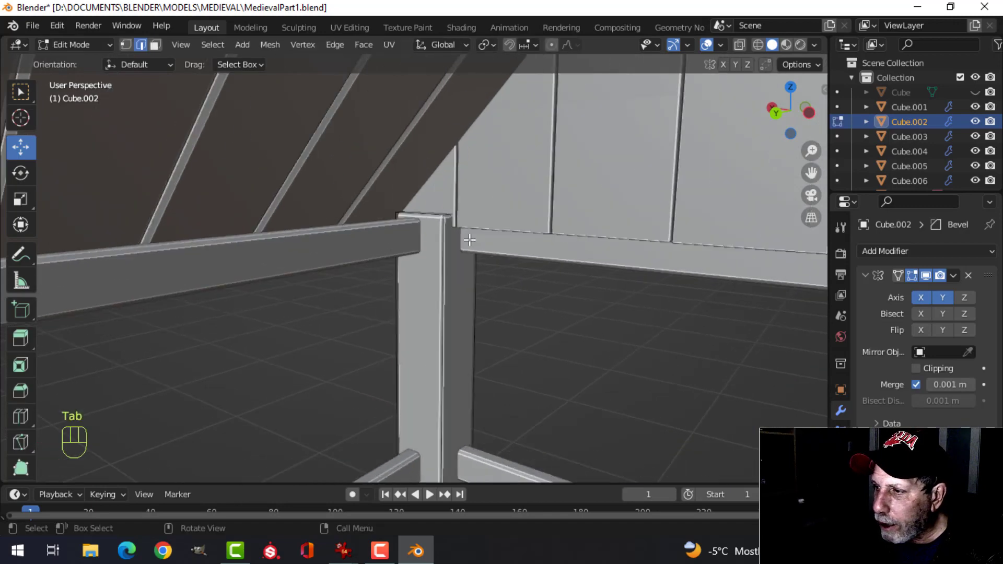
key("alt+a")
middle_click_drag(481, 239, 462, 261)
middle_click_drag(463, 261, 282, 199, "shift")
left_click(498, 168)
Try raising the post's top edge about 0.083 m along Z in wireframe view, undo it and return to solid shading
scroll(534, 202, "down", 4)
key("z")
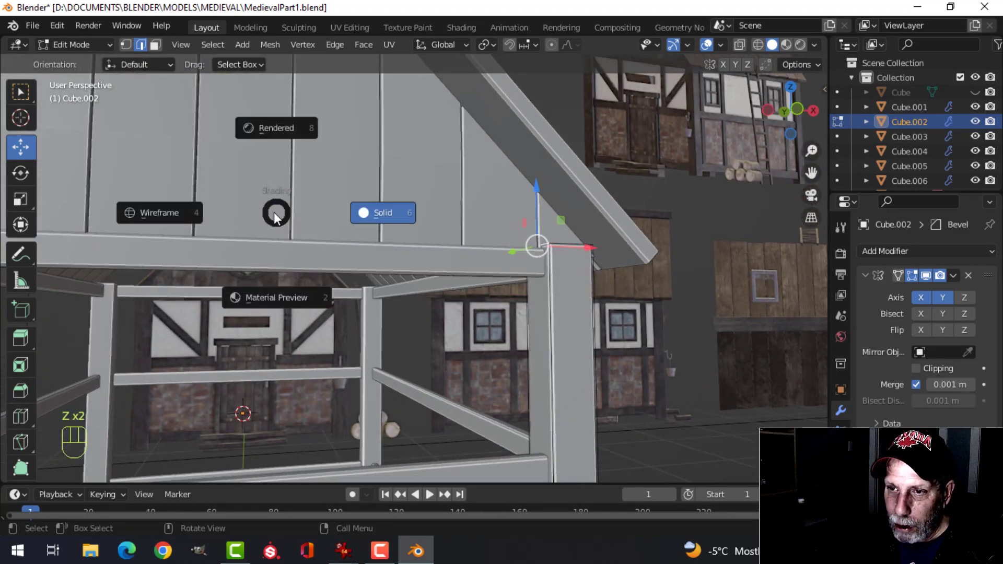
left_click(209, 217)
middle_click_drag(381, 226, 380, 248, "shift")
middle_click_drag(470, 220, 459, 227)
left_click_drag(522, 212, 523, 196)
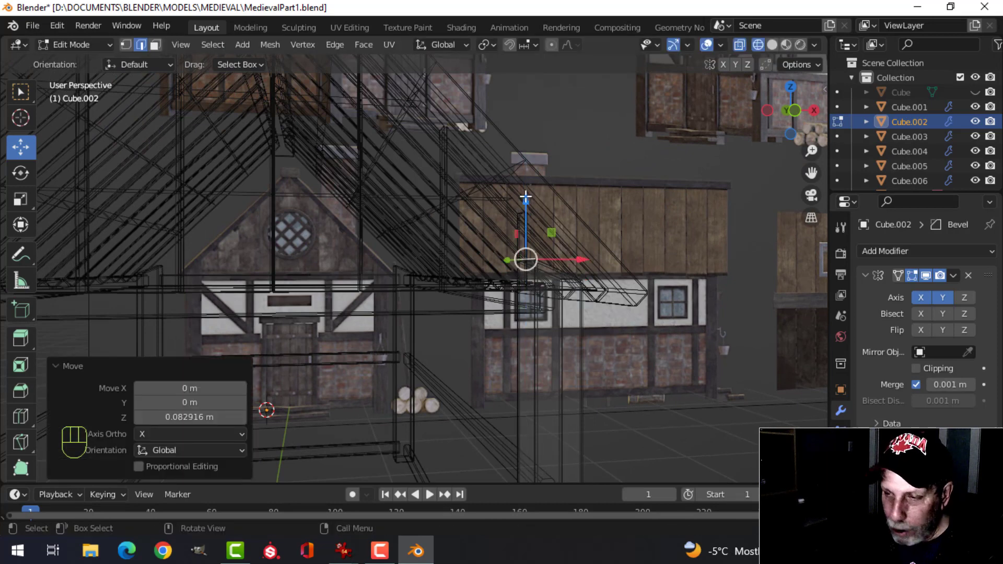
key("ctrl+z")
key("z")
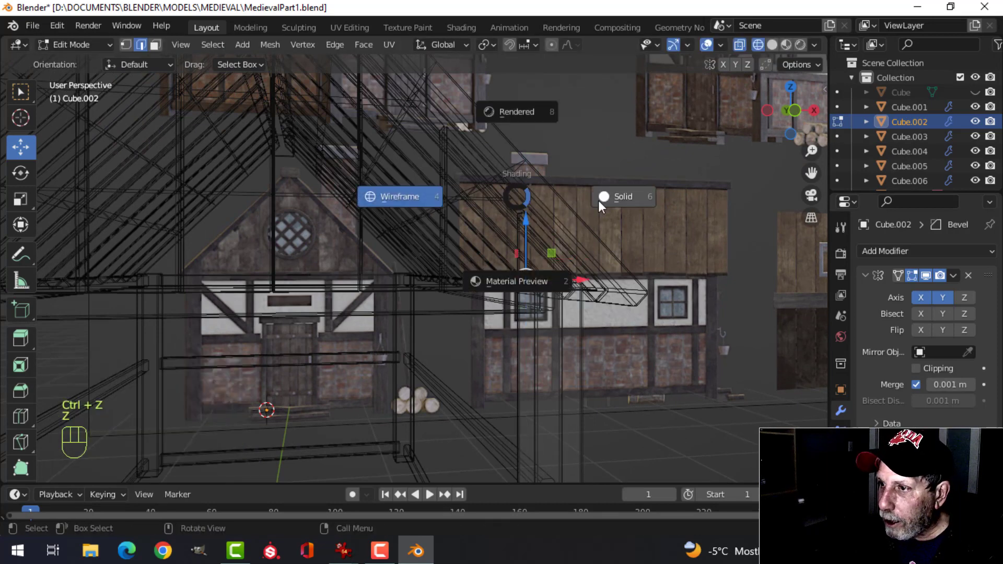
left_click(601, 200)
Raise the corner post's selected top edge about 0.232 m along Z towards the roof slope, and leave Edit Mode
mouse_move(601, 200)
middle_mouse_down()
mouse_move(685, 221)
mouse_move(720, 255)
mouse_move(540, 277)
mouse_move(529, 245)
middle_mouse_up()
left_click_drag(513, 236, 496, 183)
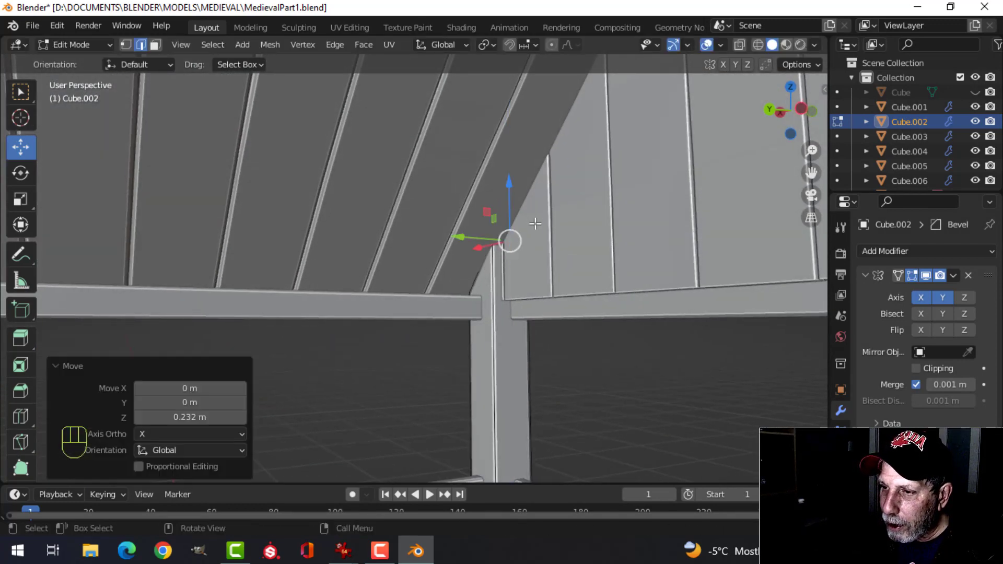
scroll(538, 226, "down", 5)
key("Tab")
key("alt+a")
Unhide the main wall block, clear the selection and save the file
scroll(353, 255, "down", 2)
middle_click_drag(549, 237, 371, 292)
scroll(443, 269, "down", 3)
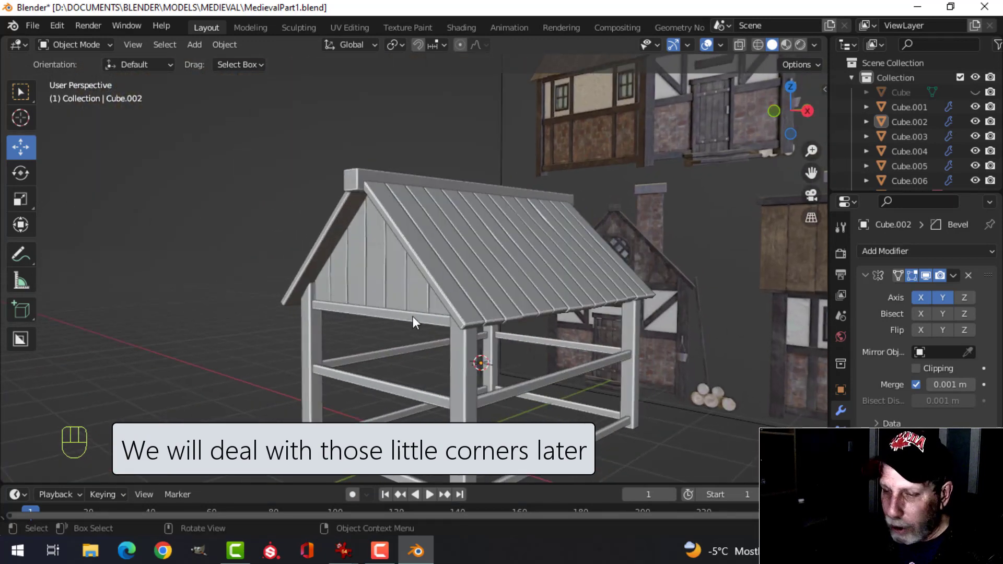
key("alt+h")
key("alt+a")
middle_click_drag(437, 331, 440, 291)
key("ctrl+s")
Shade the front gable planks smooth and enable Auto Smooth at 30°, clearing the selection when done
left_click(375, 282)
scroll(440, 291, "up", 3)
right_click(439, 256)
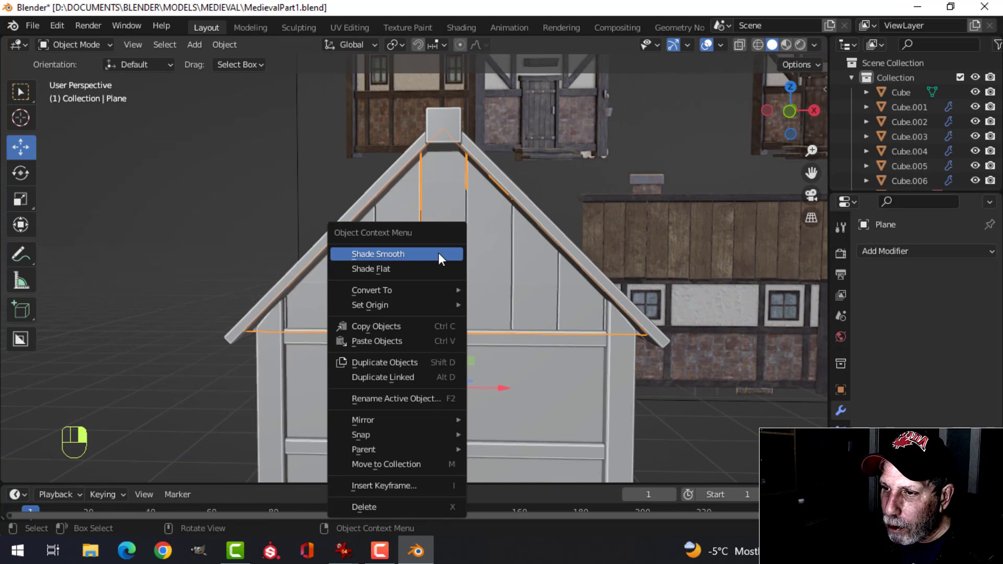
left_click(438, 254)
left_click(840, 494)
scroll(888, 470, "down", 5)
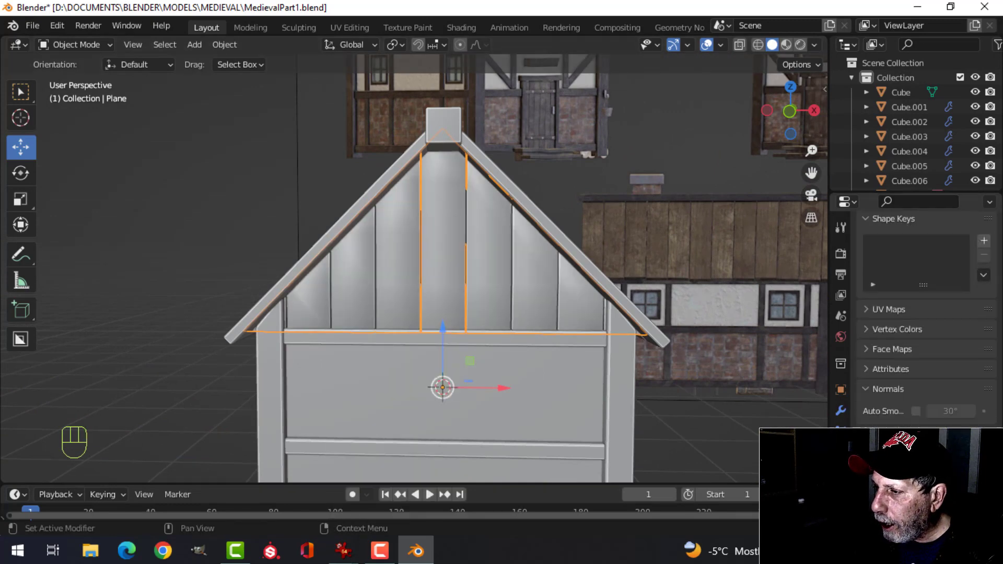
left_click(915, 411)
scroll(562, 323, "up", 3)
scroll(522, 324, "down", 3)
key("alt+a")
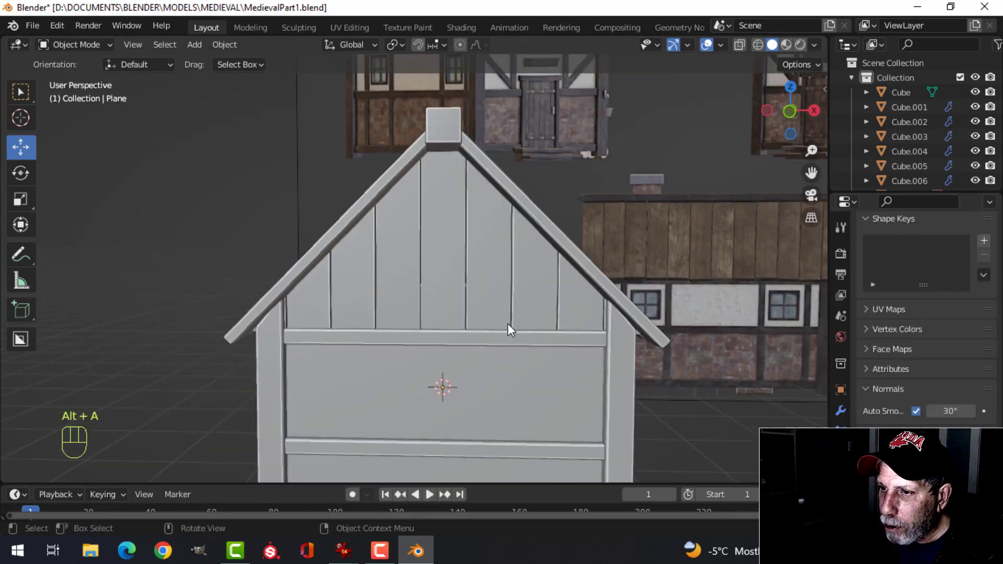
Select the front gable planks and set their origin to the 3D cursor
middle_click_drag(508, 324, 450, 331)
left_click(373, 347)
scroll(474, 341, "down", 3)
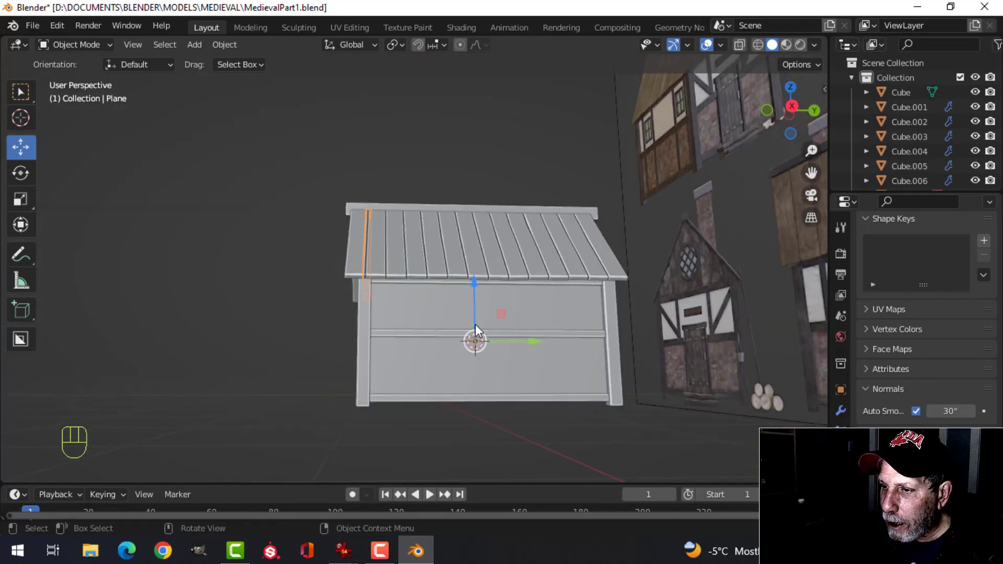
scroll(456, 338, "up", 1)
left_click(224, 44)
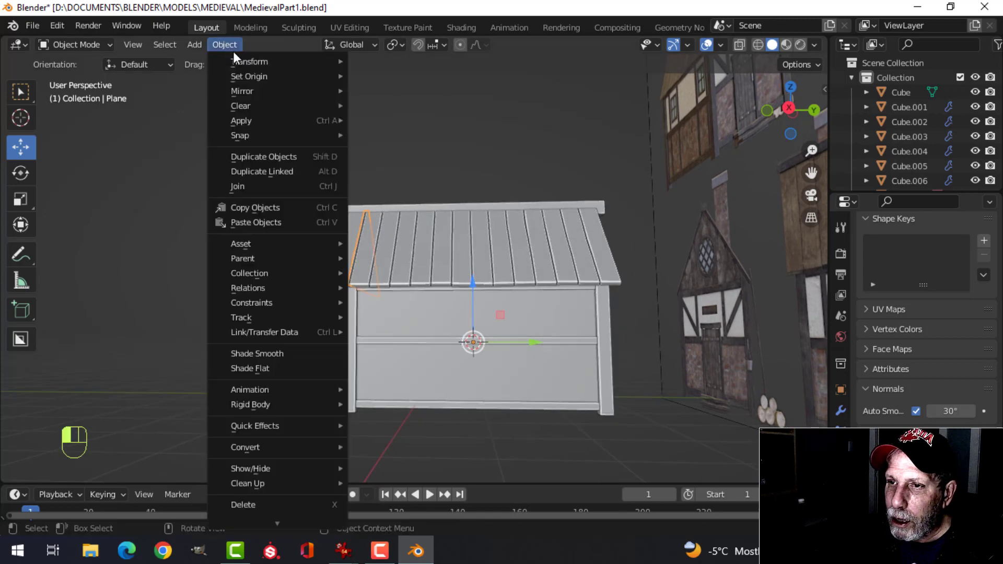
mouse_move(246, 74)
left_click(403, 105)
middle_click_drag(410, 209, 439, 230)
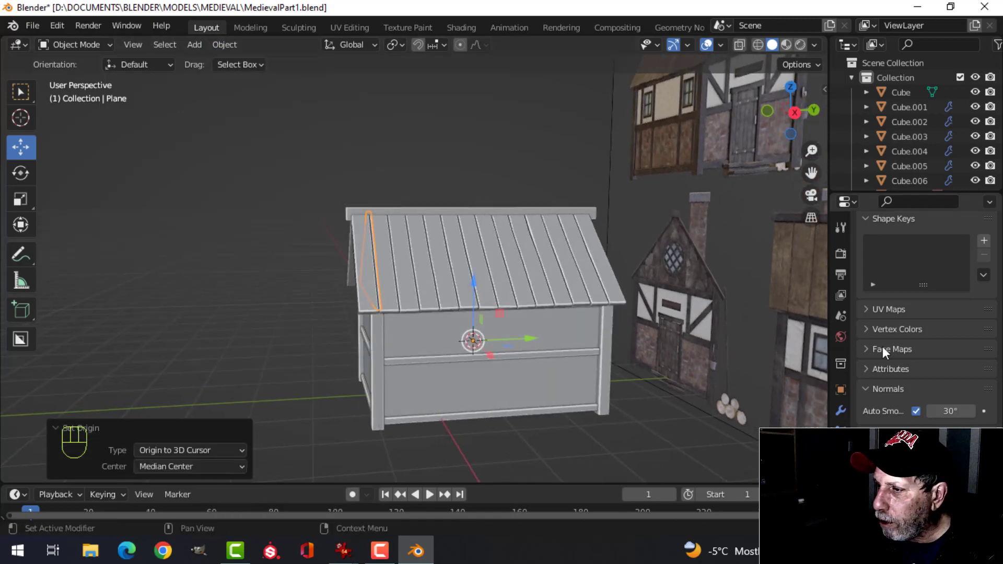
Mirror the gable planks to the opposite end of the house with a Mirror modifier on the Y axis only, and apply it
left_click(841, 410)
left_click(882, 252)
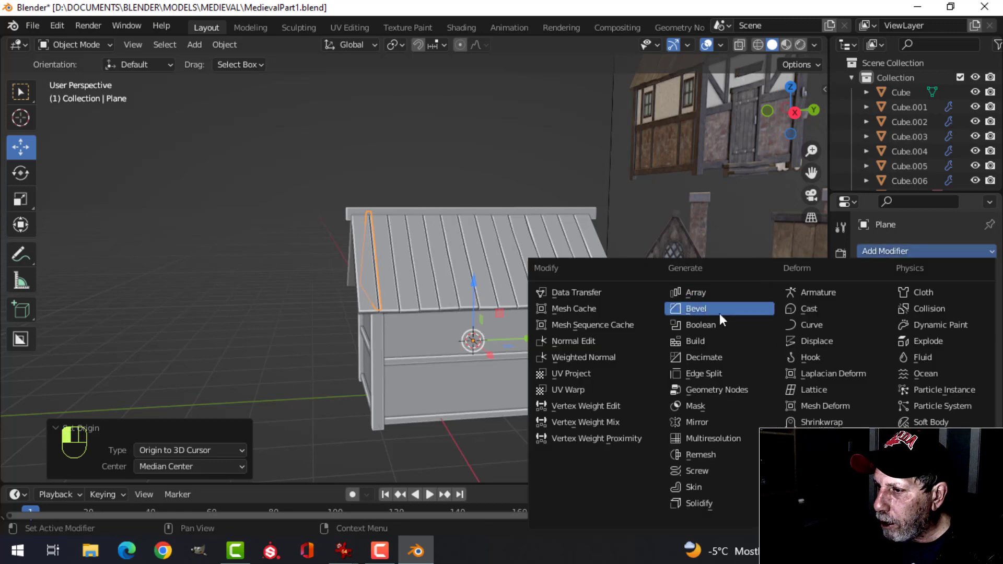
left_click(700, 422)
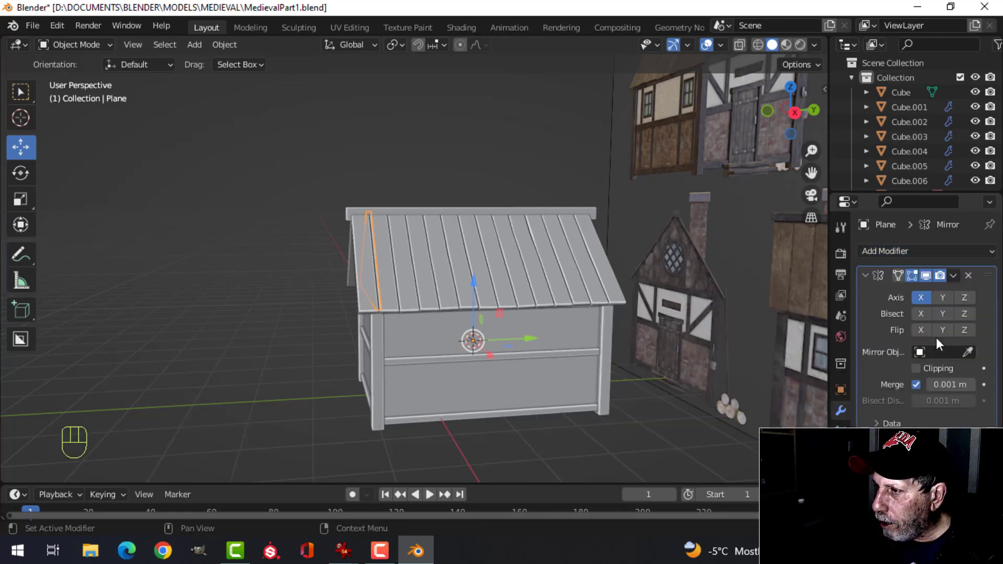
left_click(941, 297)
middle_click_drag(705, 313, 585, 348)
key("alt+a")
middle_click_drag(651, 365, 587, 340, "shift")
mouse_move(587, 341)
middle_mouse_down()
mouse_move(575, 331)
mouse_move(585, 343)
middle_mouse_up()
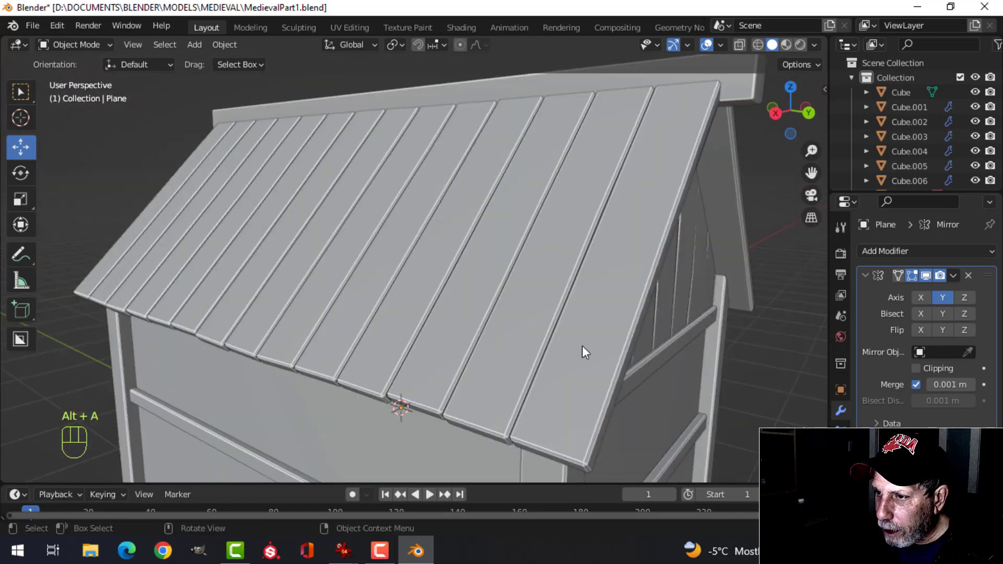
middle_click_drag(581, 347, 660, 336)
scroll(537, 330, "down", 2)
middle_click_drag(455, 327, 535, 336, "shift")
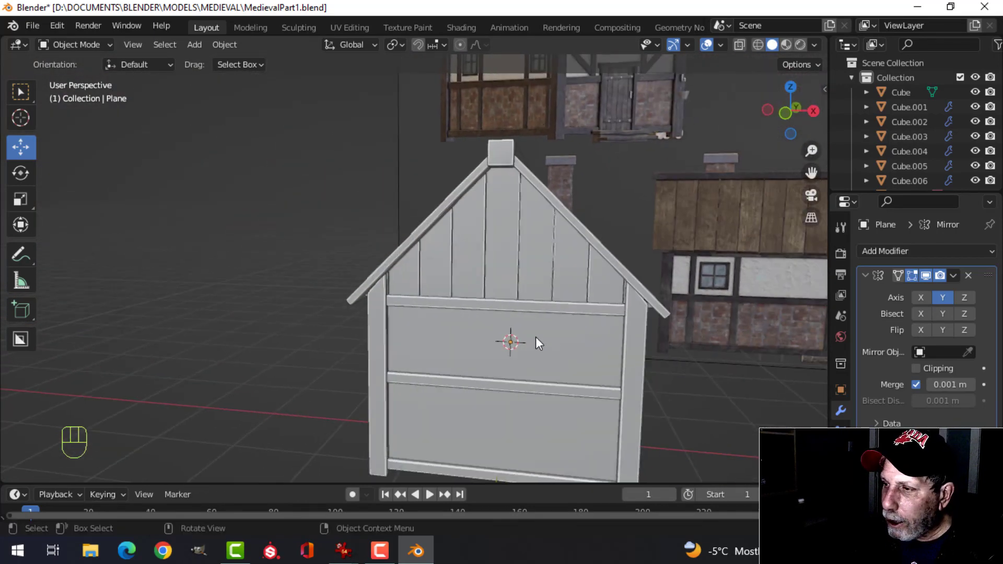
left_click(953, 276)
left_click(876, 294)
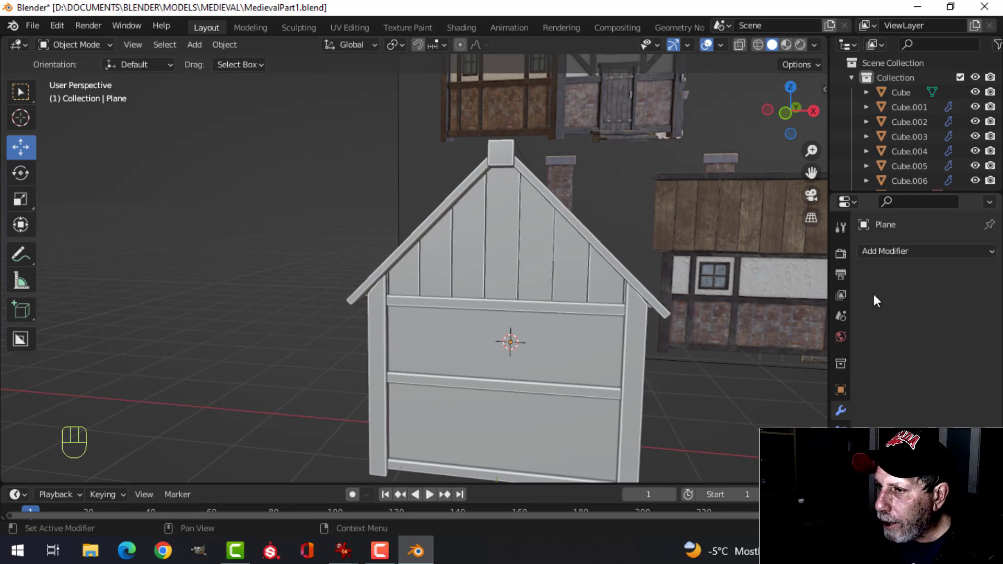
Separate all the linked planks of the front gable into their own object, and leave Edit Mode with nothing selected
left_click(500, 268)
key("Tab")
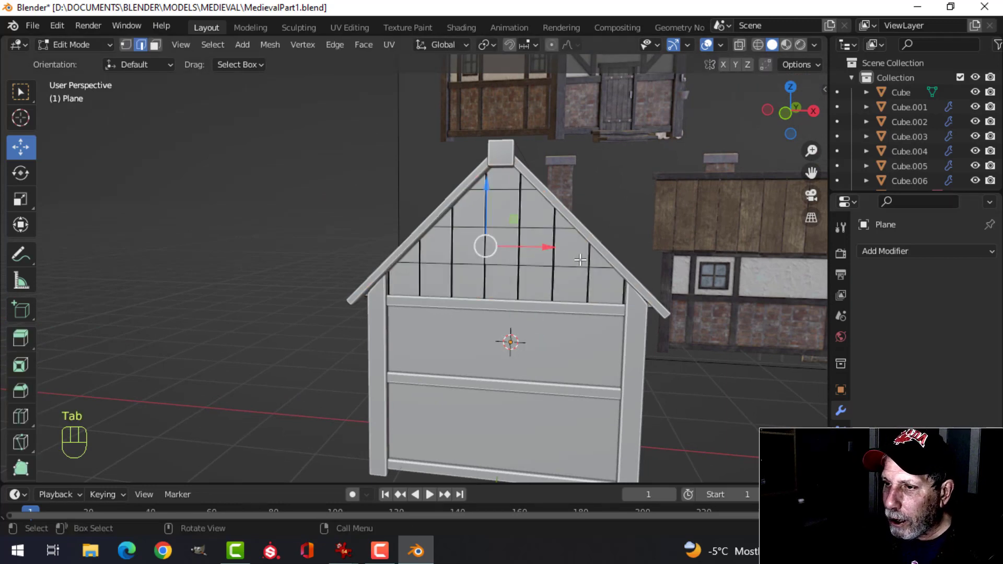
key("ctrl+l")
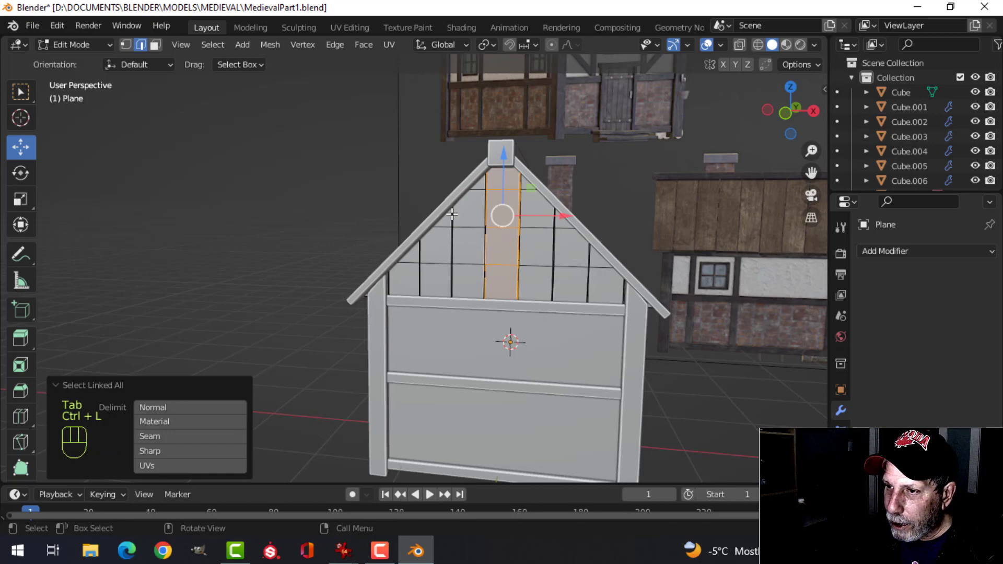
key("alt+a")
key("b")
left_click_drag(379, 162, 600, 306)
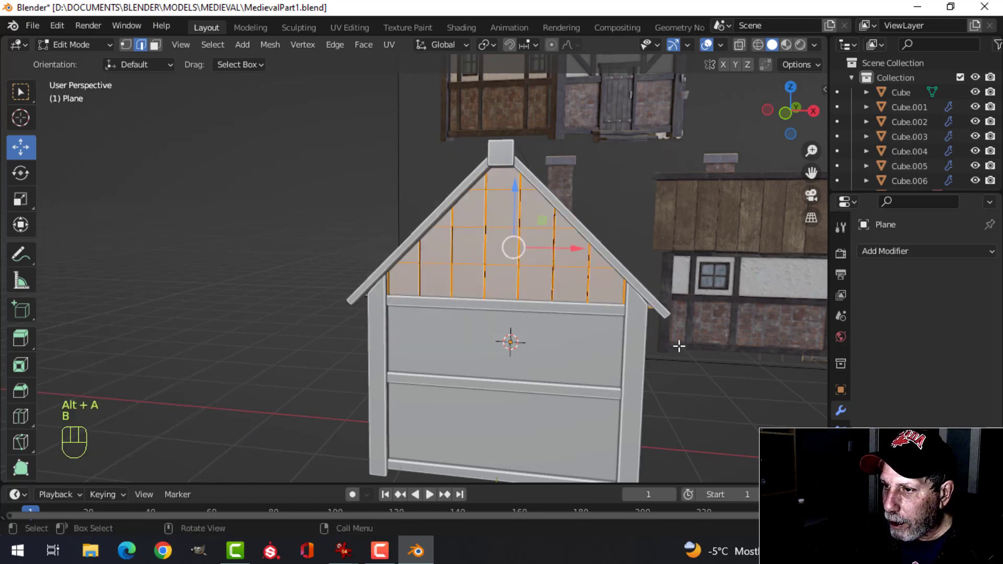
middle_click_drag(683, 327, 605, 281)
key("ctrl+l")
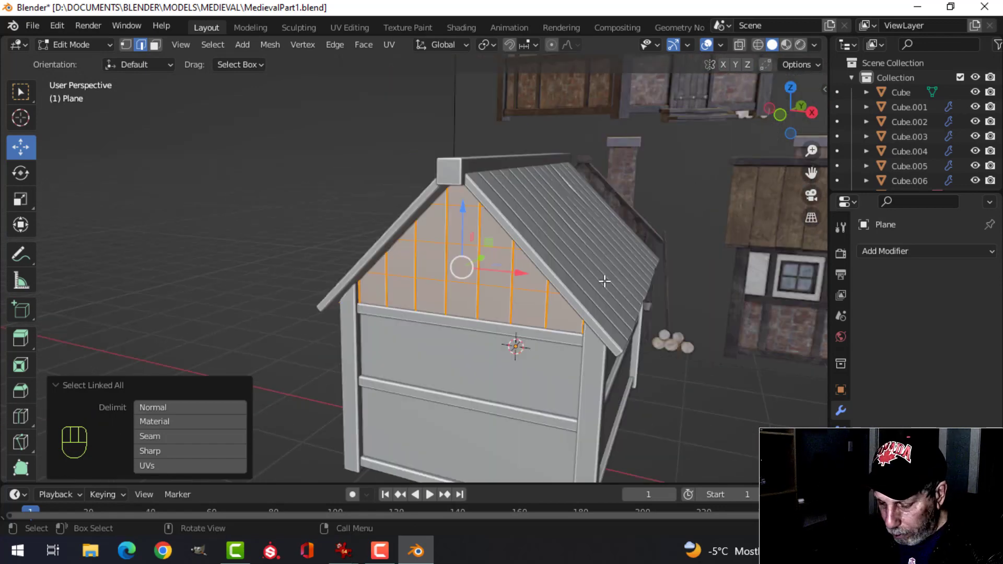
key("p")
left_click(605, 281)
key("Tab")
key("alt+a")
middle_click_drag(560, 230, 554, 241)
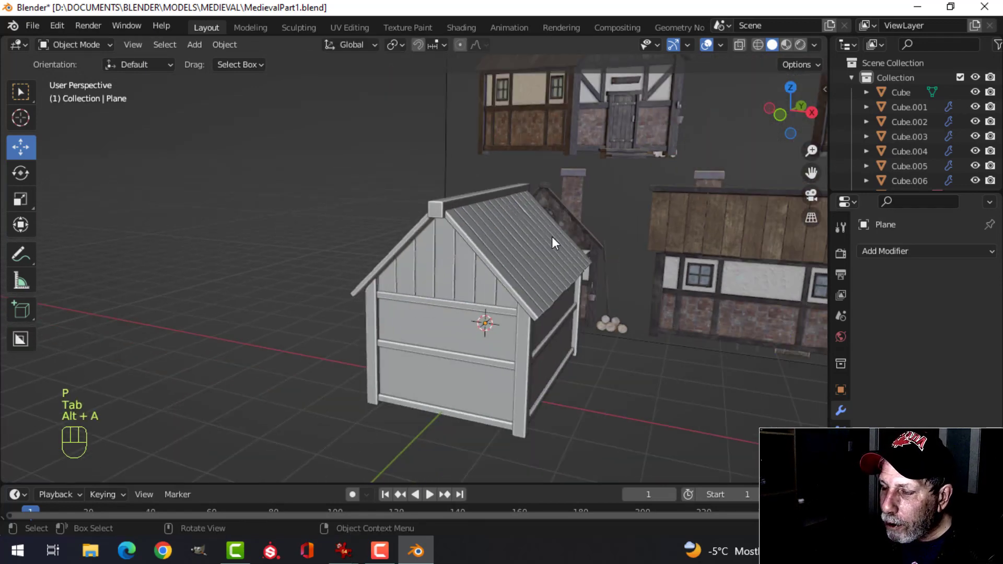
Show the front gable in front wireframe view over the reference image and add a mesh cylinder
left_click(433, 269)
mouse_move(433, 269)
middle_mouse_down()
mouse_move(563, 300)
mouse_move(521, 266)
mouse_move(553, 284)
mouse_move(470, 291)
middle_mouse_up()
scroll(553, 287, "up", 2)
key("KP_1")
scroll(521, 289, "up", 2)
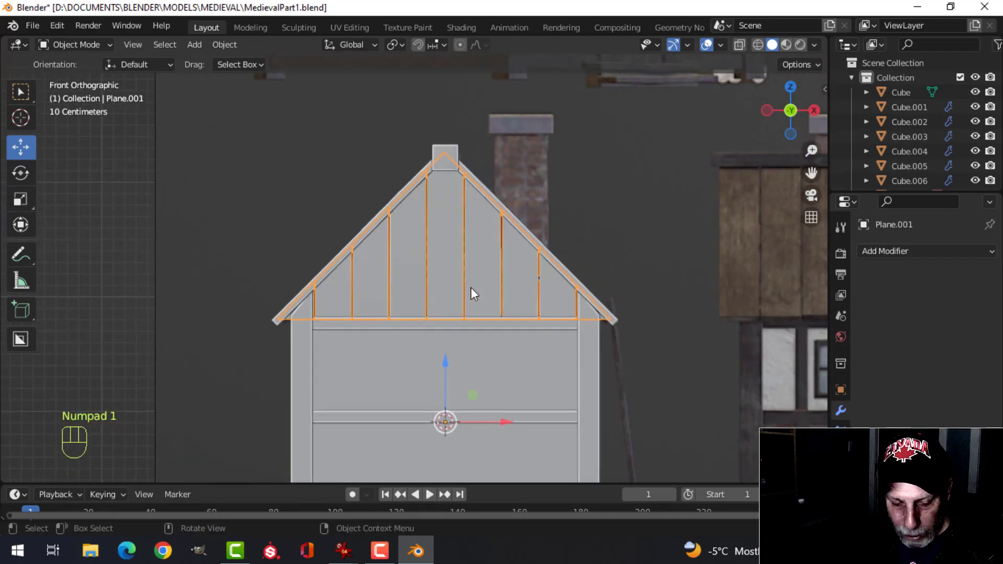
key("z")
left_click(400, 294)
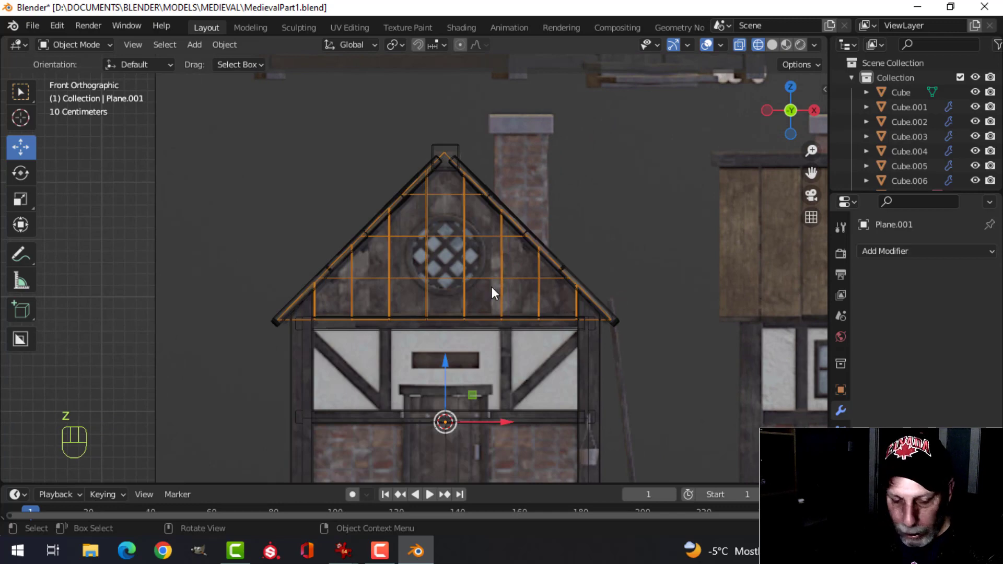
key("shift+a")
mouse_move(436, 235)
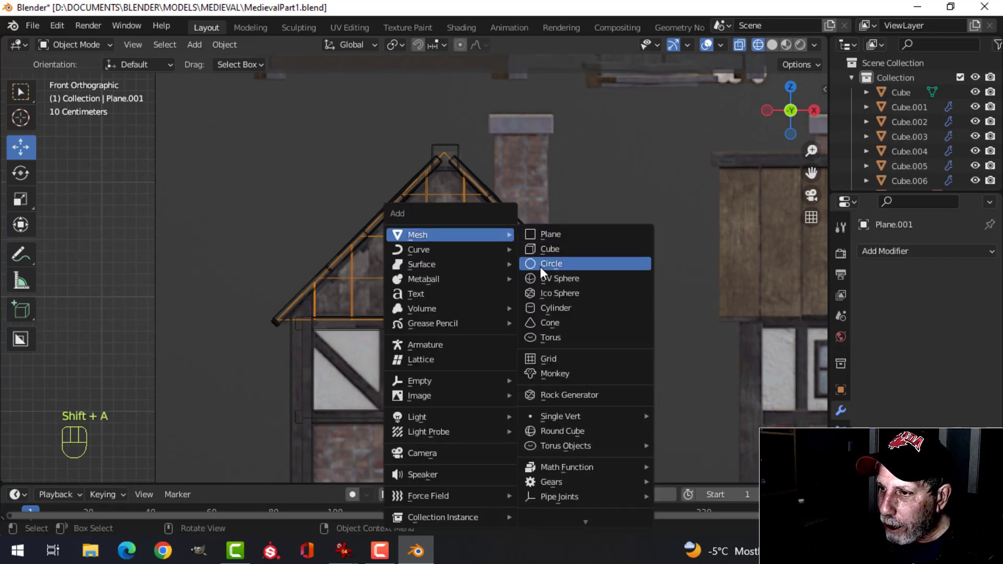
left_click(554, 307)
scroll(491, 319, "down", 2)
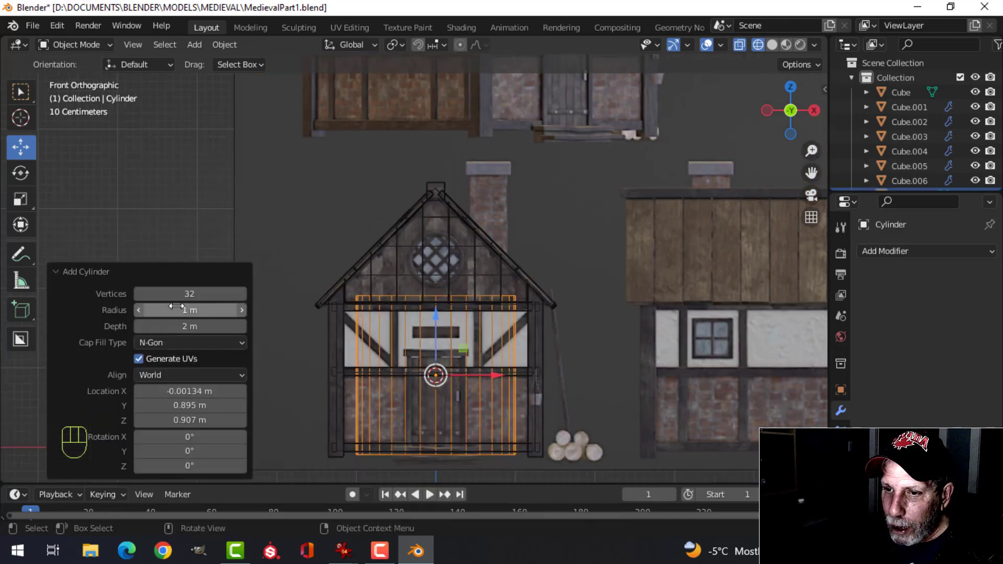
Rotate the new cylinder's mesh 90° about X in Edit Mode so its round end faces the front
key("Tab")
key("r")
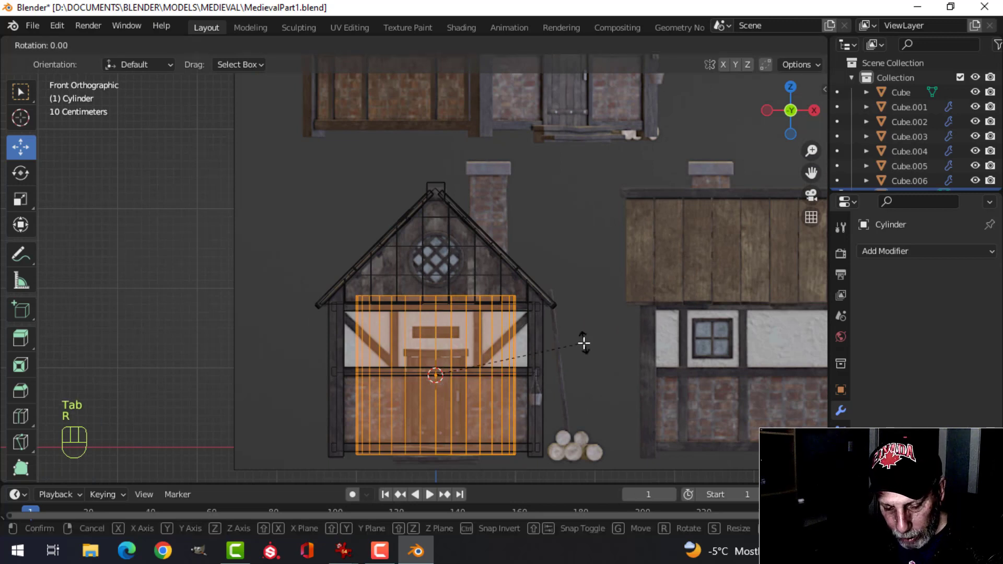
key("x")
key("9")
key("0")
left_click(581, 342)
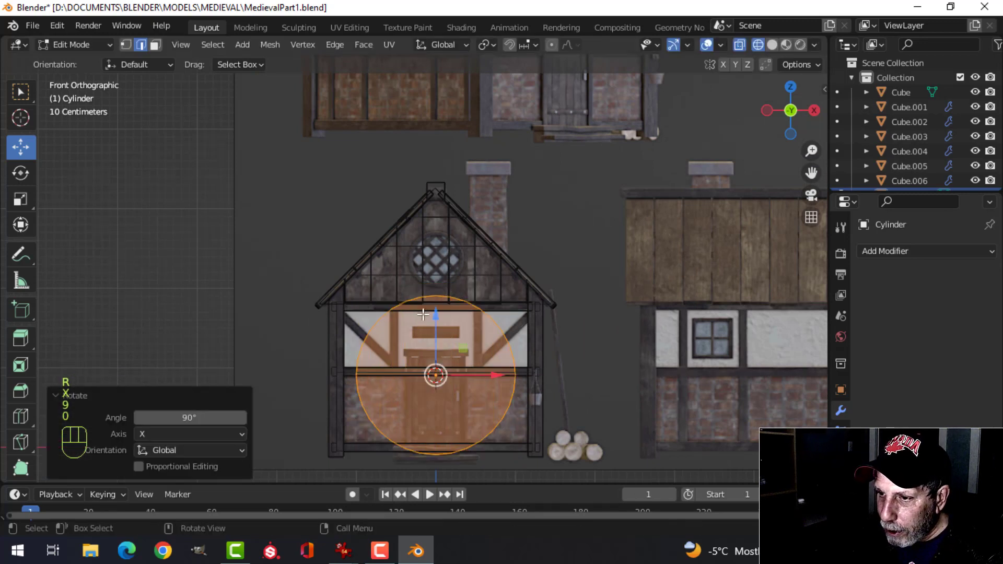
Fit the cylinder to the reference's round window: raise it about 1.483 m, scale it by 0.393 and 0.899, and lower it about 0.021 m
left_click_drag(423, 314, 434, 196)
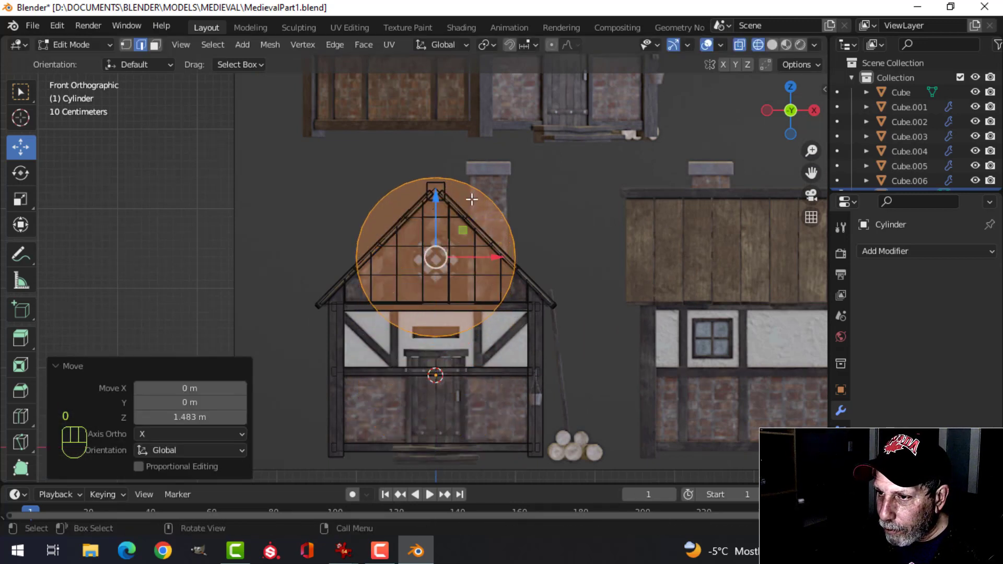
key("s")
left_click(512, 255)
scroll(517, 248, "up", 7)
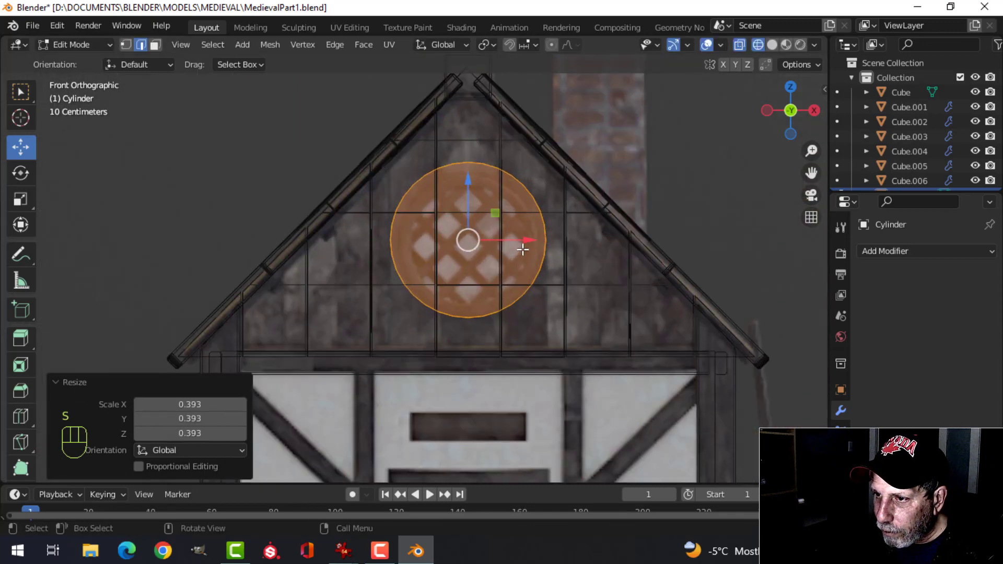
key("s")
left_click(529, 225)
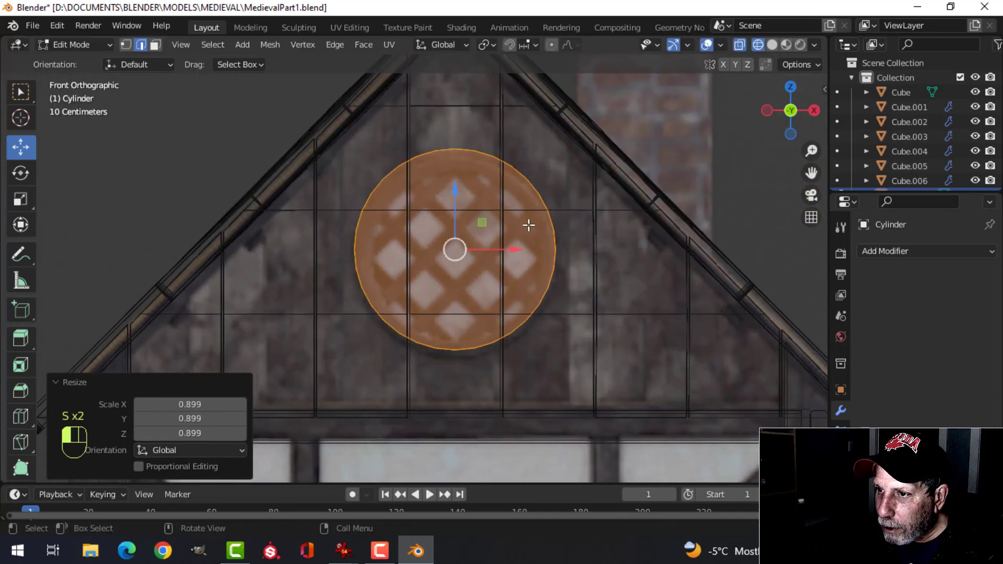
left_click_drag(456, 191, 456, 200)
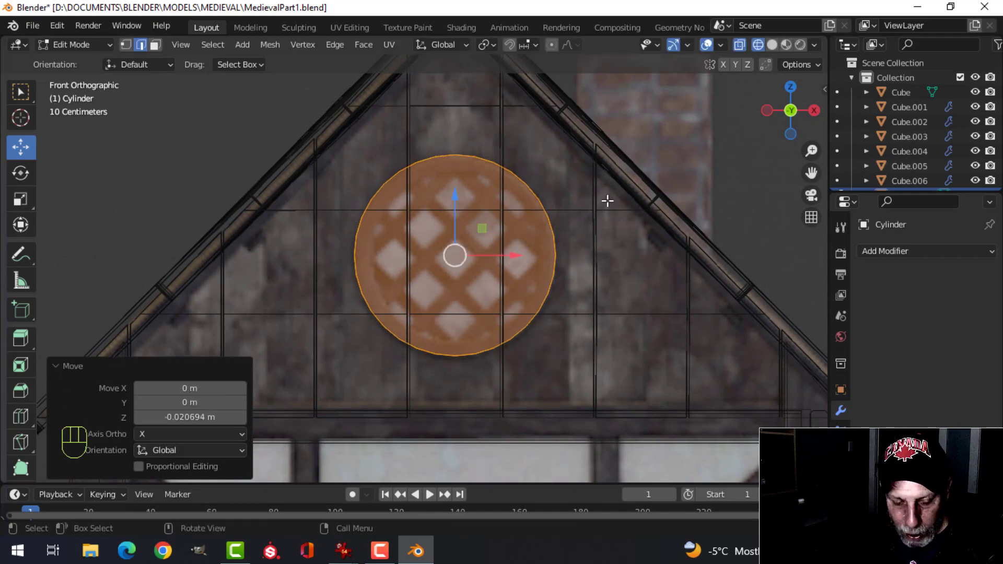
Return to solid shading, move the cylinder about -1.948 m along Y through the front gable planks, and leave Edit Mode
key("z")
left_click(704, 204)
mouse_move(601, 206)
middle_mouse_down()
mouse_move(423, 265)
mouse_move(540, 202)
mouse_move(599, 228)
middle_mouse_up()
scroll(543, 202, "down", 4)
left_click_drag(602, 231, 427, 266)
middle_click_drag(427, 266, 522, 265)
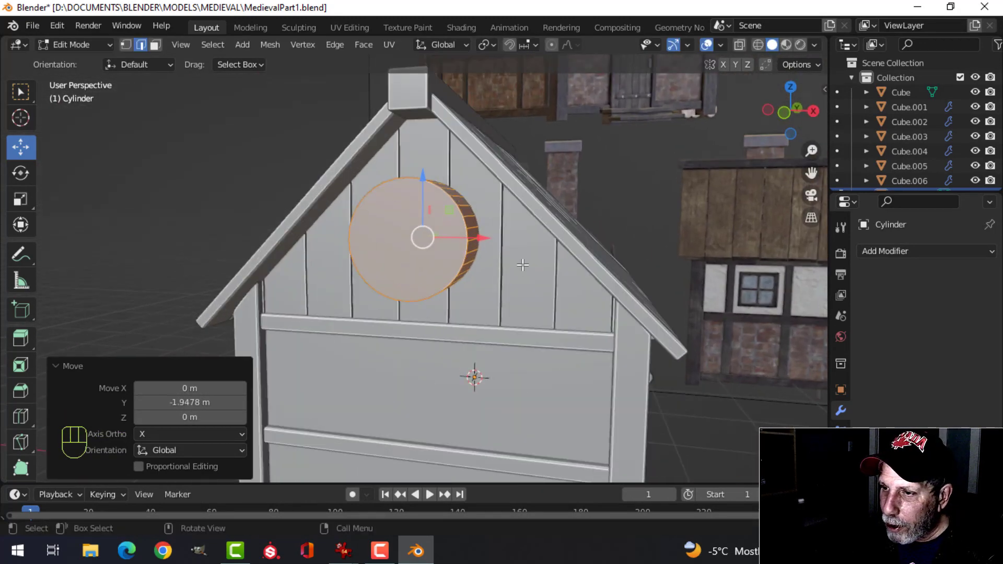
key("Tab")
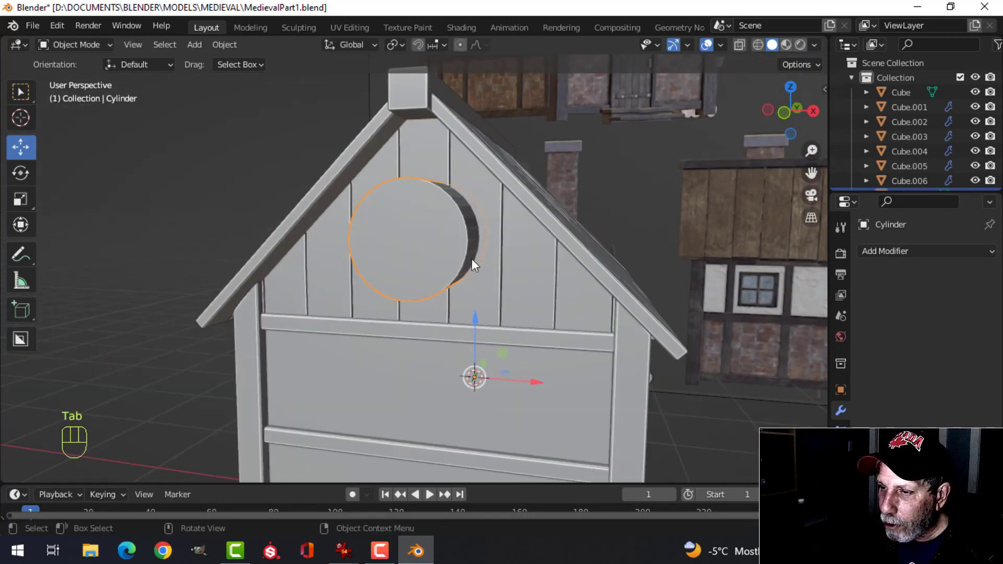
Isolate the cylinder and front gable planks in local view and clear the selection
left_click(533, 271, "shift")
key("KP_Divide")
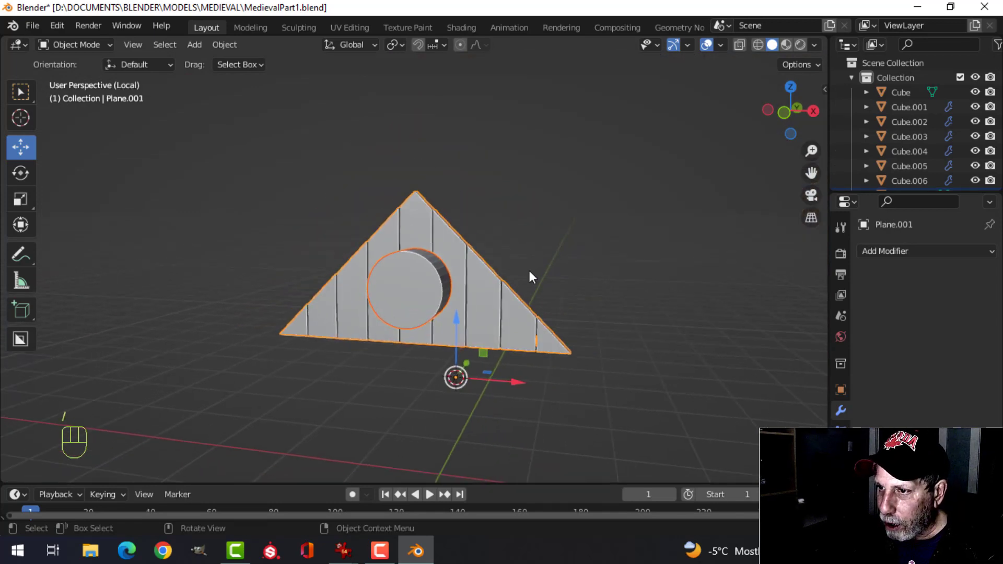
middle_click_drag(528, 270, 434, 285)
key("alt+a")
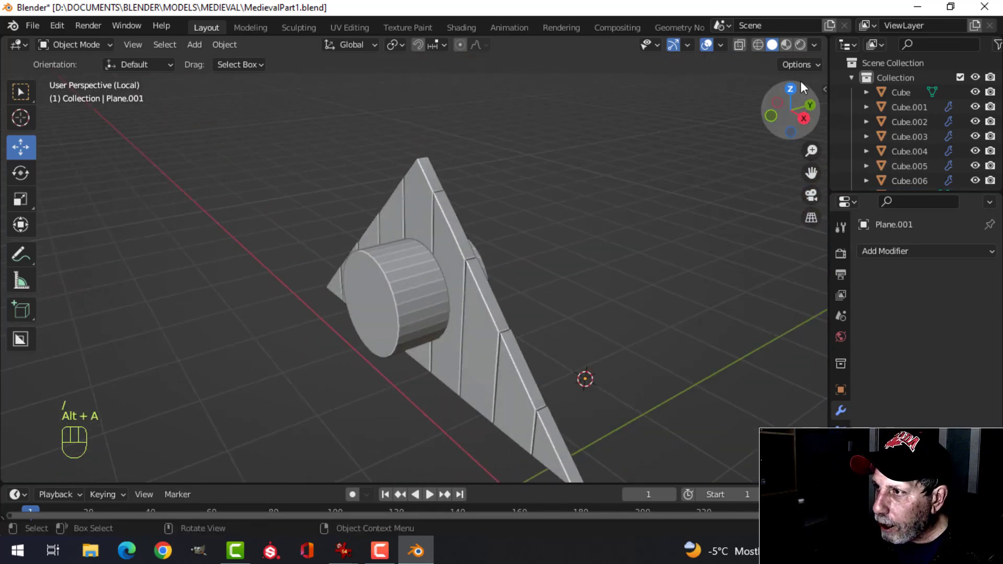
Check the face orientation of the isolated planks and cylinder with the overlay, and turn the overlay off
left_click(724, 45)
left_click(659, 312)
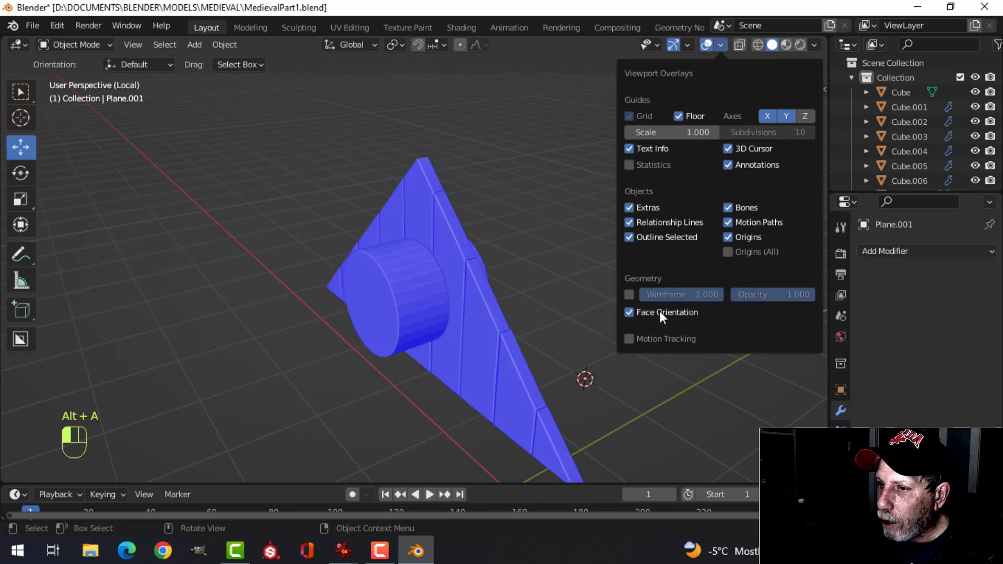
left_click(723, 46)
left_click(686, 308)
scroll(568, 257, "up", 3)
key("alt+a")
middle_click_drag(569, 256, 511, 226)
scroll(562, 252, "down", 2)
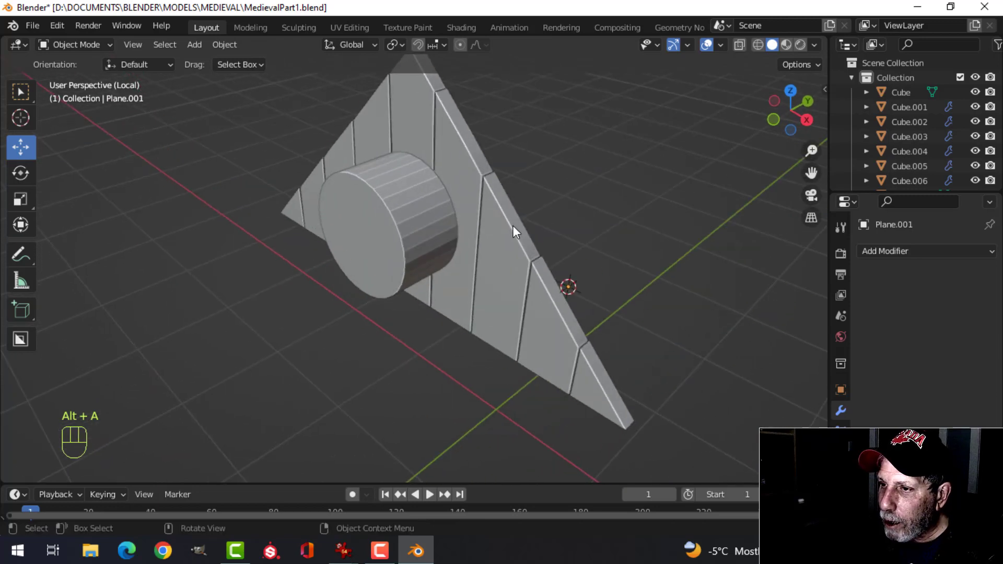
Add a Boolean modifier to the gable planks, set to Difference with the cylinder as its object
left_click(512, 225)
middle_click_drag(619, 269, 676, 256)
left_click(898, 260)
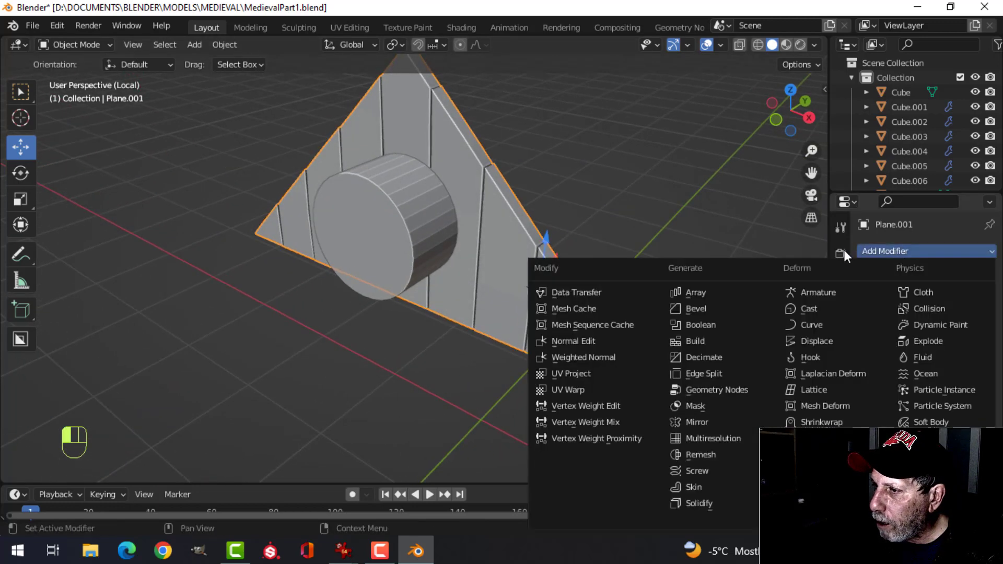
left_click(684, 325)
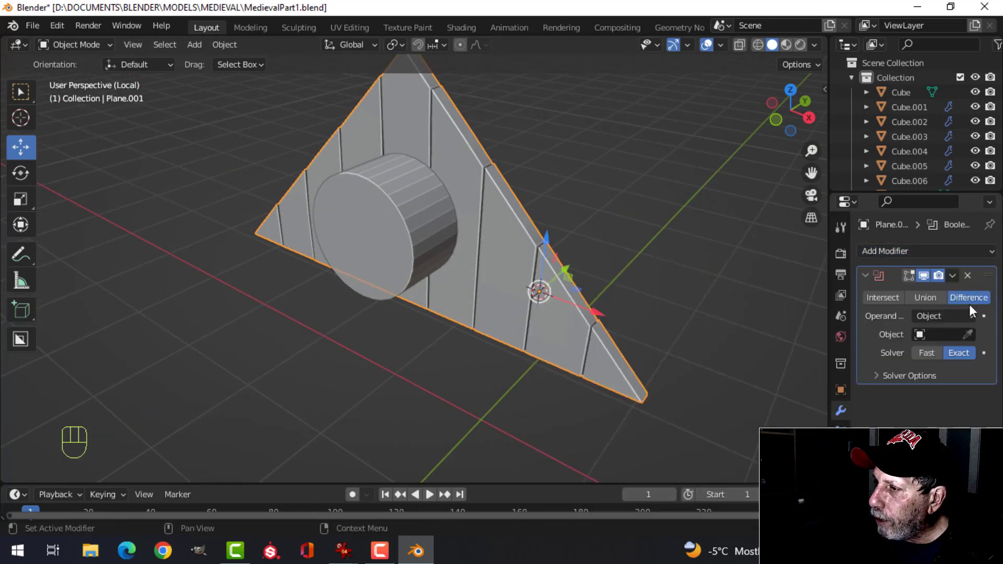
left_click(969, 335)
left_click(387, 208)
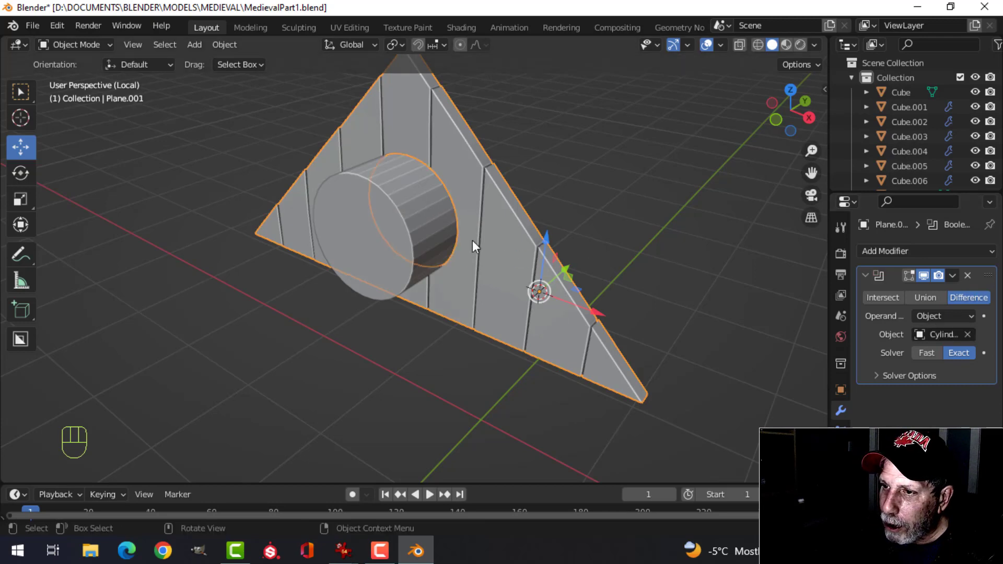
Remove the accidental duplicate Boolean modifier and apply the remaining one on the front gable planks
left_click(951, 275)
left_click(892, 300)
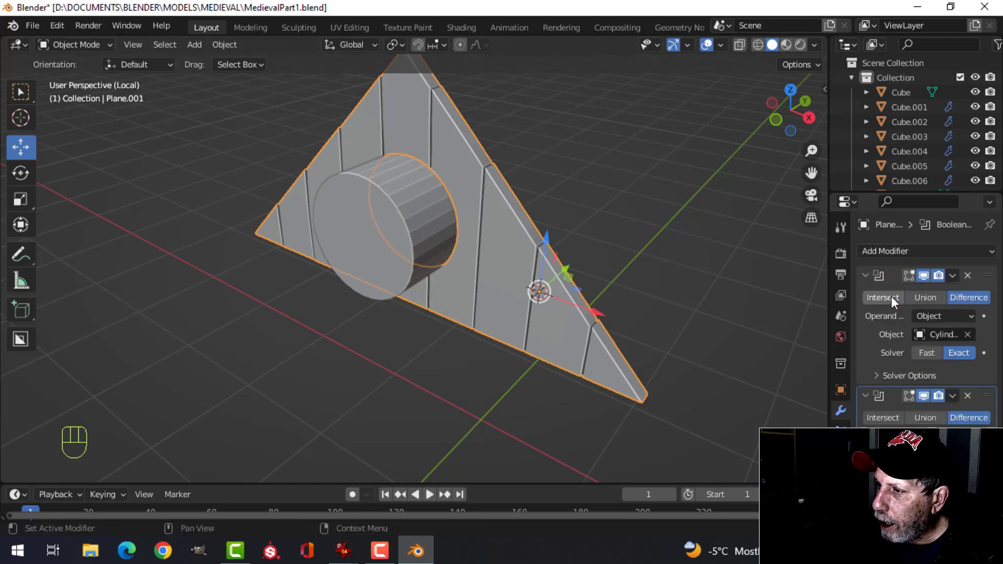
left_click(967, 395)
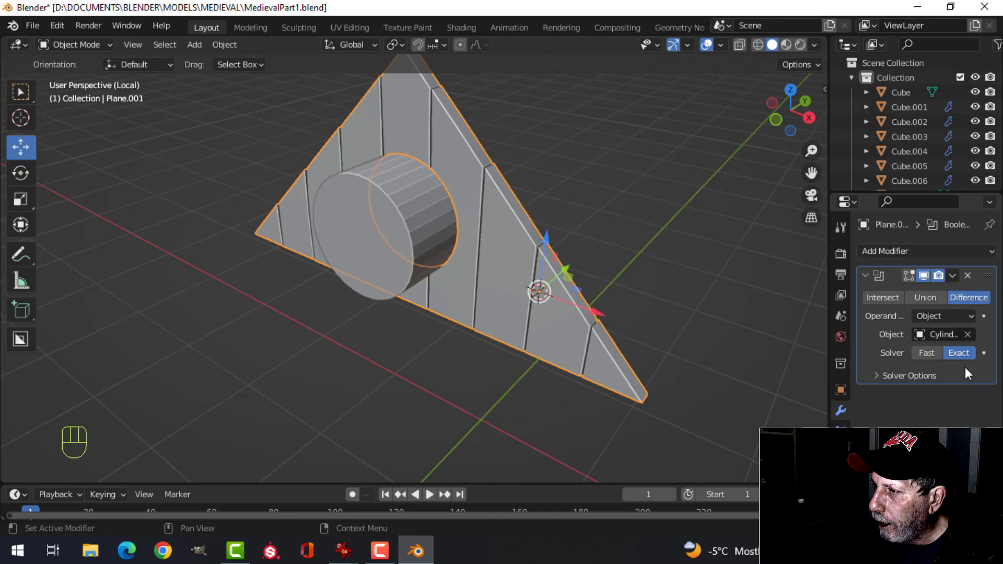
left_click(953, 276)
left_click(910, 294)
Hide the cylinder to examine the round opening in the gable planks, and unhide it
left_click(380, 227)
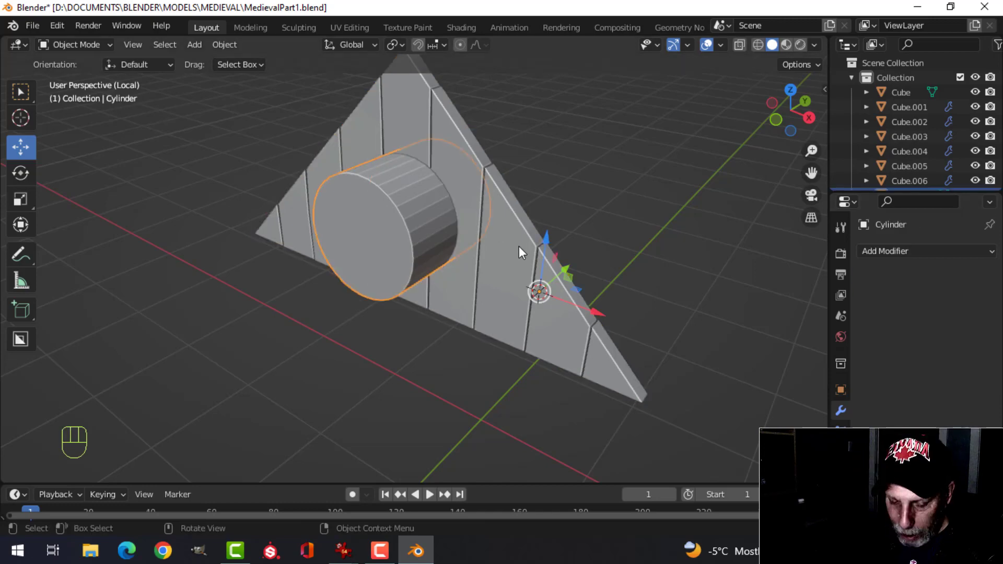
key("h")
mouse_move(519, 246)
middle_mouse_down()
mouse_move(510, 220)
mouse_move(555, 191)
mouse_move(506, 239)
middle_mouse_up()
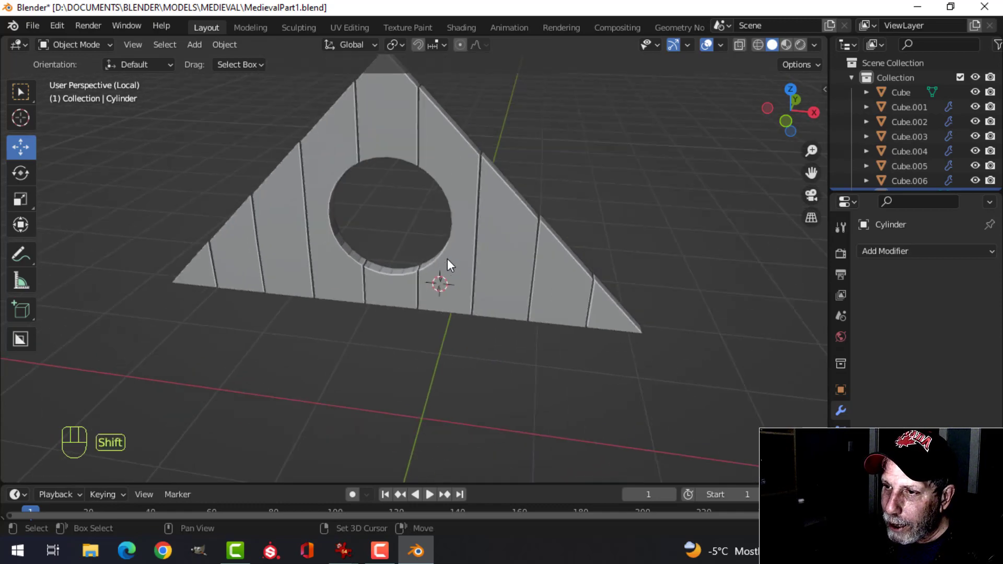
middle_click_drag(447, 259, 437, 234)
key("alt+h")
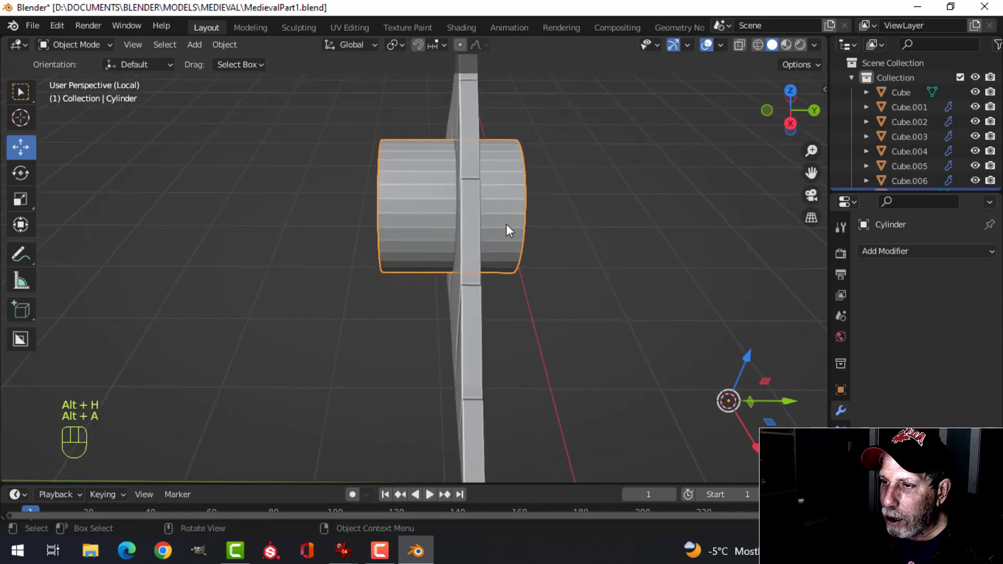
Flatten the cylinder's mesh along Y to about 0.25 of its depth and move it about -0.138 m along Y
key("Tab")
key("a")
mouse_move(541, 226)
middle_mouse_down()
mouse_move(527, 238)
mouse_move(539, 235)
middle_mouse_up()
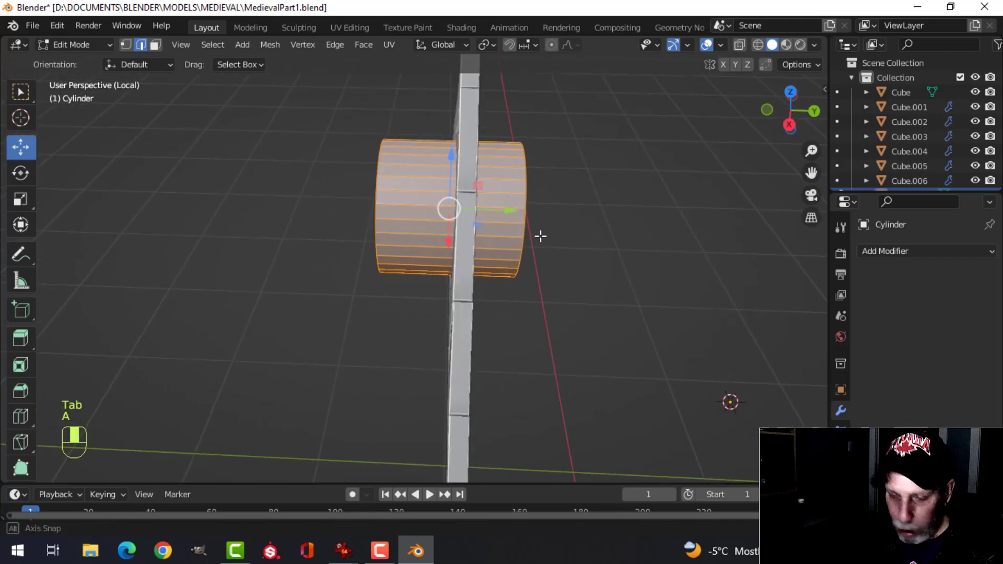
key("s")
key("y")
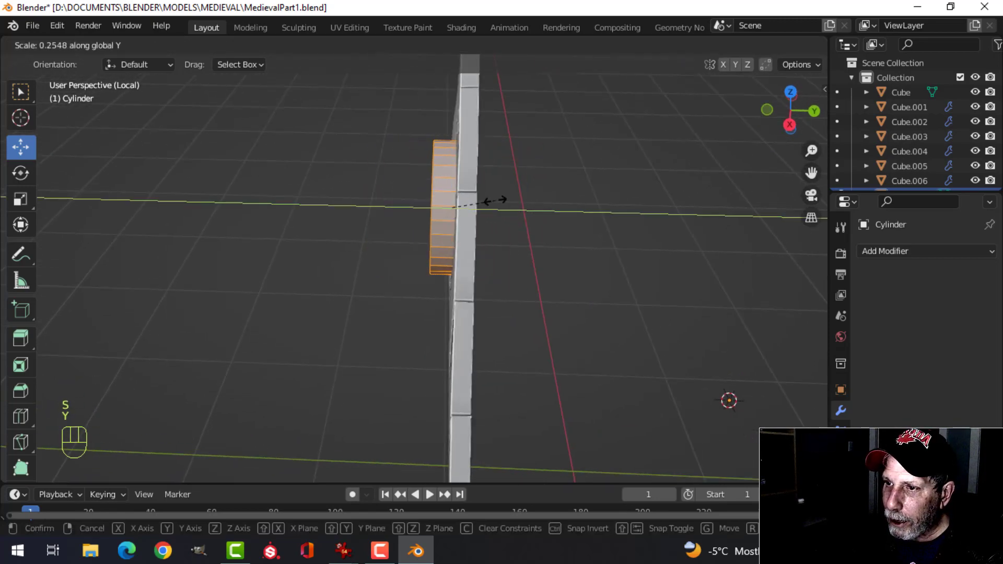
left_click(483, 198)
left_click_drag(503, 208, 477, 205)
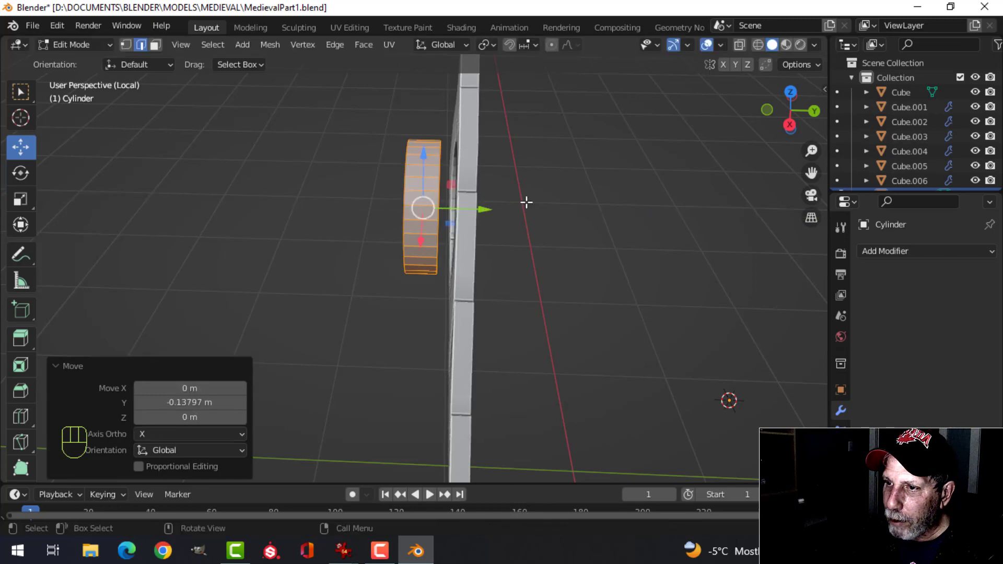
Thin the cylinder slightly more along Y, scale it uniformly by about 1.032, and adjust its position along Y
key("s")
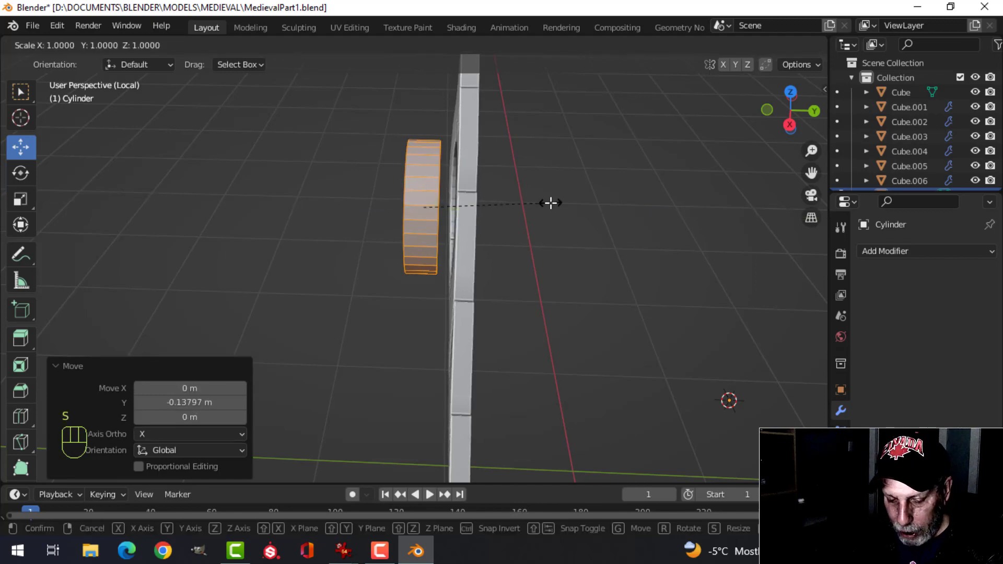
key("y")
left_click(522, 201)
middle_click_drag(521, 201, 489, 199)
key("s")
left_click(600, 198)
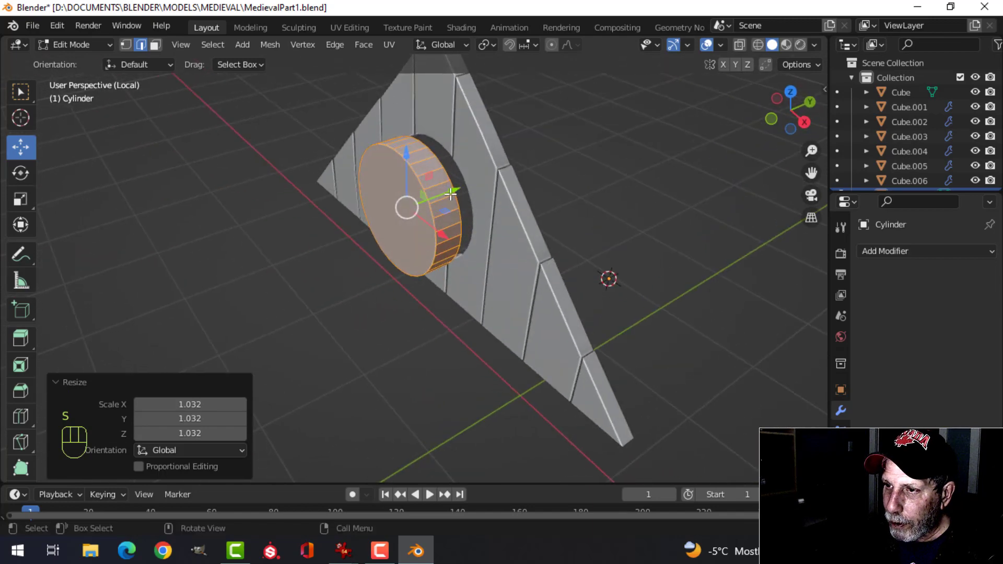
mouse_move(451, 193)
left_mouse_down()
mouse_move(483, 179)
mouse_move(449, 188)
left_mouse_up()
Select the front and back cap faces of the cylinder and inset them by about 0.05 m
middle_click_drag(449, 188, 436, 193)
key("3")
left_click(397, 266)
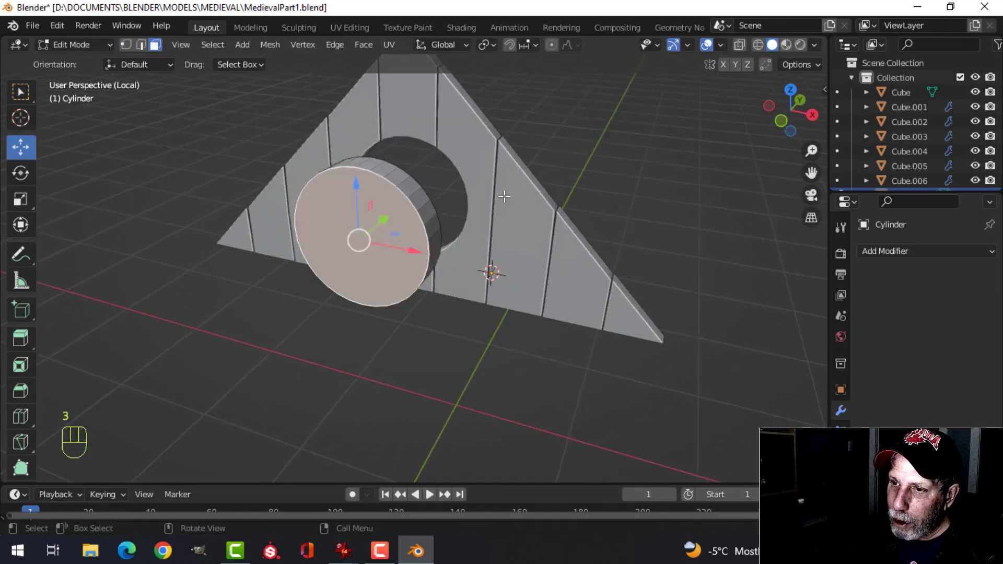
middle_click_drag(504, 197, 372, 178)
left_click(389, 225, "shift")
middle_click_drag(392, 224, 524, 197)
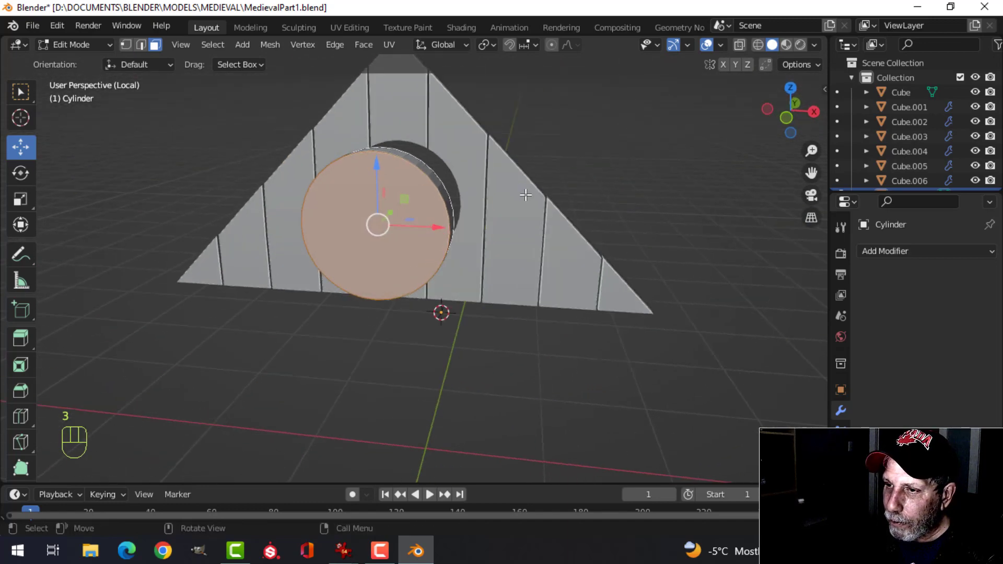
scroll(524, 197, "up", 3)
middle_click_drag(441, 193, 540, 220, "shift")
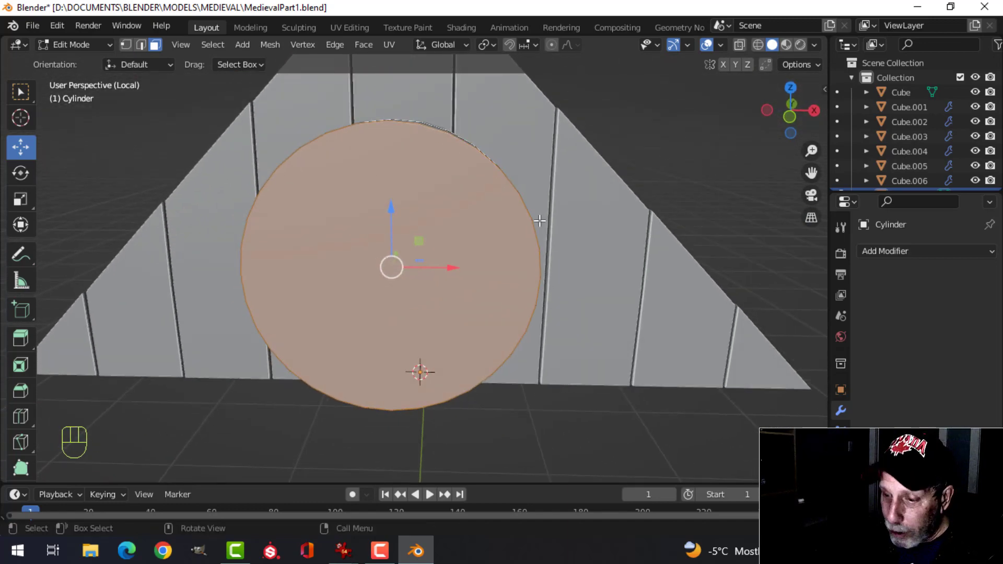
key("i")
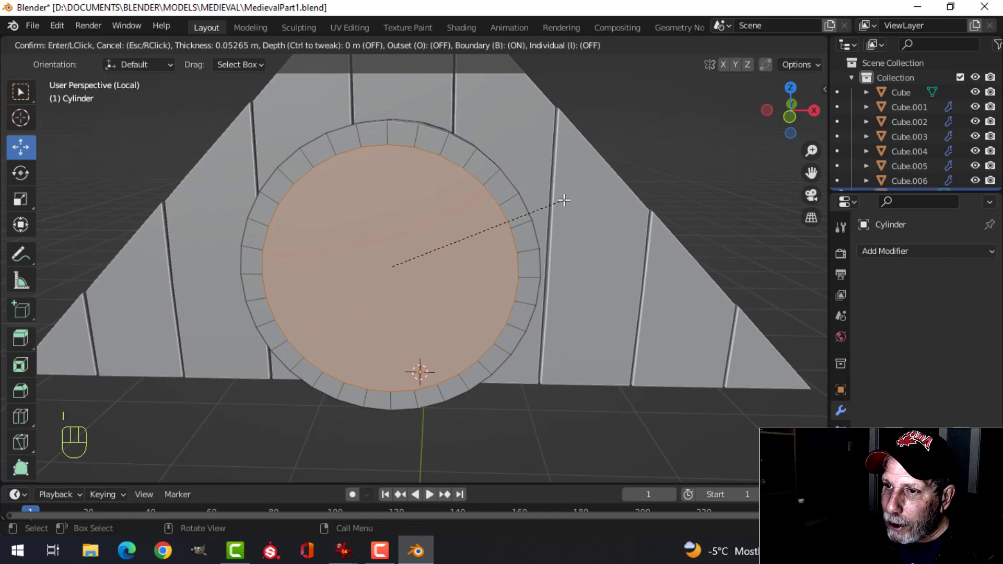
left_click(557, 199)
Bridge the two inset cap faces to turn the cylinder into a hollow window ring
middle_click_drag(556, 199, 407, 238)
key("ctrl+e")
left_click(509, 191)
Move the whole ring along Y into the gable opening, leave Edit Mode, and return to the full scene
key("a")
left_click_drag(364, 244, 525, 207)
key("Tab")
middle_click_drag(525, 207, 493, 231)
key("alt+a")
key("KP_Divide")
Shade the window ring smooth with Auto Smooth enabled and apply all its transforms
scroll(469, 262, "up", 5)
scroll(500, 224, "up", 3)
left_click(493, 231)
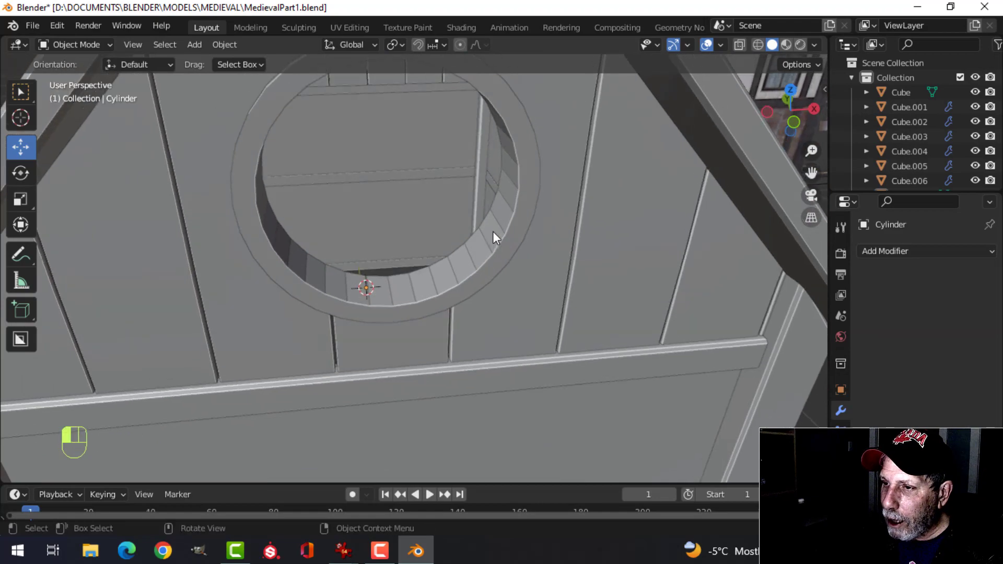
right_click(493, 231)
left_click(490, 231)
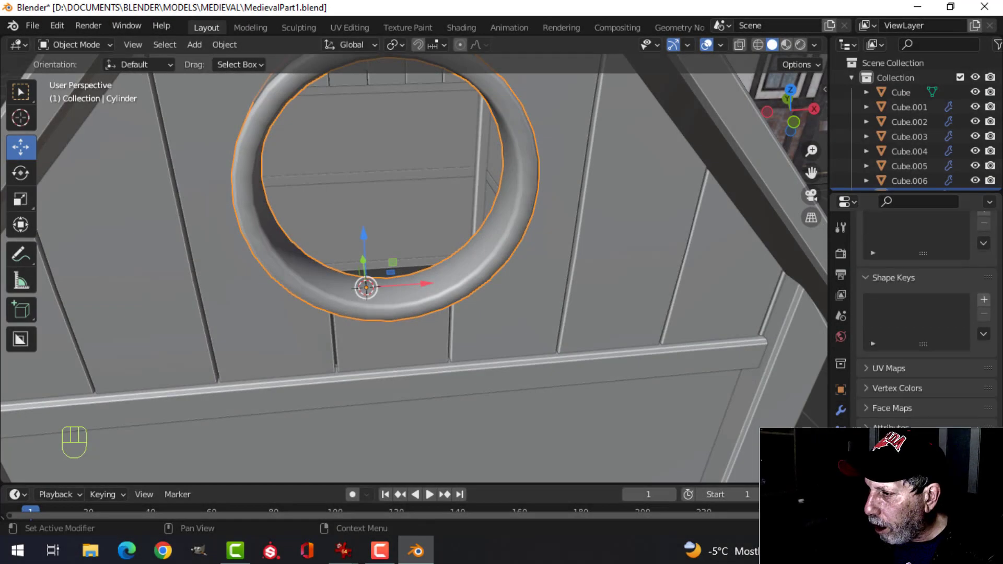
left_click(921, 468)
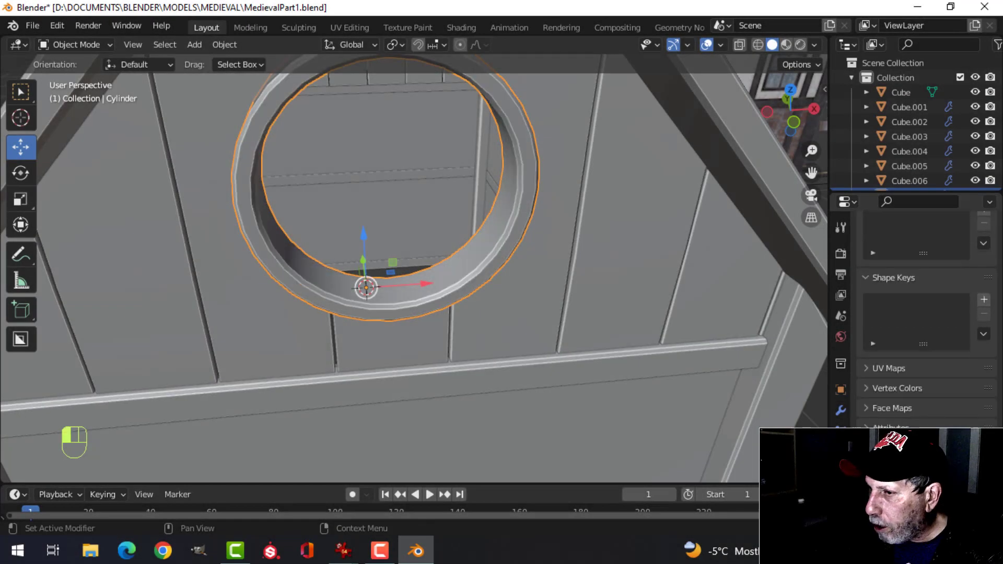
key("ctrl+a")
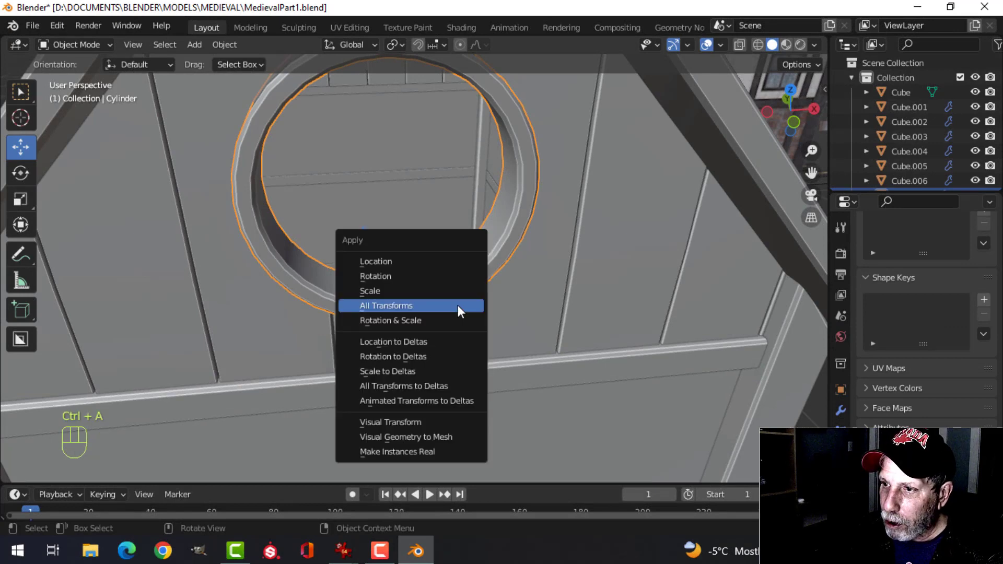
left_click(458, 305)
Clear the selection and save the file
key("alt+a")
middle_click_drag(572, 268, 494, 328)
scroll(543, 305, "down", 6)
key("ctrl+s")
Examine the house model beside the reference images, including the round window on the front gable
scroll(465, 322, "down", 3)
scroll(465, 321, "down", 2)
scroll(528, 303, "up", 3)
scroll(528, 300, "down", 2)
scroll(446, 299, "down", 2)
scroll(459, 314, "down", 4)
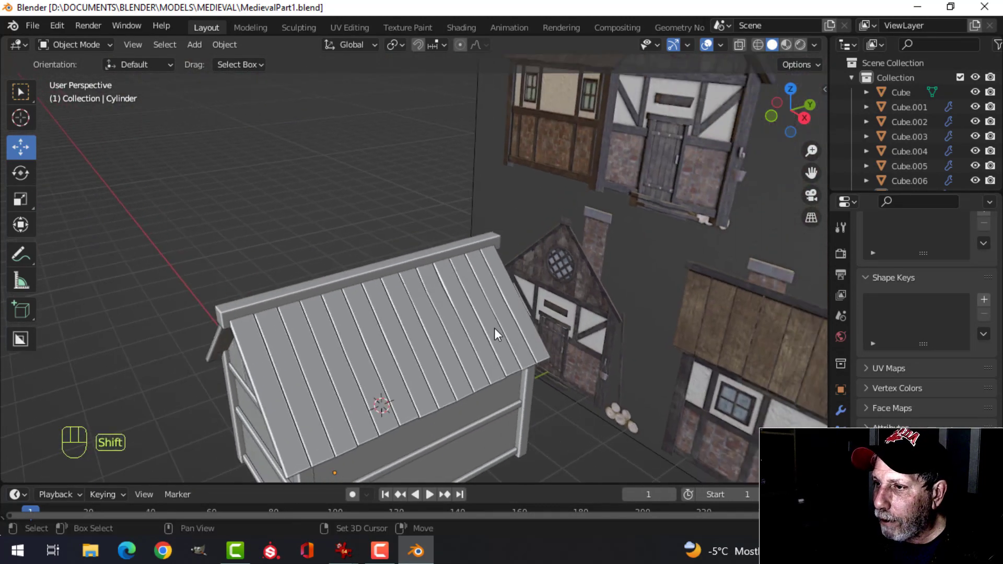
scroll(645, 251, "up", 4)
scroll(522, 319, "down", 5)
middle_click_drag(398, 352, 521, 285, "shift")
scroll(418, 332, "up", 3)
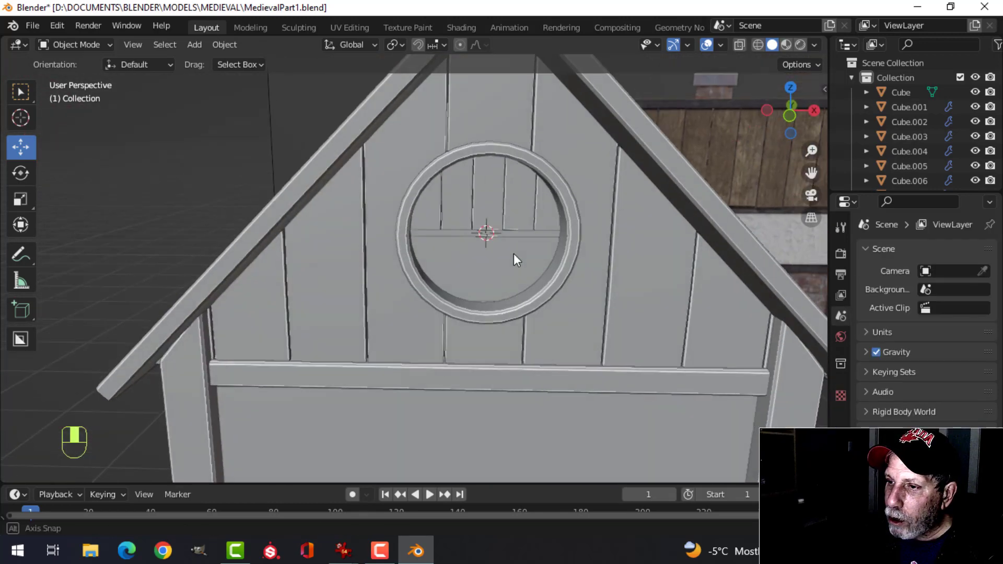
Add a plane at the centre of the round window and rotate its mesh 90° about X
middle_click_drag(513, 253, 499, 271)
key("shift+a")
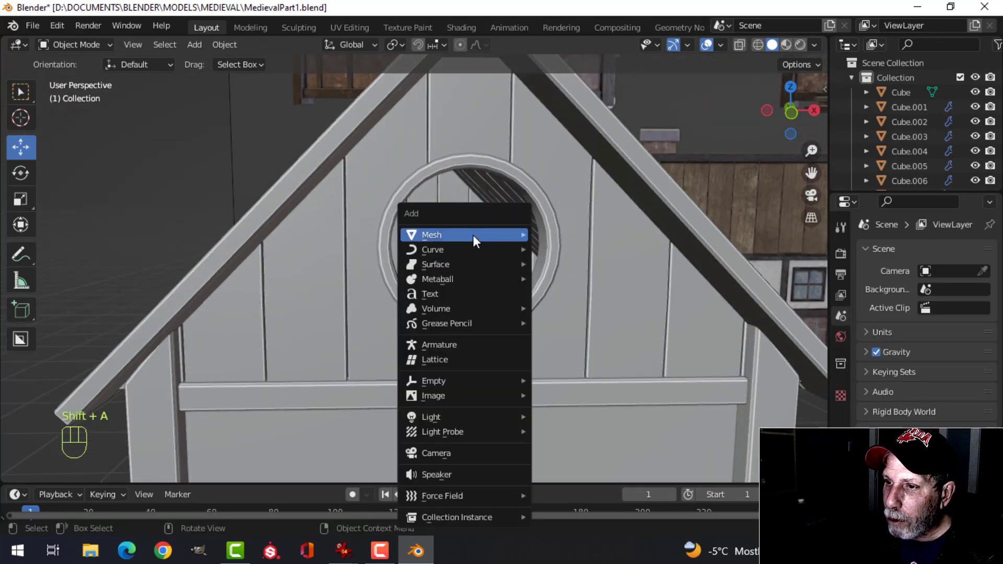
mouse_move(472, 235)
left_click(544, 238)
key("Tab")
scroll(558, 256, "down", 4)
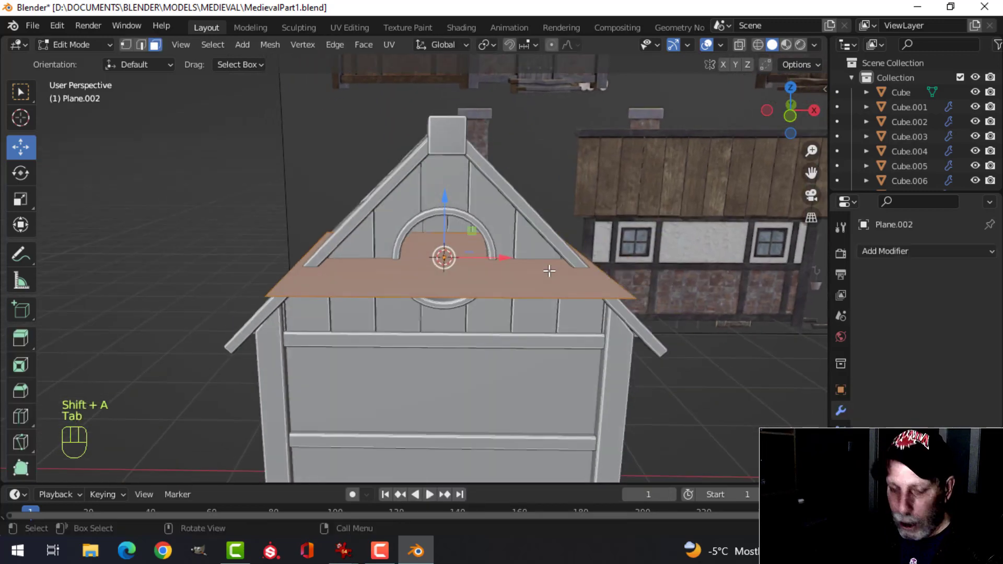
type("rx90")
left_click(550, 268)
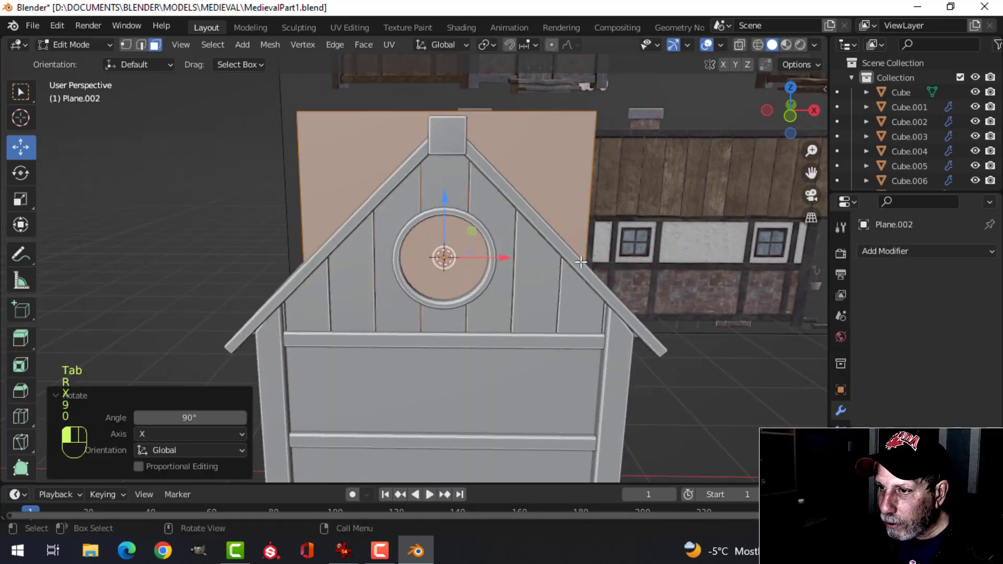
Shrink the upright plane to roughly the window ring's size, move it along Y to the ring, and leave Edit Mode
key("s")
left_click(538, 261)
middle_click_drag(538, 261, 494, 259)
key("g")
key("y")
left_click(460, 261)
key("Tab")
Isolate the plane and the window ring in local view
scroll(494, 259, "up", 3)
left_click(539, 223, "shift")
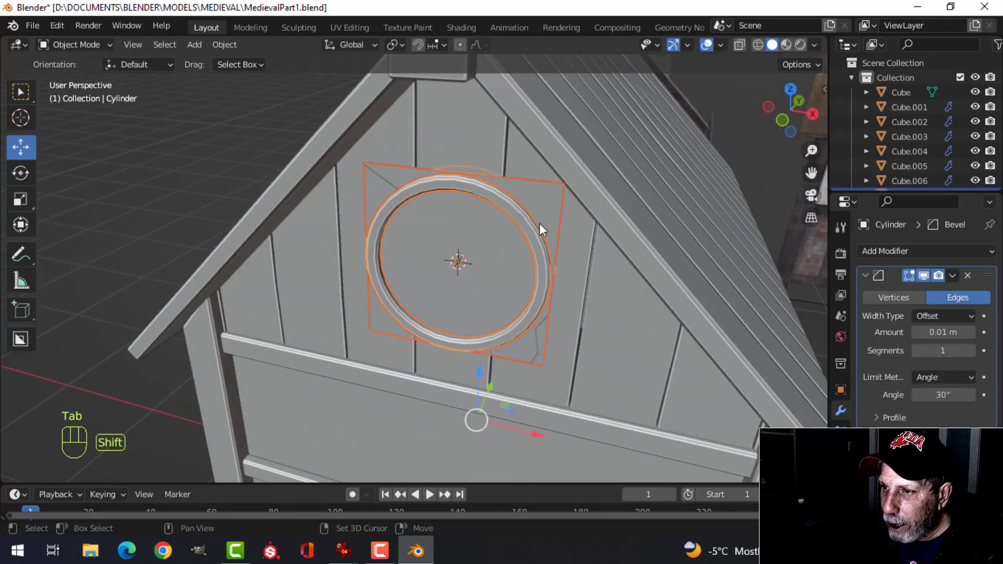
key("slash")
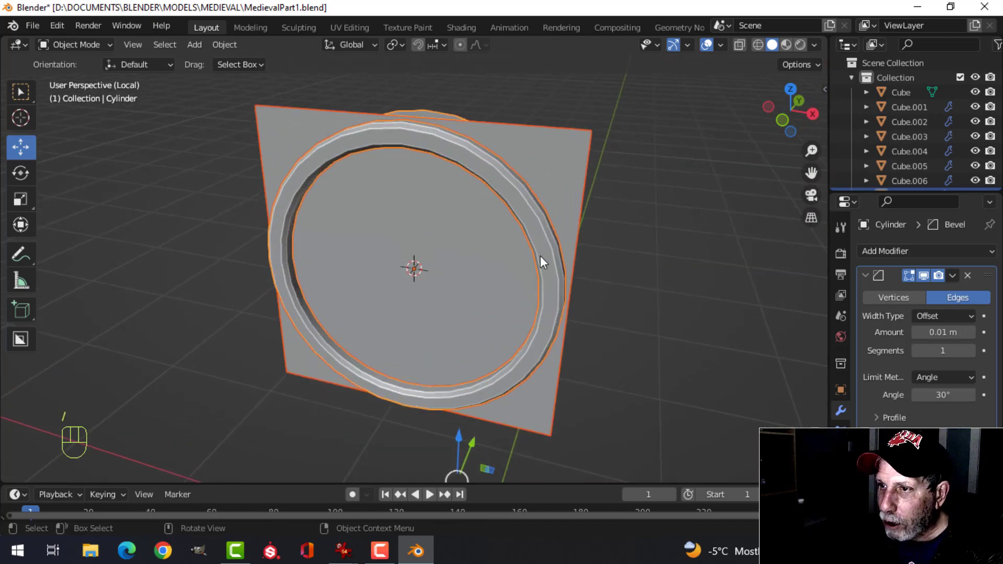
Scale the plane's mesh by about 1.028 so it extends past the ring
key("alt+a")
left_click(529, 150)
key("Tab")
key("a")
middle_click_drag(555, 240, 591, 235)
key("s")
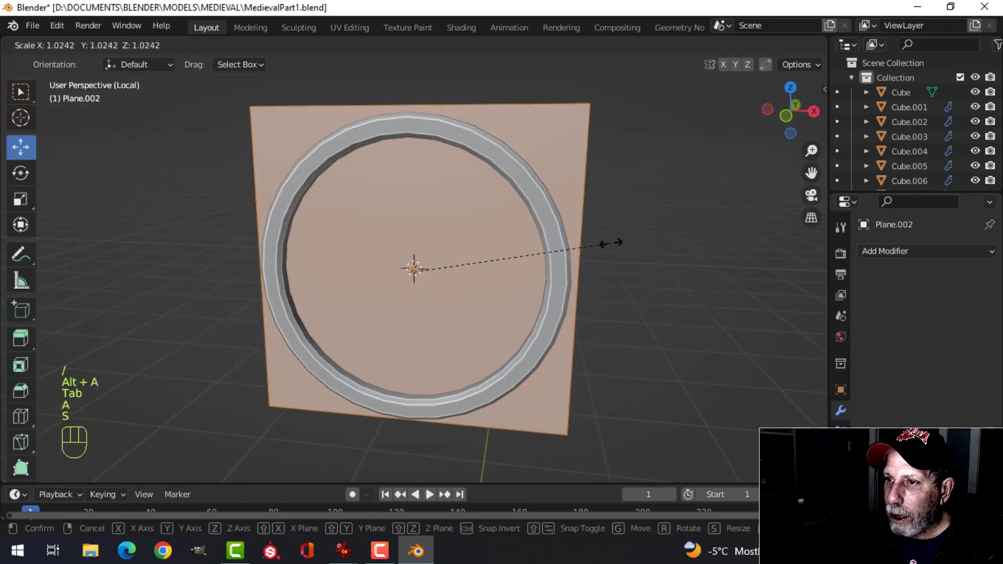
left_click(599, 258)
Subdivide the plane with 7 cuts in front view
key("KP_1")
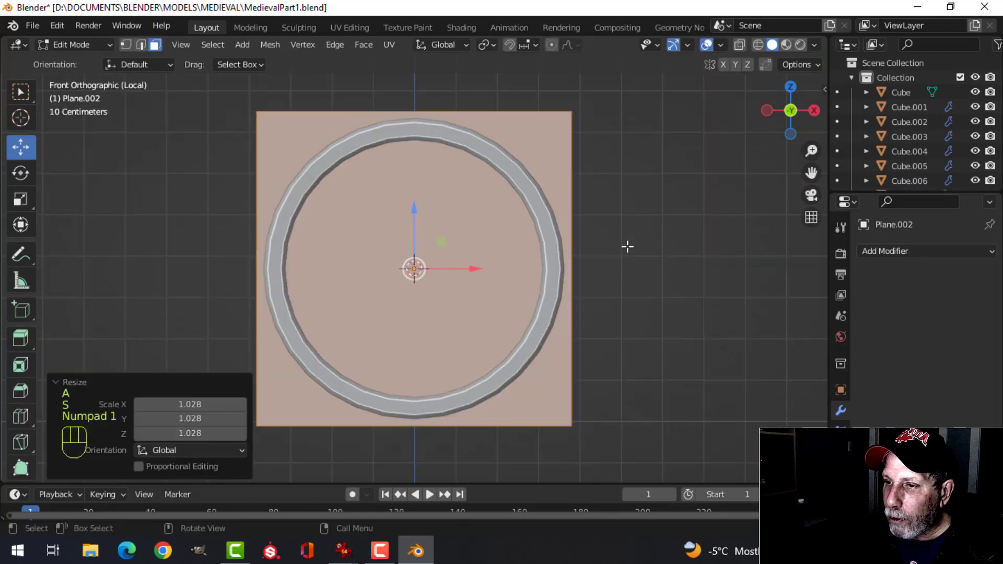
scroll(628, 246, "down", 1)
middle_click_drag(589, 273, 617, 265, "shift")
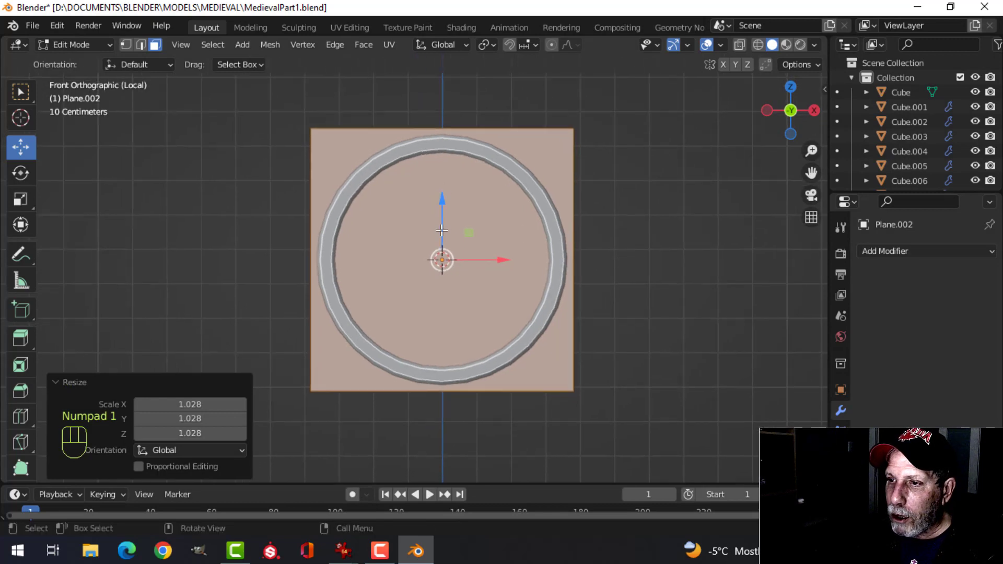
right_click(438, 192)
left_click(383, 212)
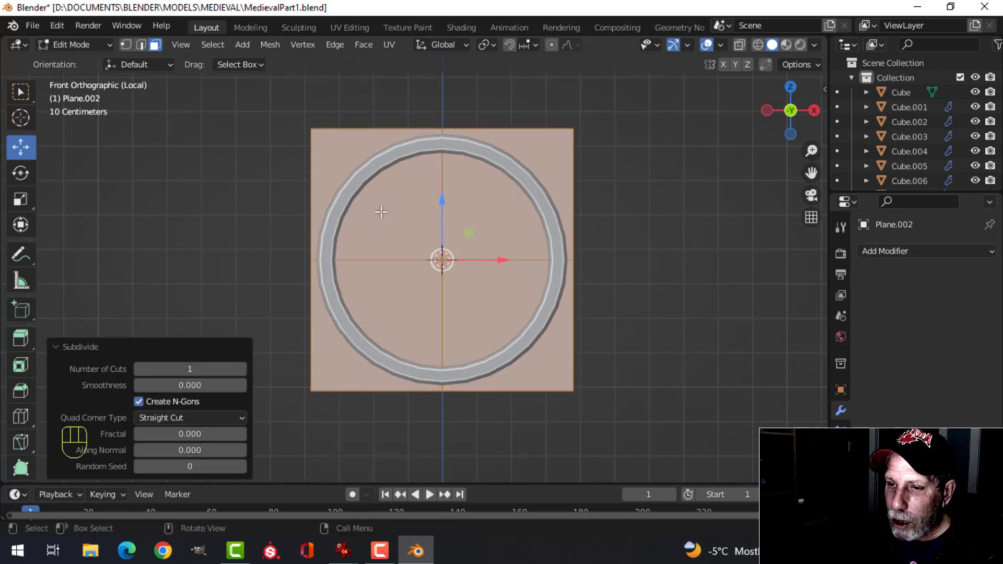
left_click(241, 368)
left_click(241, 369)
left_click(241, 369)
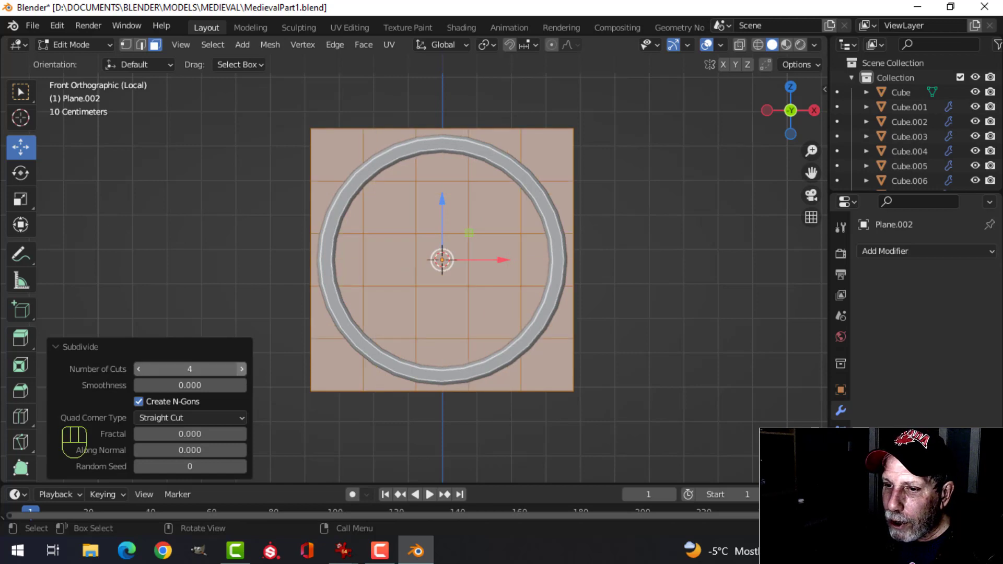
left_click(241, 369)
left_click(241, 369)
left_click(242, 369)
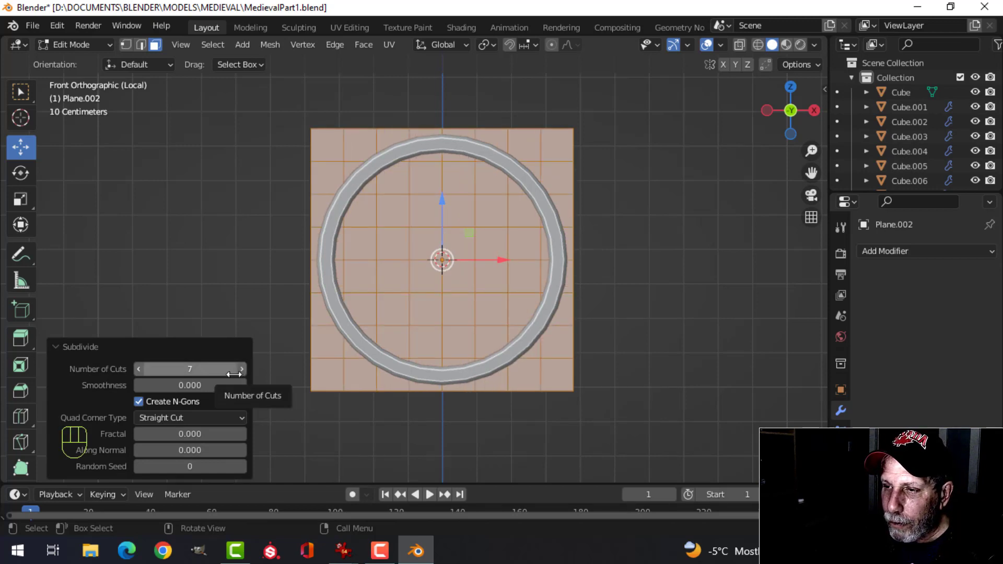
left_click(128, 347)
Inset every plane face individually and delete the inner faces to leave a window lattice
key("i")
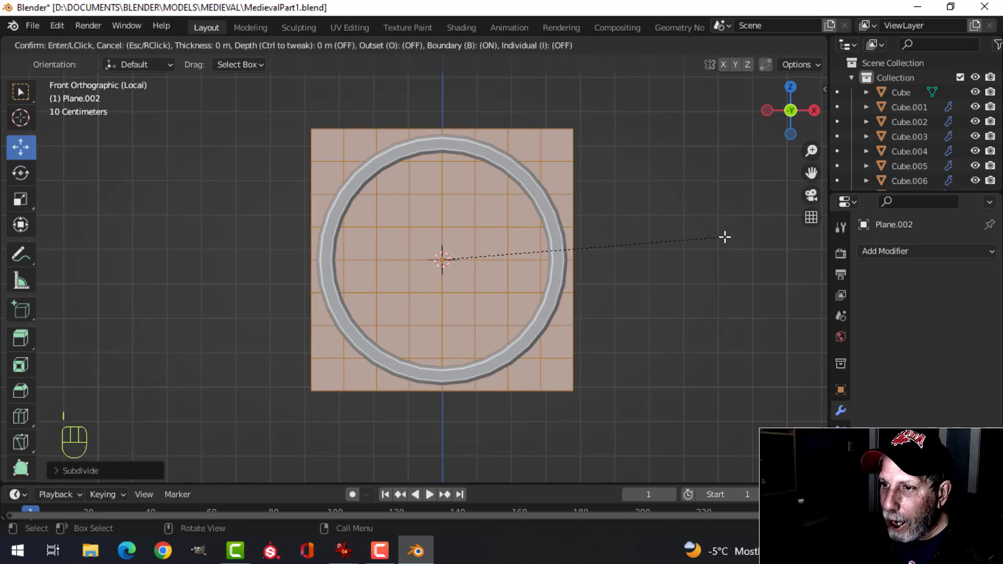
key("i")
key("shift")
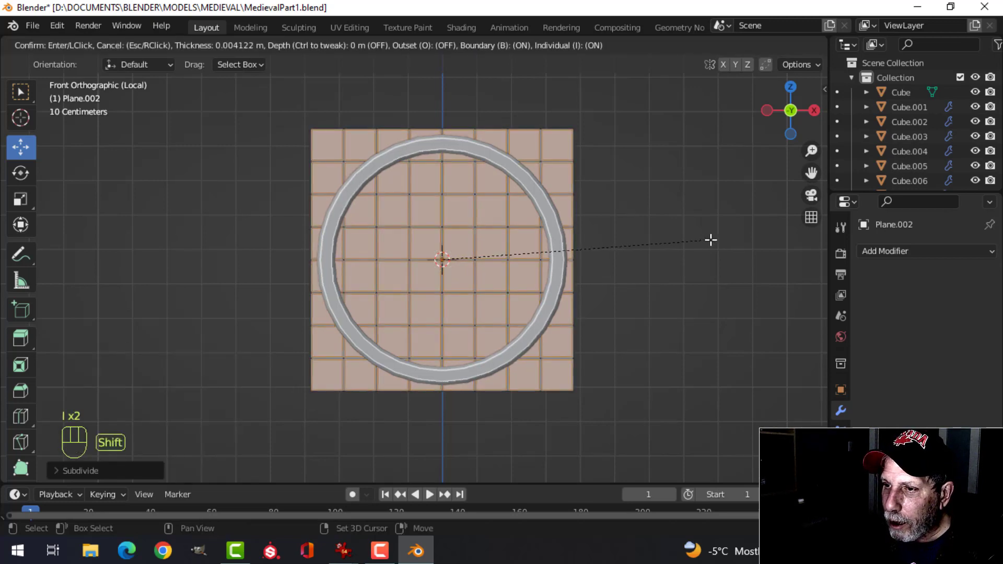
left_click(667, 255)
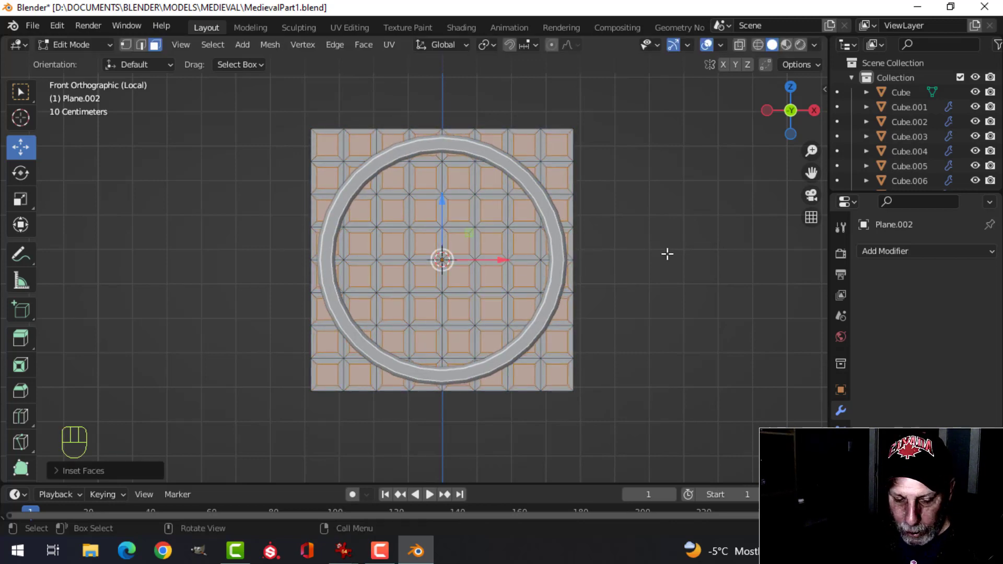
key("x")
left_click(675, 253)
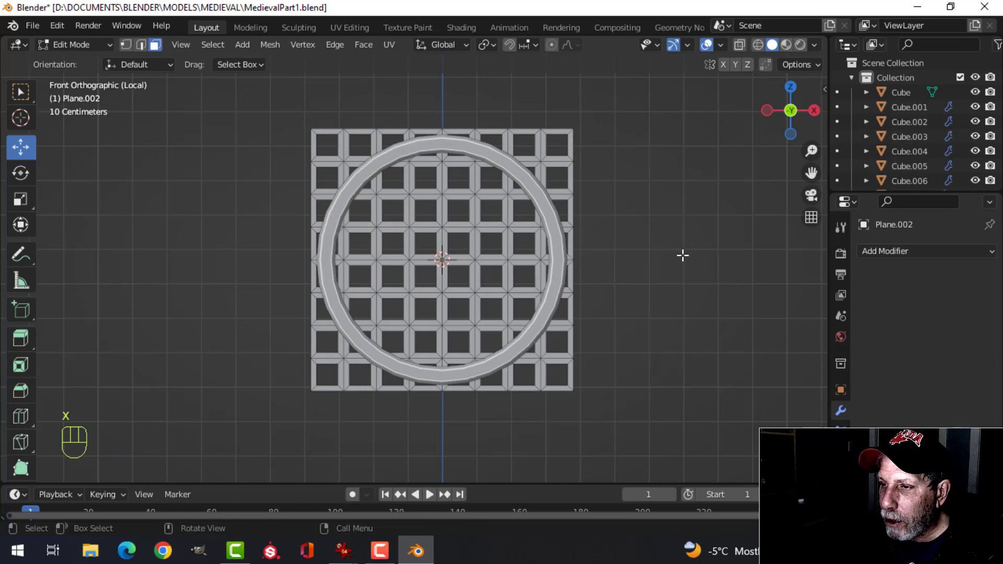
Rotate the whole lattice mesh 45 degrees in front view to form a diamond pattern
middle_click_drag(679, 255, 651, 249)
key("a")
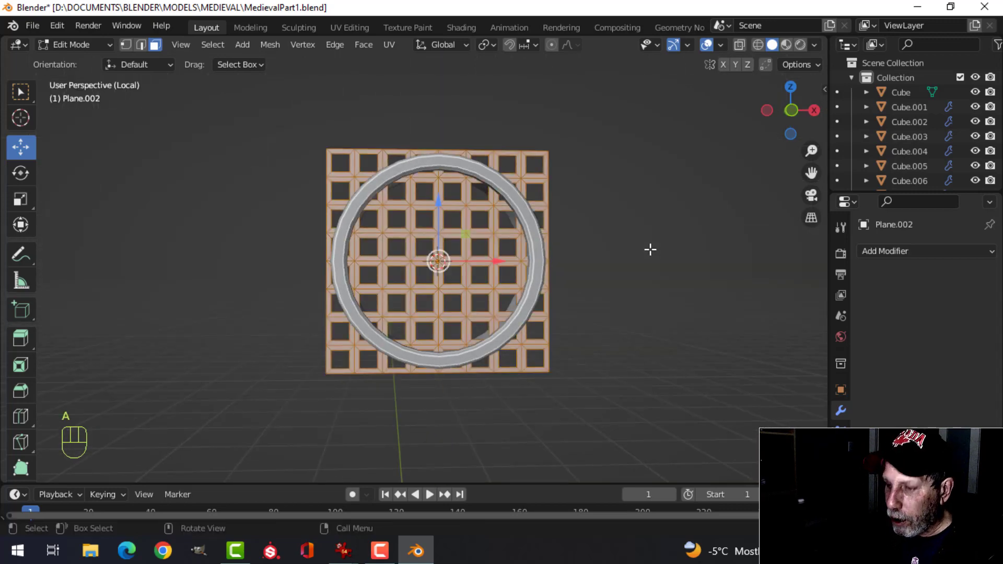
key("KP_1")
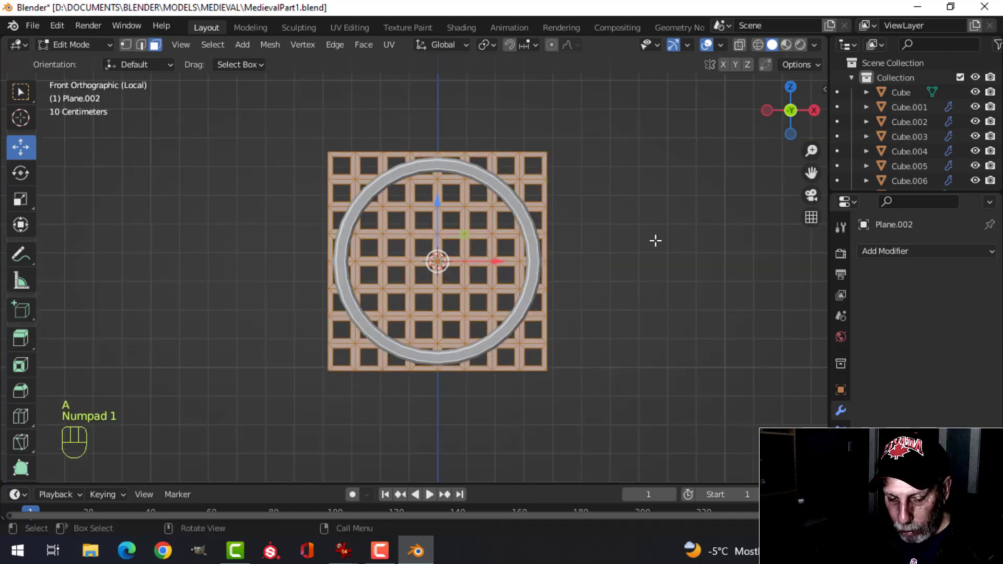
key("r")
key("4")
key("5")
left_click(655, 240)
key("Tab")
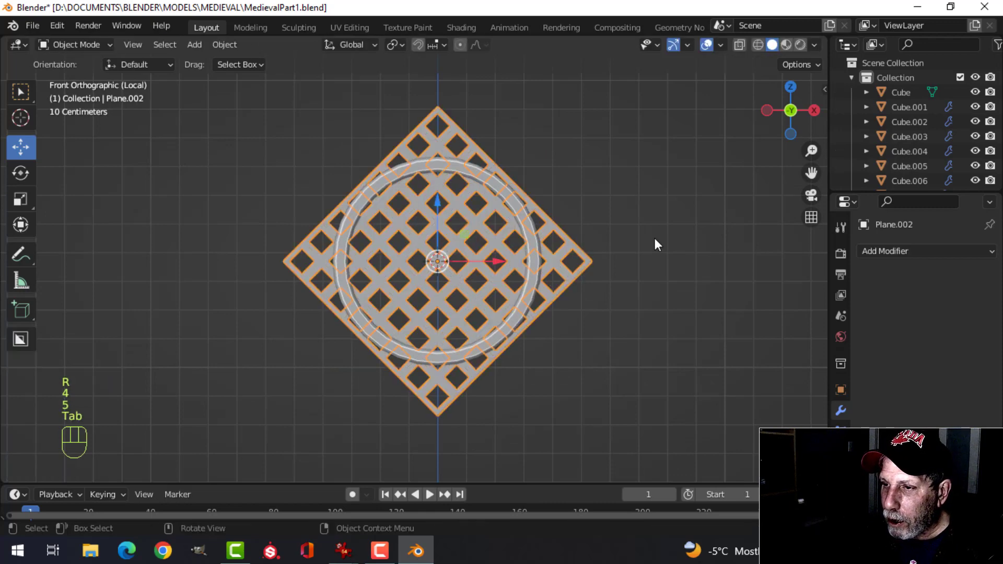
key("alt+a")
middle_click_drag(634, 232, 581, 257)
scroll(548, 260, "up", 2)
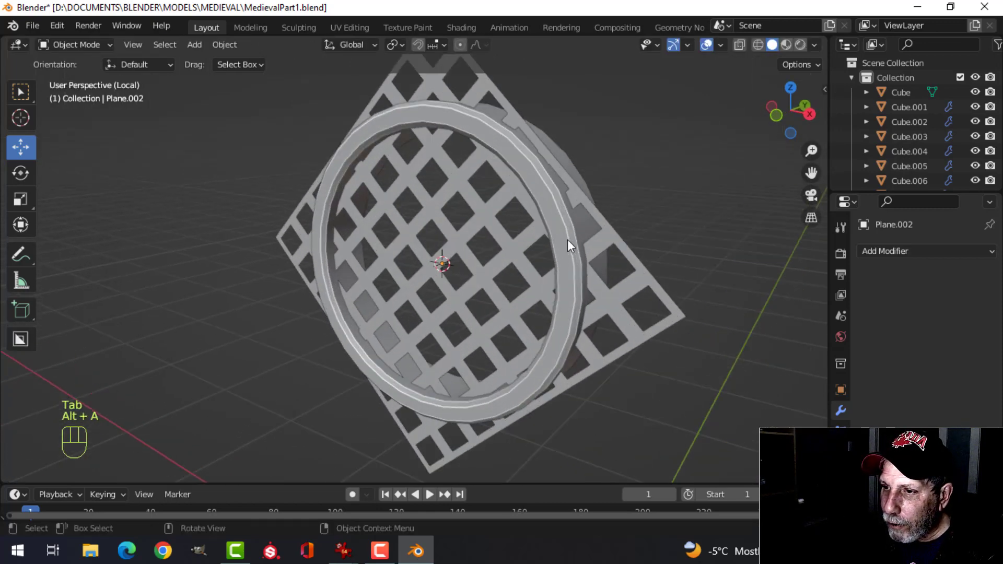
scroll(567, 239, "down", 1)
middle_click_drag(549, 245, 527, 261, "shift")
middle_click_drag(528, 261, 537, 257)
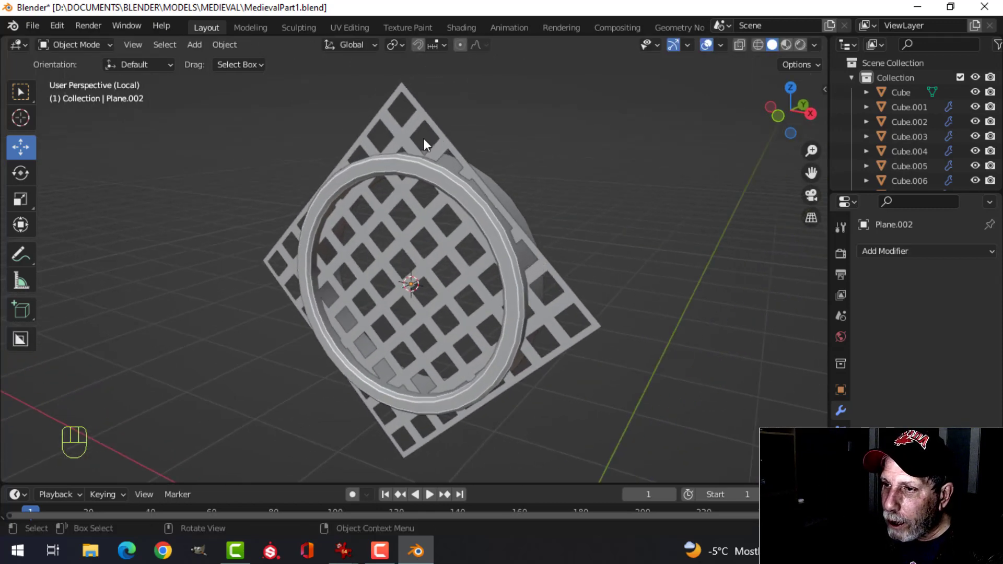
Scale the lattice mesh by about 1.064 so it extends further past the window ring
middle_click_drag(555, 311, 617, 237)
left_click(627, 241)
key("Tab")
key("a")
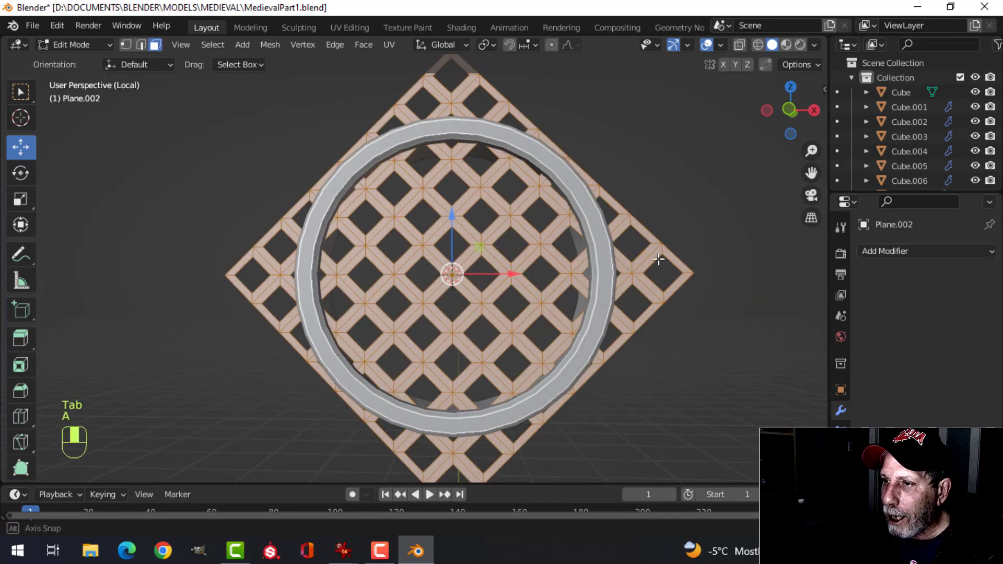
key("s")
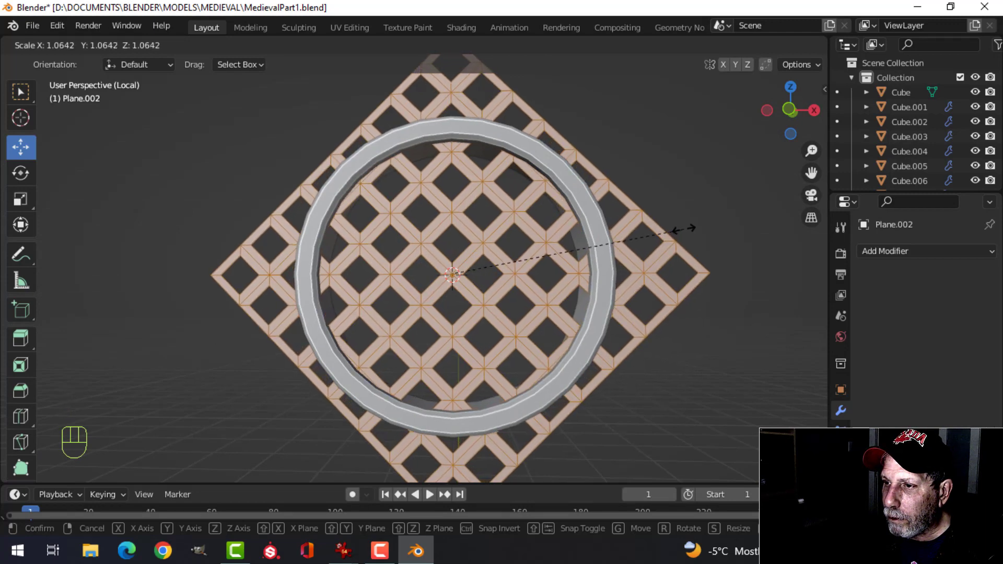
left_click(679, 225)
key("Tab")
key("alt+a")
middle_click_drag(633, 244, 589, 234)
Duplicate the inner front edge loop of the window ring and pull the copy forward along Y, clear of the ring
left_click(588, 229)
key("Tab")
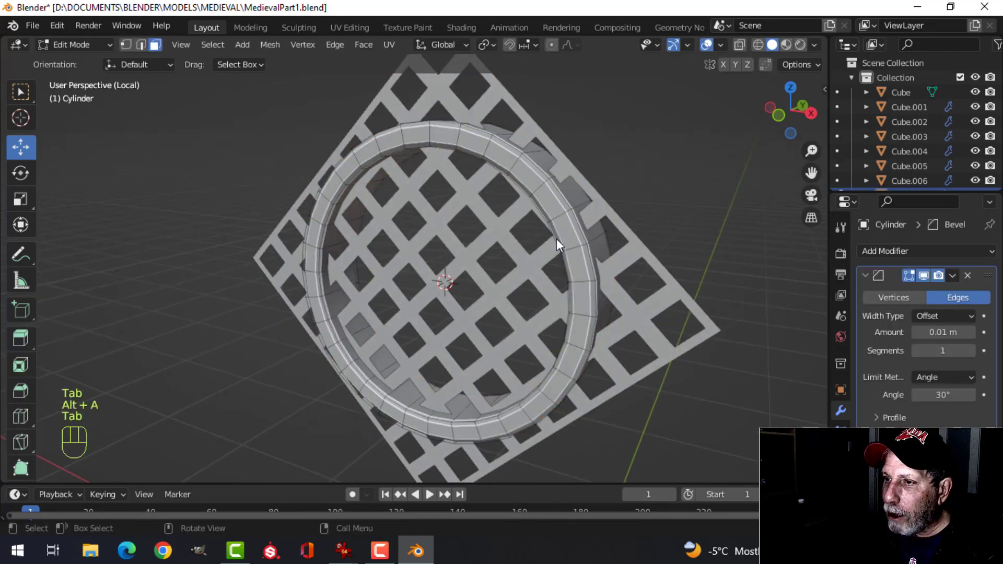
key("alt+a")
scroll(579, 213, "up", 5)
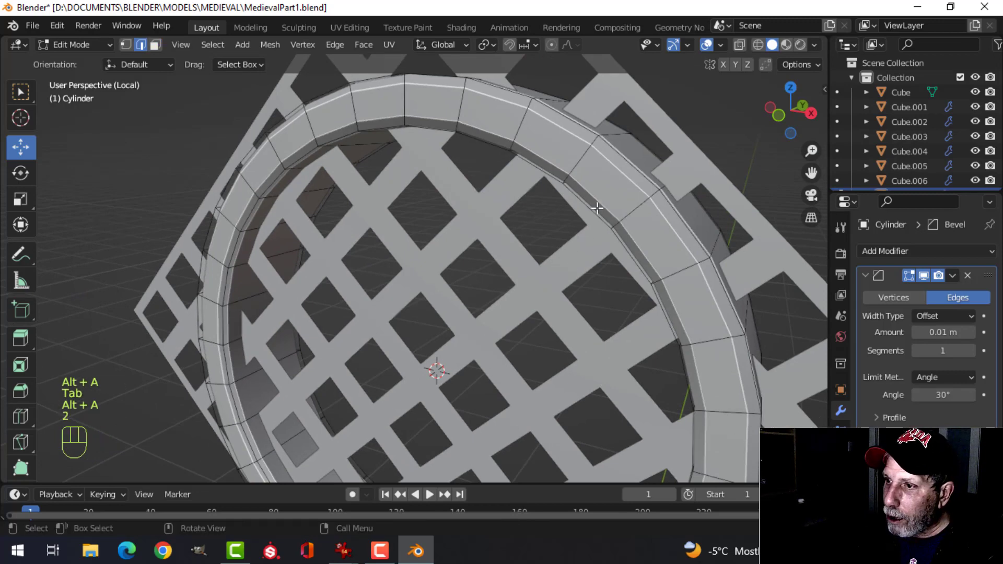
key("2")
left_click(590, 201, "alt+shift")
scroll(548, 235, "down", 5)
middle_click_drag(515, 273, 509, 243)
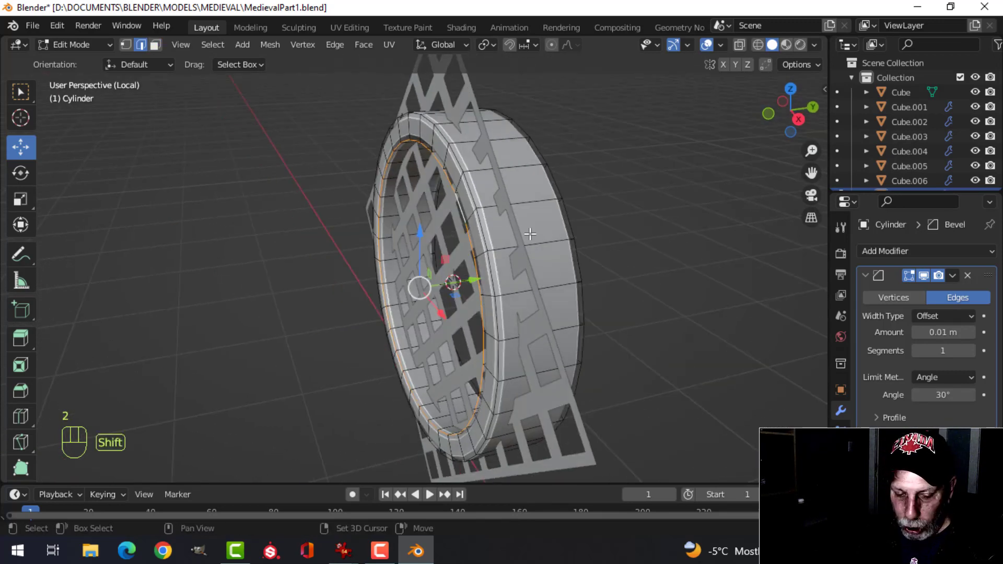
key("shift+d")
right_click(505, 245)
left_click_drag(477, 281, 421, 289)
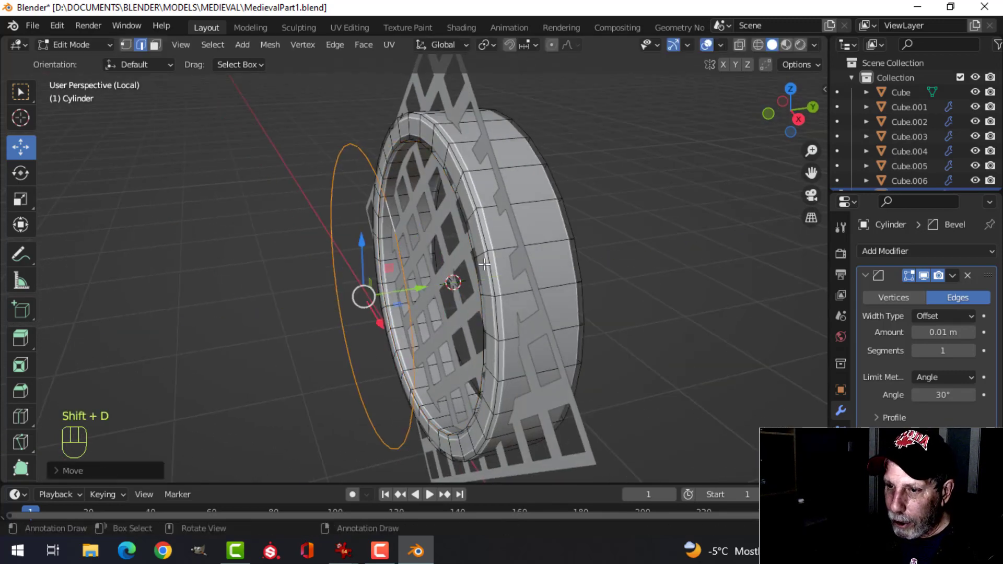
Separate the duplicated edge loop into its own object and hide the window ring
key("p")
left_click(530, 253)
key("Tab")
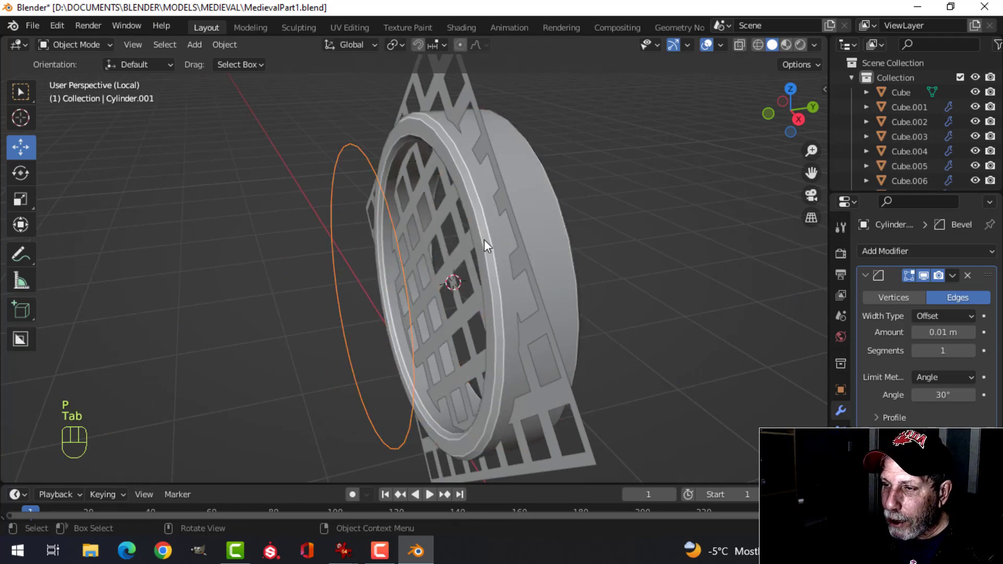
left_click(535, 182)
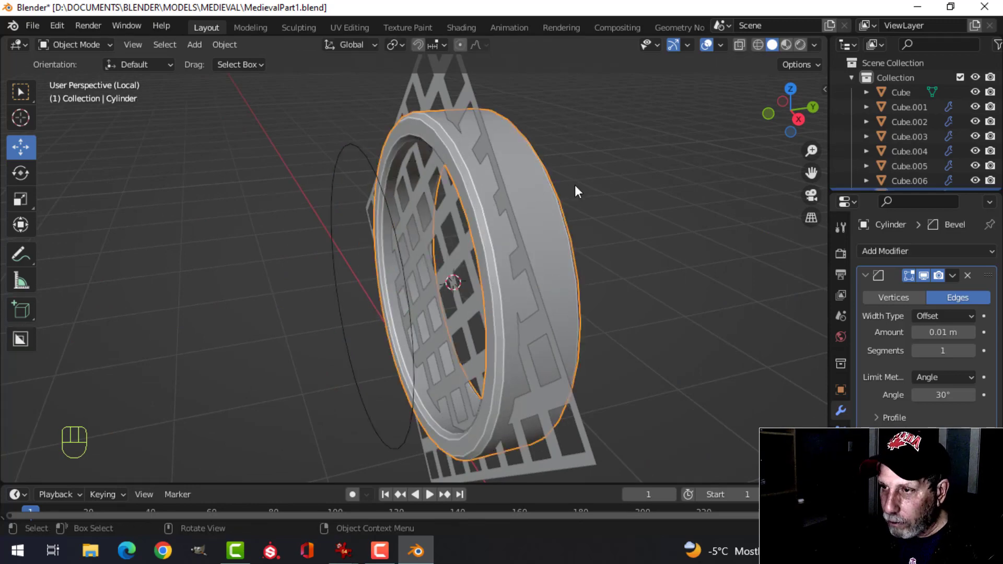
key("h")
Remove the Bevel modifier from the separated loop and scale the loop up slightly
left_click(453, 219)
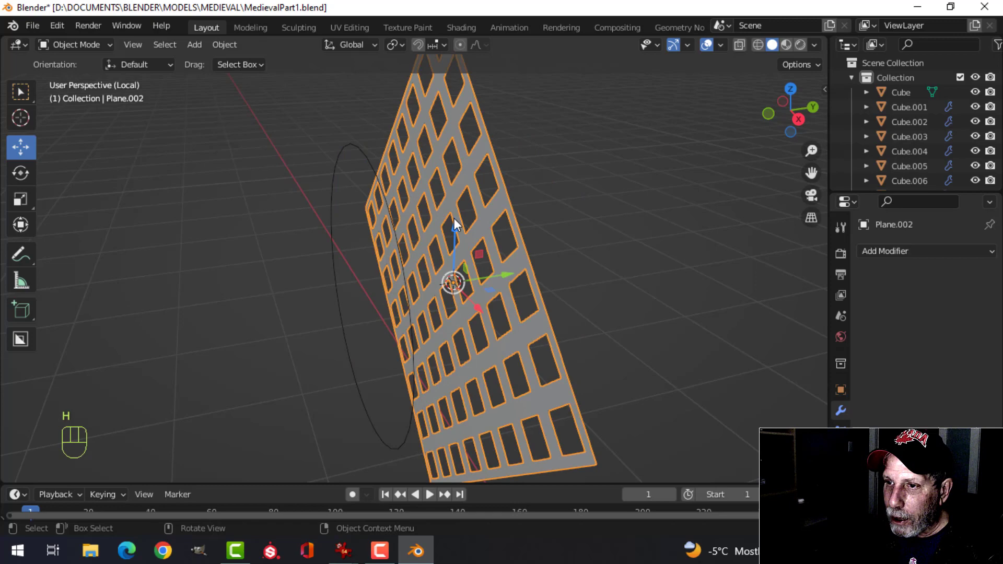
left_click(375, 173)
left_click(968, 276)
key("Tab")
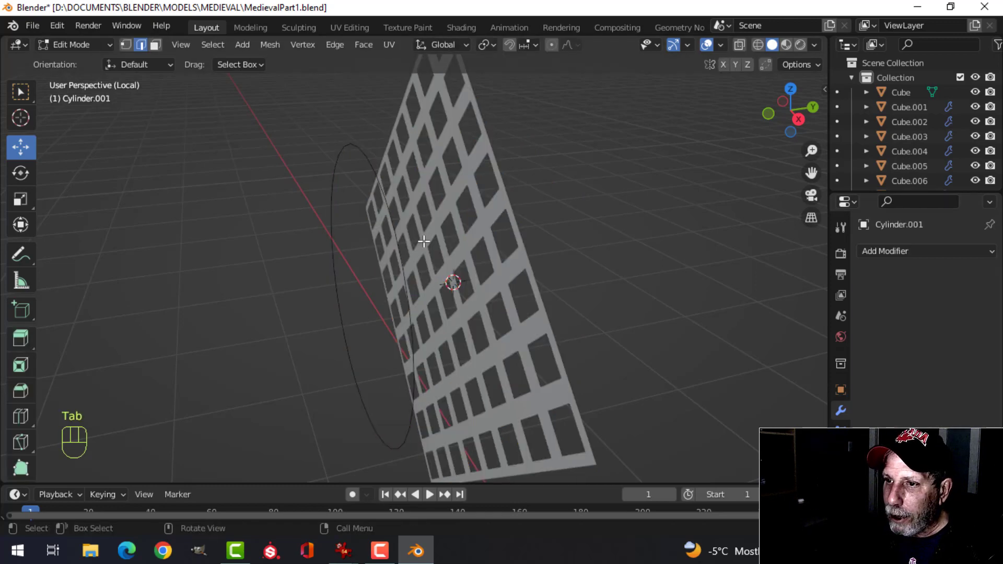
key("a")
key("s")
right_click(448, 275)
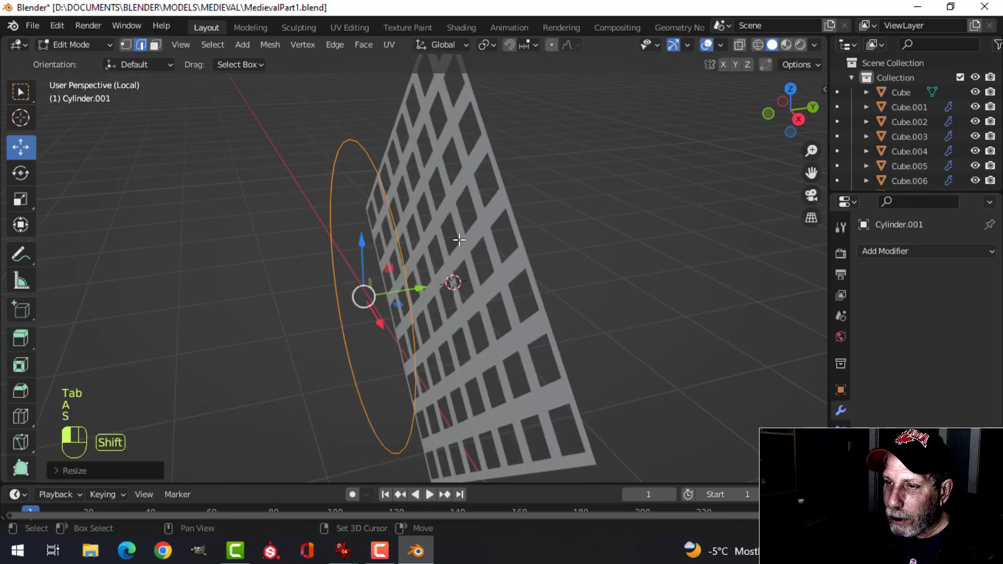
Fill the loop with a face and extrude it about 0.23 m through the lattice as a solid cylinder
key("f")
middle_click_drag(447, 269, 484, 274)
key("e")
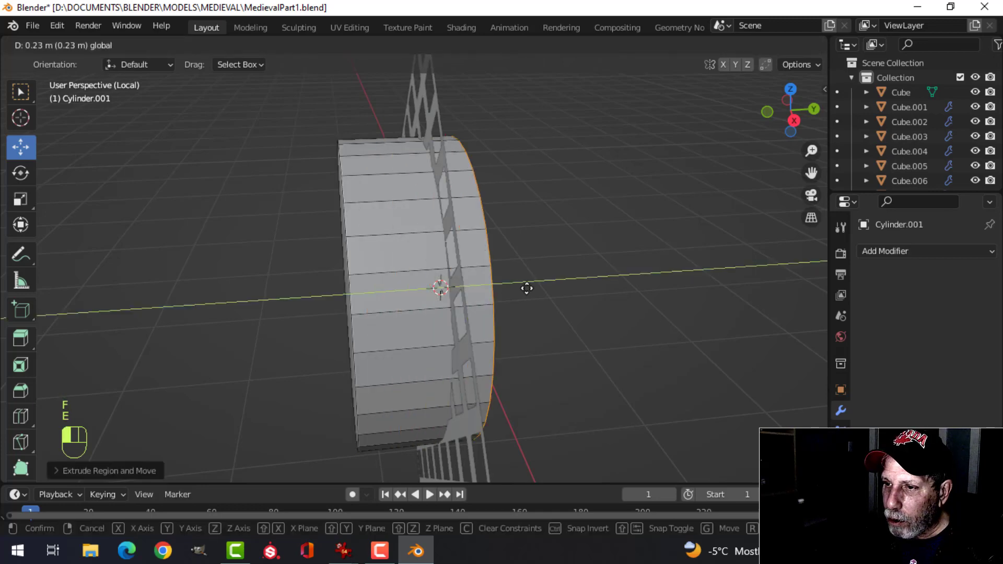
left_click(528, 286)
key("Tab")
scroll(426, 289, "down", 3)
key("alt+a")
Add a Solidify modifier to the lattice, increase its thickness, and apply it
middle_click_drag(425, 289, 506, 293)
scroll(485, 230, "down", 2)
left_click(478, 241)
key("alt+a")
left_click(451, 293)
key("alt+z")
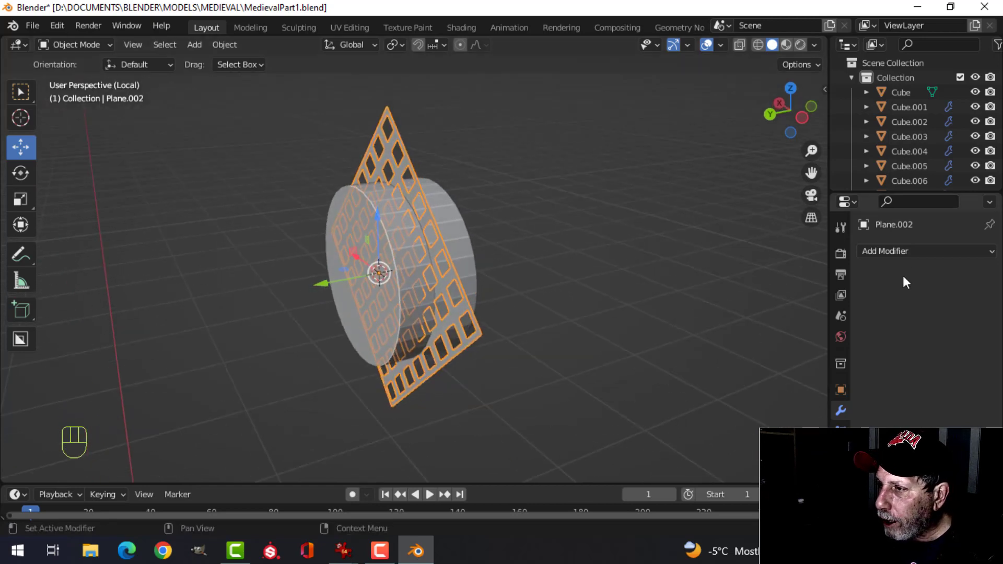
left_click(940, 251)
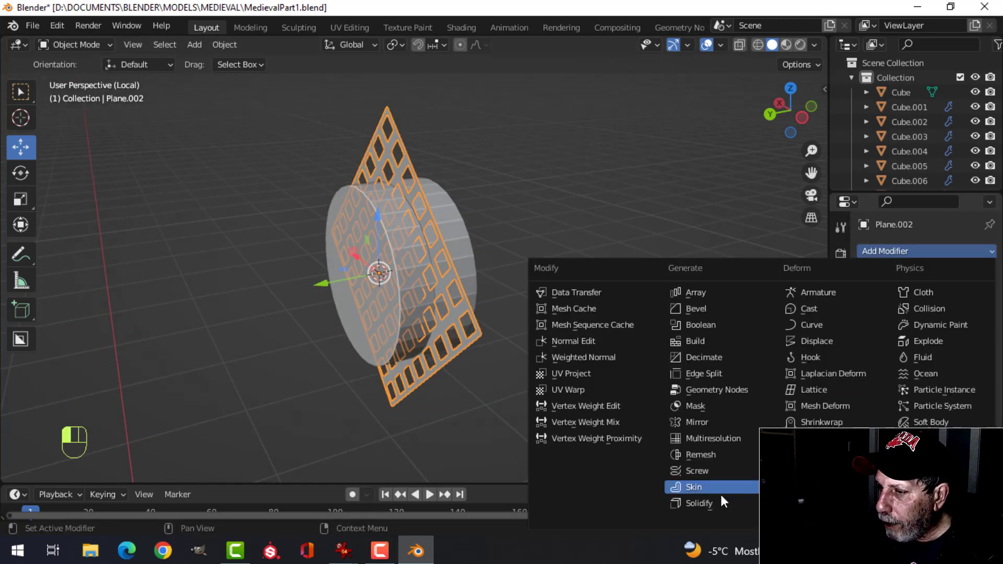
left_click(699, 495)
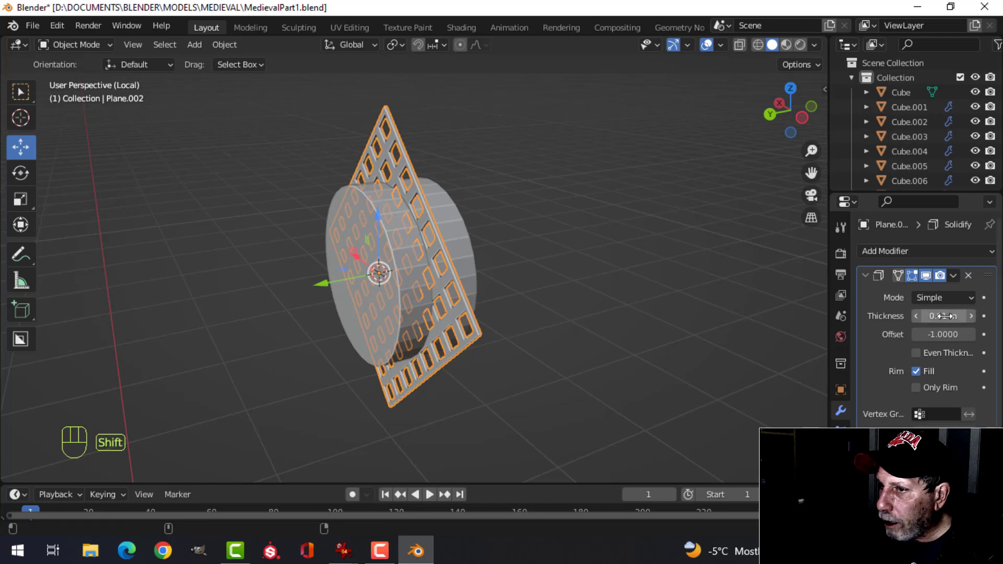
mouse_move(943, 316)
left_mouse_down("shift")
mouse_move(963, 316)
mouse_move(943, 316)
left_mouse_up("shift")
left_click(954, 275)
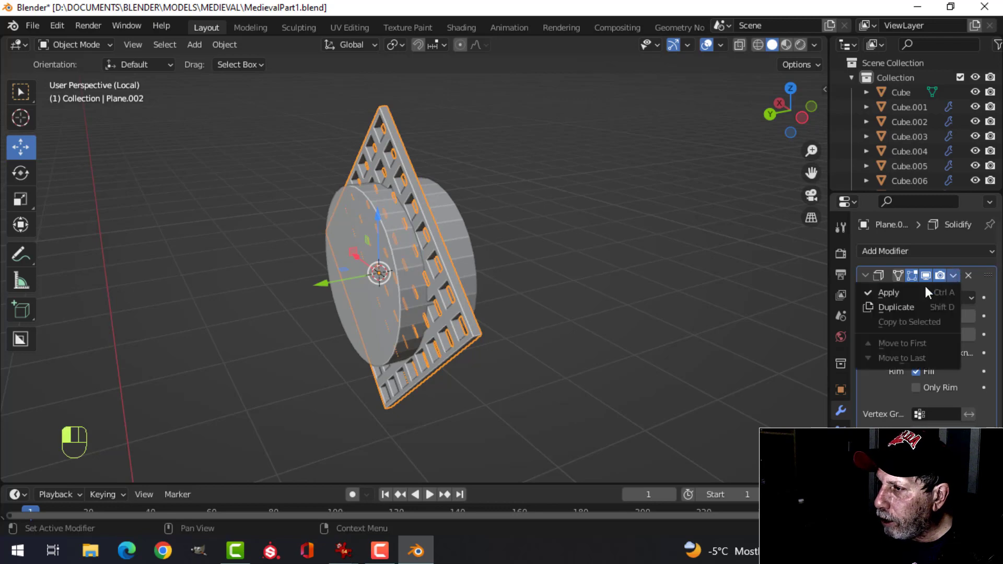
left_click(926, 286)
Merge all of the lattice's vertices by distance
key("Tab")
key("m")
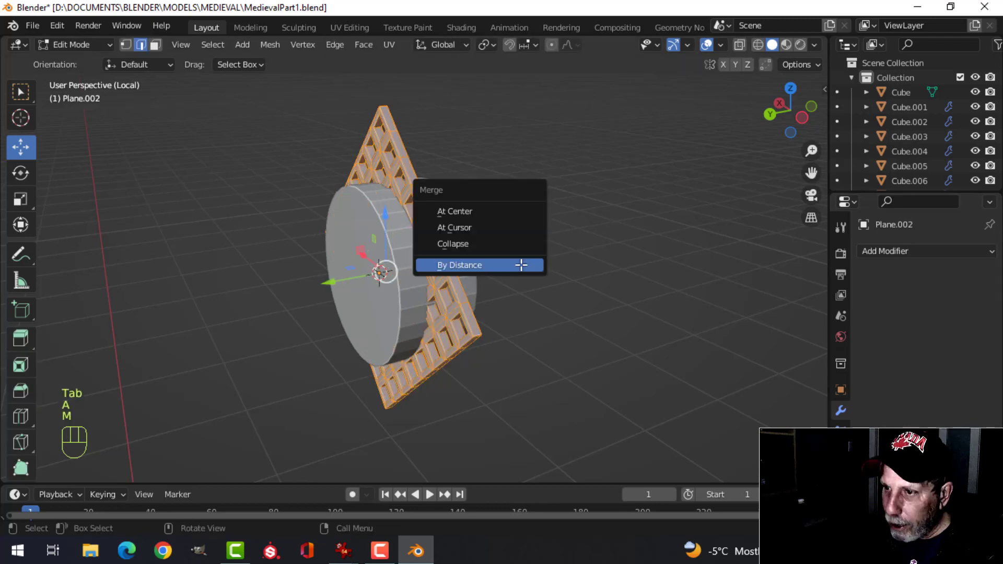
left_click(522, 265)
key("alt+a")
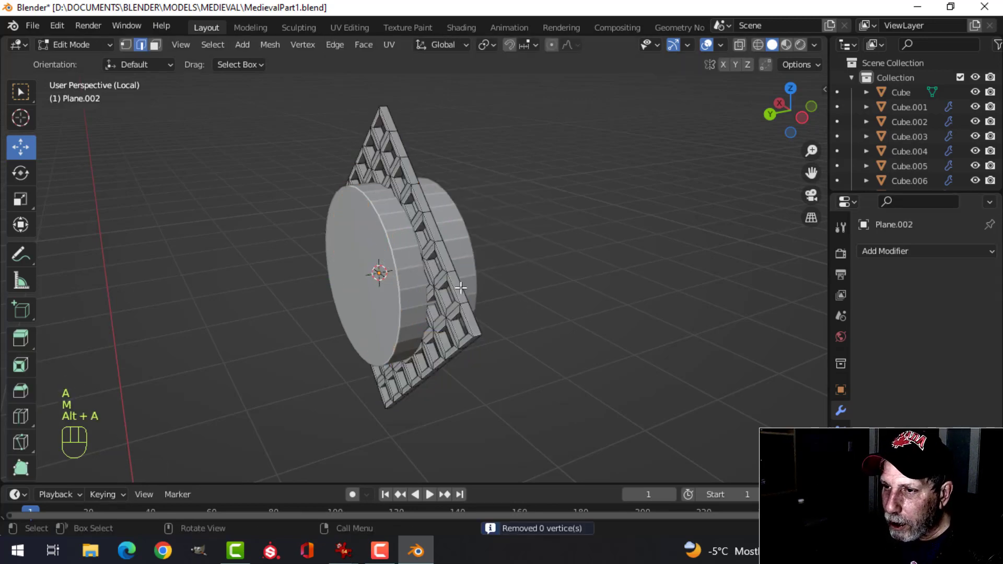
key("Tab")
Show the Face Orientation overlay and turn the cylinder's face normals outward
left_click(720, 44)
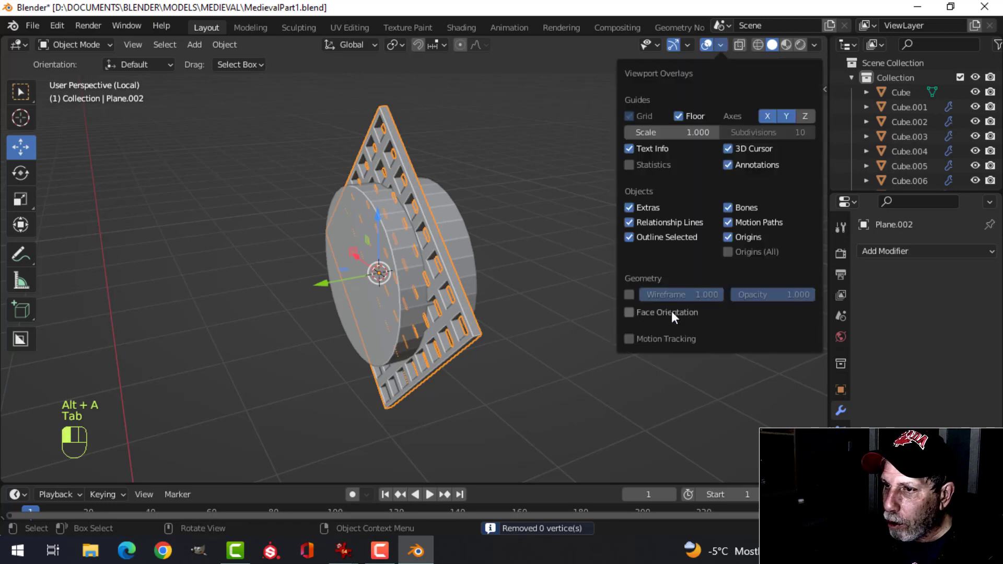
left_click(629, 312)
middle_click_drag(421, 269, 411, 240)
left_click(412, 240)
key("Tab")
key("a")
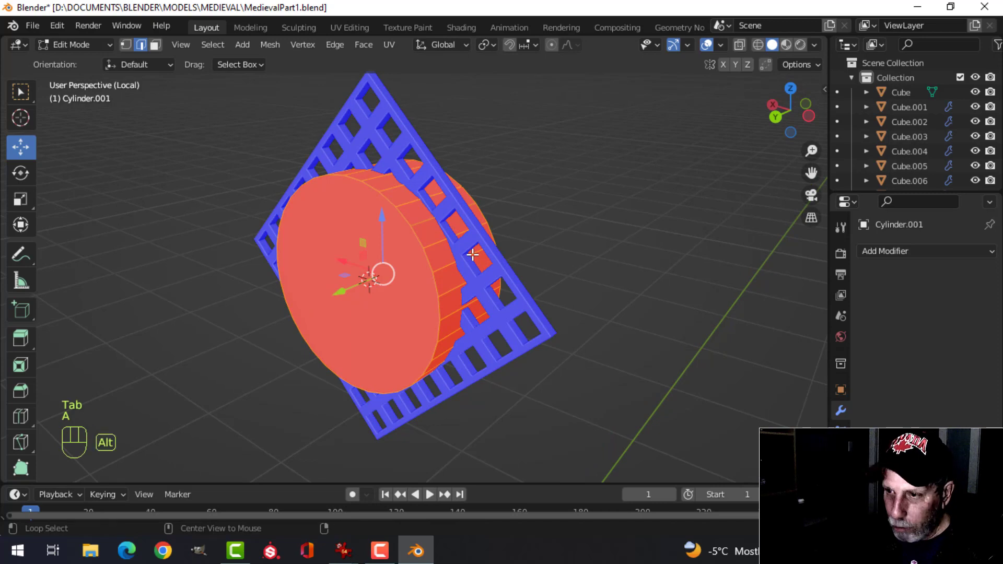
key("alt+n")
left_click(466, 255)
key("alt+a")
key("Tab")
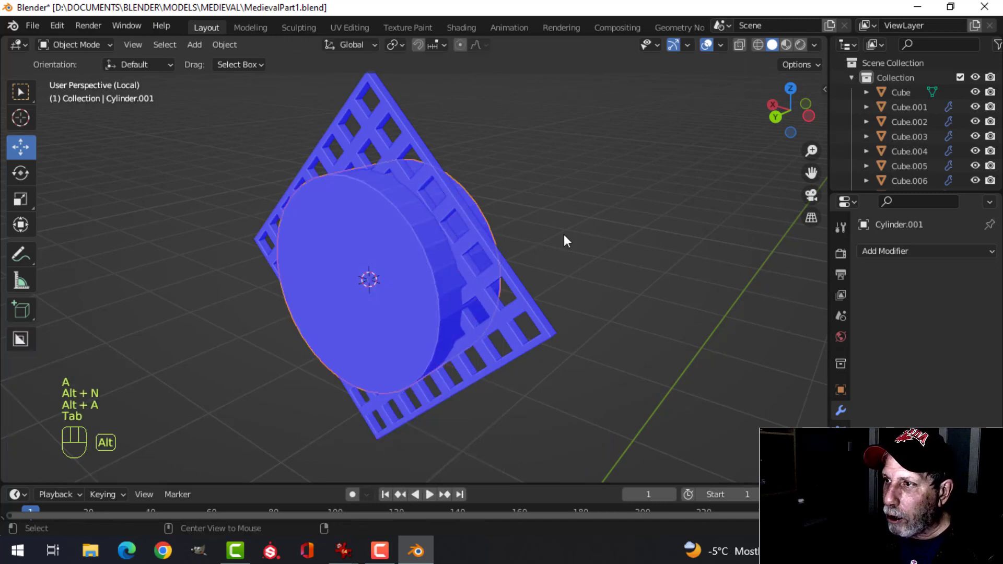
Deselect everything and turn off the Face Orientation overlay
key("alt+a")
left_click(720, 45)
left_click(638, 313)
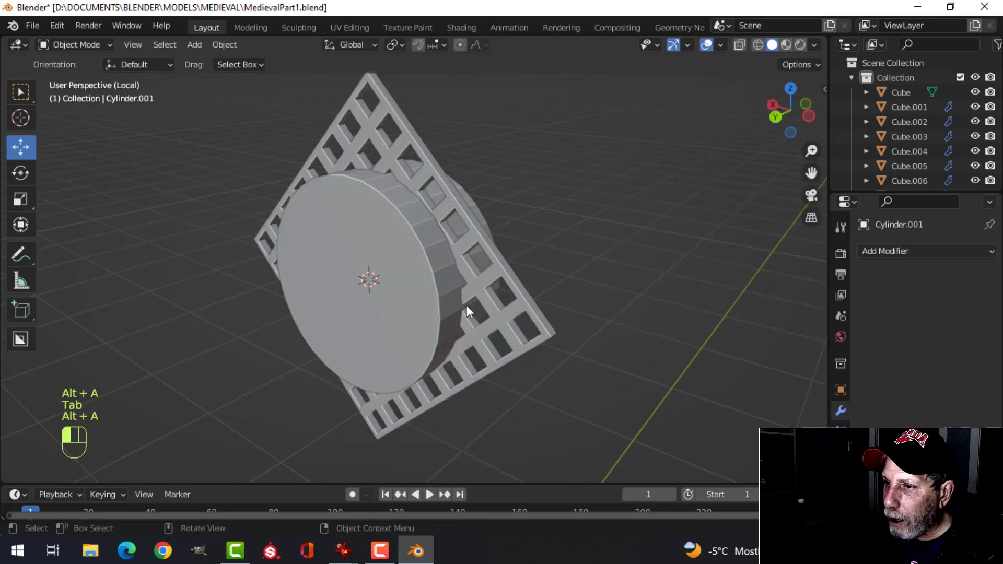
Trim the lattice to a circle with an applied Intersect Boolean modifier that uses the cylinder as its object
left_click(460, 238)
left_click(886, 256)
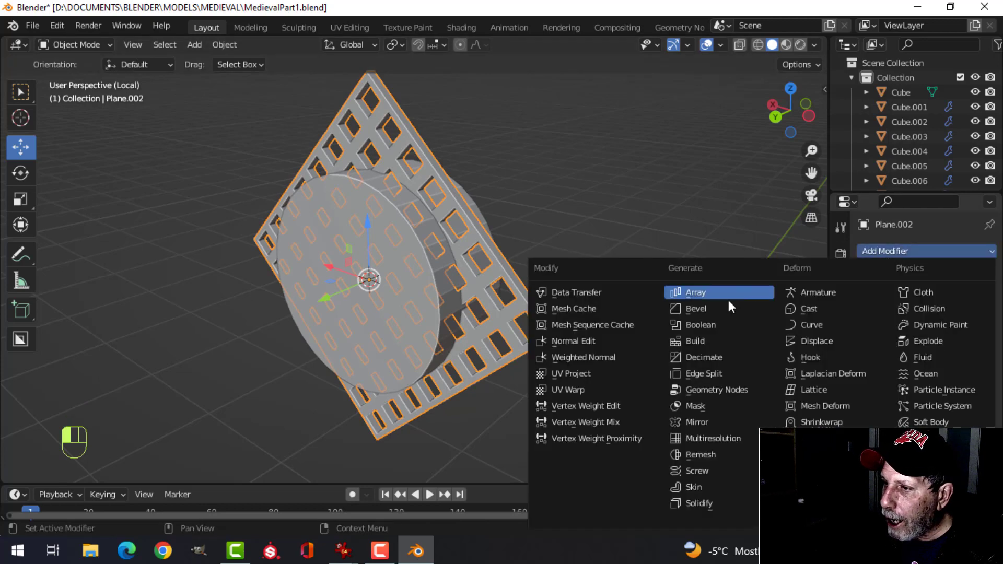
left_click(722, 324)
left_click(894, 302)
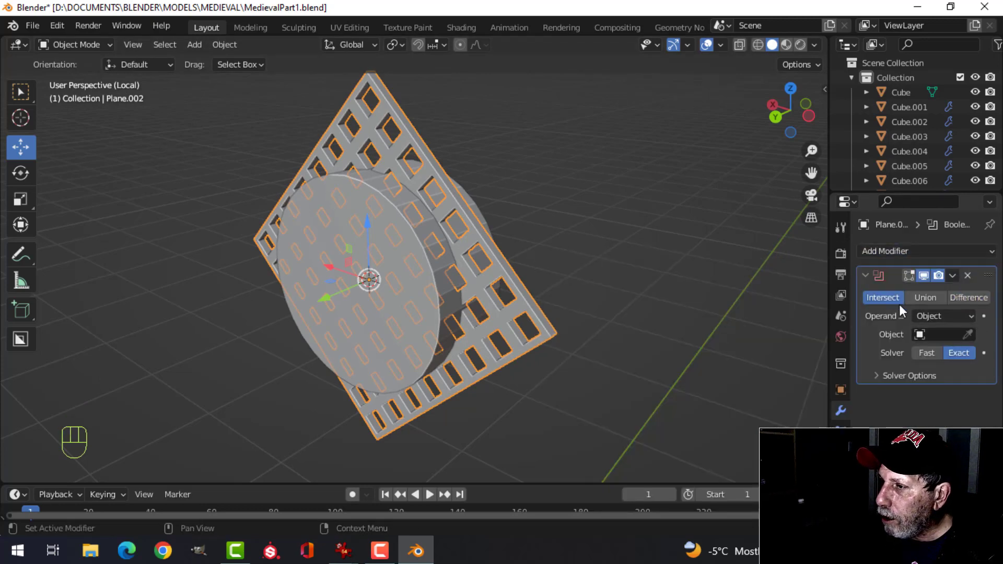
left_click(968, 335)
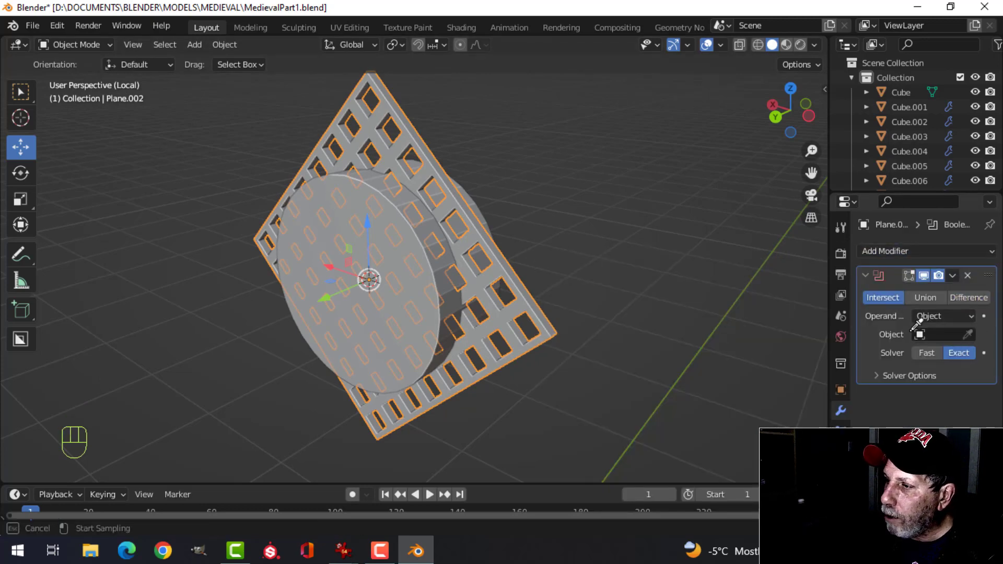
left_click(373, 262)
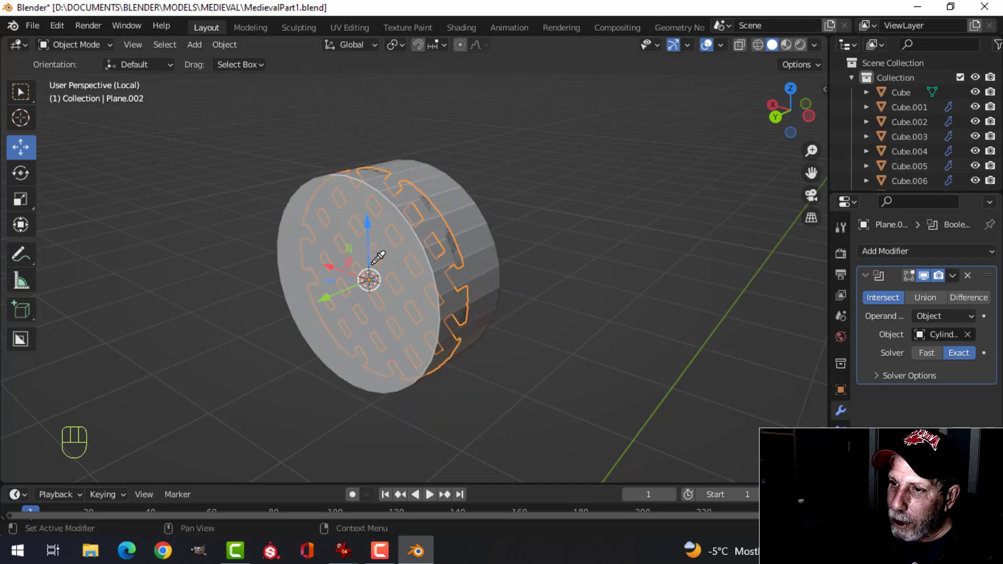
left_click(952, 275)
left_click(870, 292)
Delete the cutting cylinder and leave local view to bring back the house
left_click(375, 228)
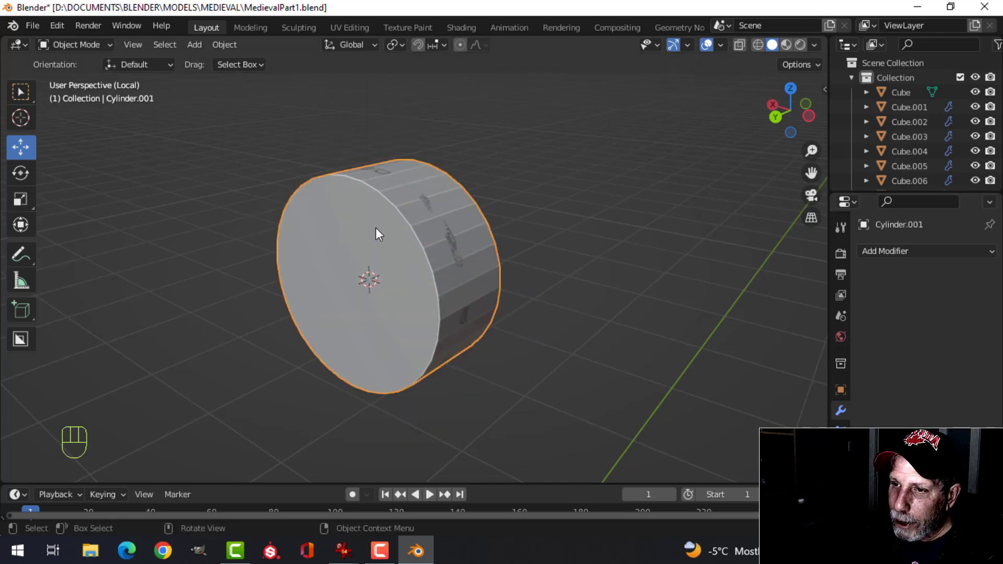
key("x")
left_click(377, 226)
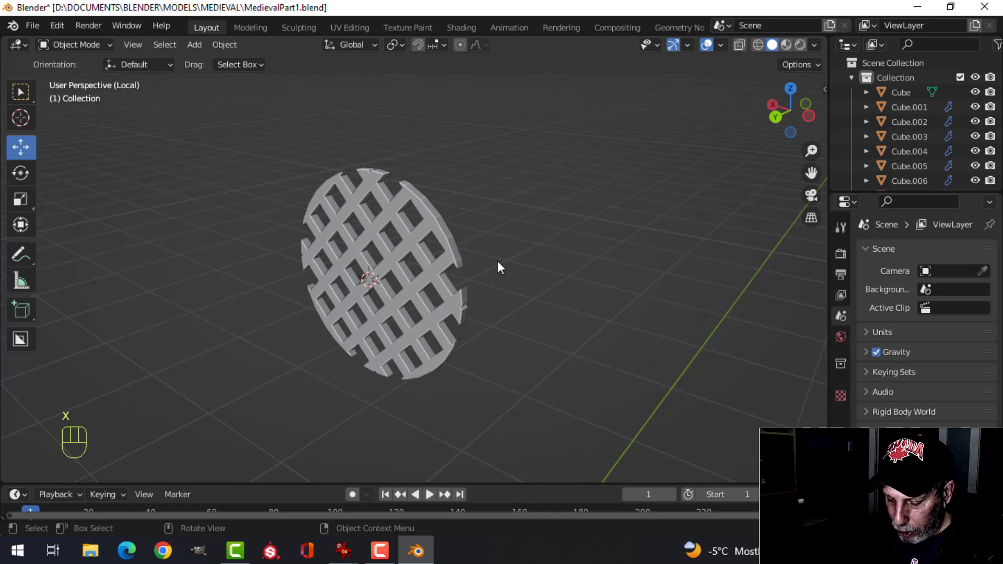
key("slash")
Unhide the window ring and scale the round lattice mesh by about 1.08 to meet it
middle_click_drag(497, 261, 504, 223)
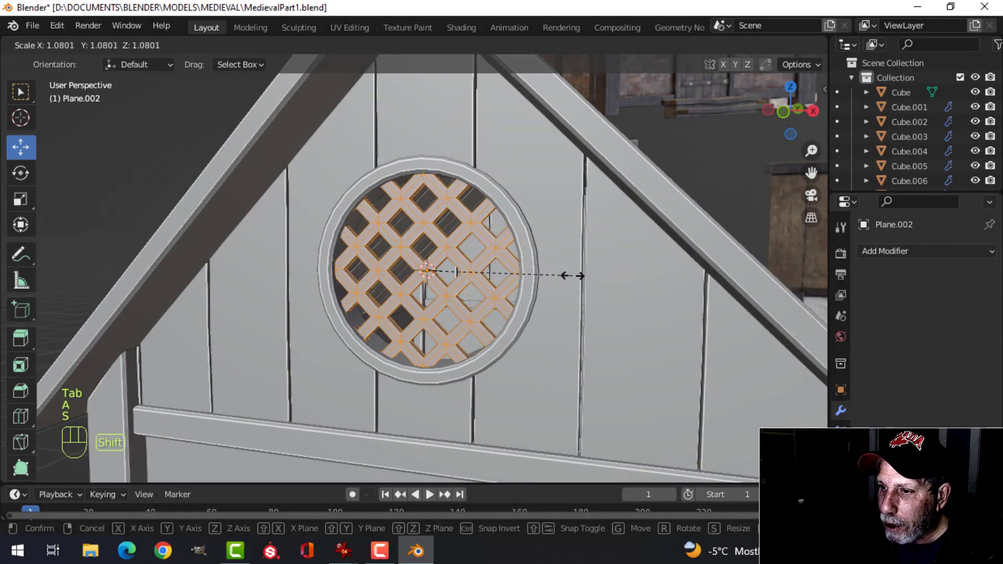
left_click(579, 276, "shift")
middle_click_drag(579, 276, 462, 299)
scroll(476, 285, "down", 4)
key("Tab")
key("alt+a")
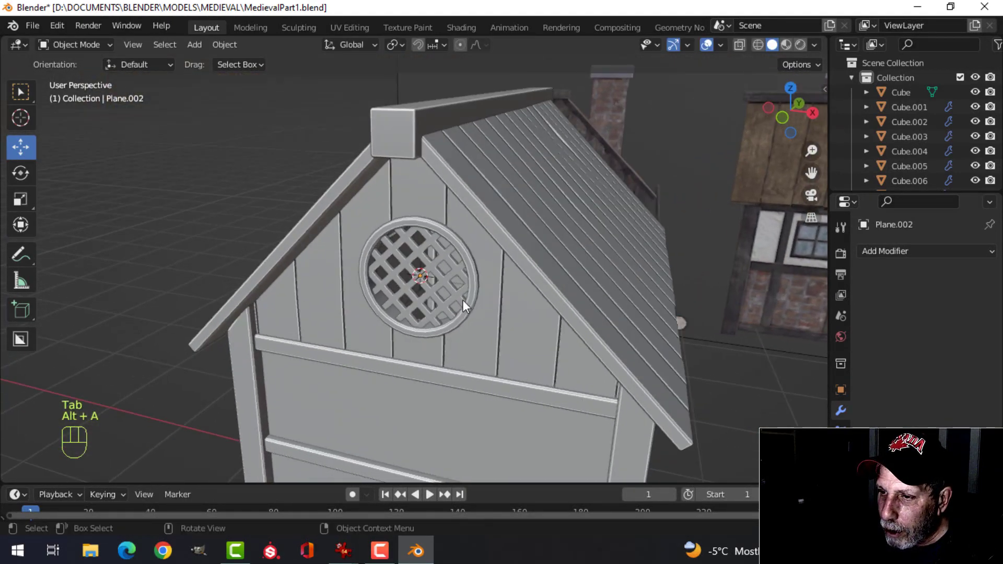
Shift the whole lattice mesh slightly along the Y axis within the round window ring and save the file
scroll(449, 289, "up", 3)
middle_click_drag(490, 261, 459, 263)
left_click(461, 265)
key("Tab")
key("a")
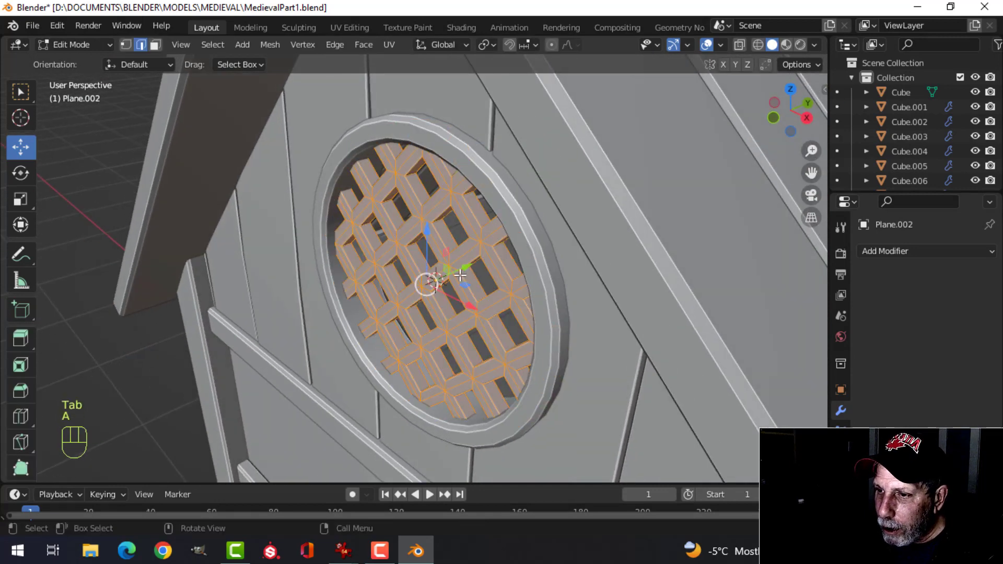
left_click_drag(466, 268, 471, 265)
key("Tab")
key("alt+a")
scroll(457, 280, "down", 4)
middle_click_drag(457, 280, 492, 282)
scroll(491, 282, "up", 3)
key("ctrl+s")
Merge all of the lattice's vertices by distance to remove duplicates
left_click(502, 246)
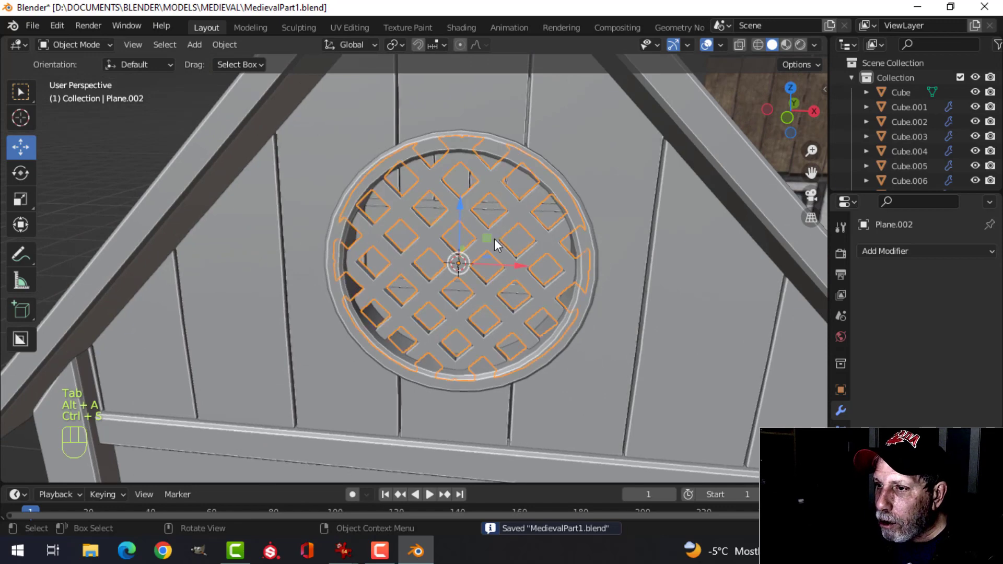
key("Tab")
key("a")
key("m")
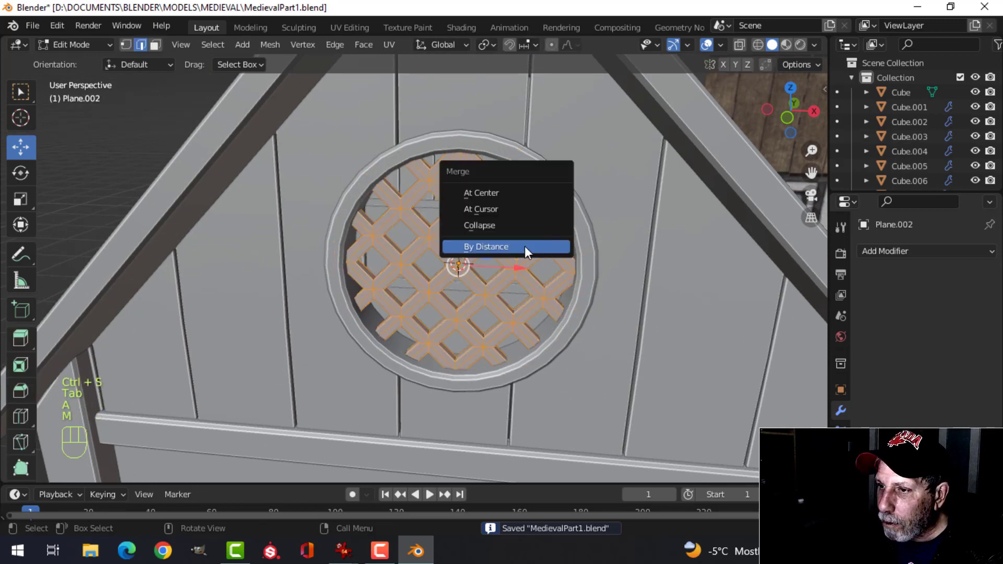
left_click(525, 246)
key("alt+a")
key("Tab")
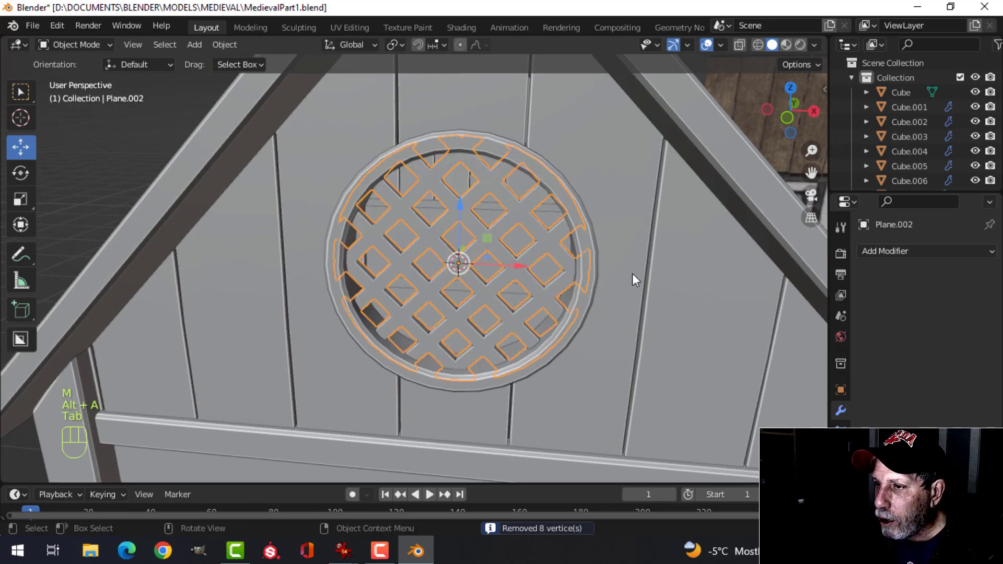
Add a Bevel modifier to the lattice with an amount of 0.01 m
key("alt+a")
left_click(889, 250)
left_click(696, 308)
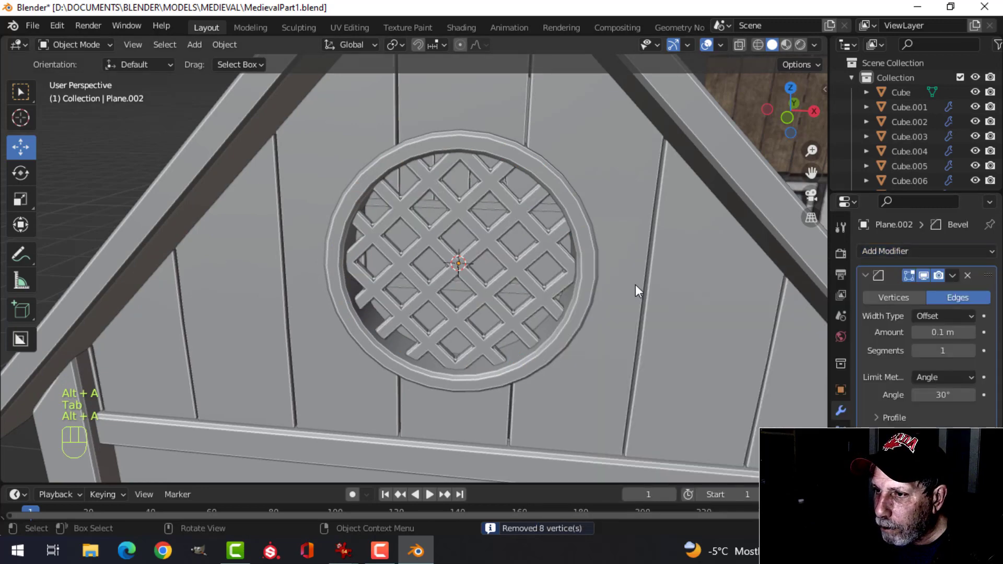
scroll(635, 284, "up", 6)
middle_click_drag(592, 273, 588, 262)
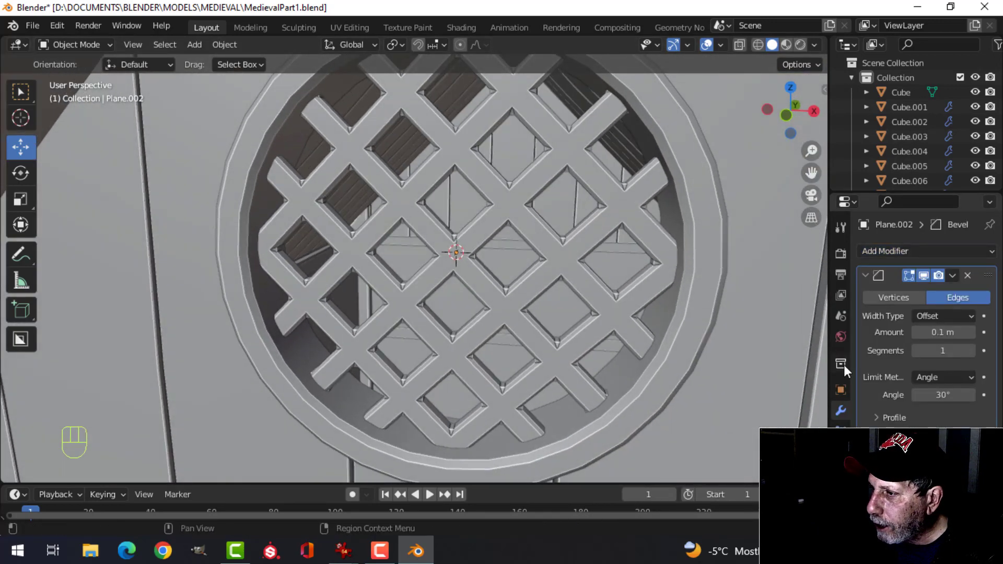
left_click(940, 335)
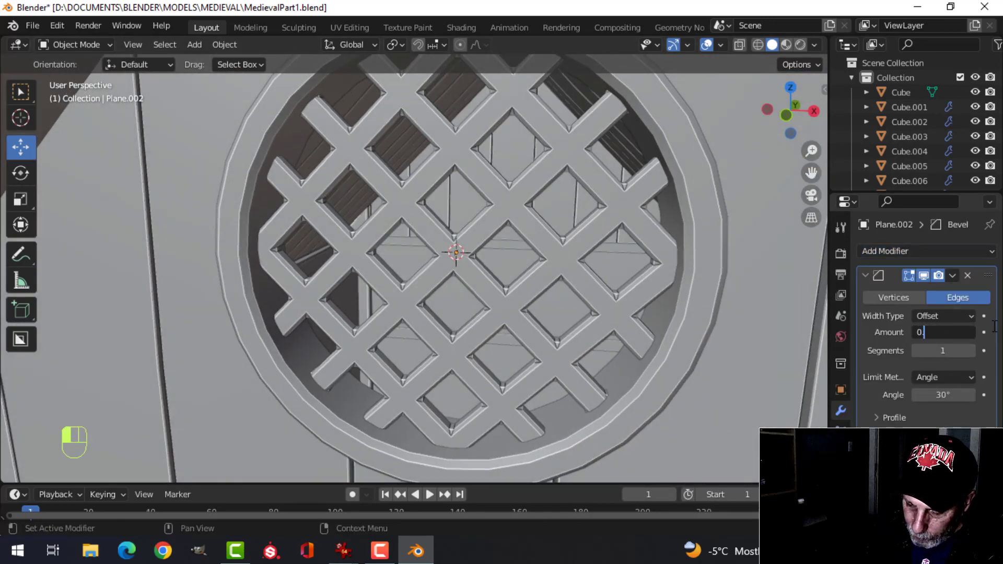
type("0.01")
key("Return")
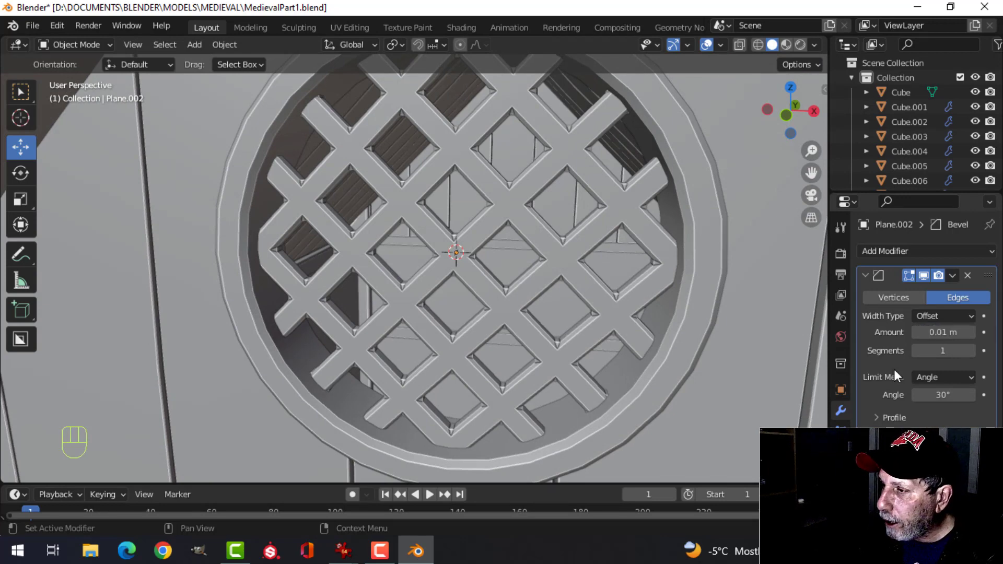
Shade the lattice smooth and enable Auto Smooth for its normals
right_click(515, 182)
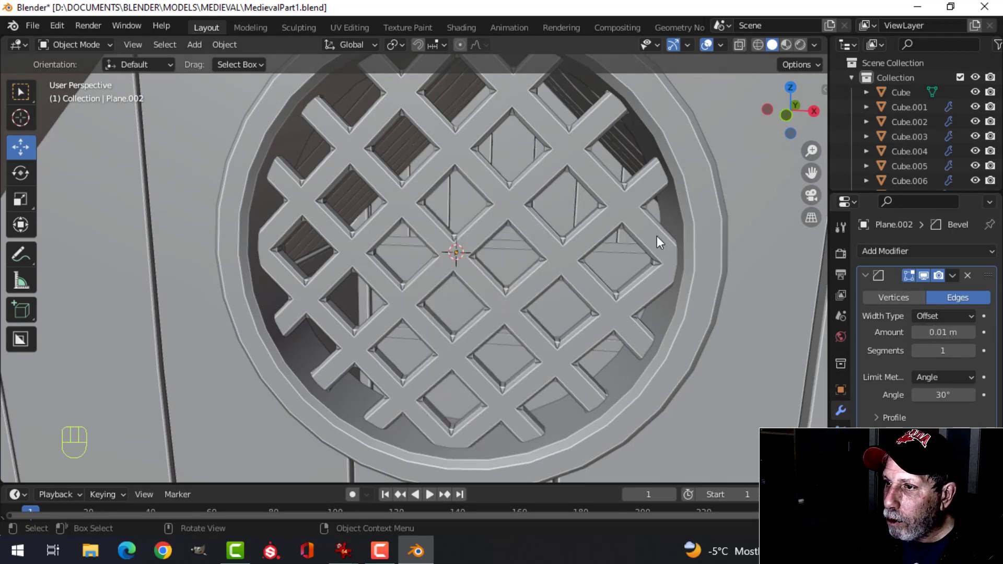
left_click(539, 184)
right_click(539, 184)
left_click(539, 183)
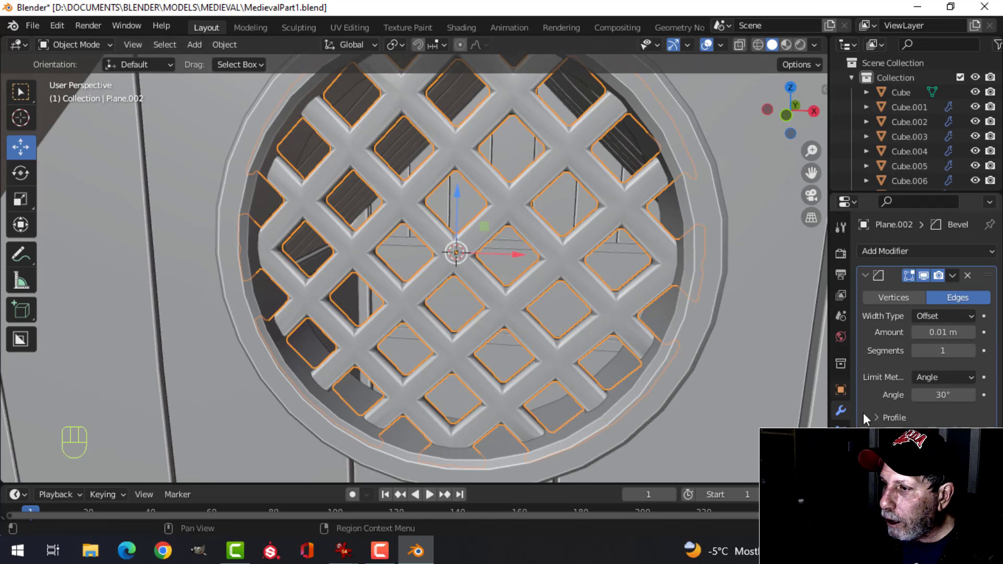
left_click(840, 493)
scroll(924, 319, "down", 7)
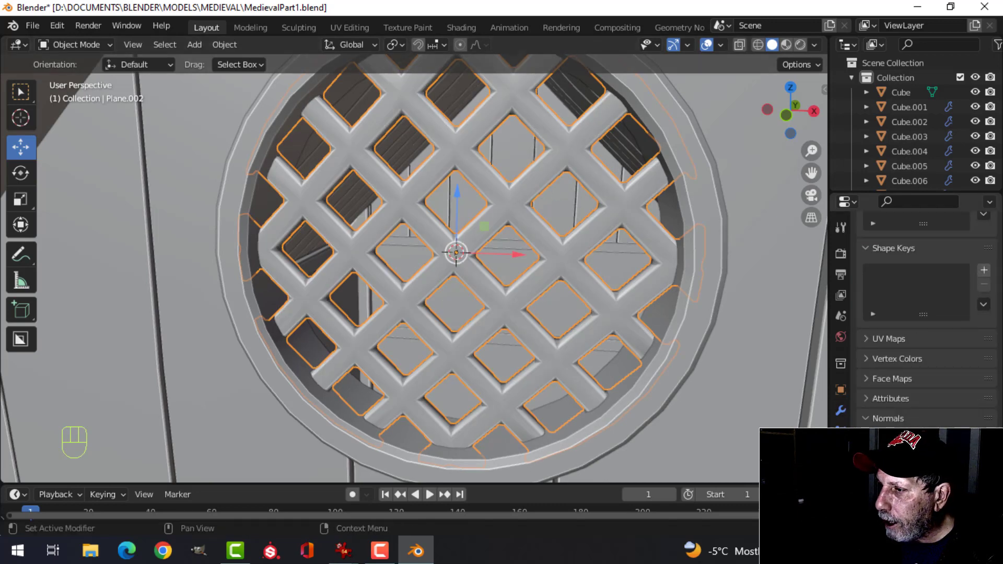
left_click(921, 438)
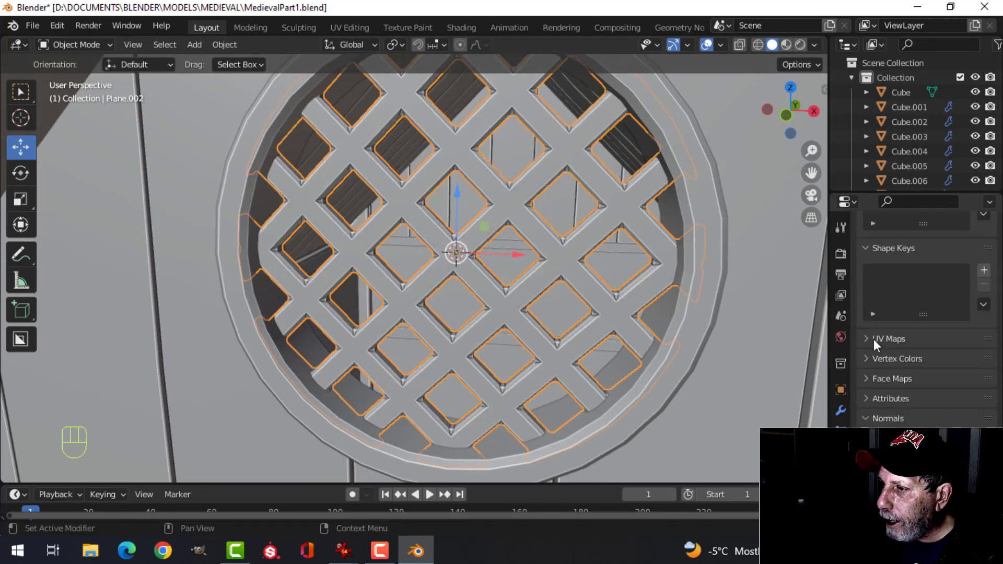
Add a Weighted Normal modifier to the lattice
left_click(841, 411)
left_click(885, 251)
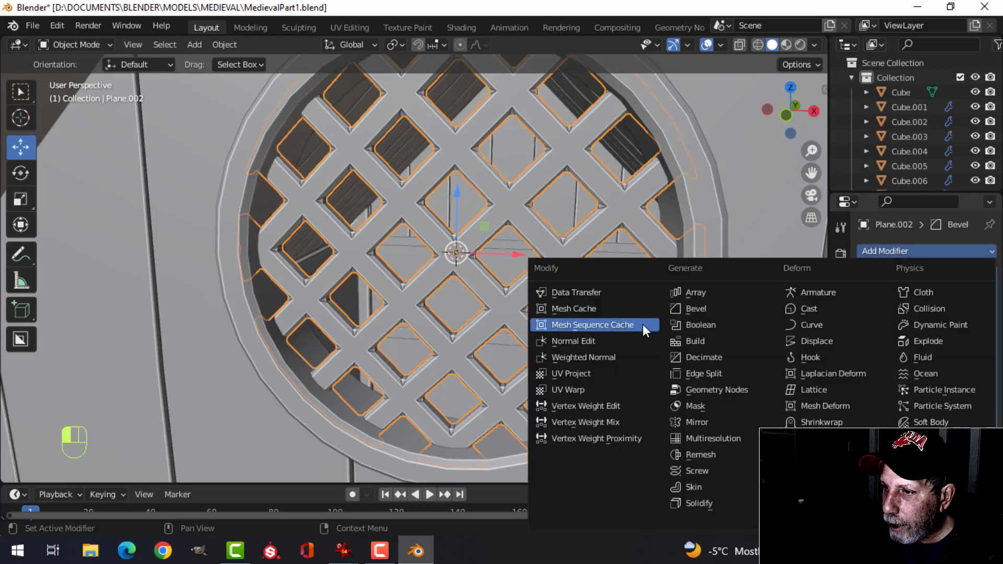
left_click(628, 356)
scroll(626, 274, "down", 2)
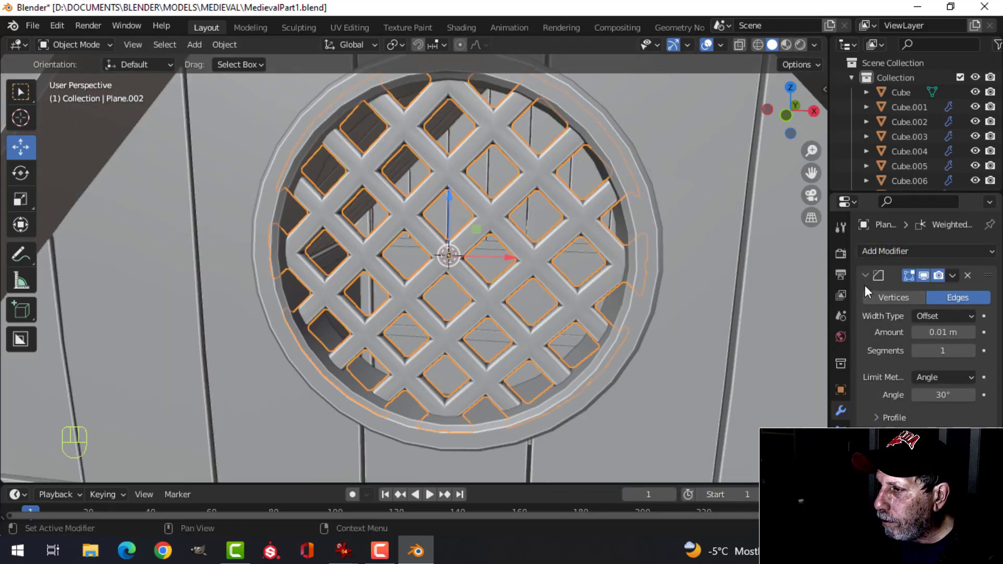
Try the lattice without Auto Smooth and turn the setting back on
left_click(840, 494)
scroll(909, 449, "down", 4)
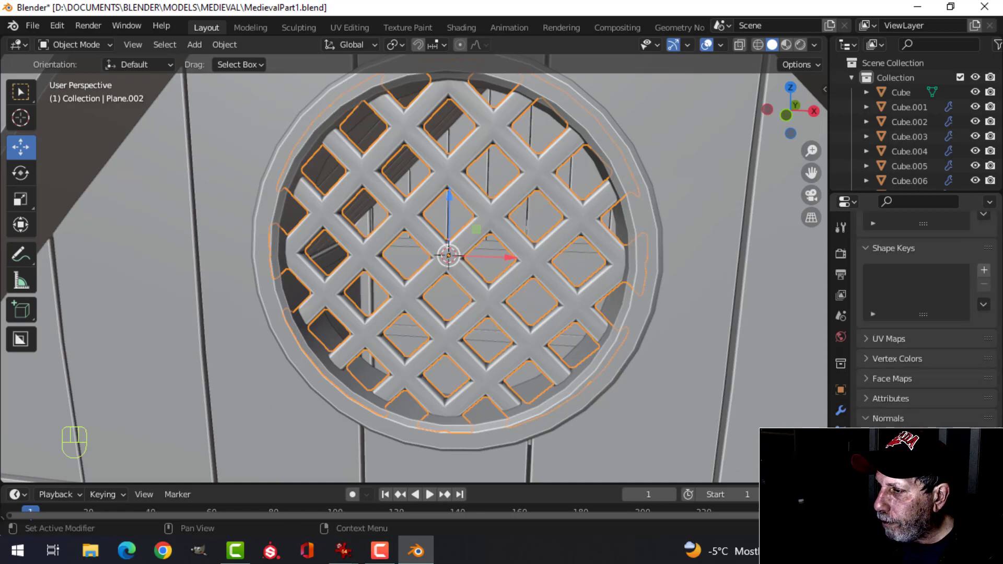
left_click(918, 438)
left_click(917, 438)
scroll(877, 345, "up", 6)
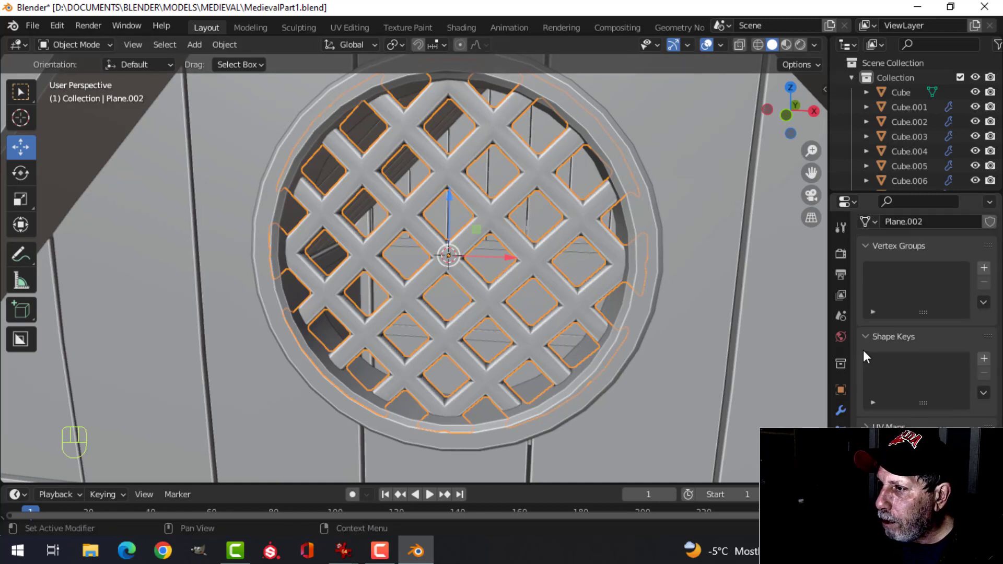
left_click(841, 411)
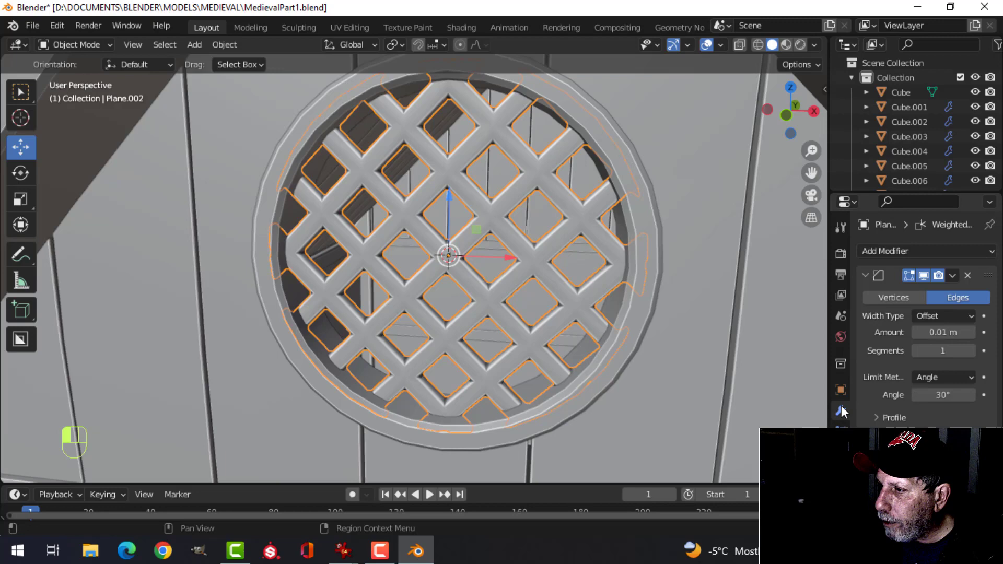
Try 3 segments in the lattice's Bevel modifier and return the setting to 1
left_click(971, 351)
left_click(971, 350)
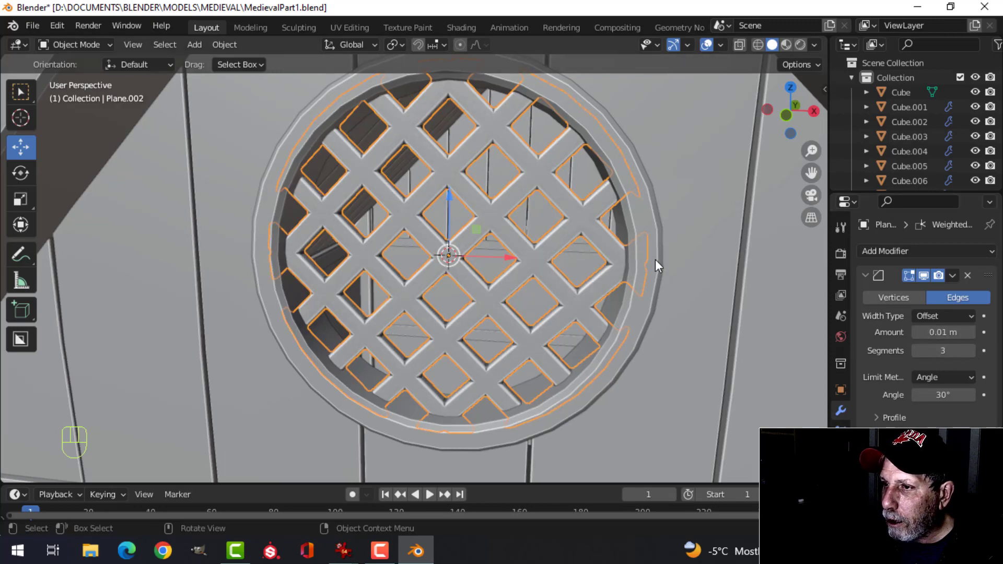
scroll(601, 266, "down", 4)
key("alt+a")
mouse_move(543, 273)
middle_mouse_down()
mouse_move(483, 292)
mouse_move(491, 268)
mouse_move(472, 247)
mouse_move(549, 212)
mouse_move(547, 258)
middle_mouse_up()
scroll(485, 280, "up", 4)
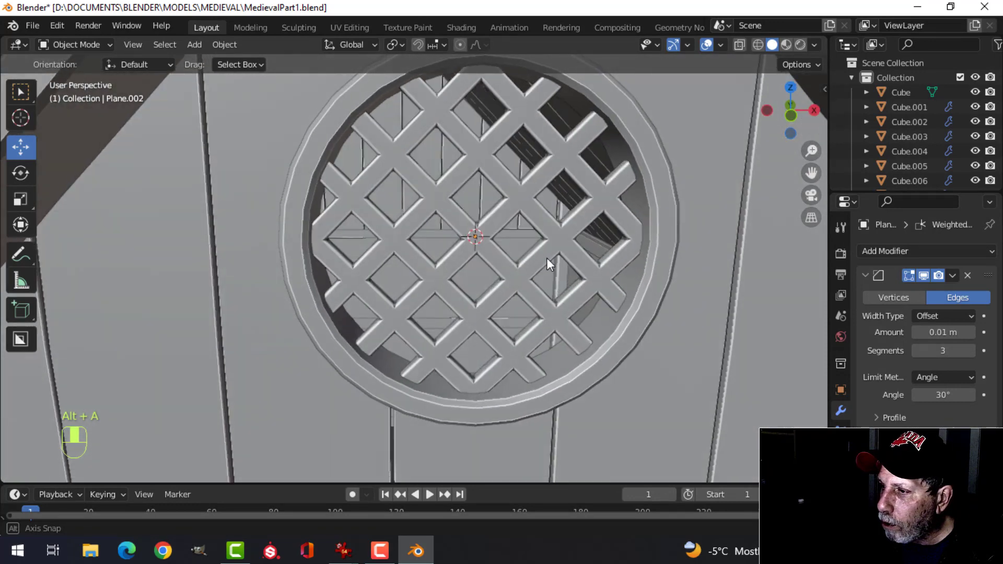
left_click(916, 351)
left_click(917, 350)
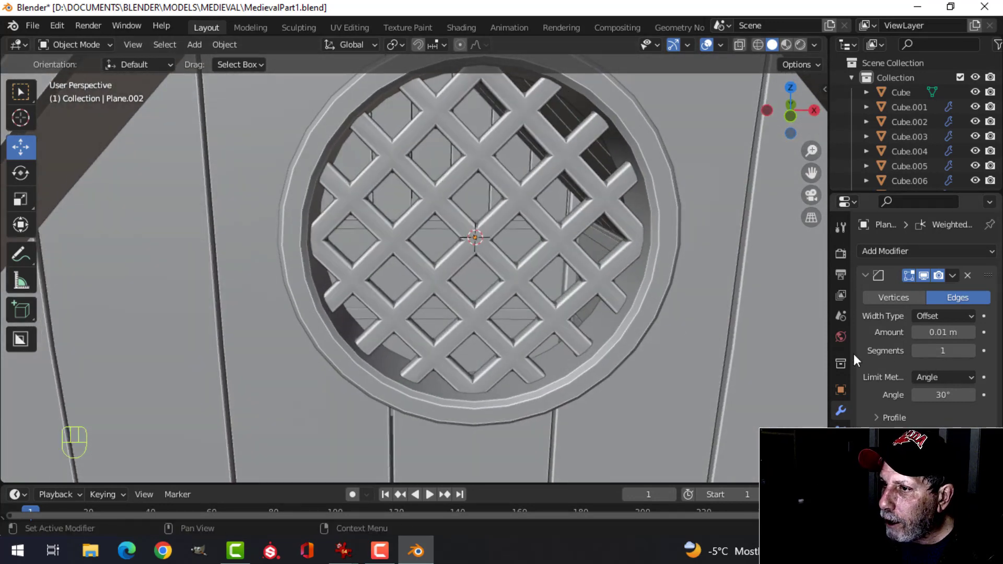
Turn off the viewport display of the lattice's Weighted Normal modifier
scroll(675, 305, "down", 3)
middle_click_drag(674, 305, 519, 224)
left_click(518, 224)
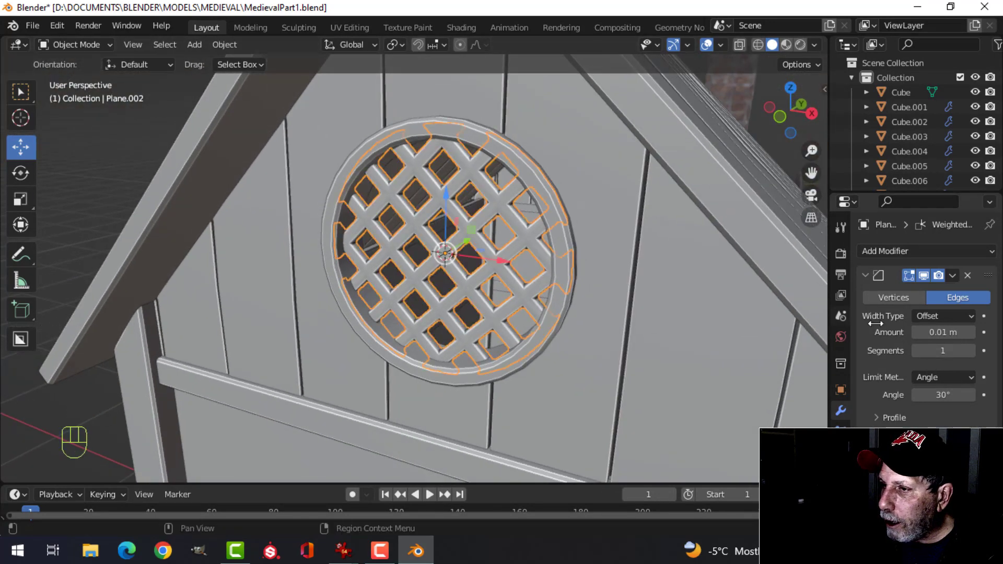
left_click(865, 275)
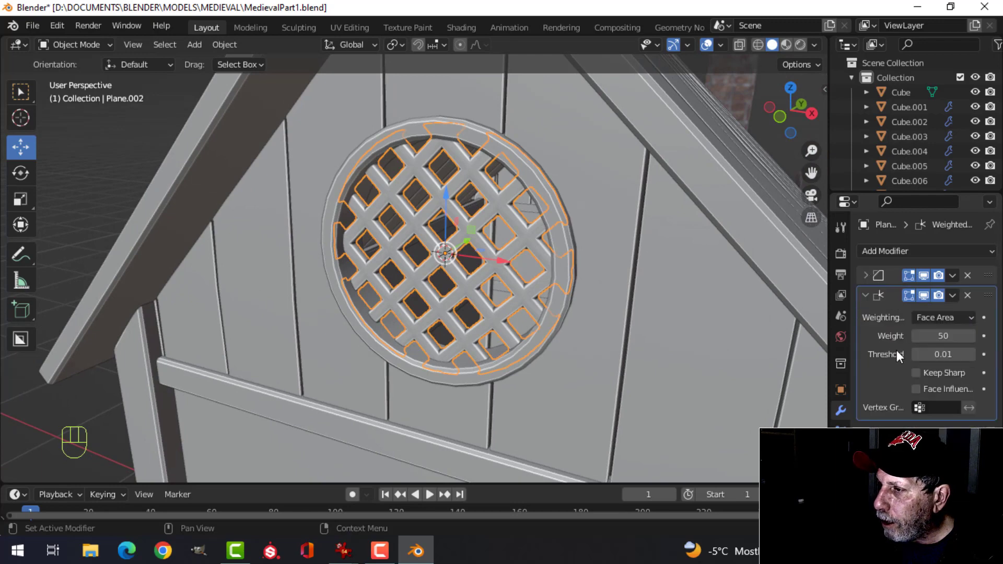
left_click(923, 295)
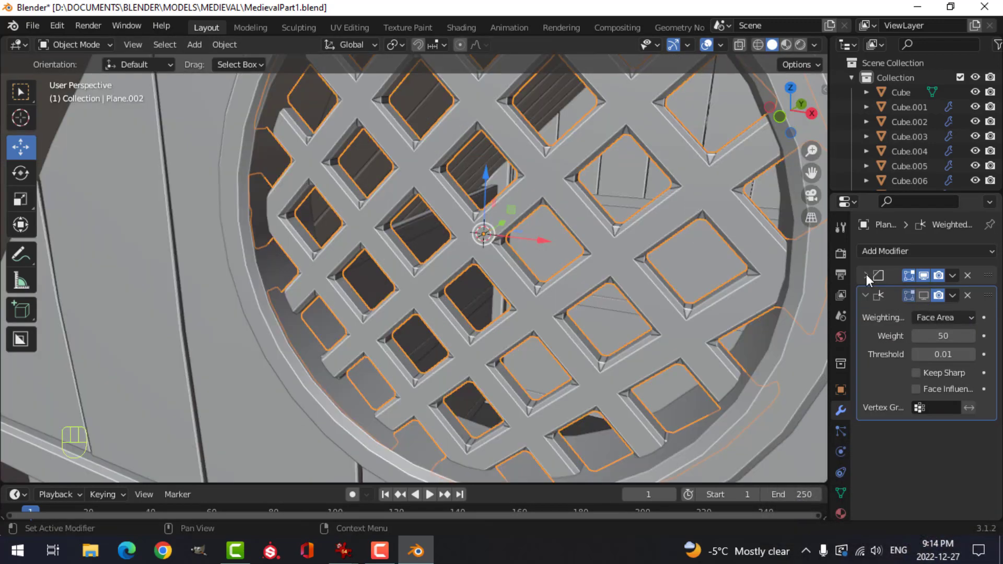
Set the outer miter of the lattice's Bevel modifier to Arc, deselect everything and save the file
left_click(865, 275)
left_click(882, 434)
scroll(927, 423, "down", 5)
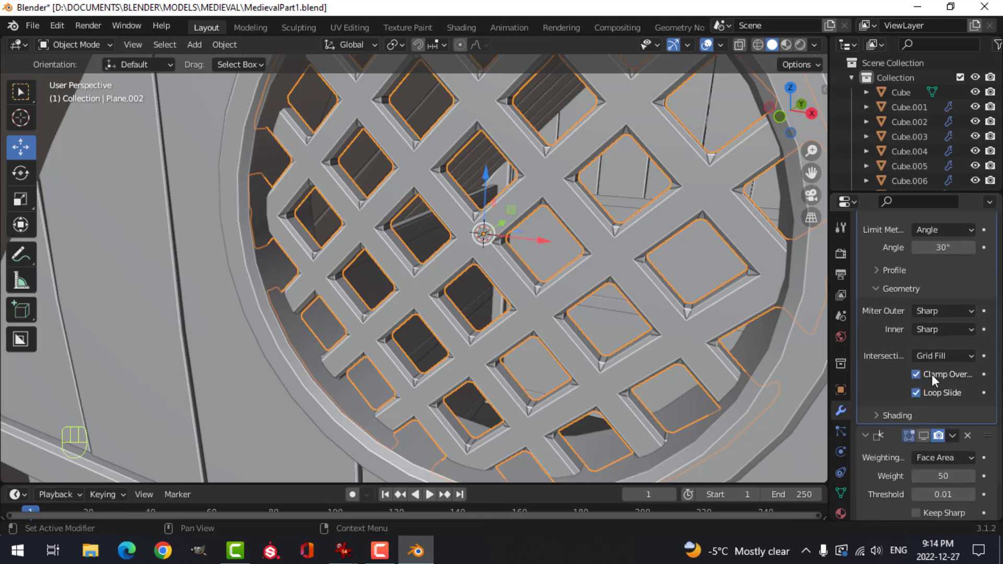
left_click(930, 312)
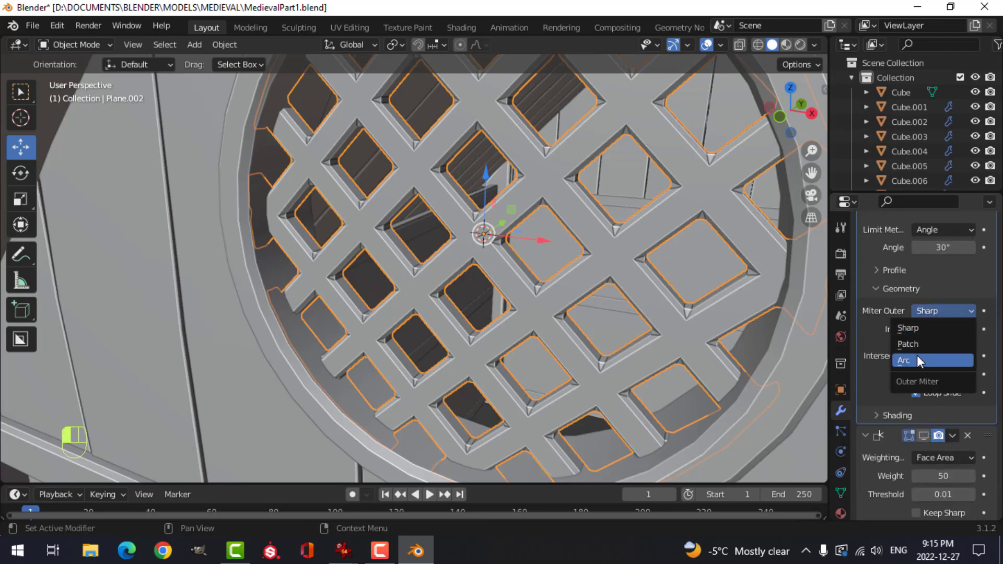
left_click(904, 360)
scroll(551, 255, "down", 2)
key("alt+a")
scroll(569, 245, "down", 5)
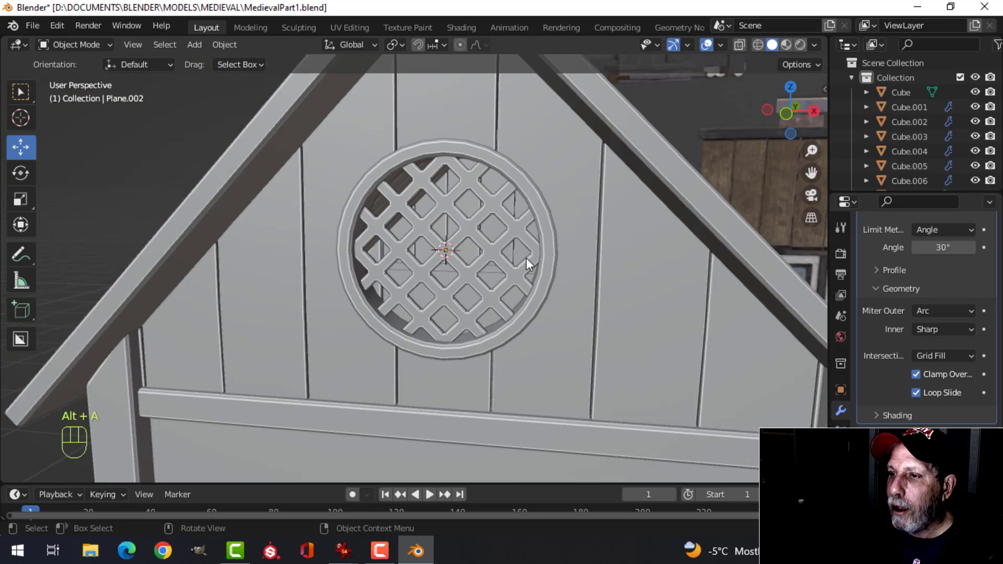
mouse_move(525, 258)
middle_mouse_down()
mouse_move(557, 230)
mouse_move(510, 262)
mouse_move(543, 251)
middle_mouse_up()
key("ctrl+s")
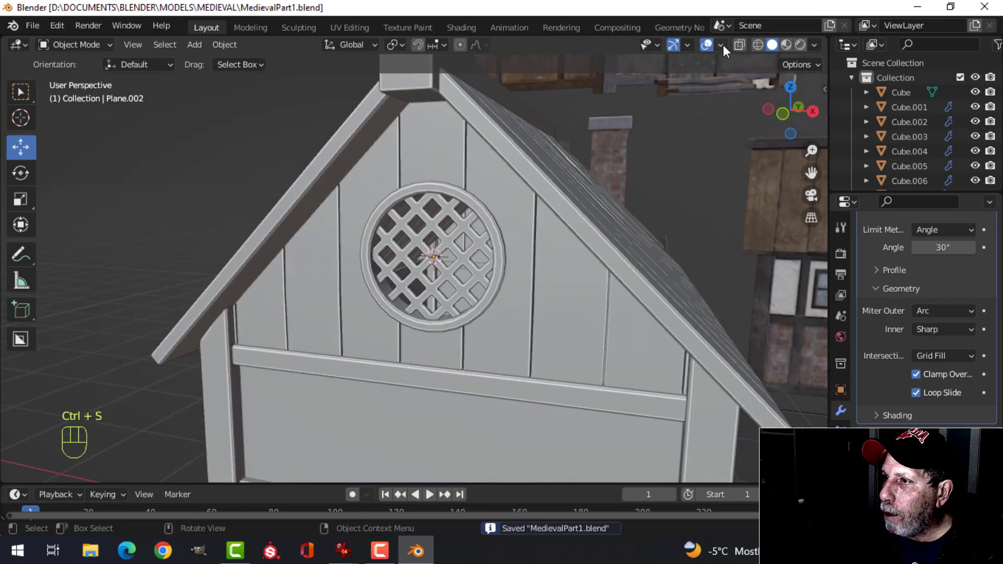
Turn on the Face Orientation overlay and correct the roof ridge beam's inverted normals so they point outward
left_click(722, 45)
left_click(651, 312)
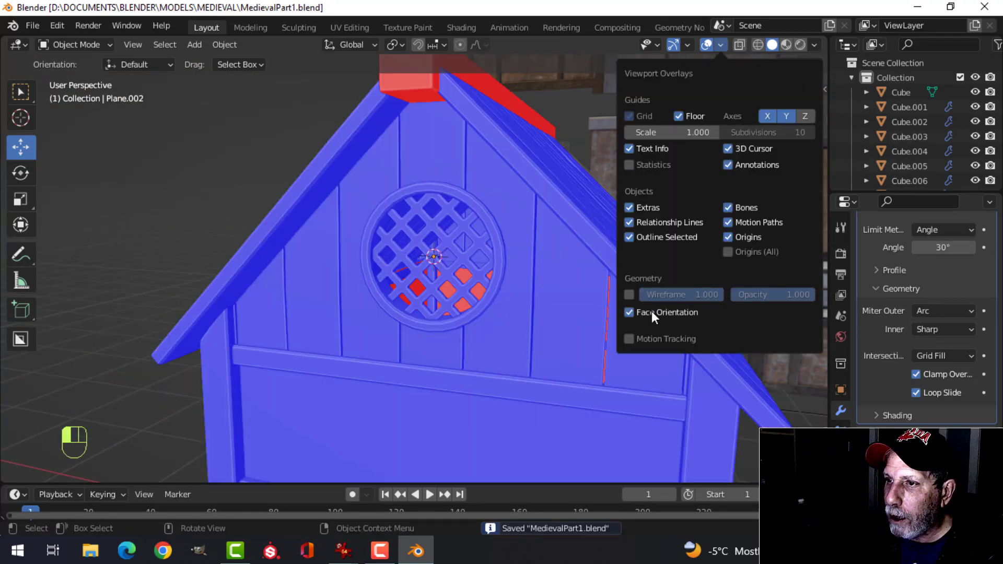
middle_click_drag(466, 149, 435, 190)
left_click(434, 191)
key("Tab")
key("a")
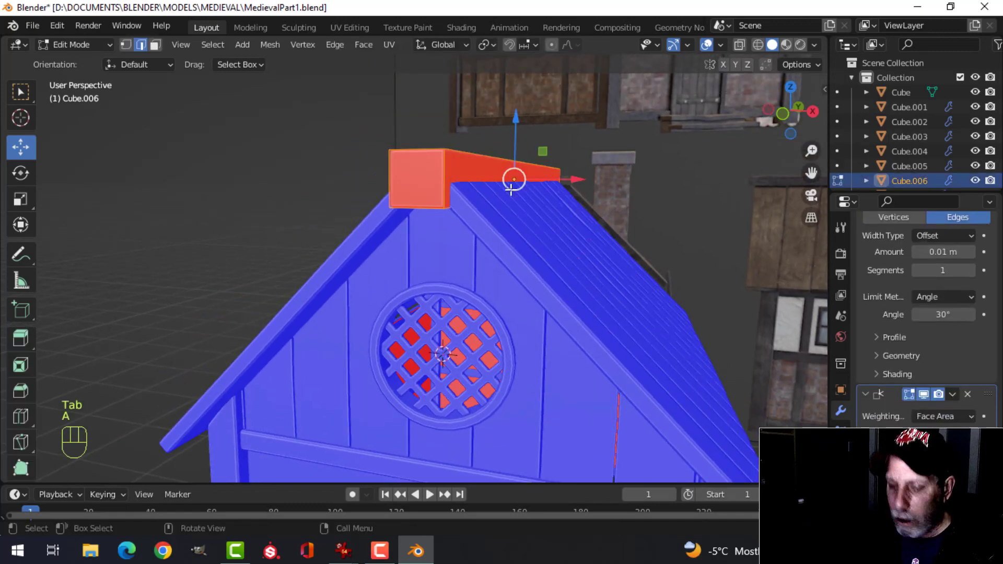
key("alt+n")
left_click(511, 189)
key("alt+a")
key("Tab")
Deselect the ridge beam, check the house's face orientation from another side and turn off the Face Orientation overlay
scroll(585, 200, "down", 4)
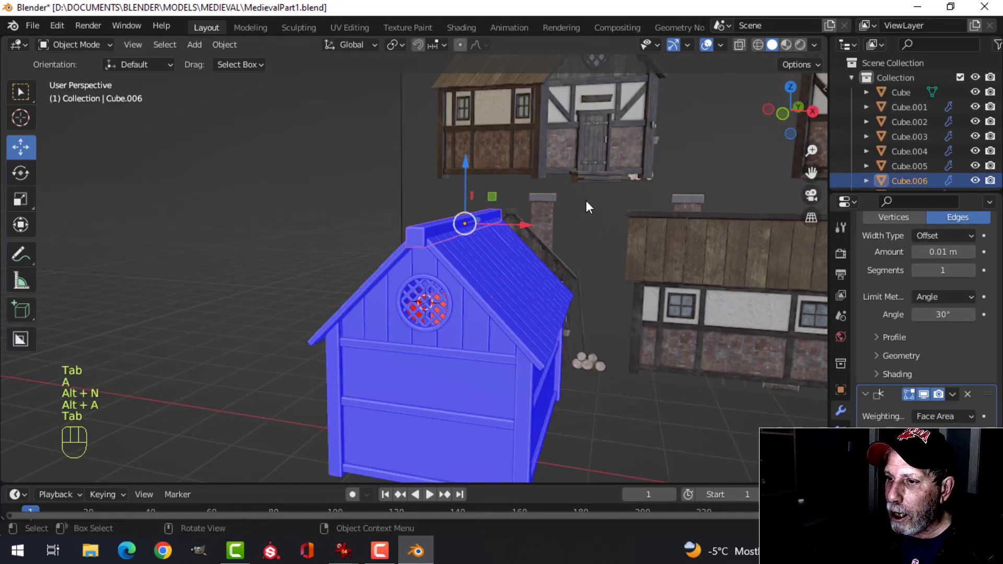
key("alt+a")
middle_click_drag(586, 201, 754, 131)
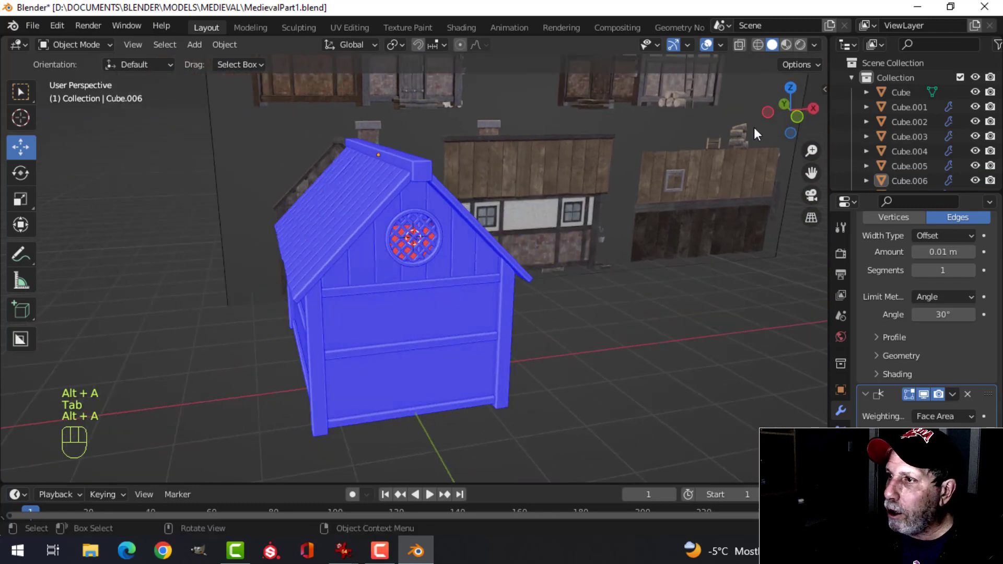
left_click(720, 47)
left_click(653, 313)
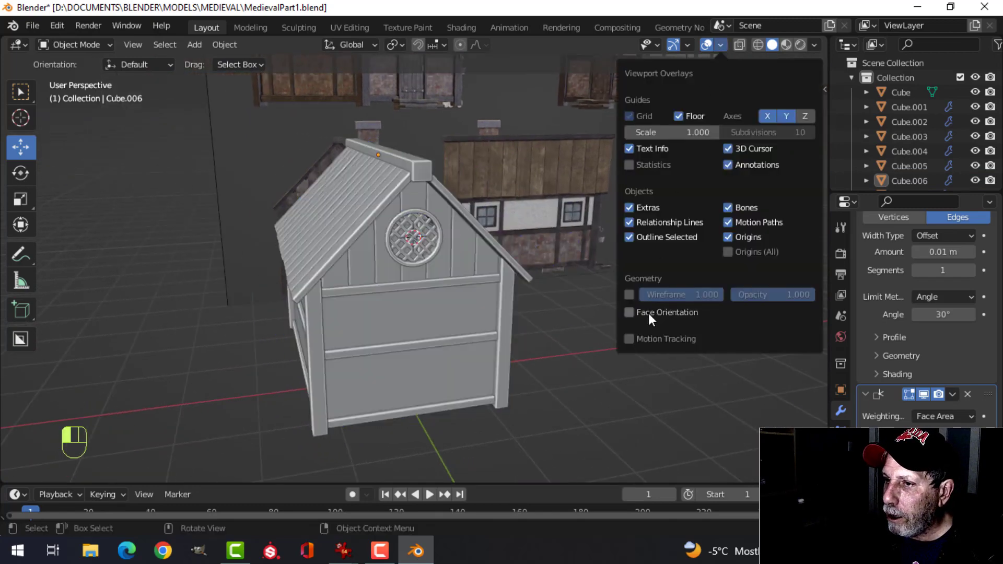
middle_click_drag(647, 313, 451, 303)
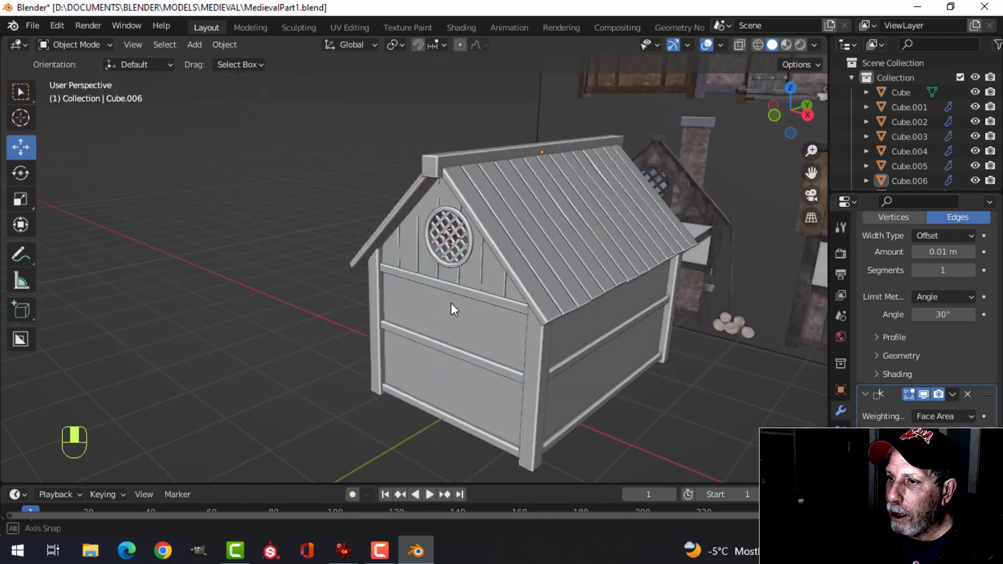
Hide the viewport gizmos and overlays for a clean view of the house and save the file
left_click(673, 46)
left_click(708, 46)
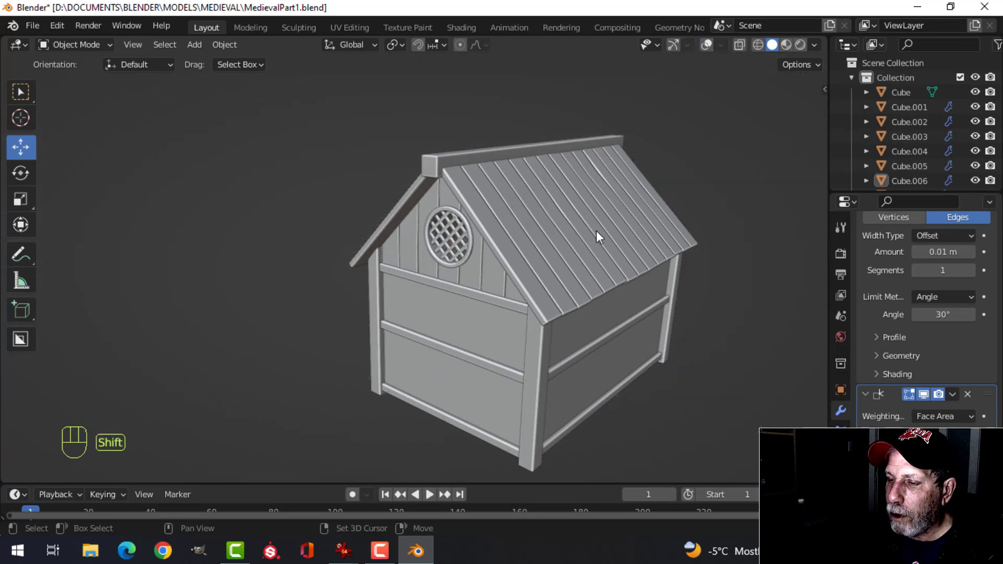
middle_click_drag(596, 230, 565, 220)
key("ctrl+s")
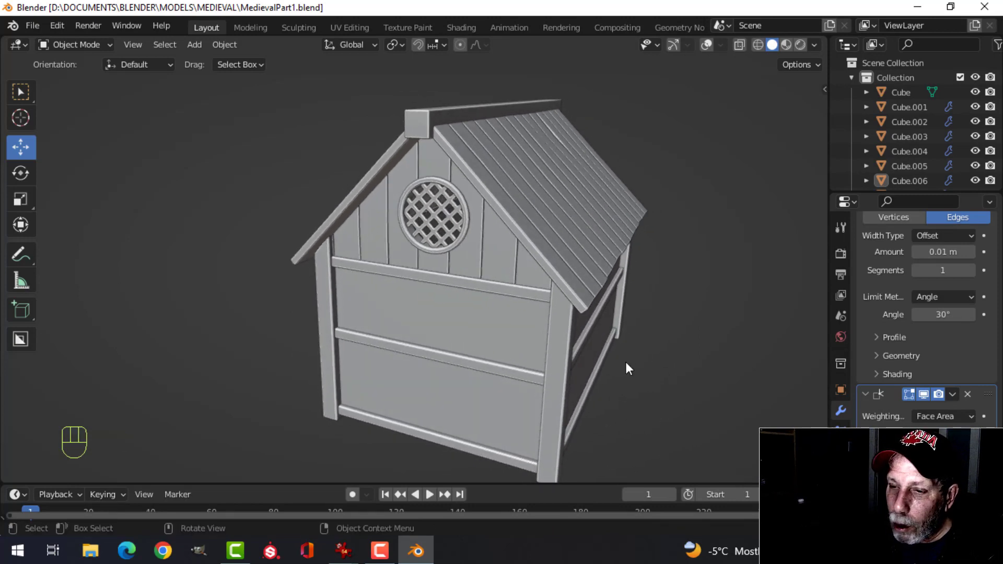